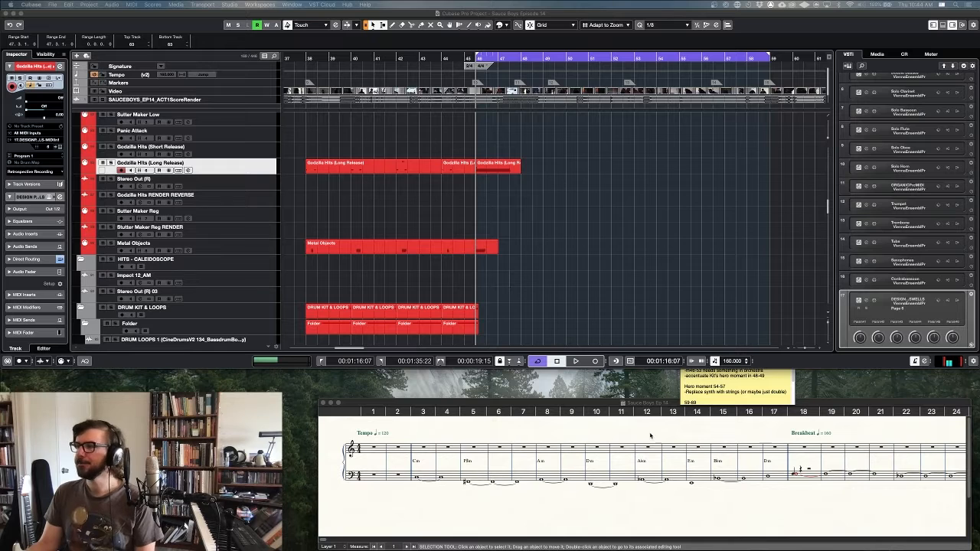
Check the sticky note's scoring remarks and play a short stretch of the cue from bar 38
click(691, 391)
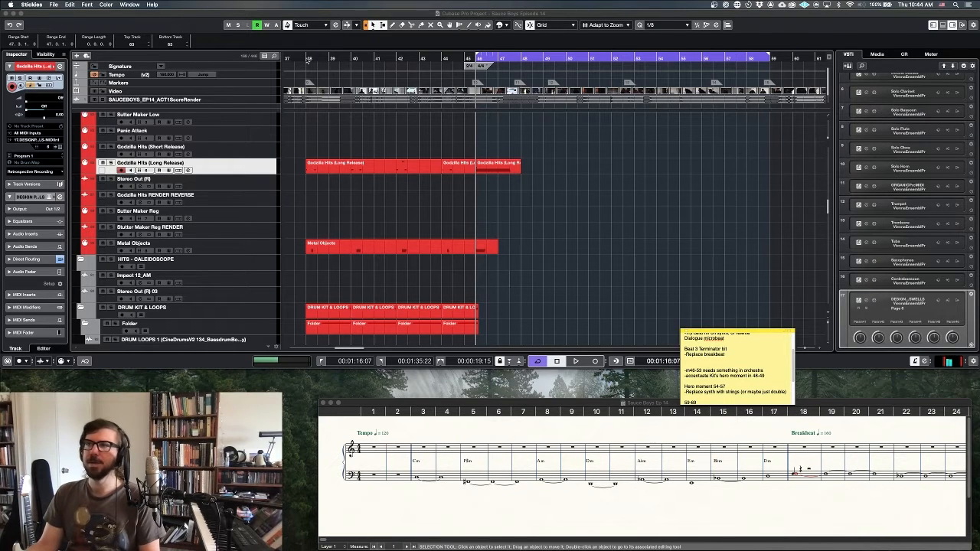
click(309, 60)
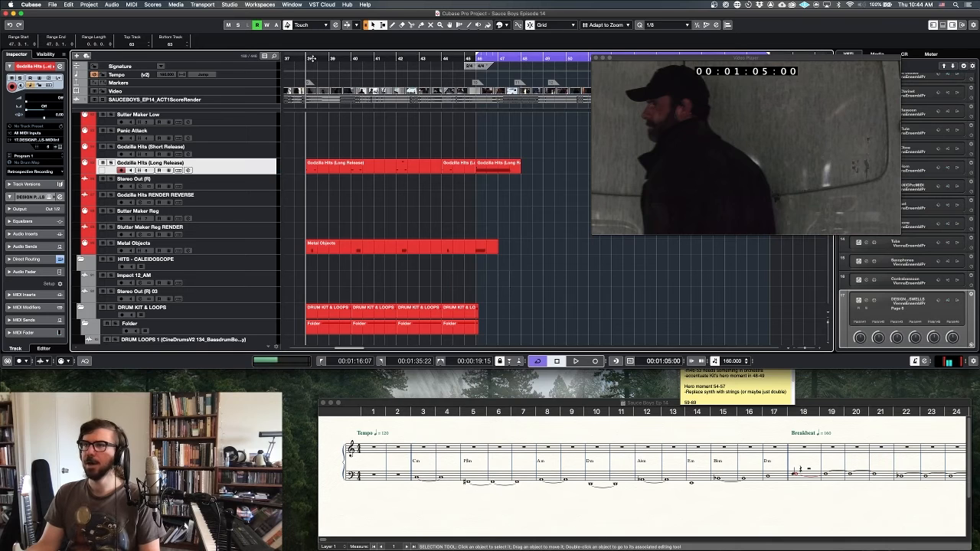
key(space)
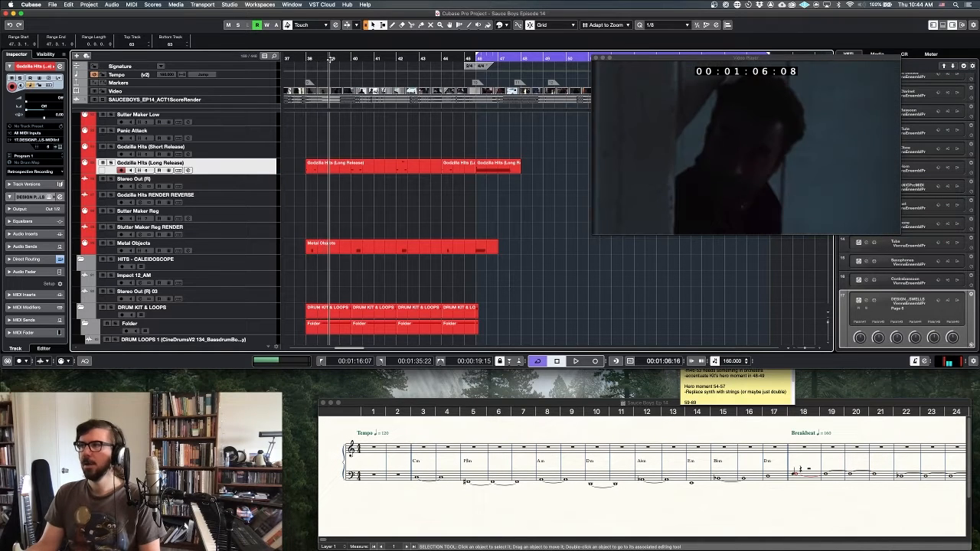
drag(376, 63, 304, 67)
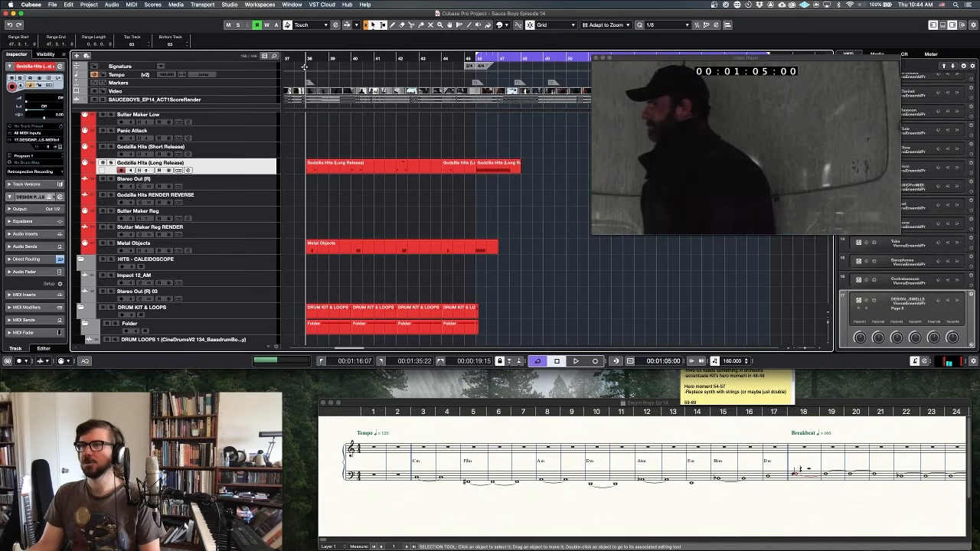
Place the playback position at bar 36 and move the video player window clear of the timeline ruler
scroll(304, 68, left, 5)
click(425, 65)
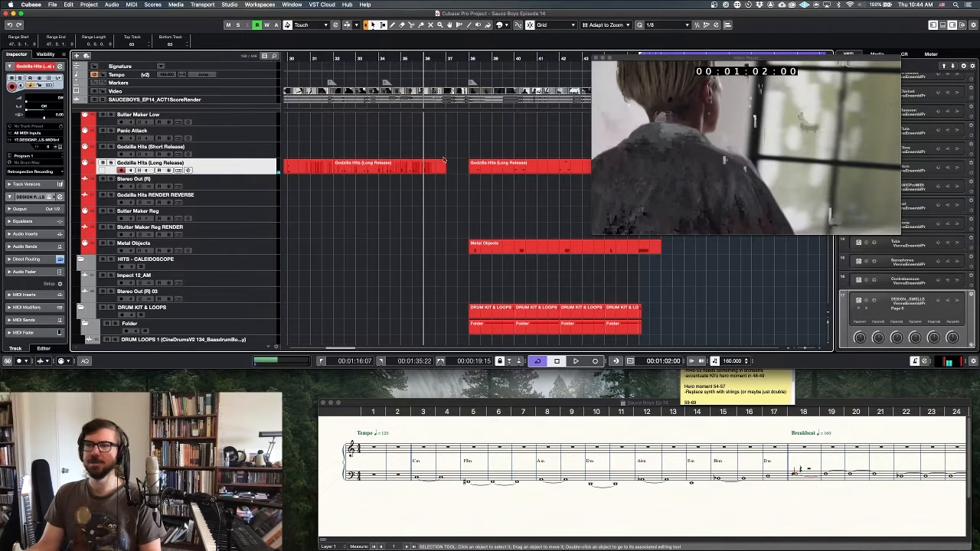
click(464, 221)
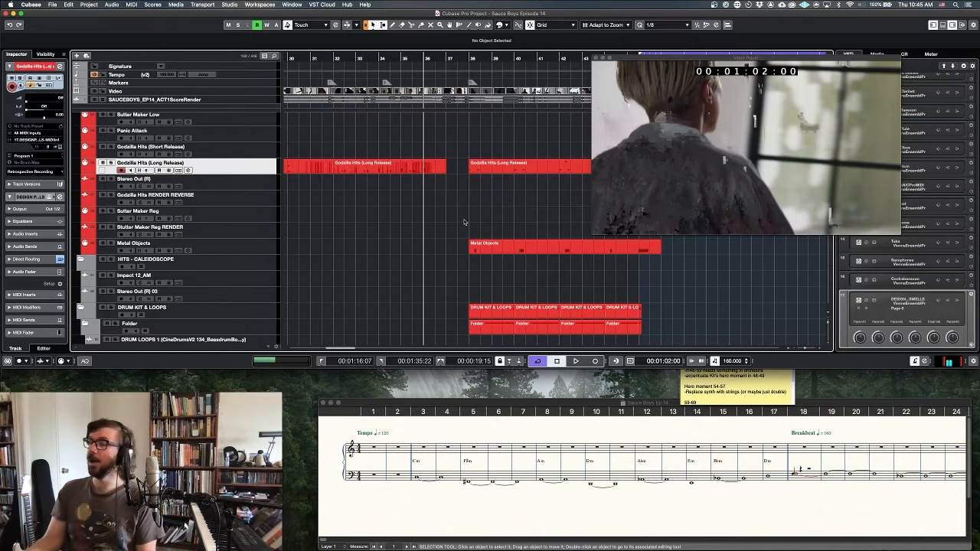
click(650, 59)
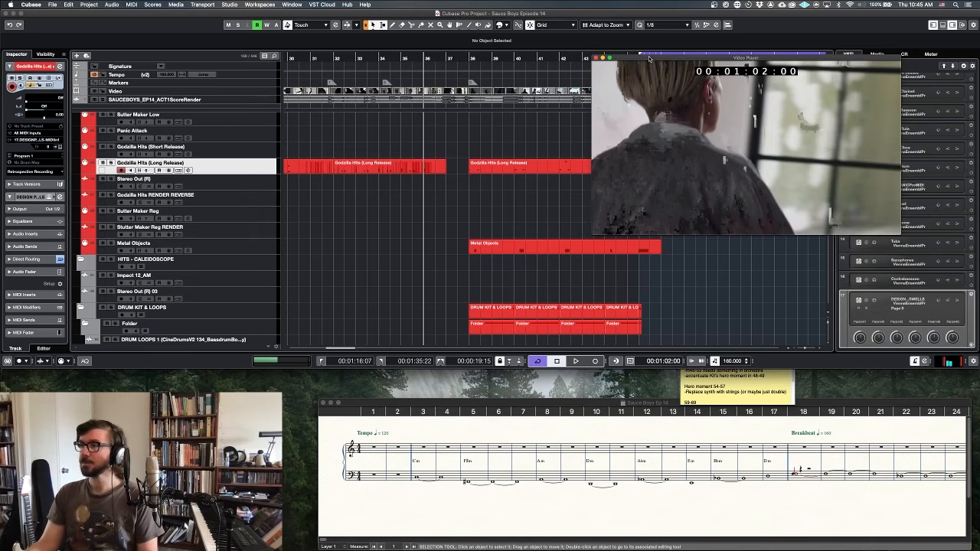
drag(649, 59, 648, 66)
Switch to the Finale score and select measures 46 to 53 on both staves
scroll(609, 439, right, 4)
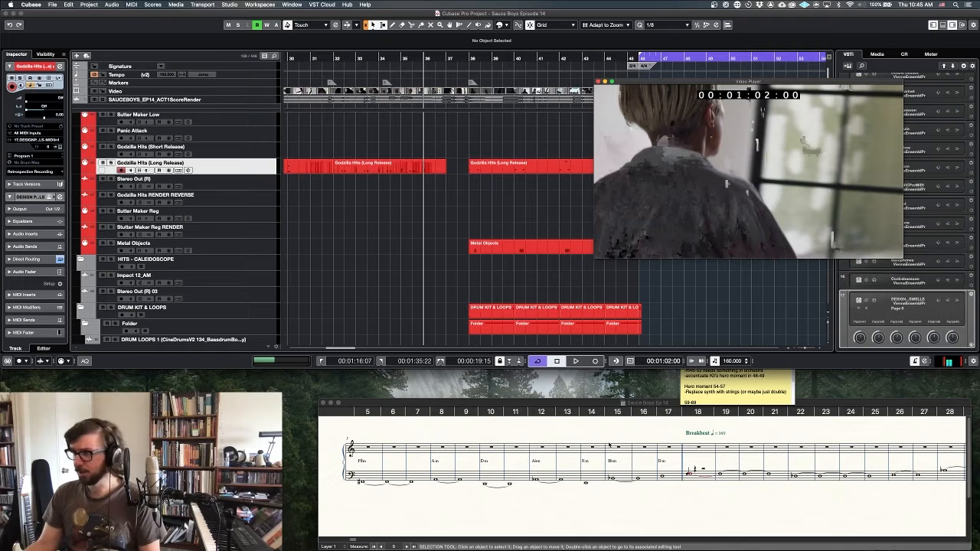
scroll(609, 444, right, 10)
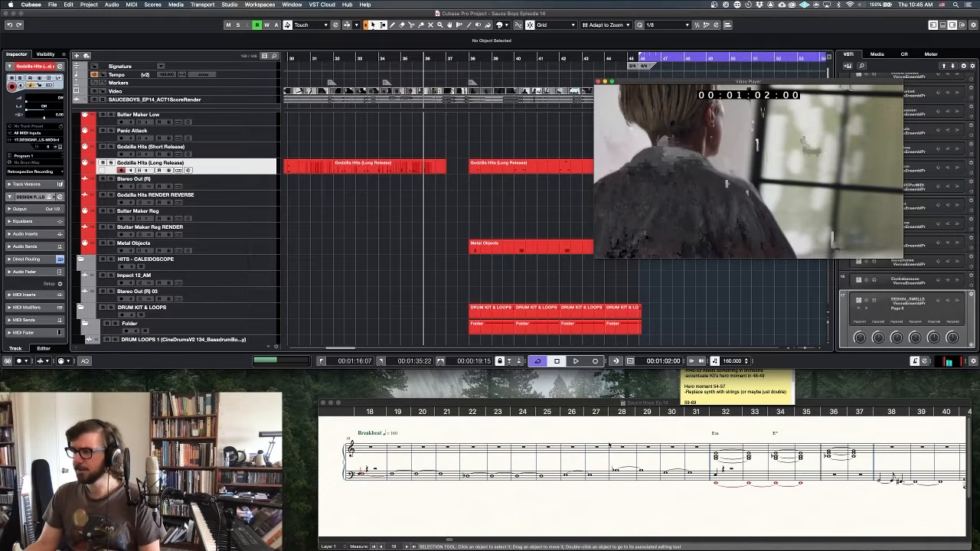
scroll(609, 445, right, 12)
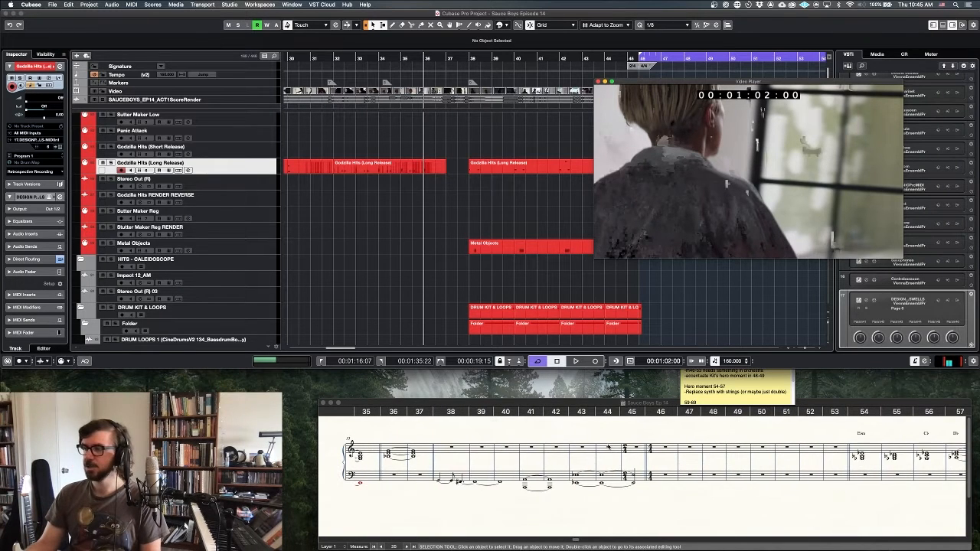
click(695, 450)
drag(659, 450, 838, 476)
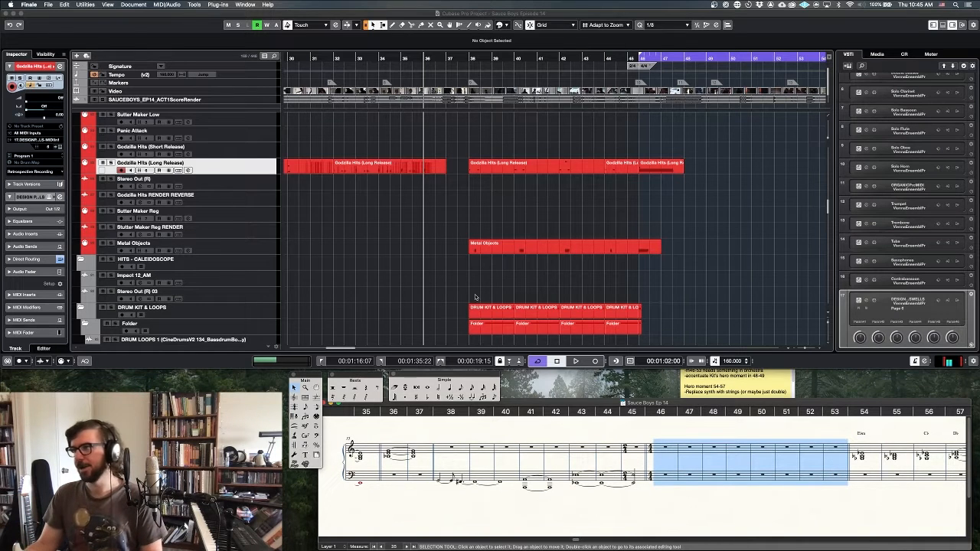
Switch to Cubase and play the cue against the video from bar 36 to past bar 58 with looping off
click(445, 274)
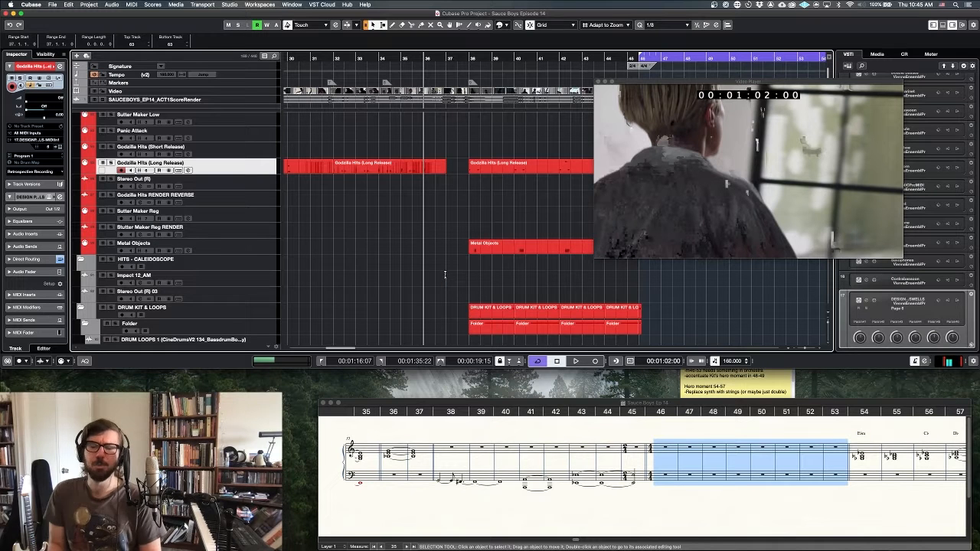
key(space)
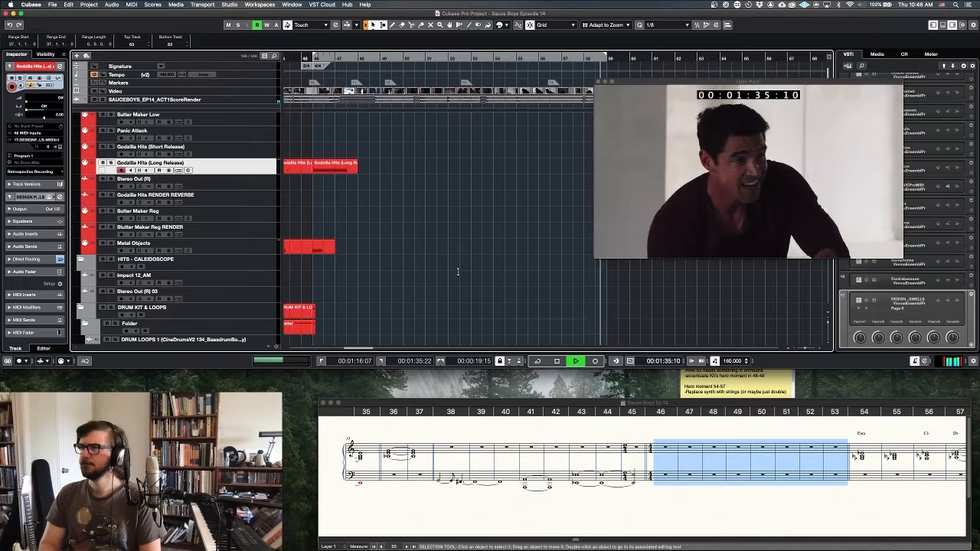
key(space)
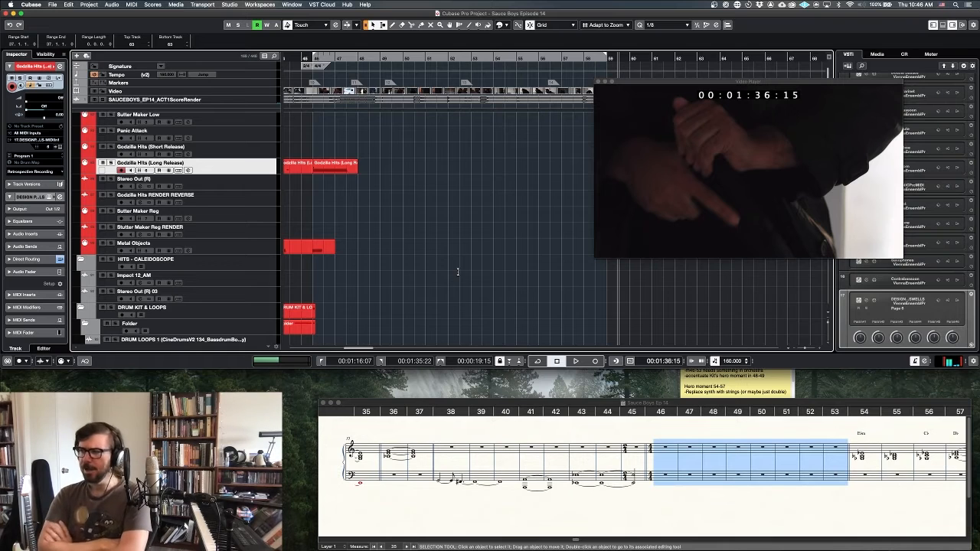
scroll(547, 453, right, 4)
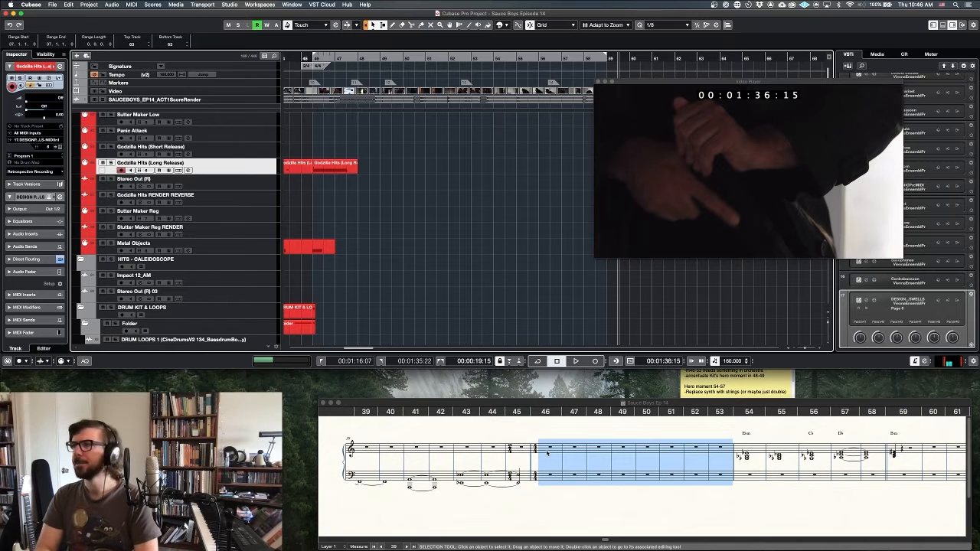
Turn looping on, play the passage from the left locator at bar 46, and cue the video to 00:01:32:22
key(1)
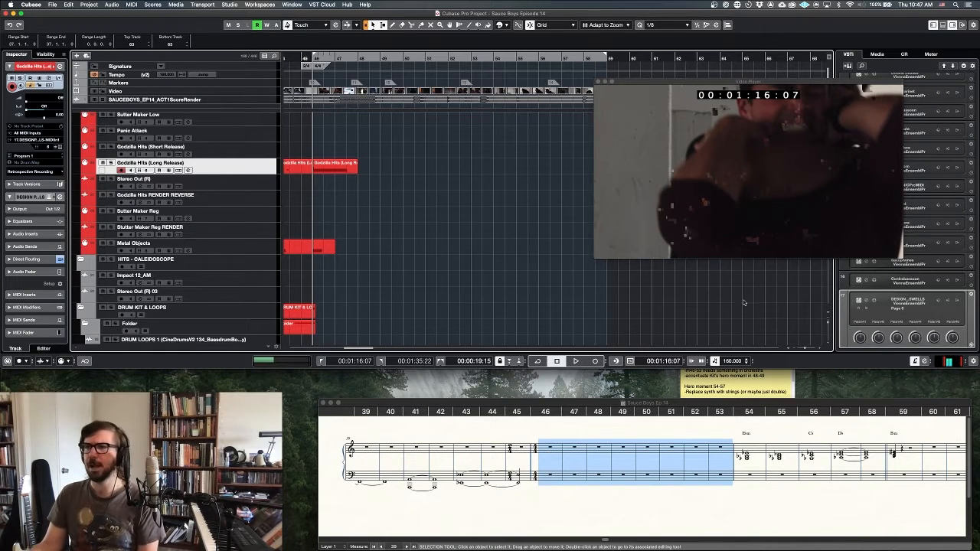
click(497, 284)
key(/)
key(space)
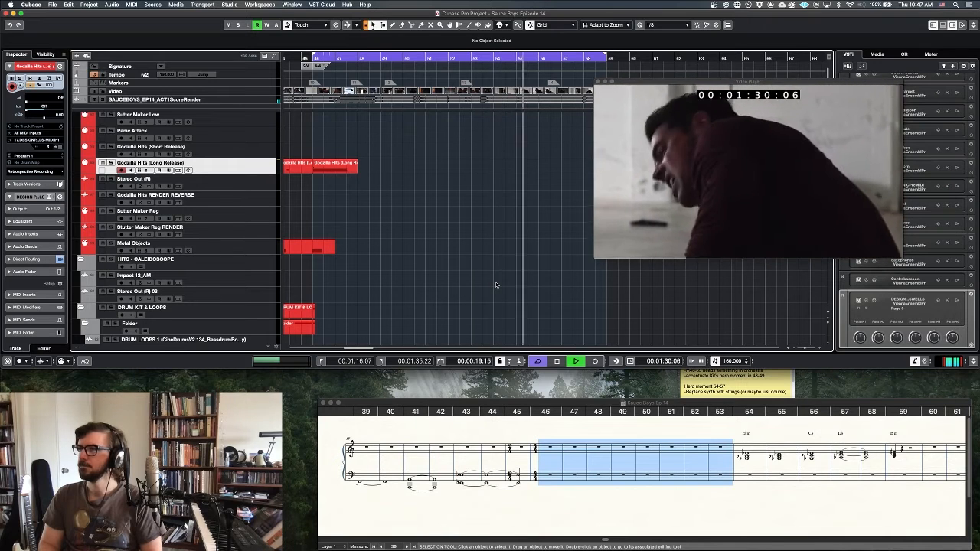
key(space)
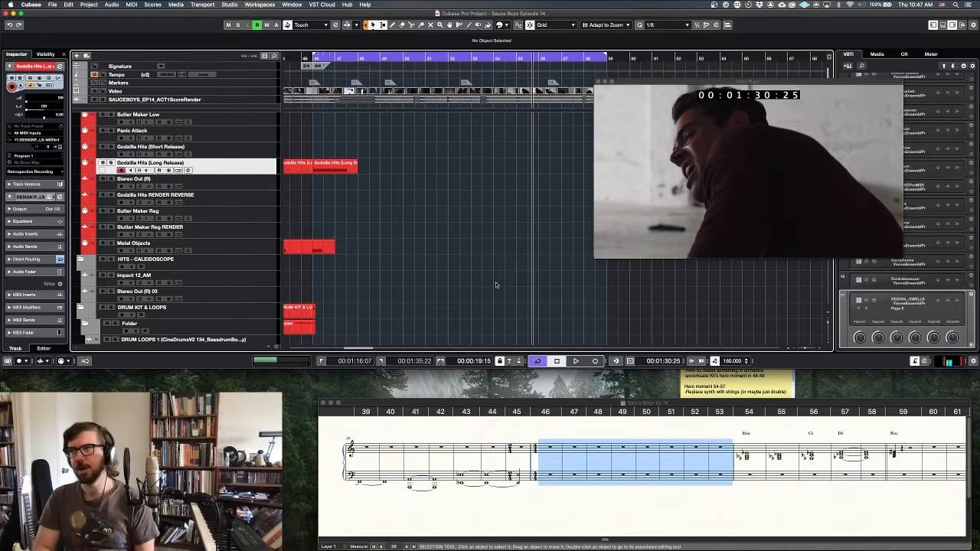
drag(493, 59, 561, 65)
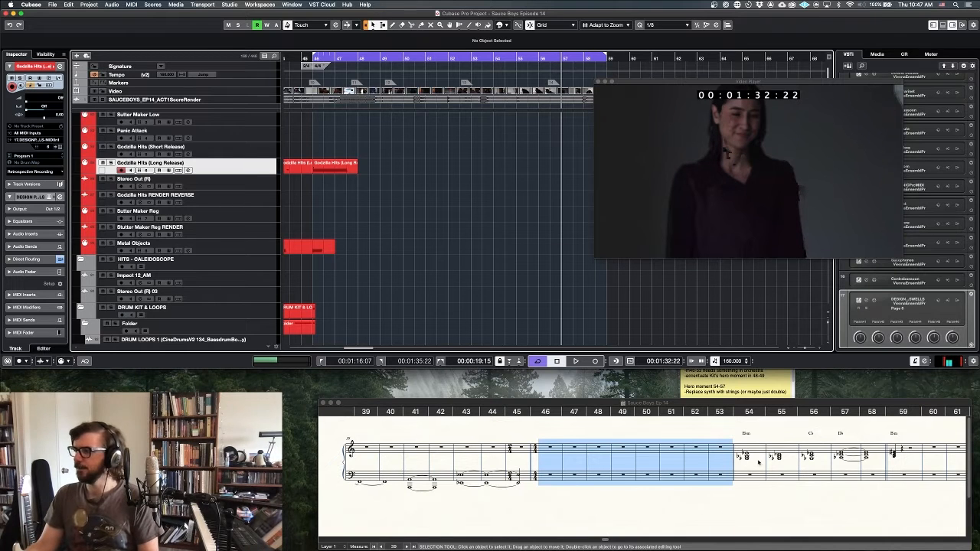
In the Finale score, mark measures 54 to 58 for review and reselect measures 46 to 53 on both staves
click(760, 448)
click(759, 451)
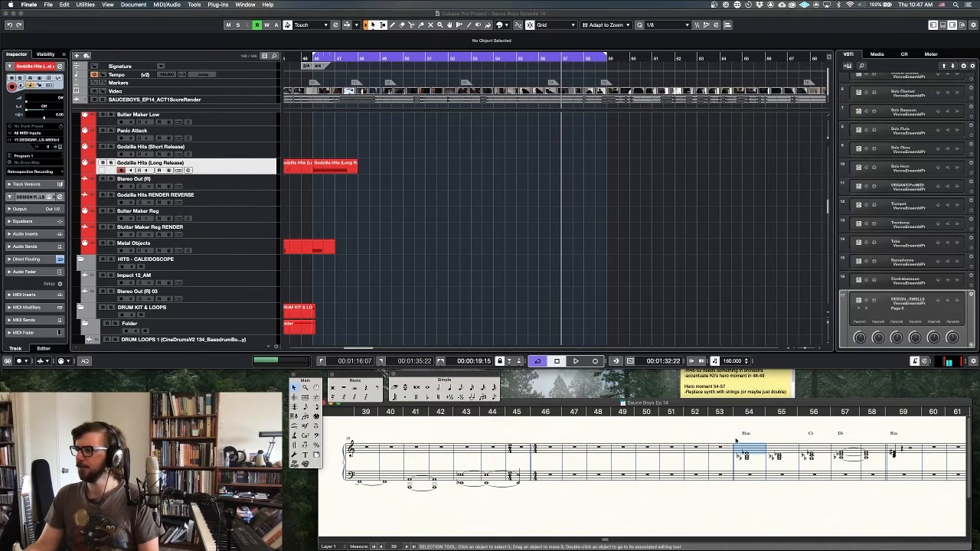
shift+click(867, 477)
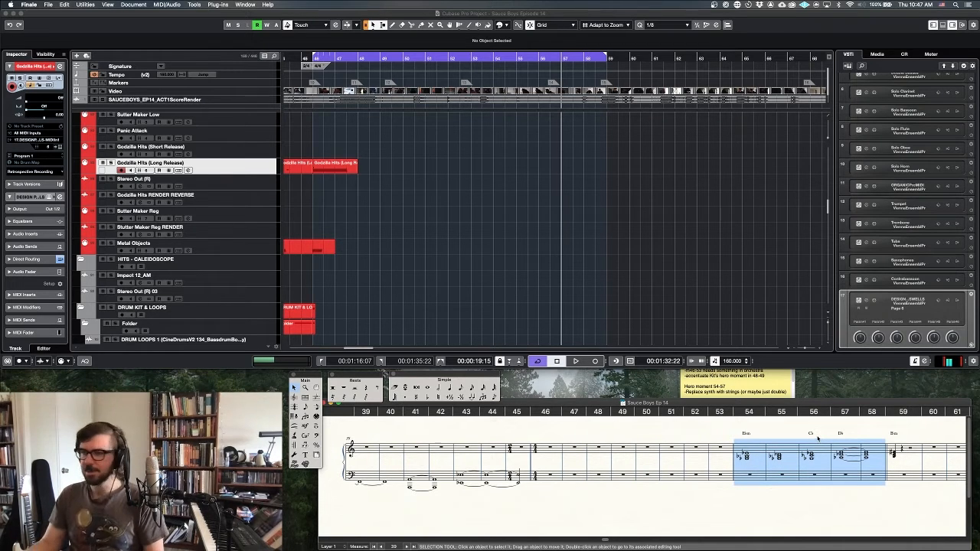
click(540, 449)
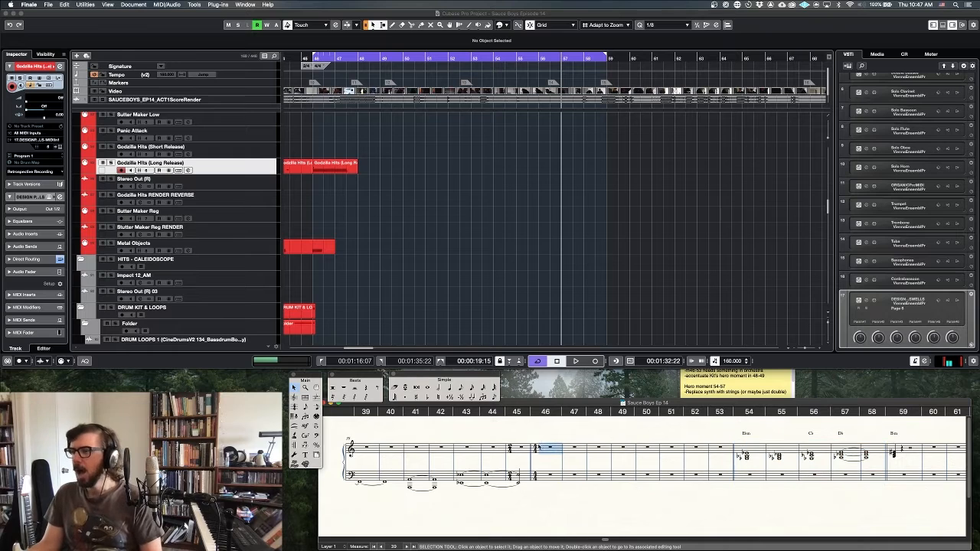
shift+click(709, 476)
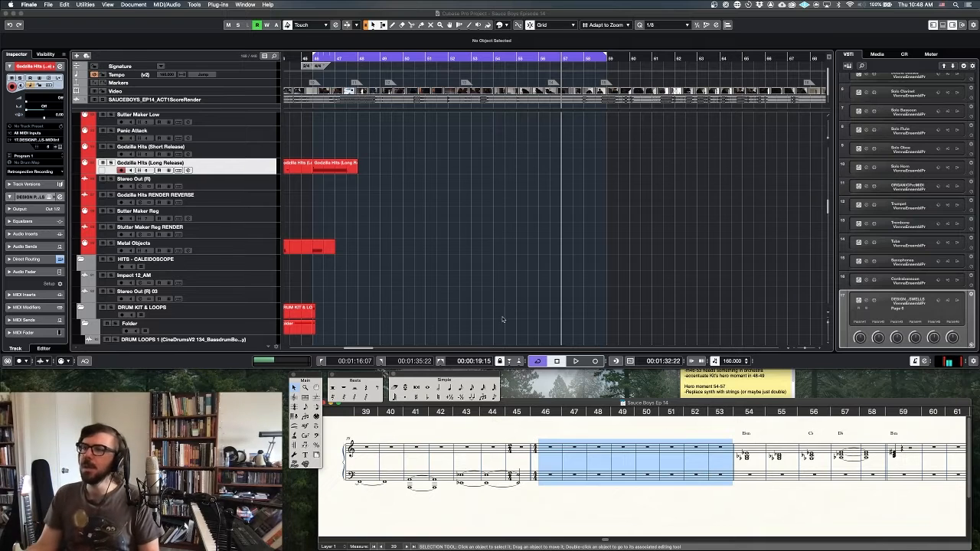
Find the viola and cello short-note parts in Cubase and play them from bar 42 into bar 46
scroll(451, 259, left, 6)
scroll(451, 259, down, 10)
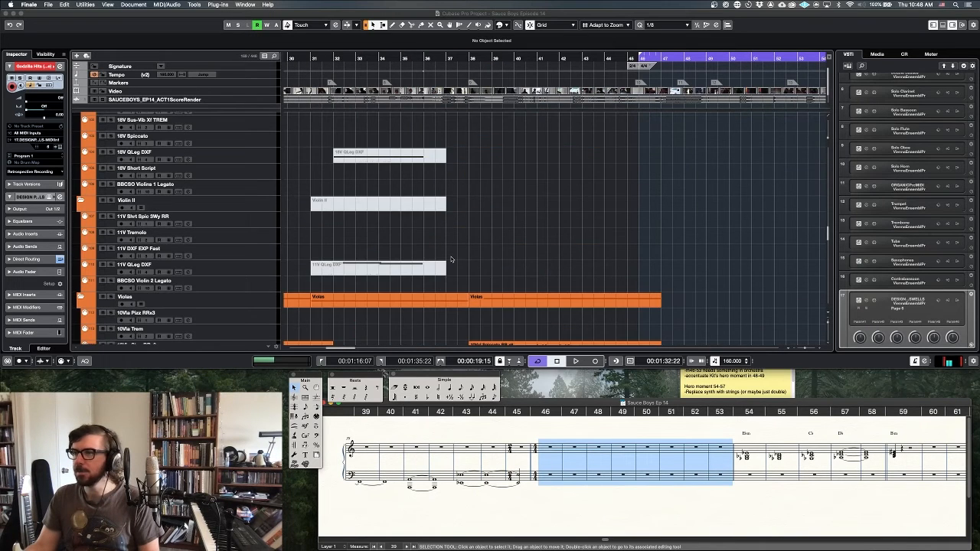
scroll(451, 259, right, 3)
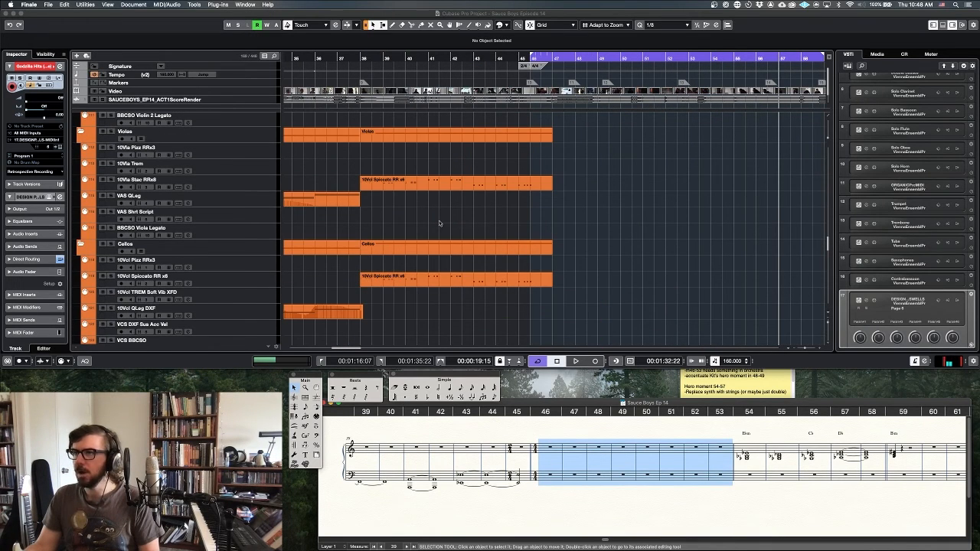
click(358, 59)
click(447, 59)
key(space)
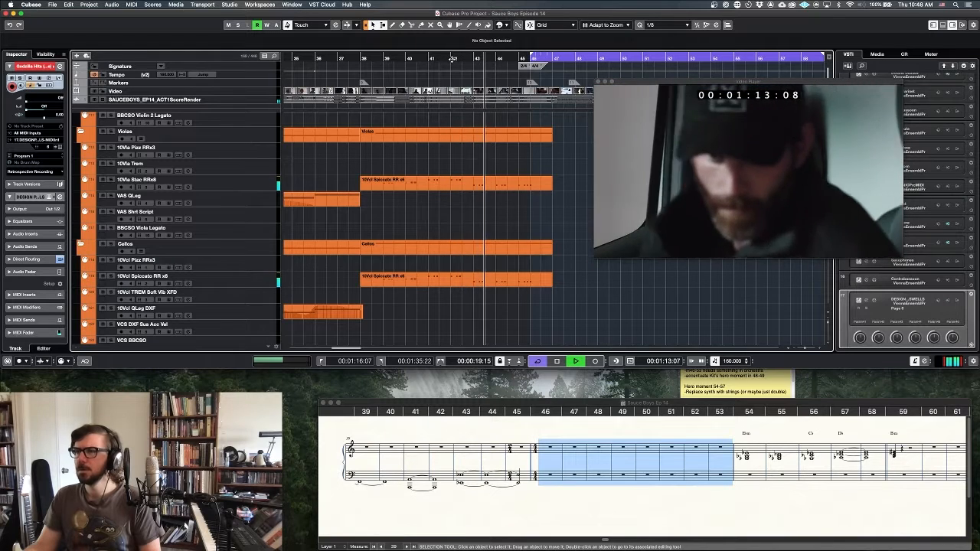
scroll(576, 172, right, 5)
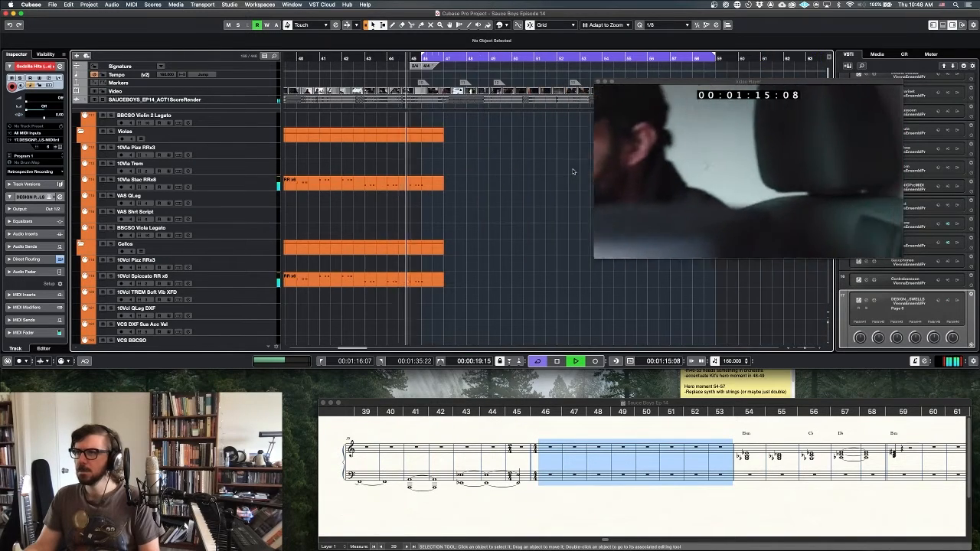
key(space)
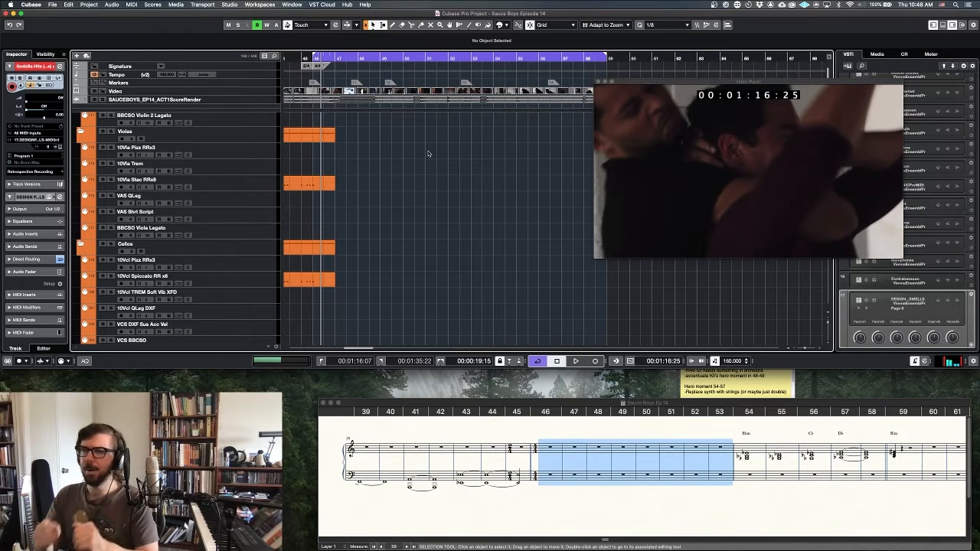
Record a double bass part on the 9D.B. Slaps track from bar 46 and set the right locator to bar 55
key(KP_1)
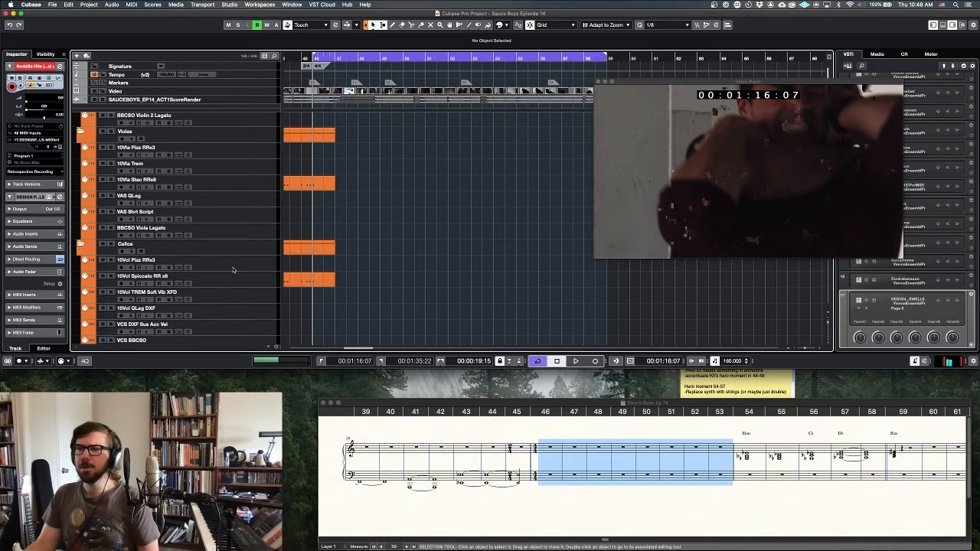
scroll(368, 225, down, 6)
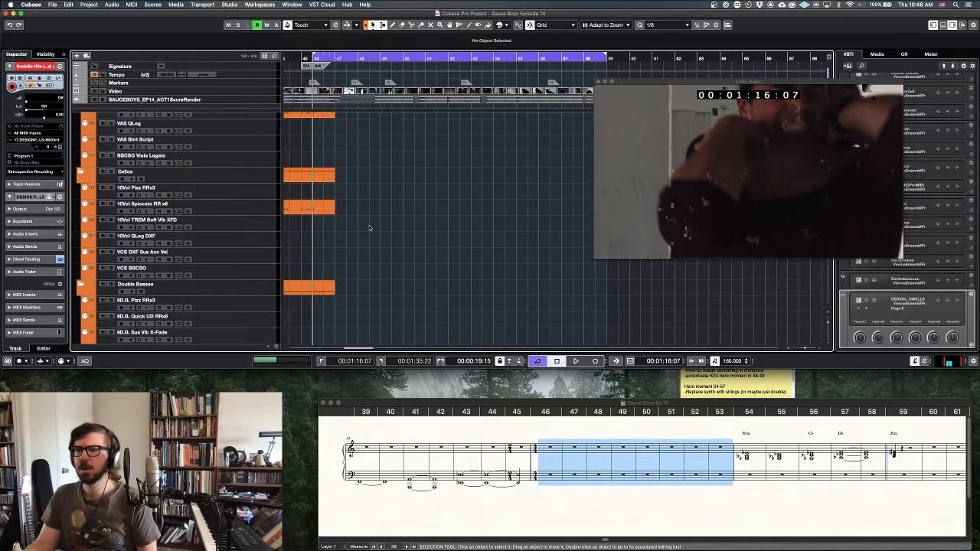
scroll(361, 232, down, 3)
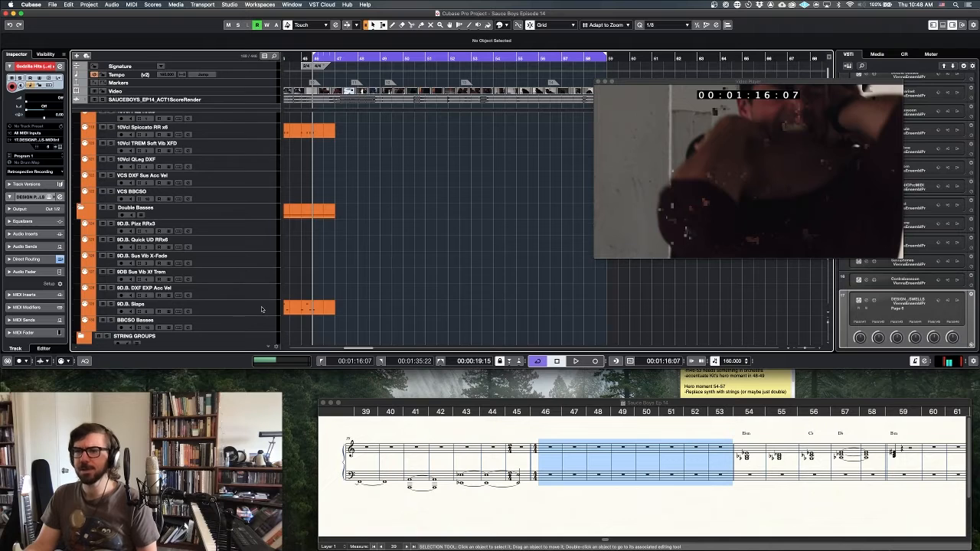
click(261, 309)
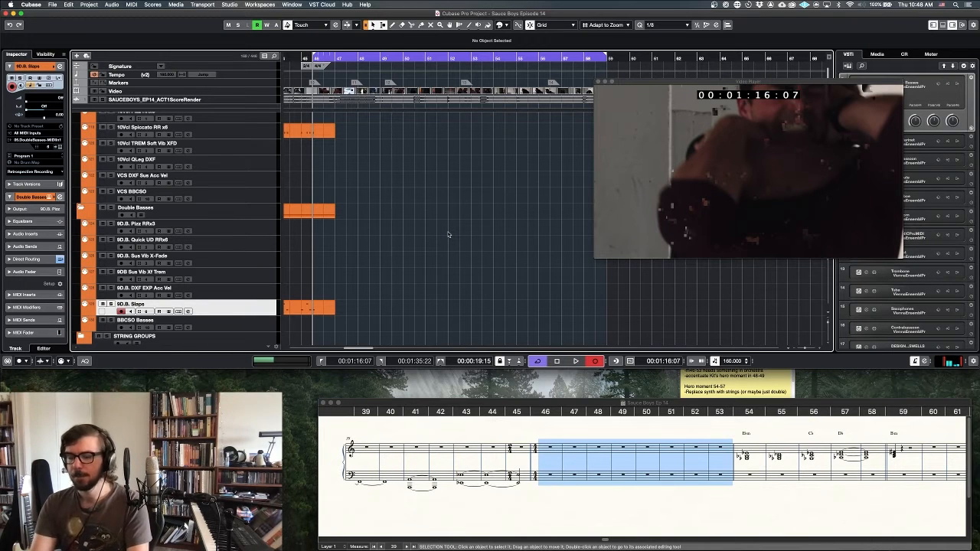
key(space)
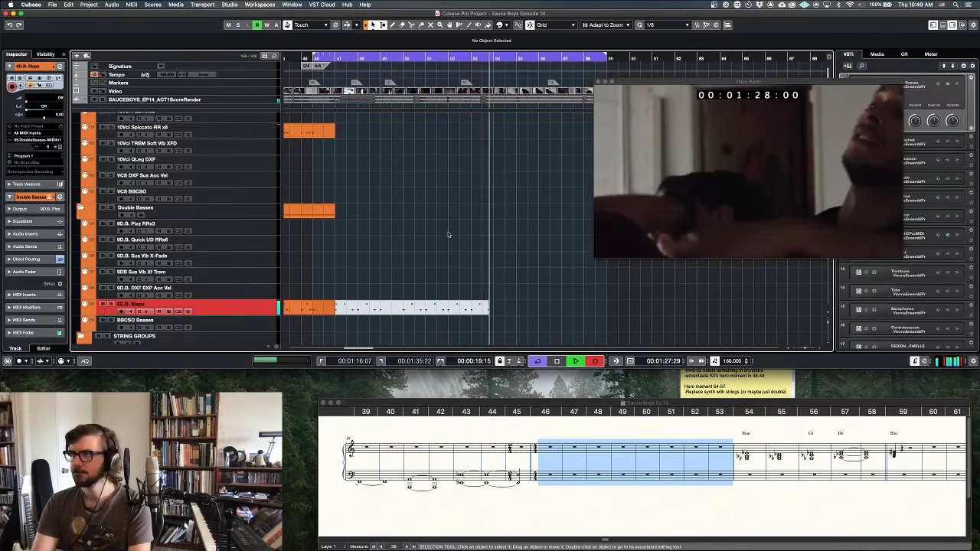
key(space)
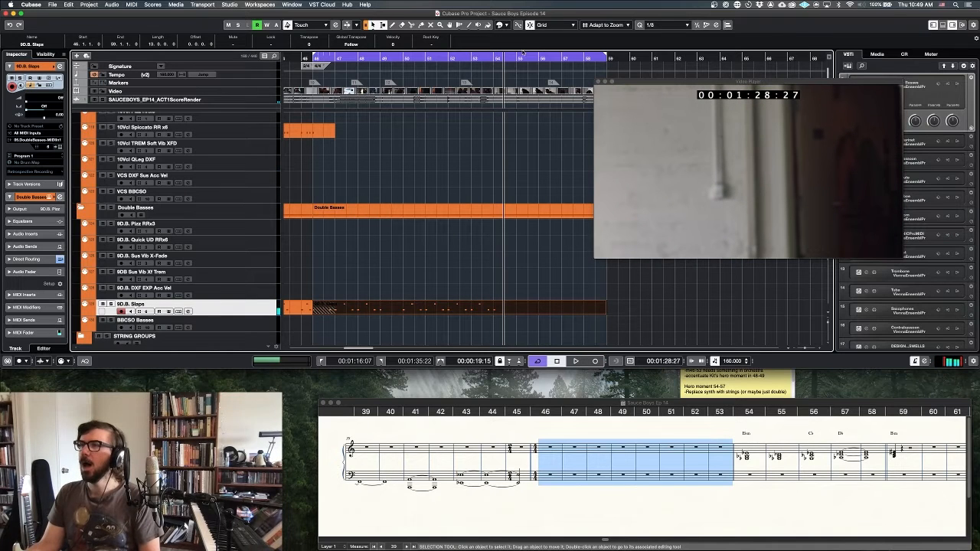
alt+click(518, 57)
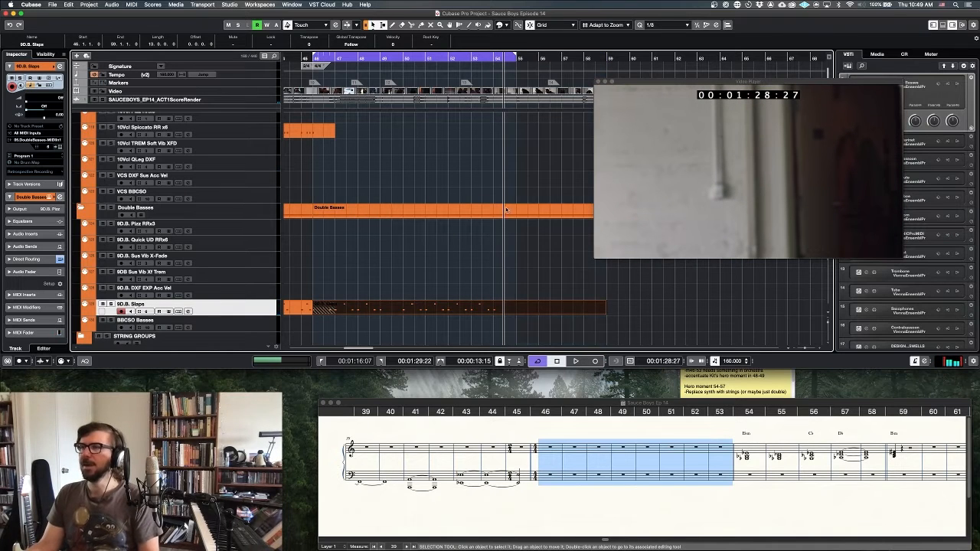
Split the 9D.B. Slaps recording at bar 55 and delete the excess after it
alt+click(517, 310)
click(539, 321)
click(543, 308)
key(BackSpace)
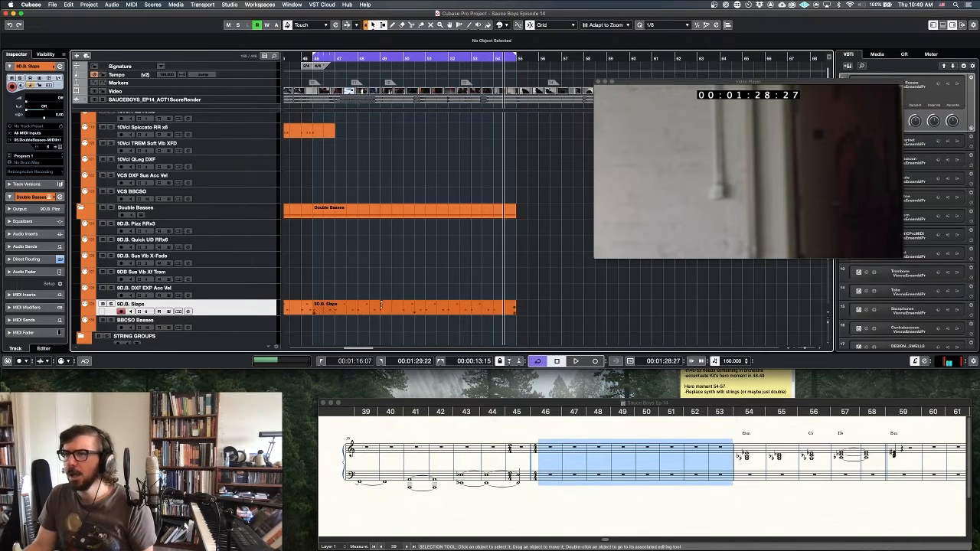
Scrub the playhead through bar 48 to examine the video around 00:01:20:00
click(378, 59)
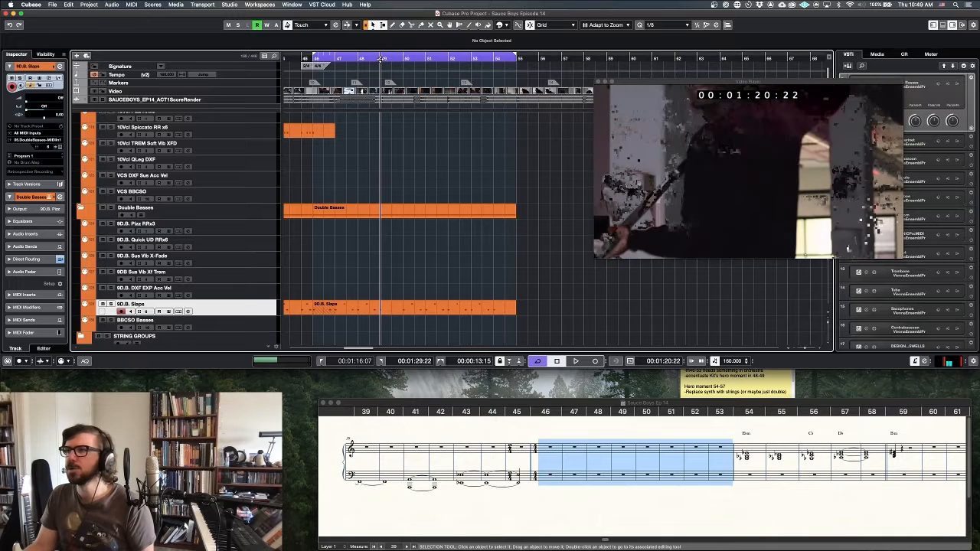
mouse_move(380, 59)
mouse_down()
mouse_move(405, 59)
mouse_move(366, 60)
mouse_up()
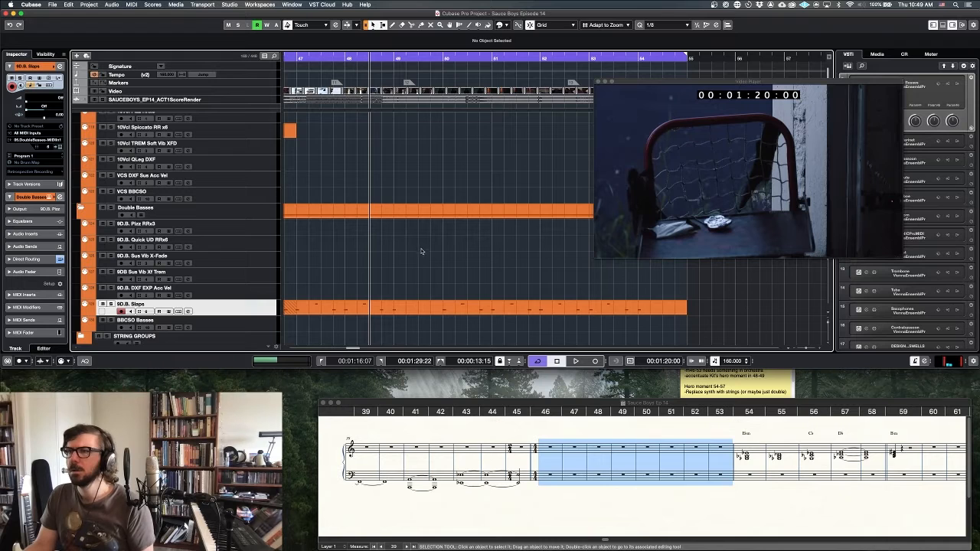
scroll(397, 184, left, 3)
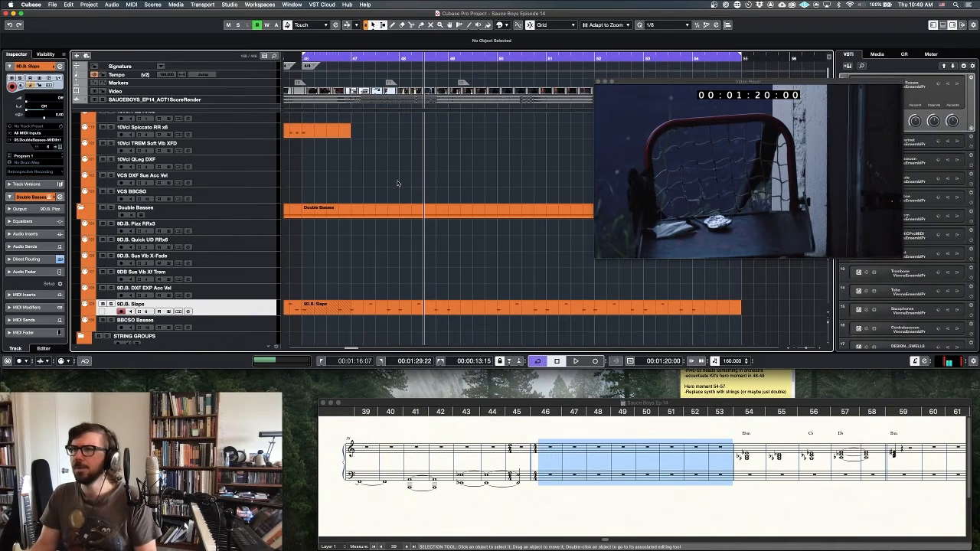
Mute the SAUCEBOYS_EP14_ACT1ScoreRender track and play the passage from bar 46 to 00:01:21:04
key(KP_1)
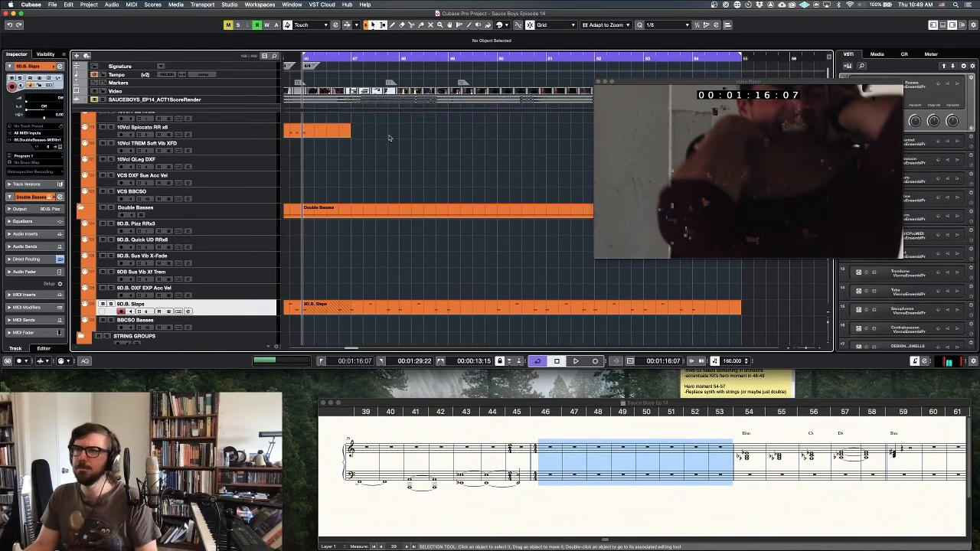
scroll(388, 161, up, 1)
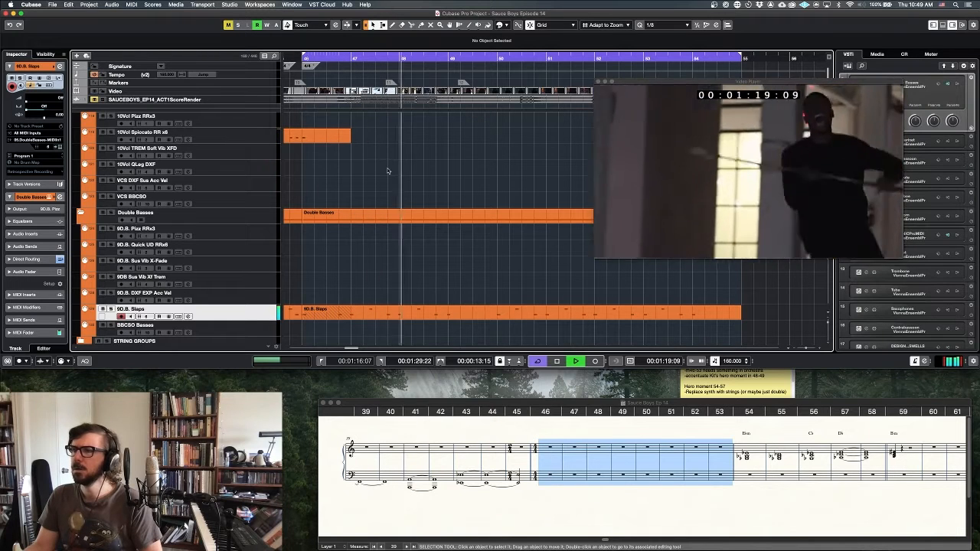
key(space)
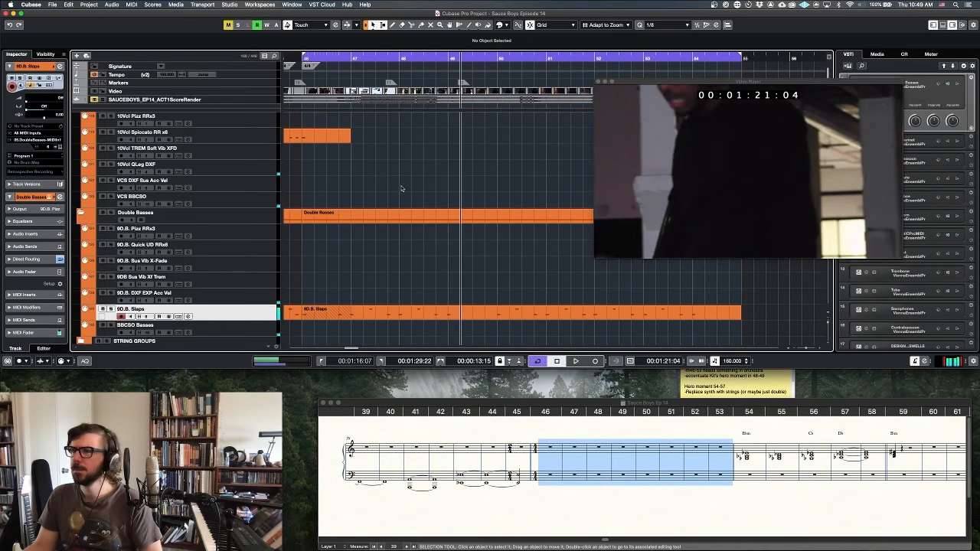
Replay the passage from bar 46 to 00:01:21:19 while looking through the track list down to the double basses
scroll(406, 229, up, 10)
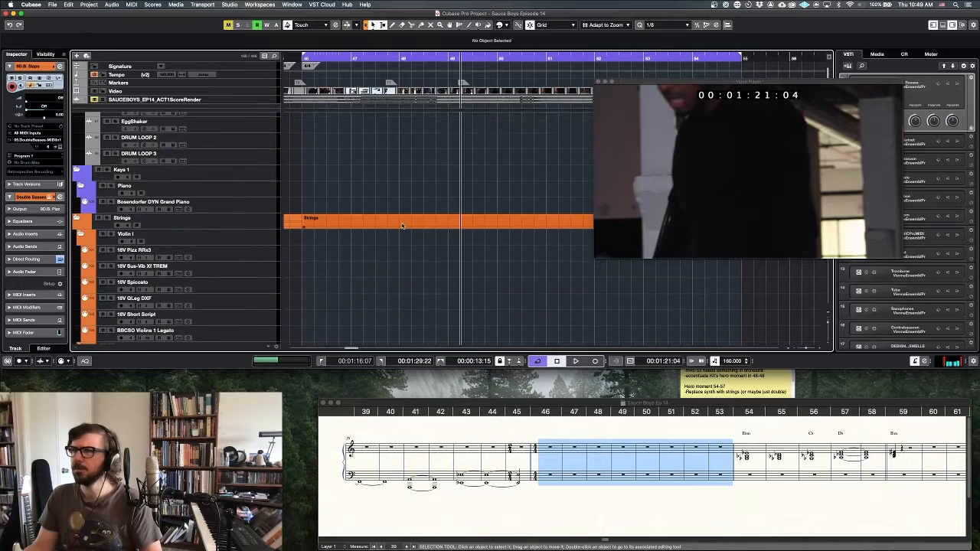
scroll(401, 226, up, 10)
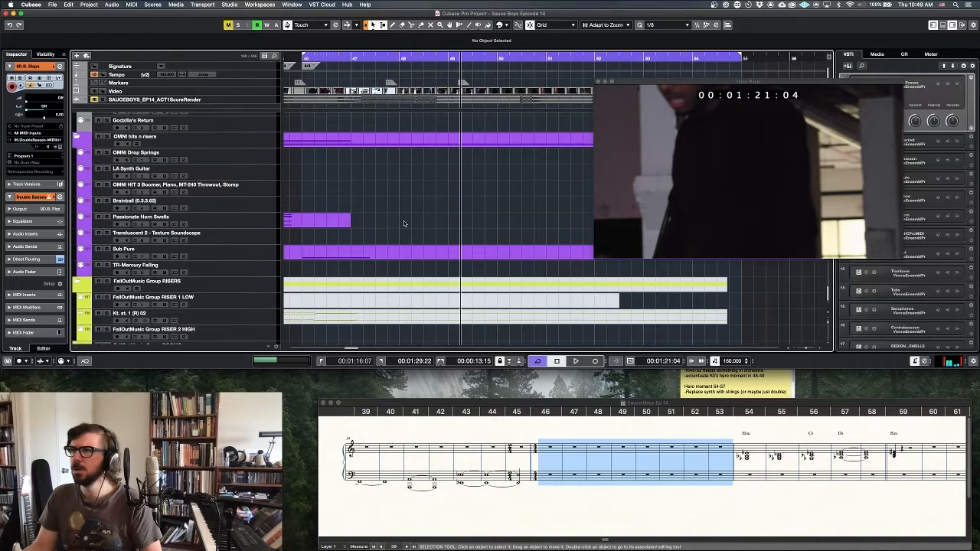
key(KP_1)
key(space)
scroll(415, 175, down, 12)
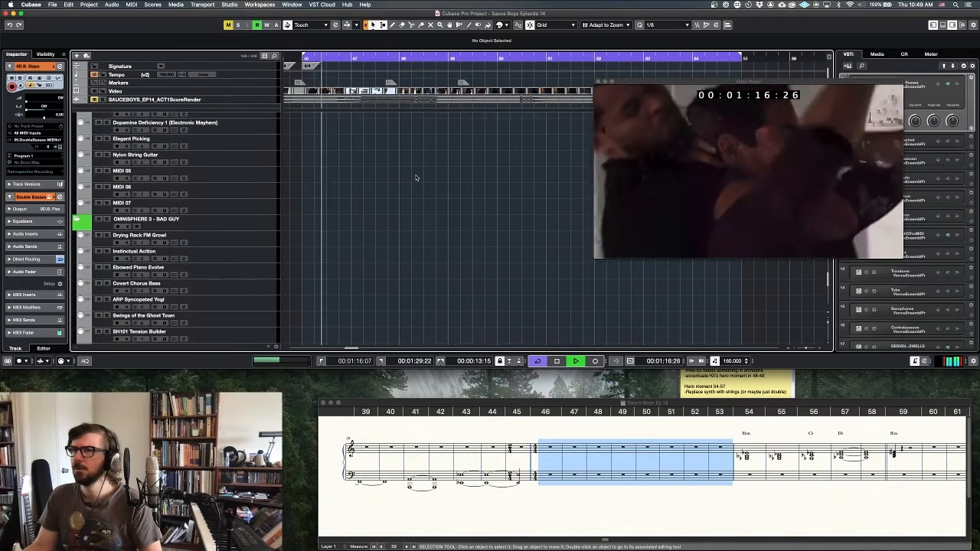
scroll(416, 177, up, 12)
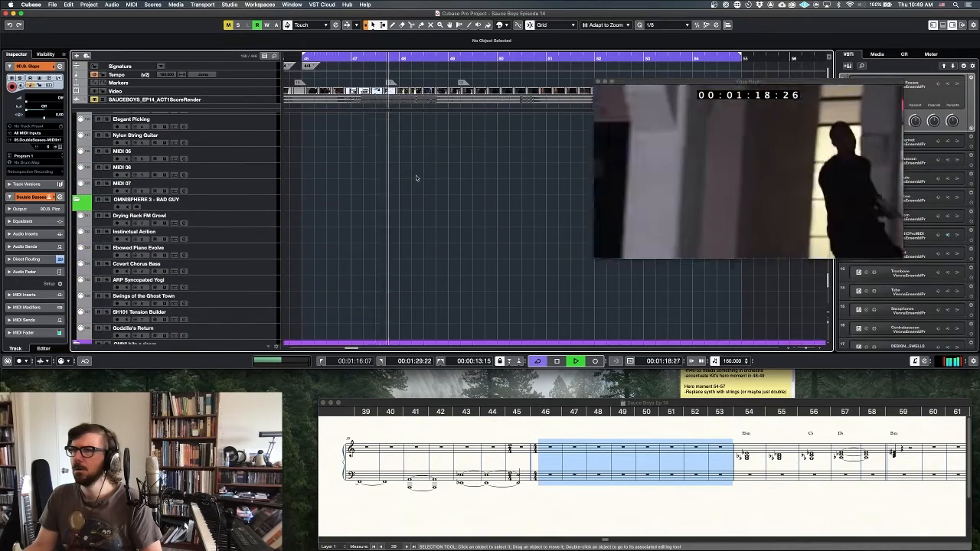
scroll(418, 177, down, 12)
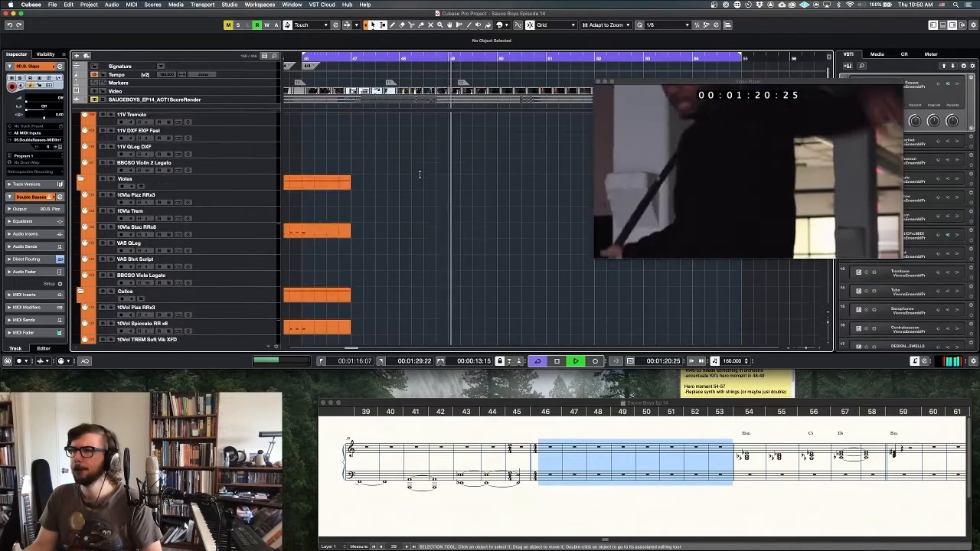
scroll(420, 175, down, 9)
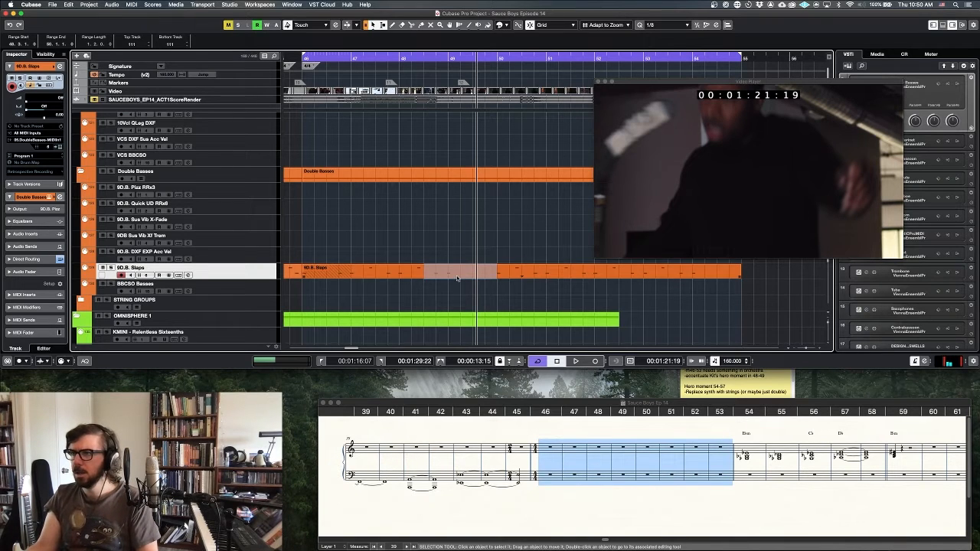
Split the 9D.B. Slaps part at 48.3.1 and 49.4.1 and mute the section between the cuts
click(446, 276)
click(431, 267)
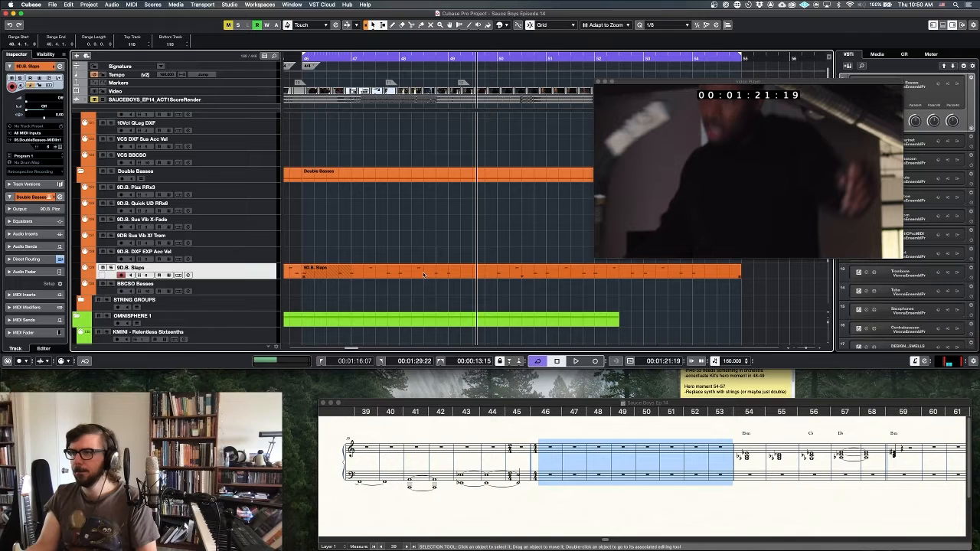
alt+click(425, 277)
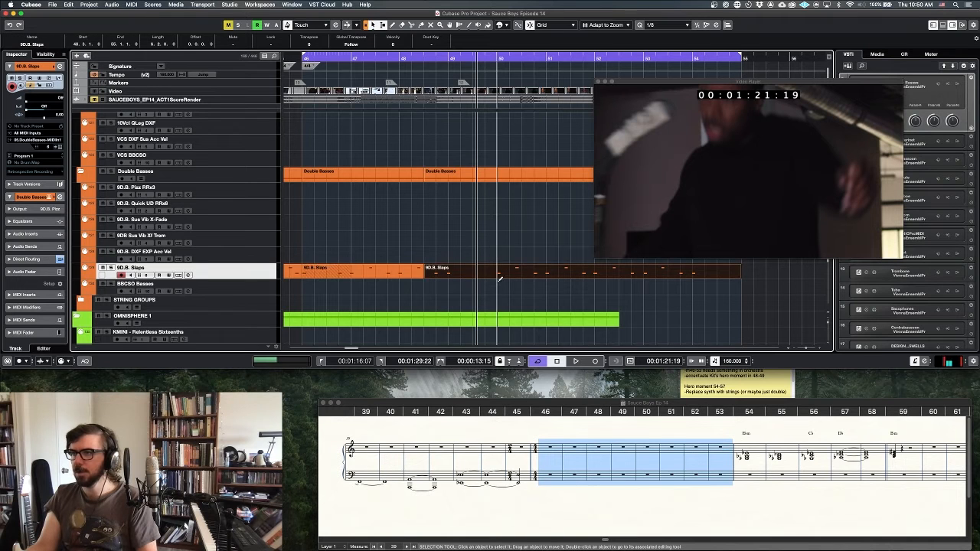
alt+click(484, 277)
key(shift+m)
Find the Octaplus Drums part, split it at 48.3.1 and 49.4.1, and mute the middle section
click(439, 234)
scroll(438, 243, up, 15)
scroll(438, 244, down, 10)
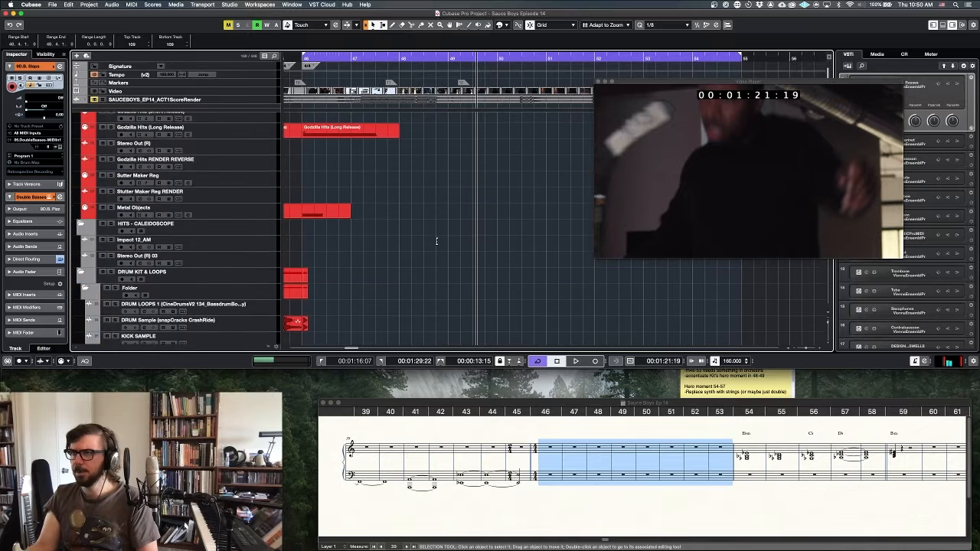
click(421, 227)
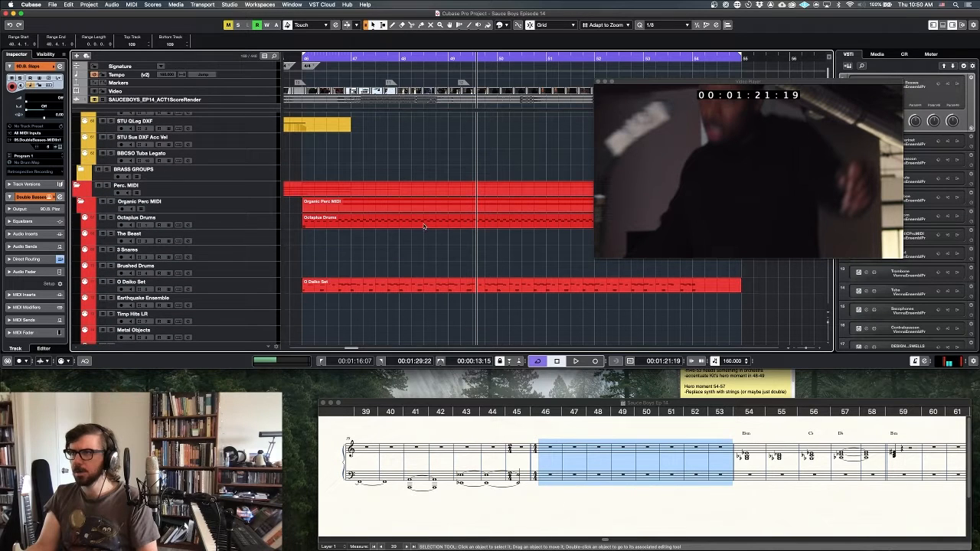
click(424, 226)
alt+click(425, 226)
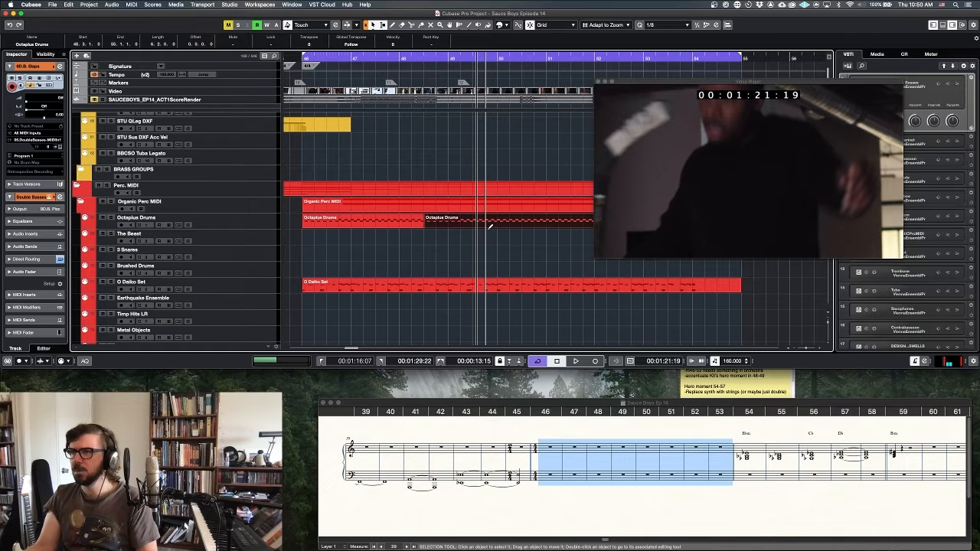
alt+click(480, 226)
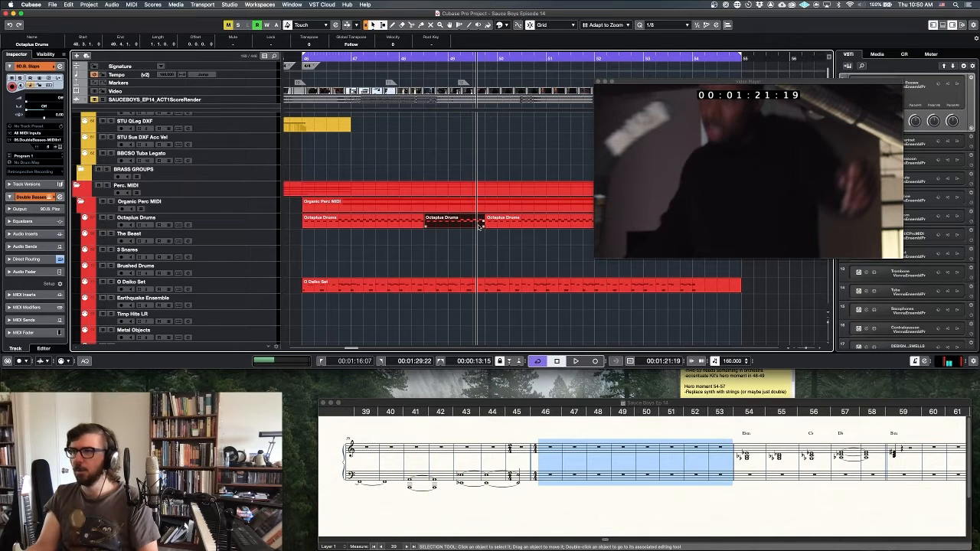
key(shift+m)
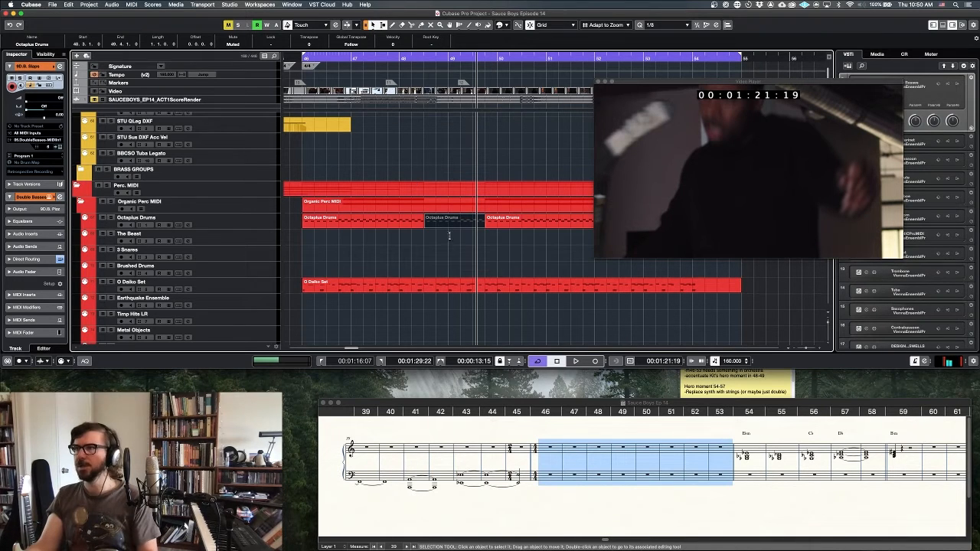
Split the O Daiko Set part at 48.3.1 and 49.4.1 and mute the middle section
alt+click(426, 292)
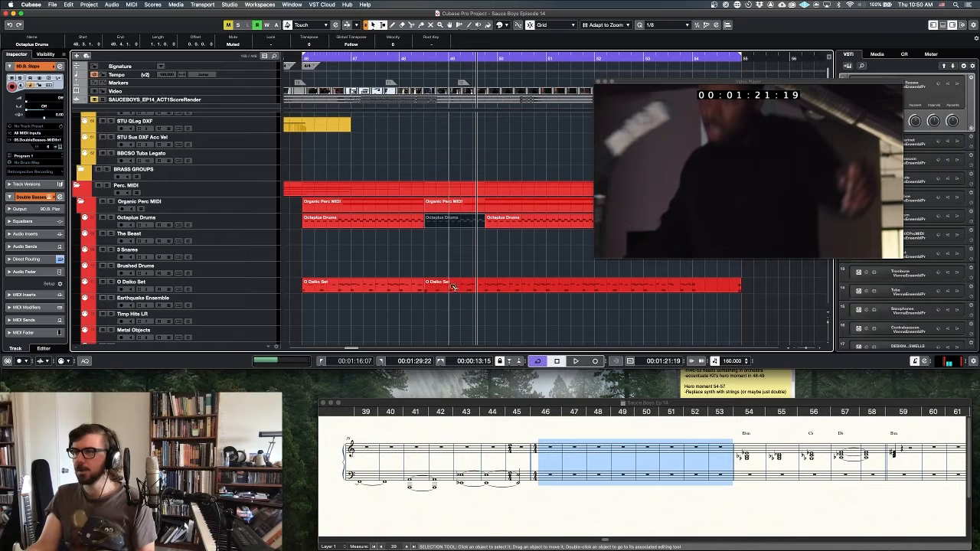
alt+click(486, 291)
click(462, 292)
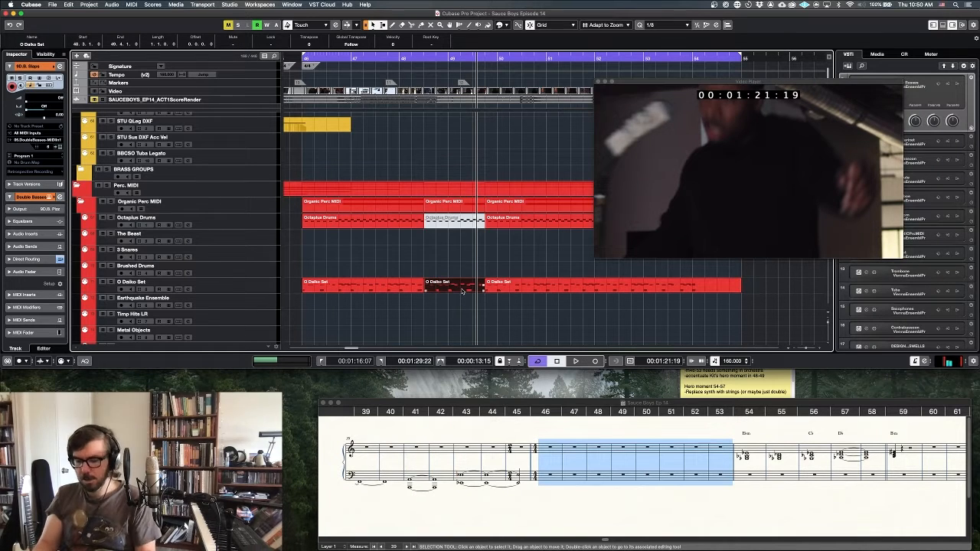
key(shift+m)
Play the passage from bar 46 to 00:01:23:07 to check the percussion gap
key(1)
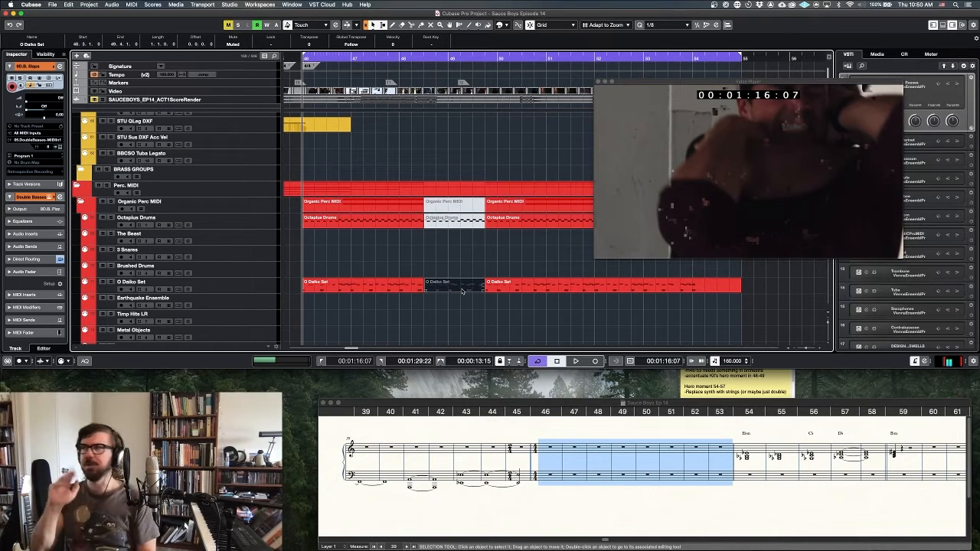
key(space)
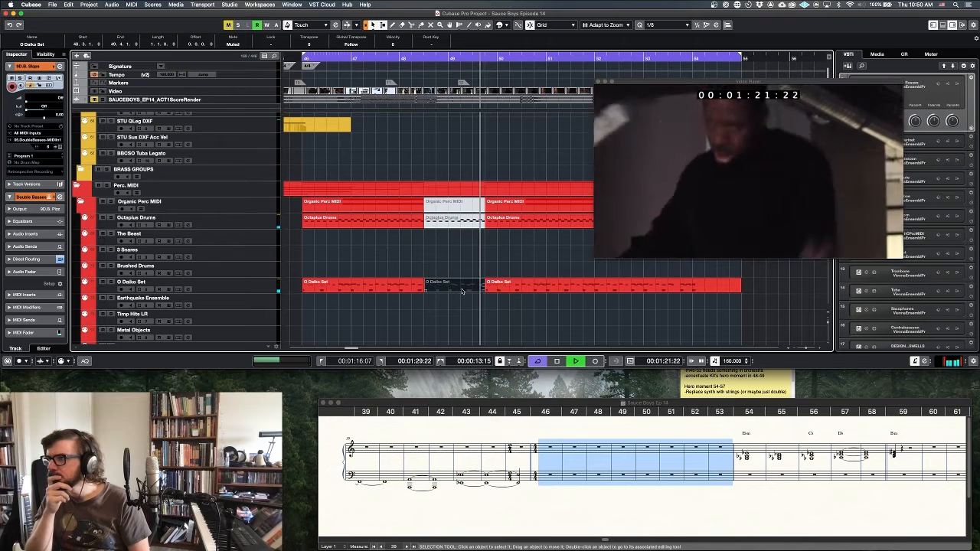
key(space)
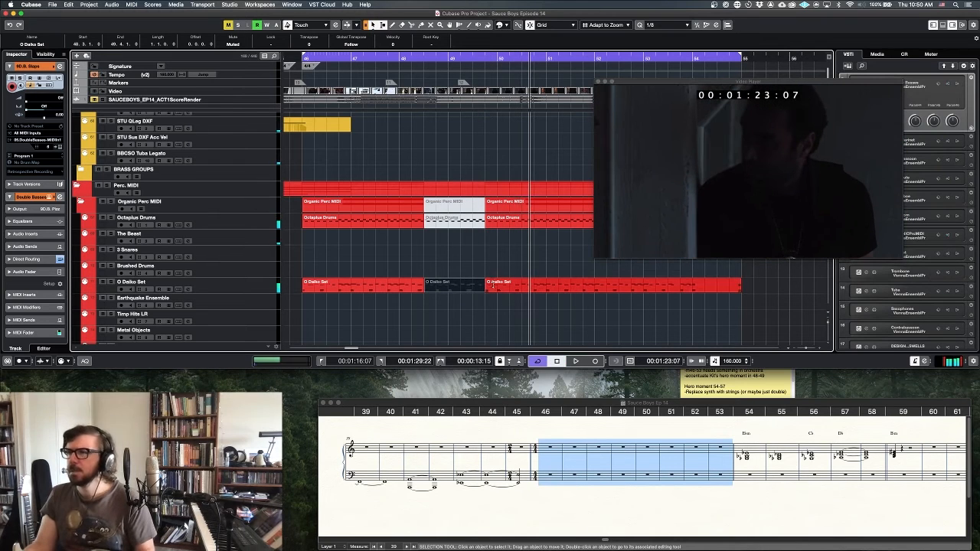
Extend the muted section of the O Daiko Set part to bar 50
alt+click(498, 290)
key(shift+m)
click(486, 247)
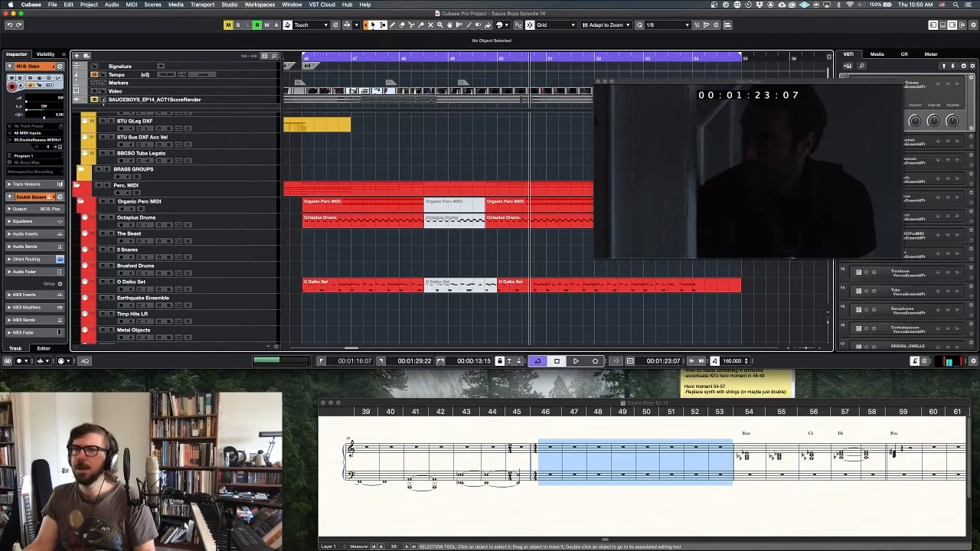
Unmute the SAUCEBOYS_EP14_ACT1ScoreRender track and play the passage from bar 46 to 00:01:28:26
key(1)
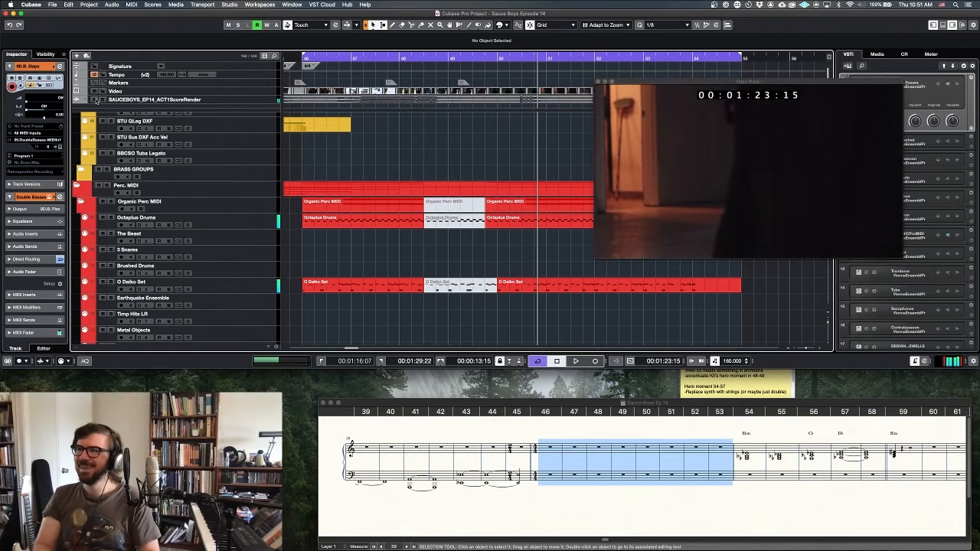
key(space)
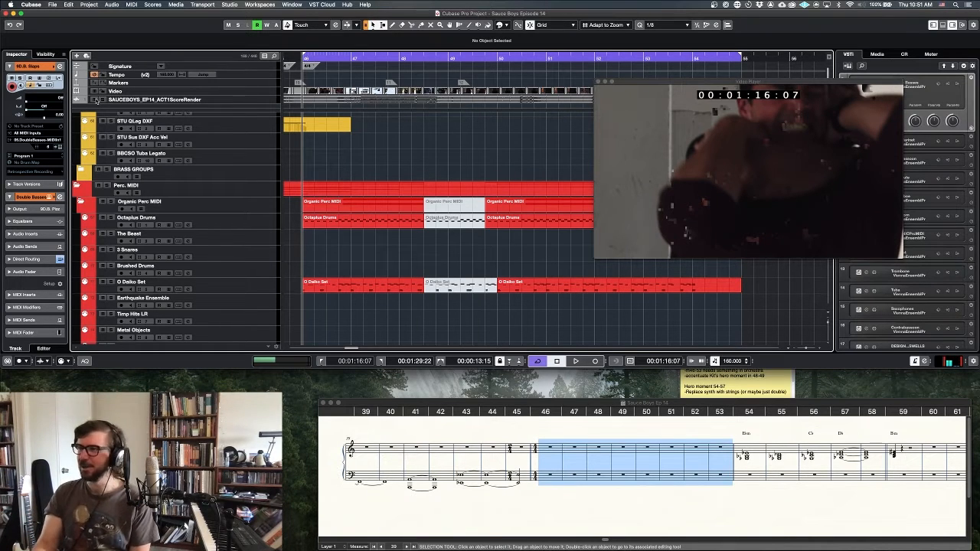
key(space)
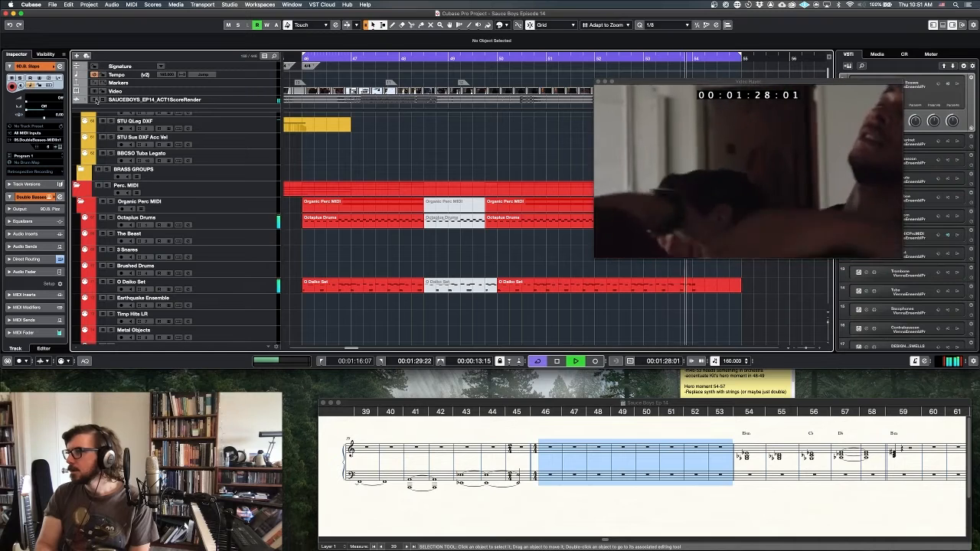
key(space)
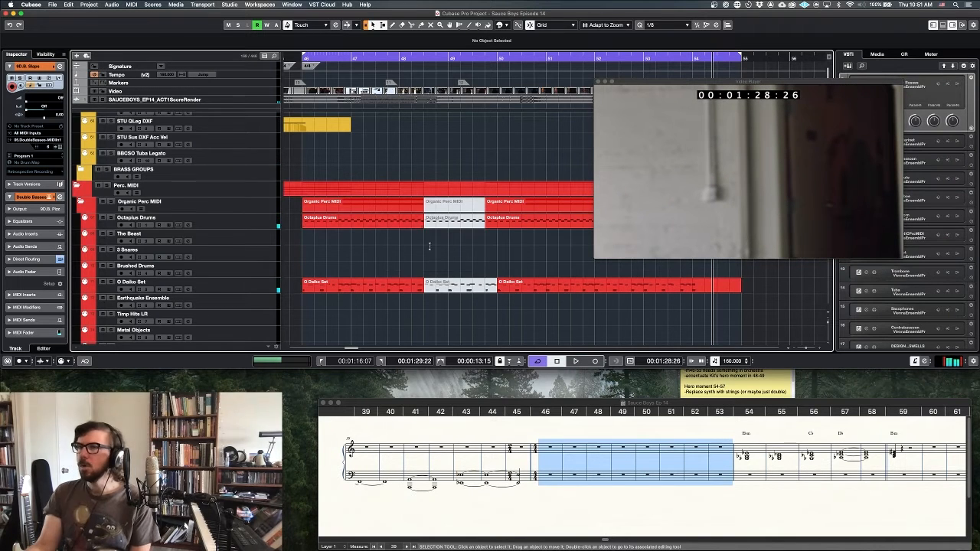
Record a cello part on the 10Vcl Spiccato RR x6 track over the passage starting at bar 46
scroll(428, 239, down, 5)
scroll(428, 239, down, 15)
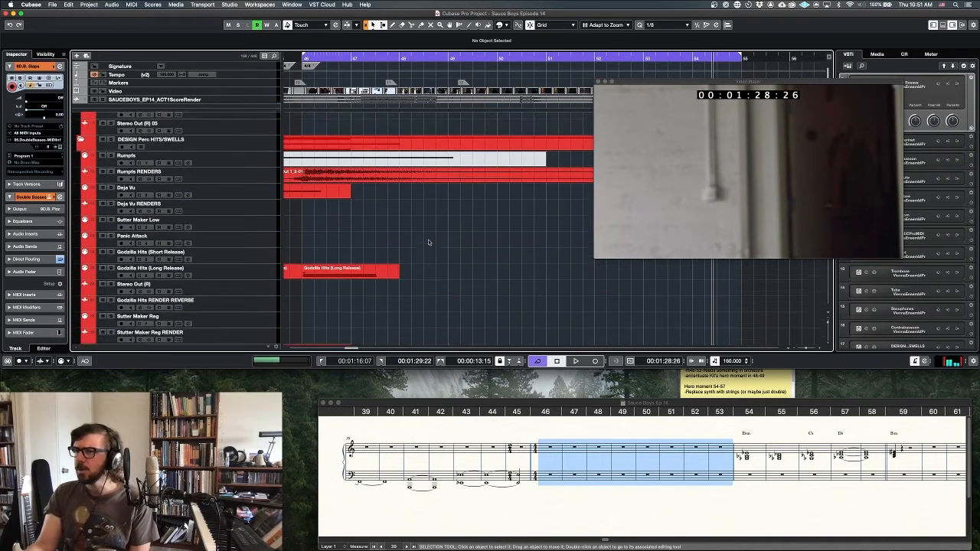
scroll(428, 242, down, 15)
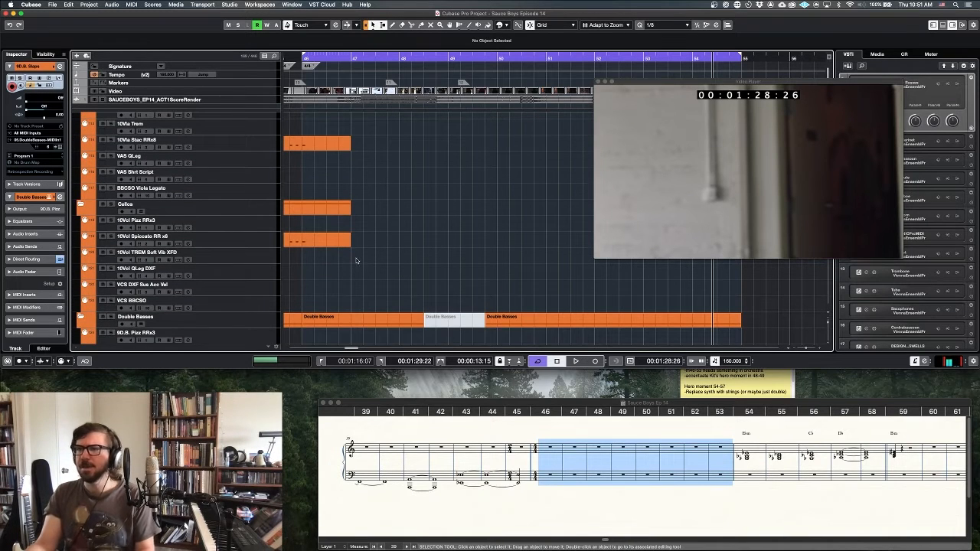
click(219, 247)
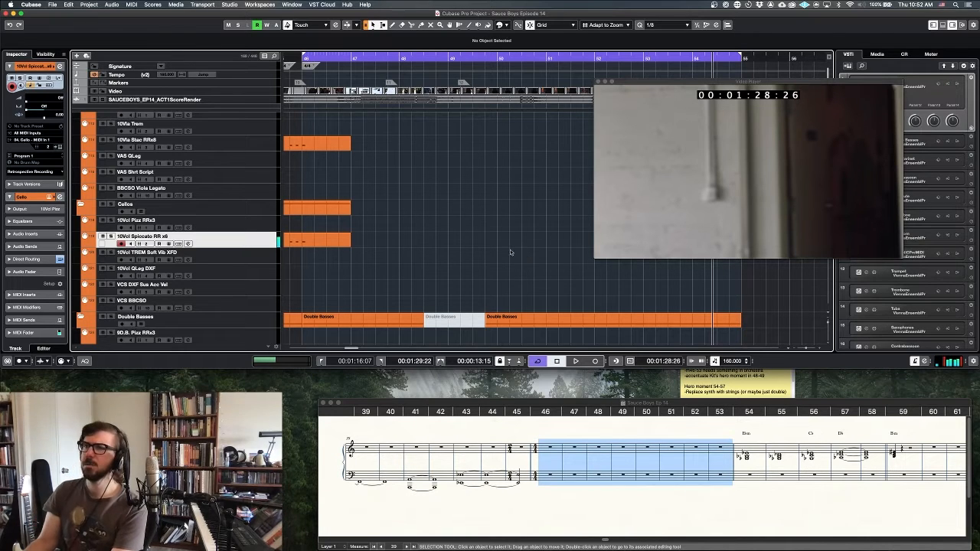
key(KP_Multiply)
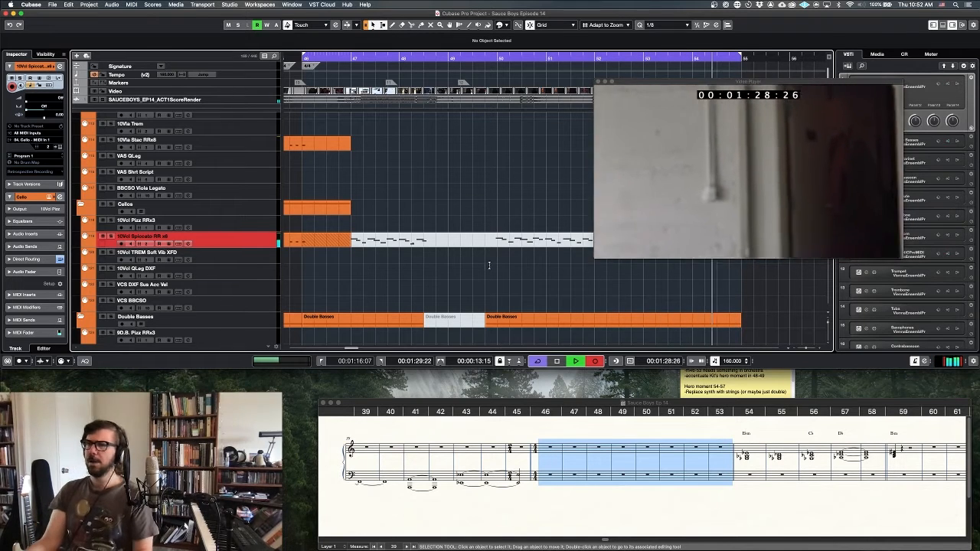
key(space)
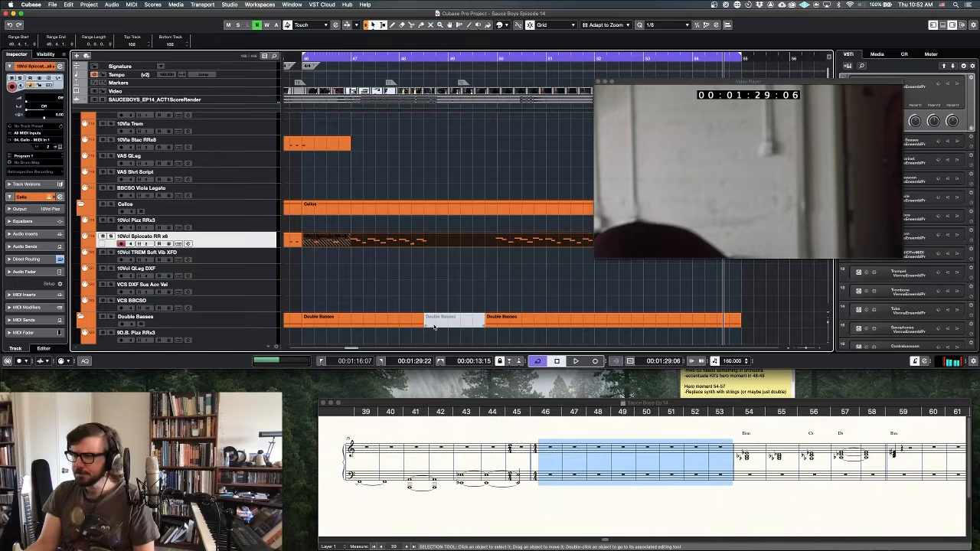
Open the earlier 10Vcl Spiccato RR x6 part and audition its closing notes in bars 45 and 46
scroll(336, 260, up, 1)
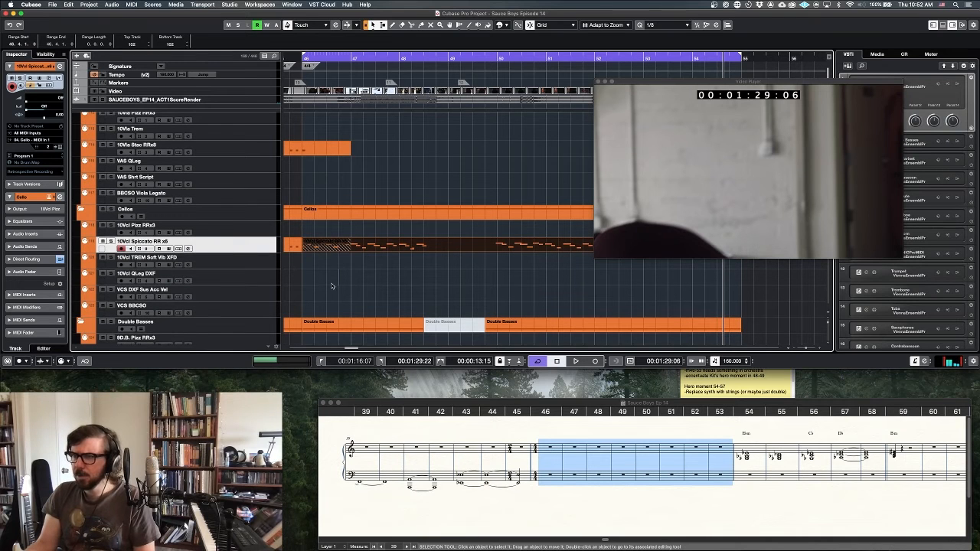
scroll(326, 272, left, 2)
click(399, 251)
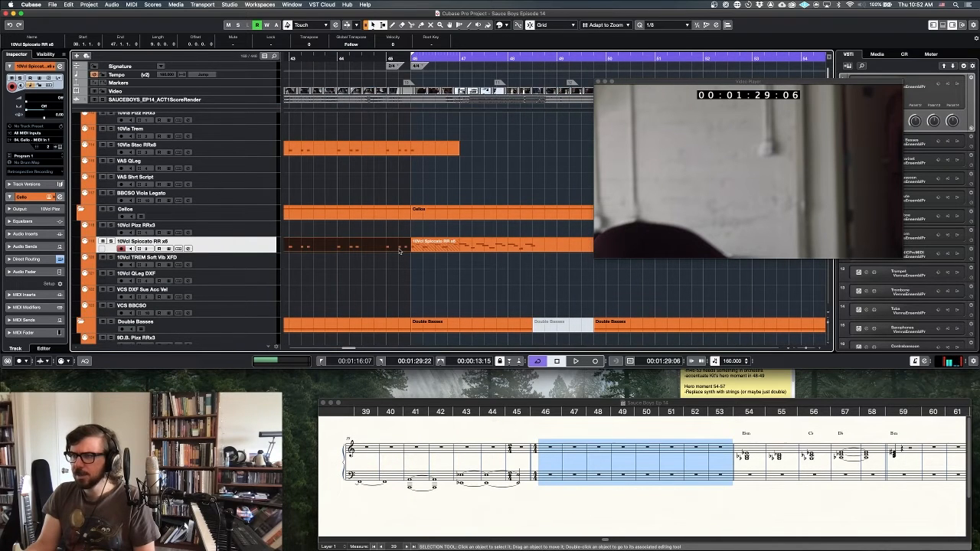
double_click(399, 251)
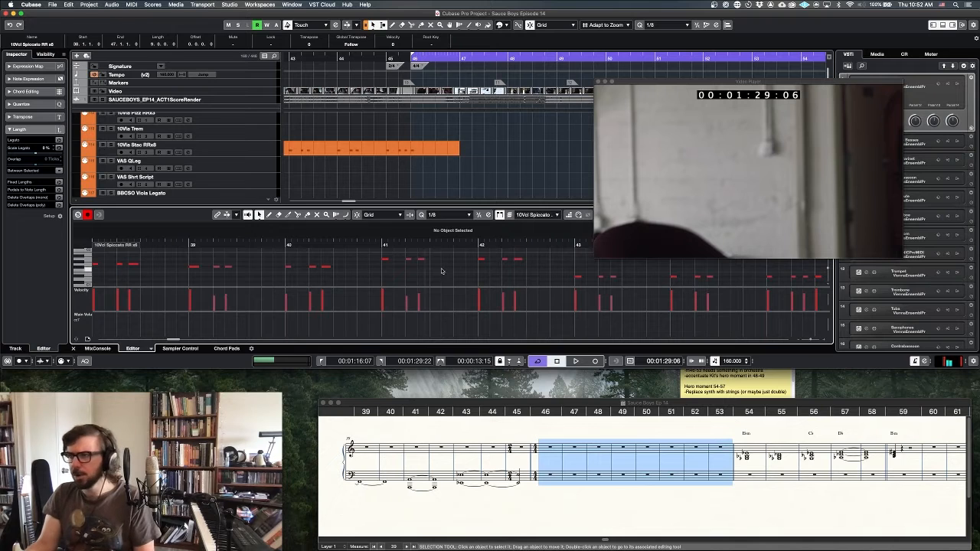
scroll(445, 267, right, 8)
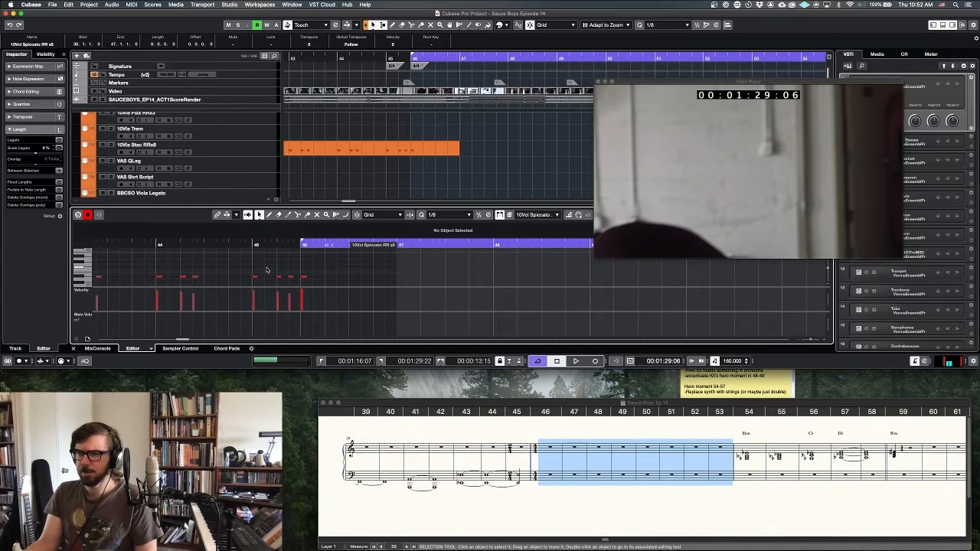
scroll(264, 265, down, 2)
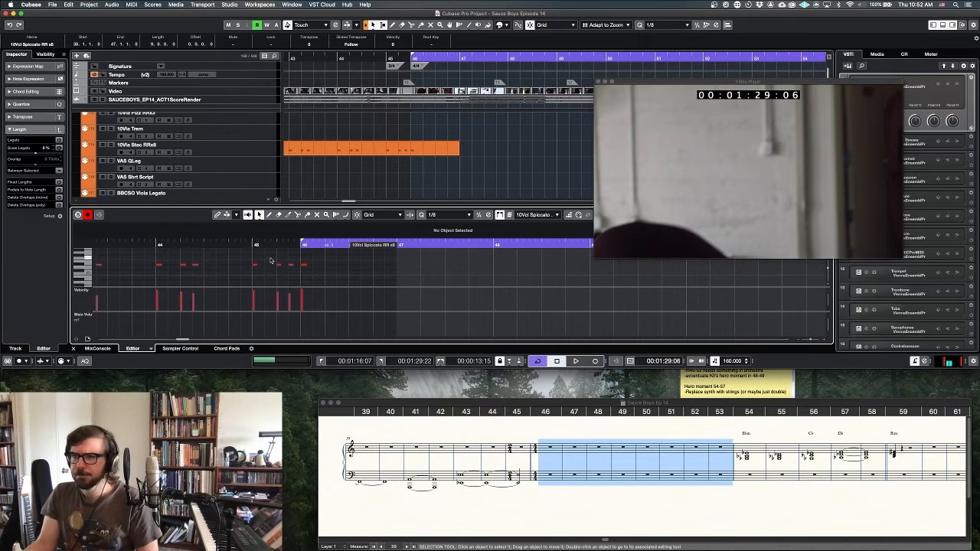
click(254, 266)
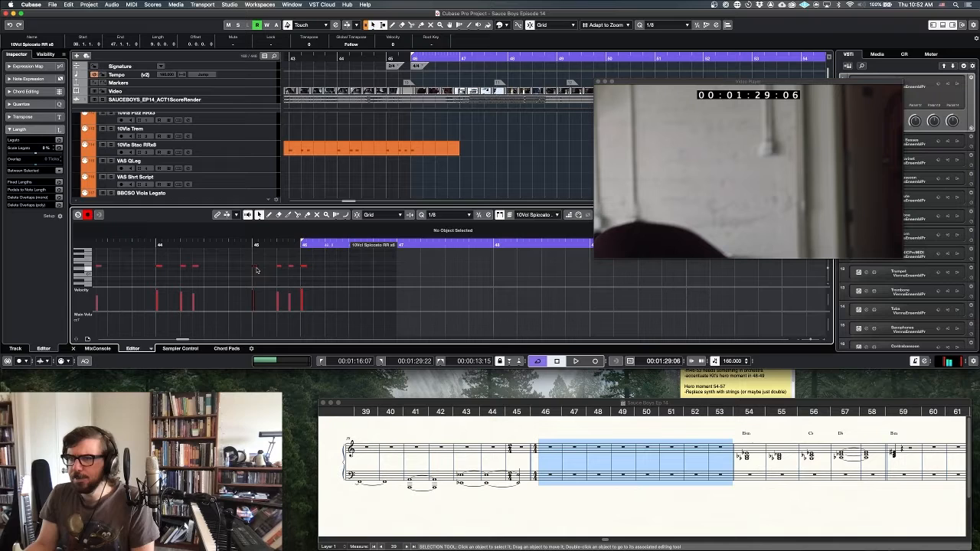
click(303, 266)
click(314, 266)
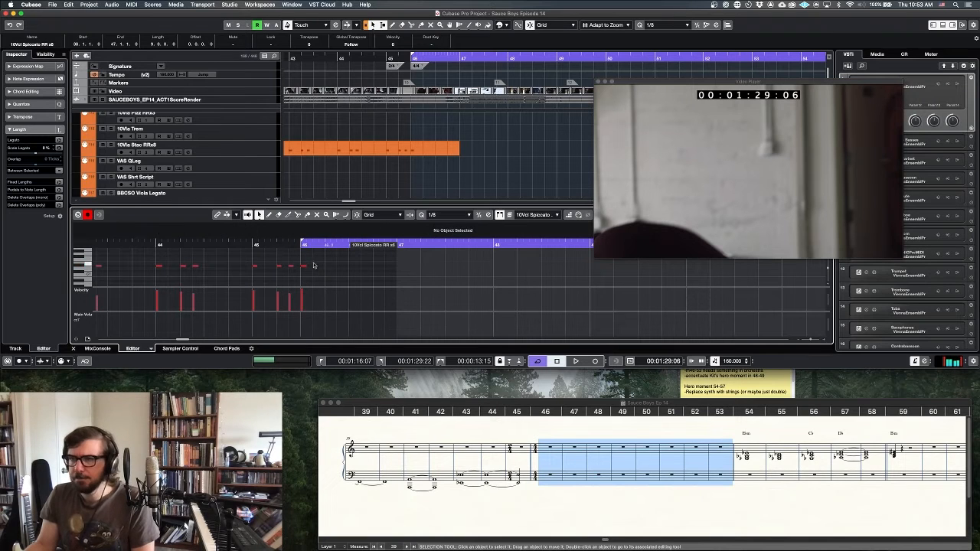
click(326, 246)
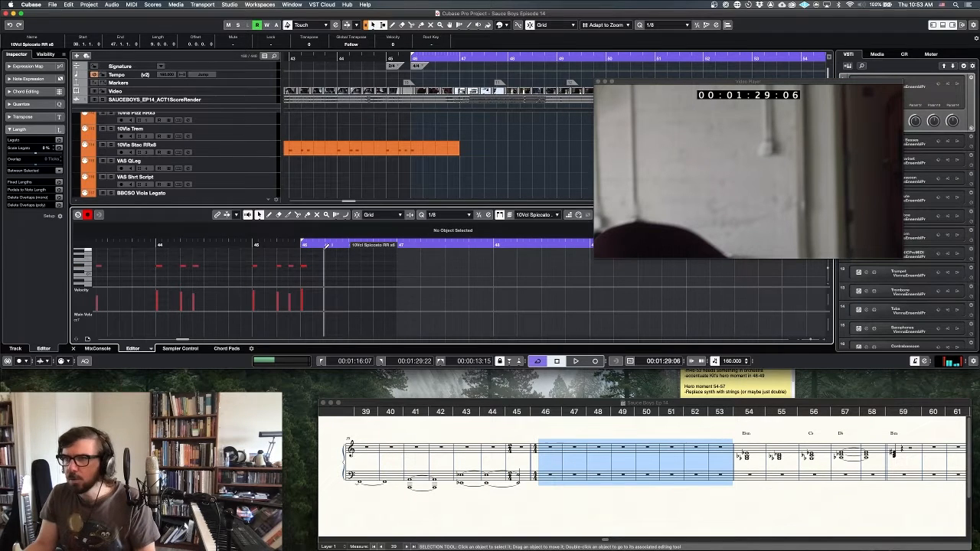
Open the newly recorded cello spiccato part and audition its opening notes at bar 46
key(Return)
click(470, 247)
key(Return)
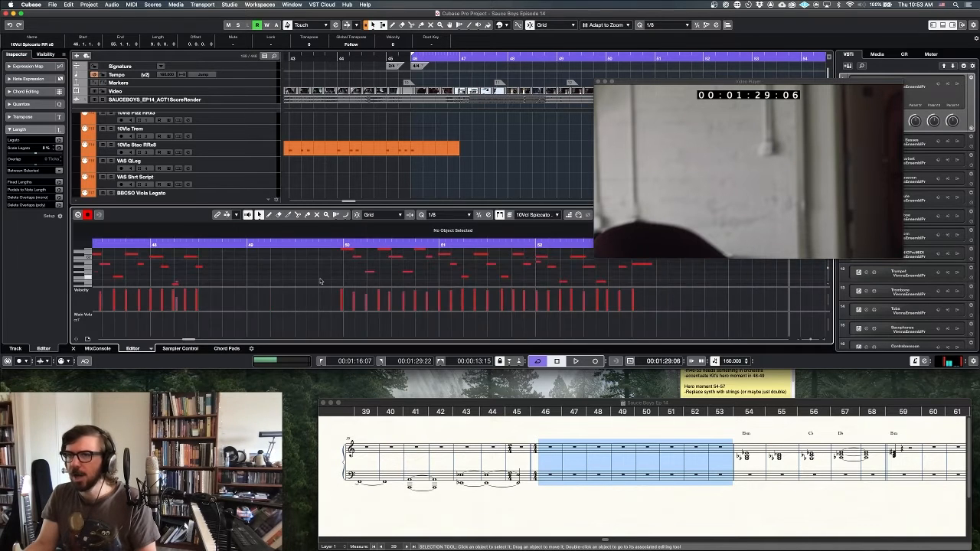
click(183, 262)
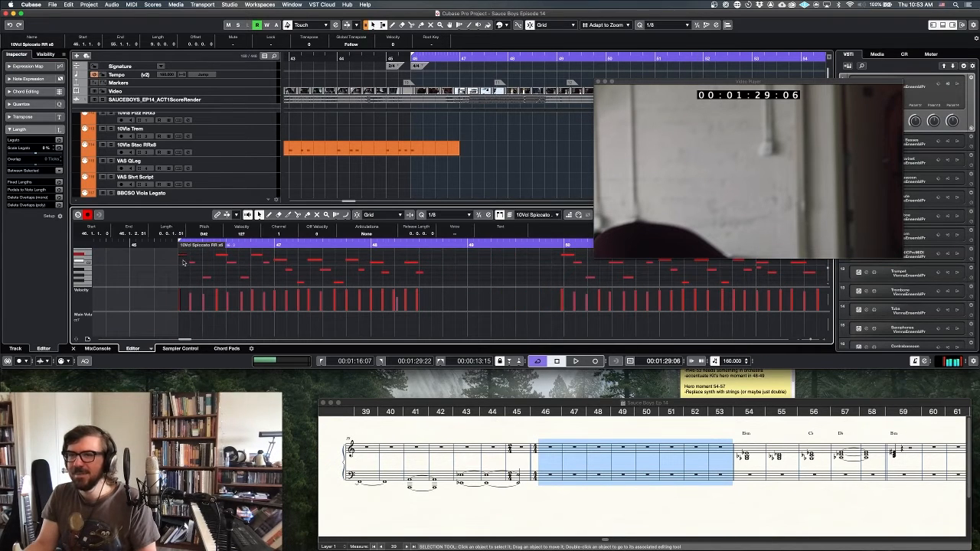
click(185, 255)
click(193, 263)
click(182, 256)
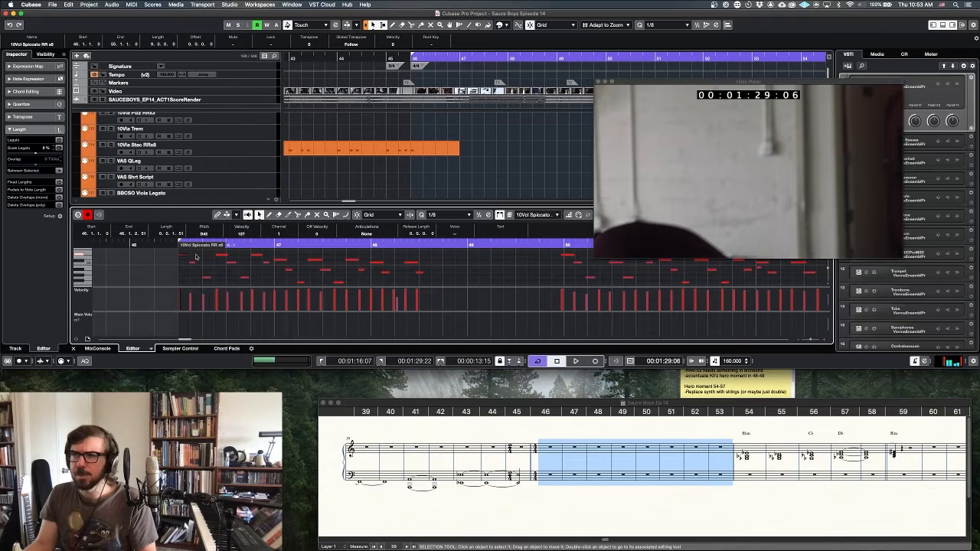
key(Return)
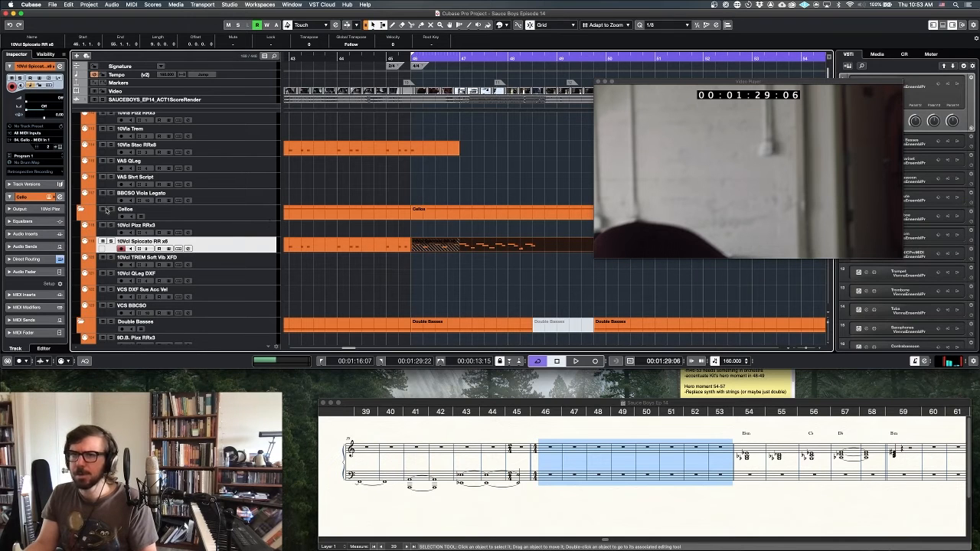
Solo the Cellos folder and glue the two adjoining 10Vcl Spiccato RR x6 parts into one
click(106, 208)
key(4)
click(395, 243)
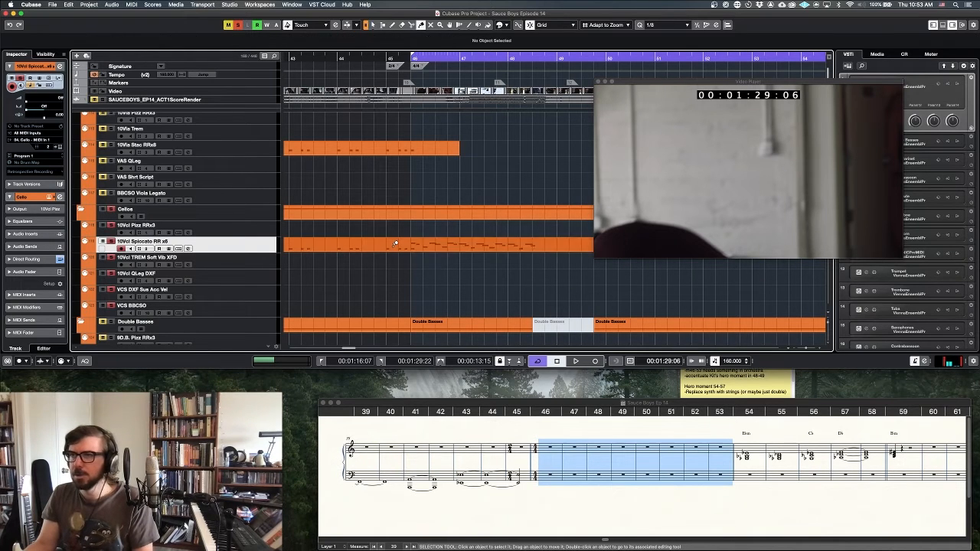
key(1)
Open the joined cello part for note editing and play the transition into bar 46, up to 00:01:17:08
click(351, 60)
key(space)
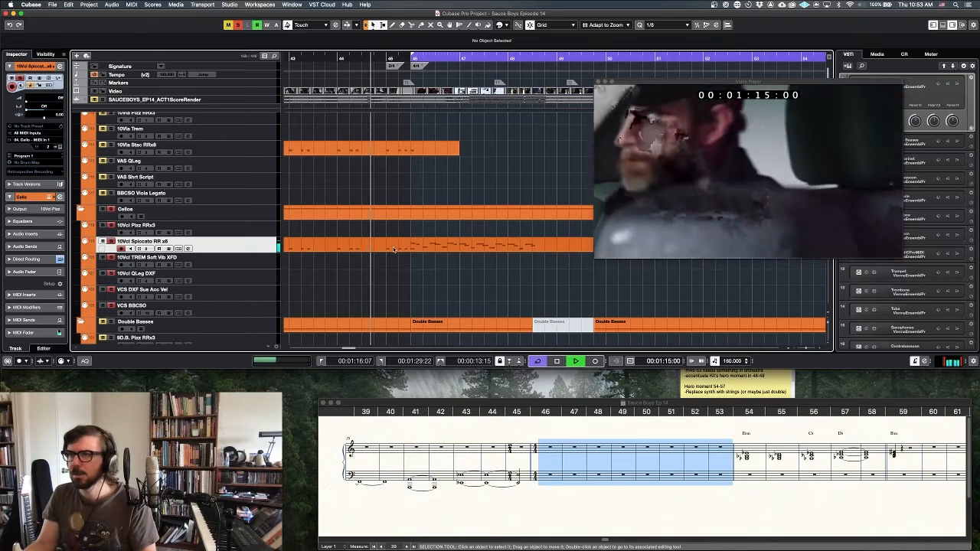
double_click(392, 245)
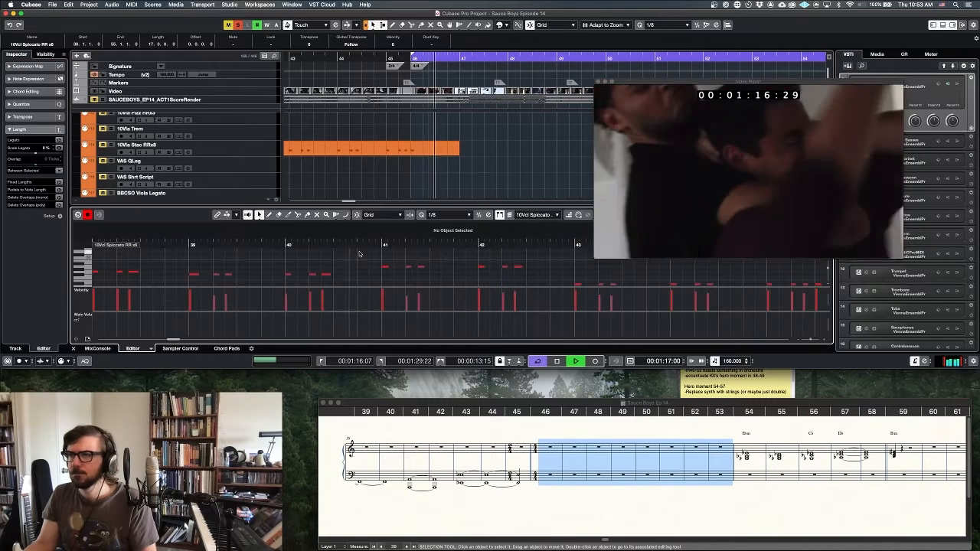
click(216, 245)
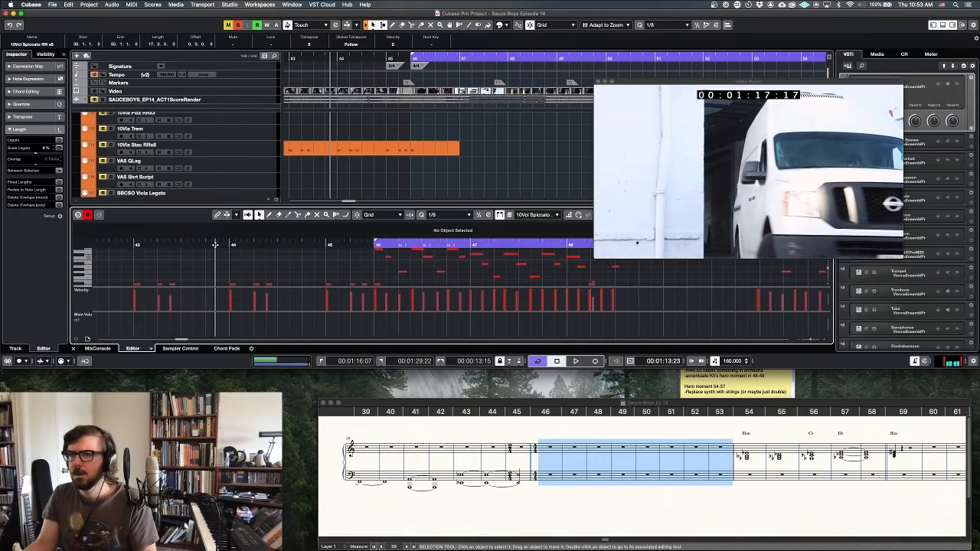
key(space)
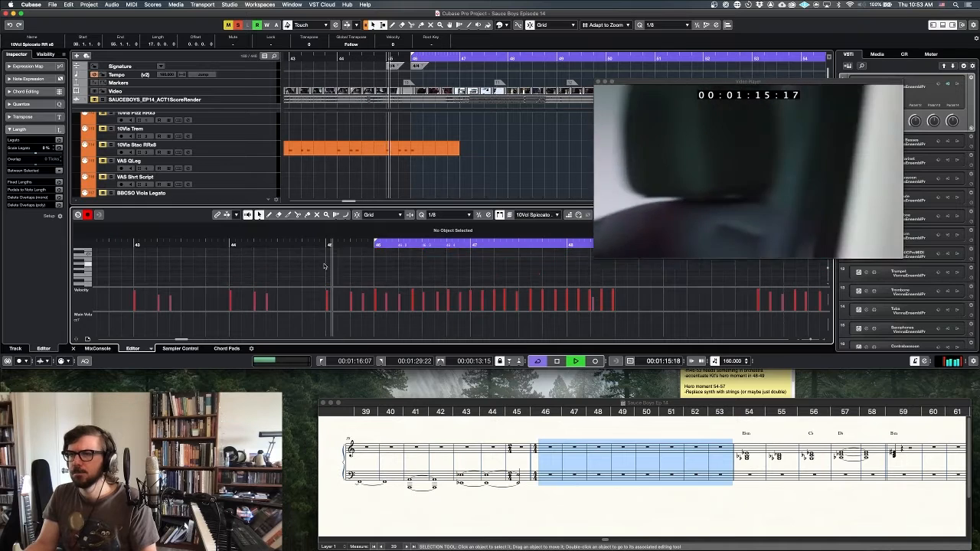
key(space)
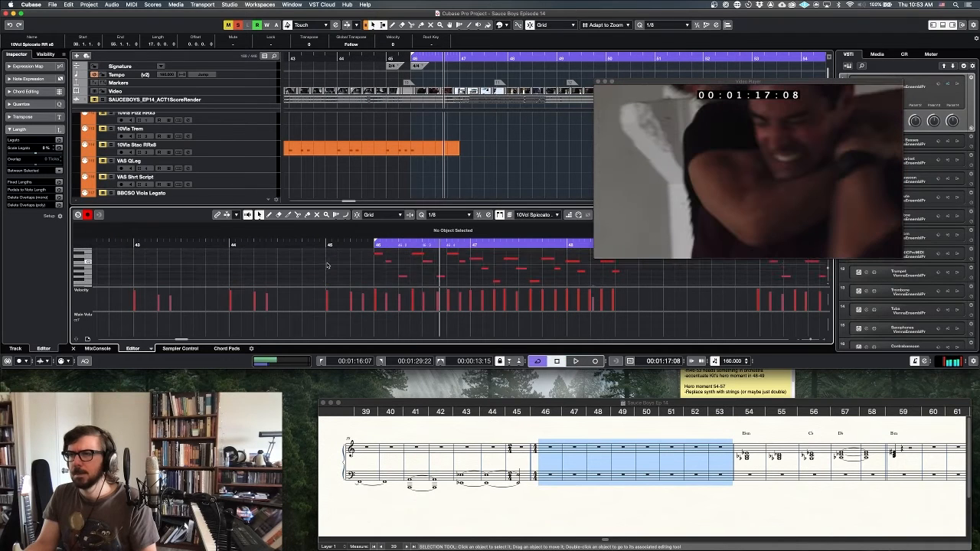
Play the soloed cello line again through the start of bar 46, up to 00:01:21:09
scroll(273, 263, down, 1)
click(229, 293)
click(174, 243)
key(space)
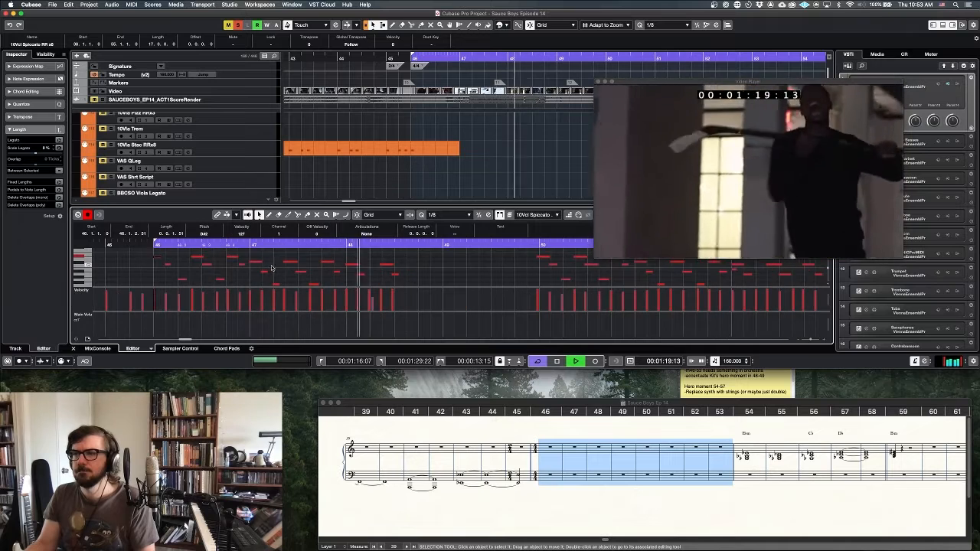
key(space)
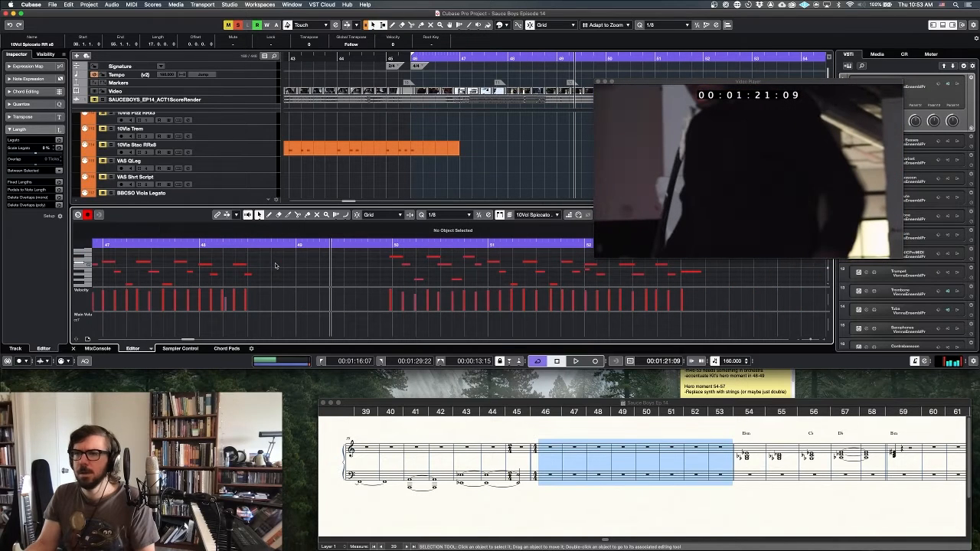
Remove the main volume controller lane and delete the stray short note in bar 48 of the cello part
click(85, 314)
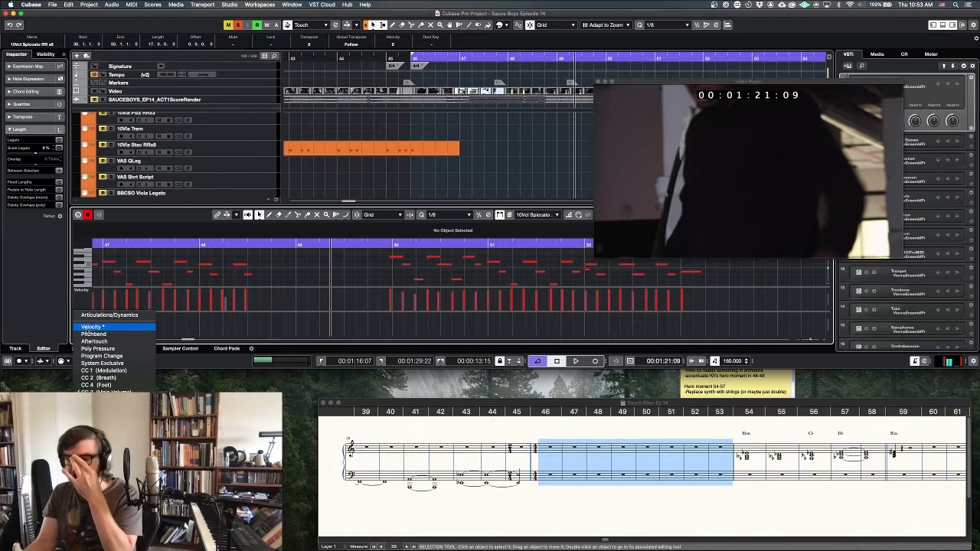
click(107, 475)
scroll(261, 288, left, 3)
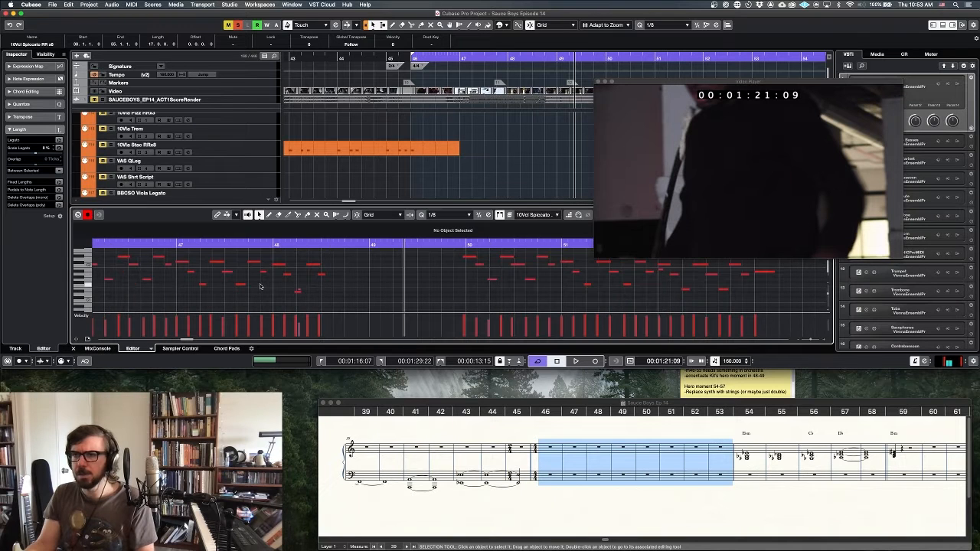
click(298, 291)
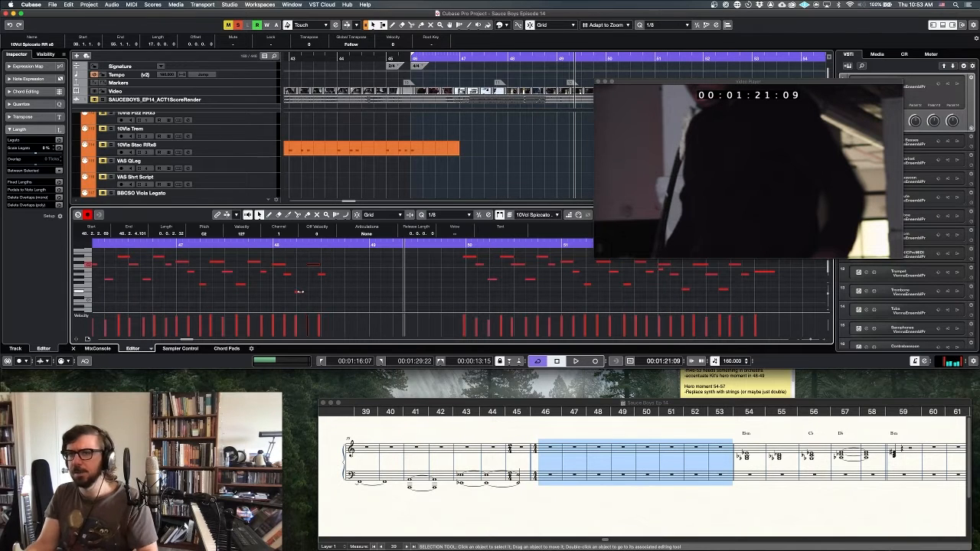
scroll(298, 291, left, 3)
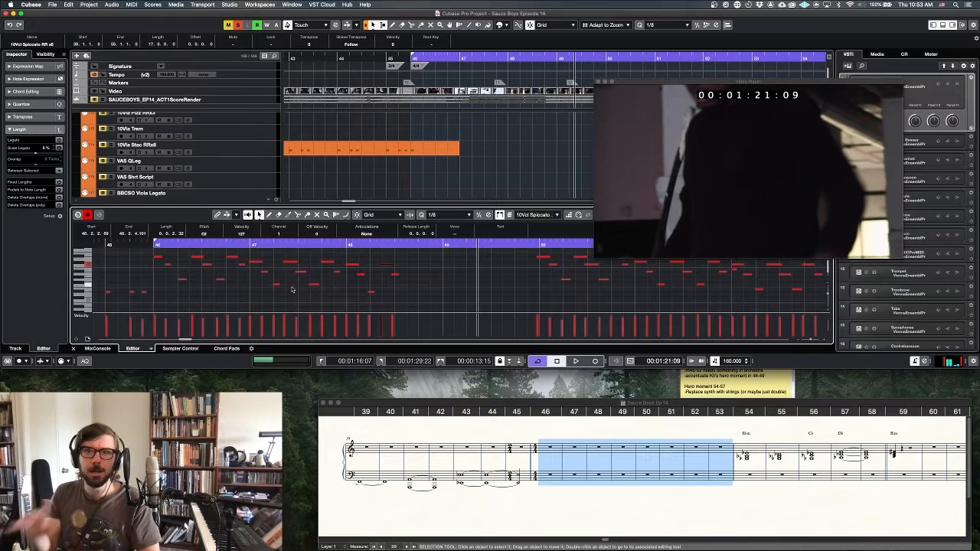
Switch to Finale and notate the cello line as eighth notes in the bass staff of bars 46–48 with Speedy Entry
click(544, 509)
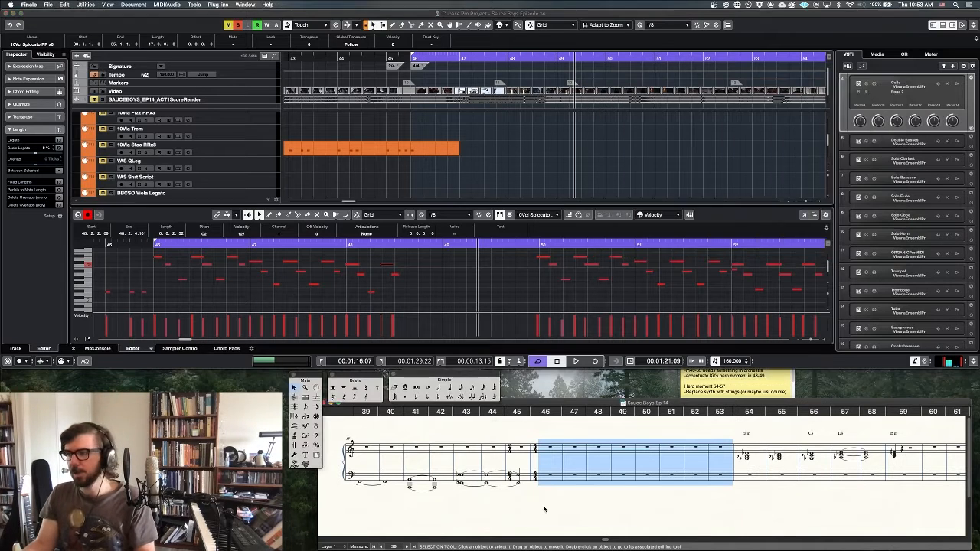
click(545, 495)
double_click(541, 479)
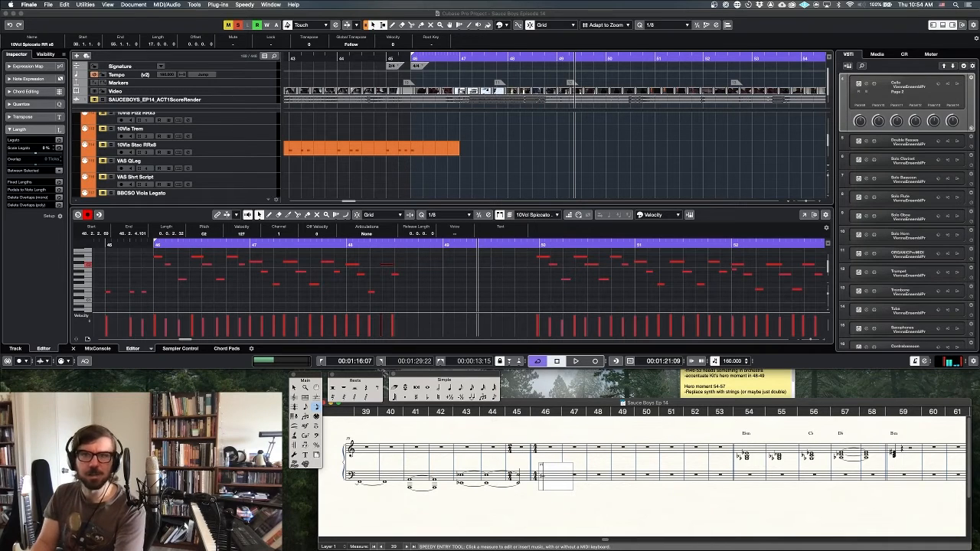
key(4)
key(4)
key(4)
key(4)
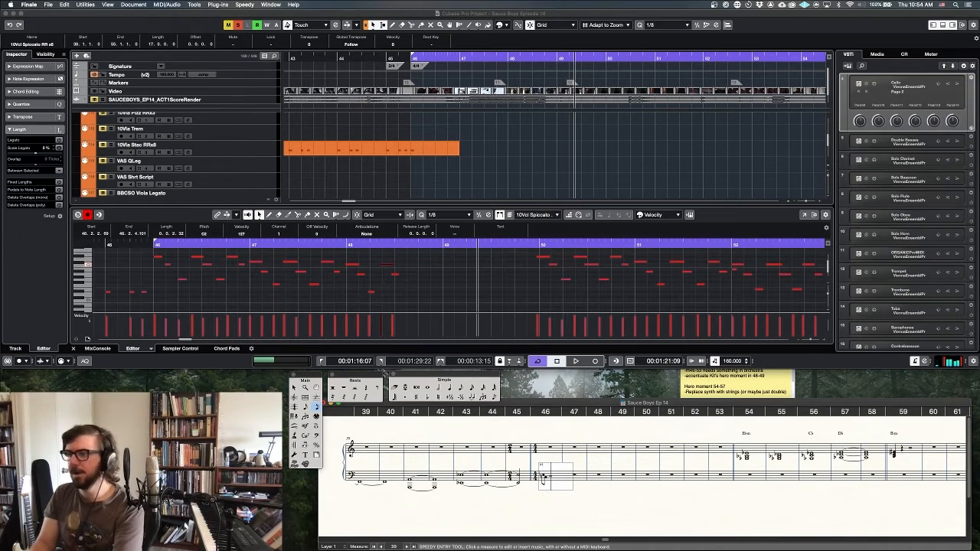
key(4)
key(4)
key(4)
key(4)
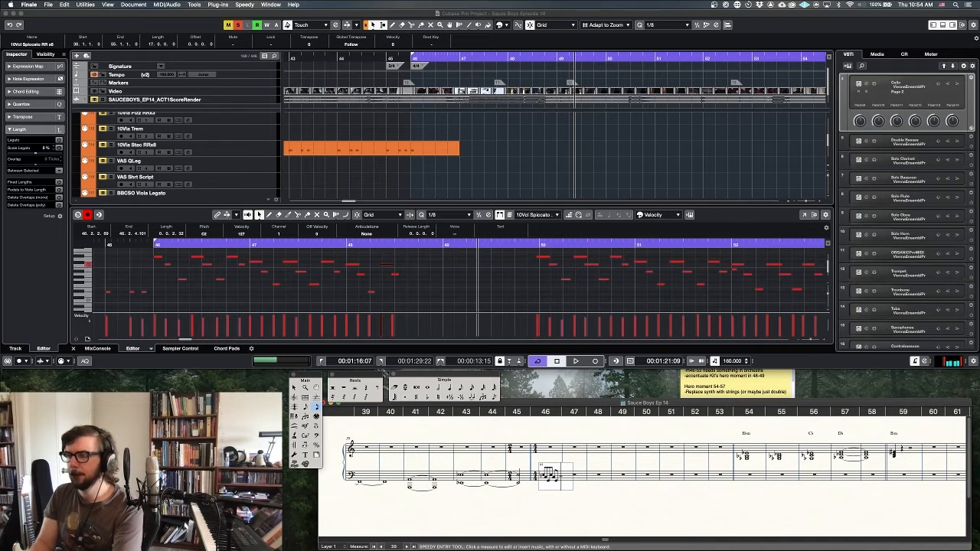
key(4)
key(4)
key(4)
key(4)
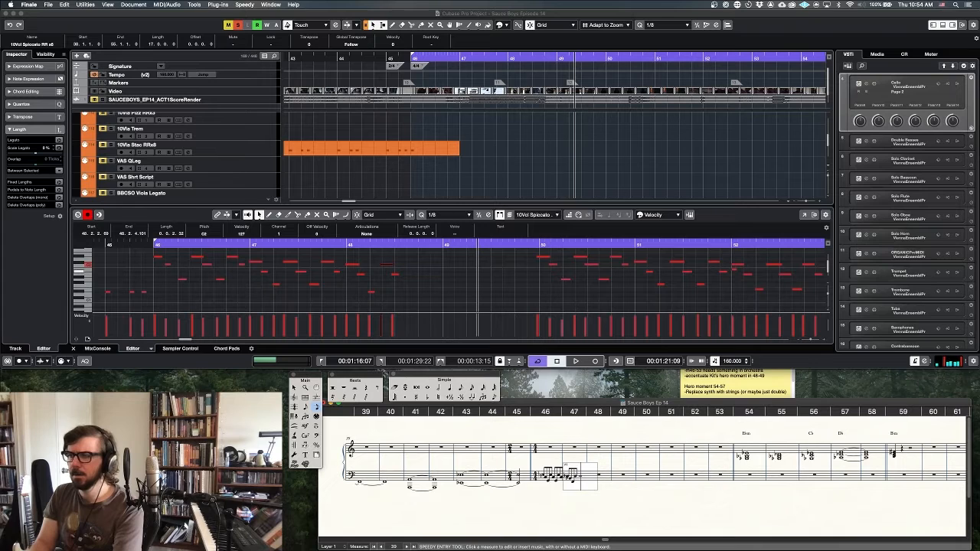
key(4)
key(4)
key(4)
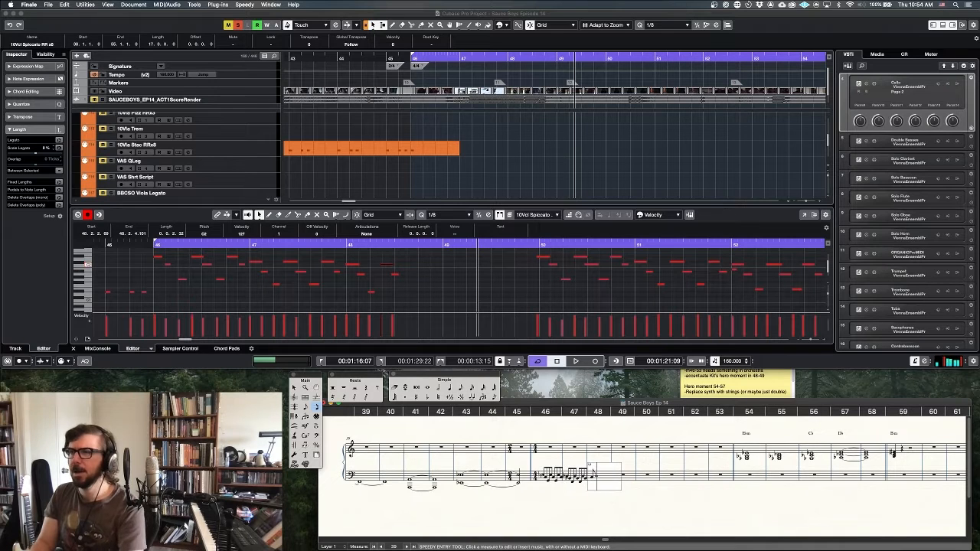
key(4)
key(4)
key(4)
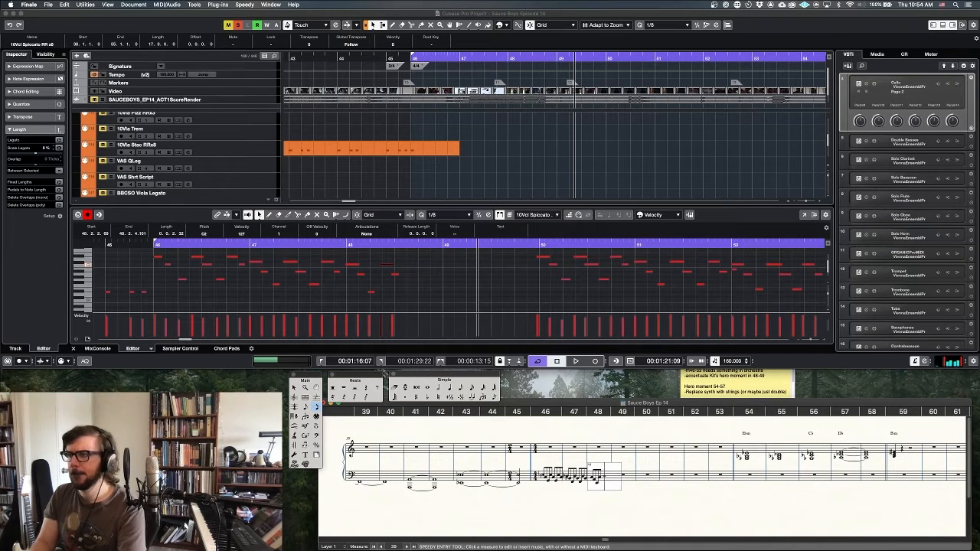
key(Escape)
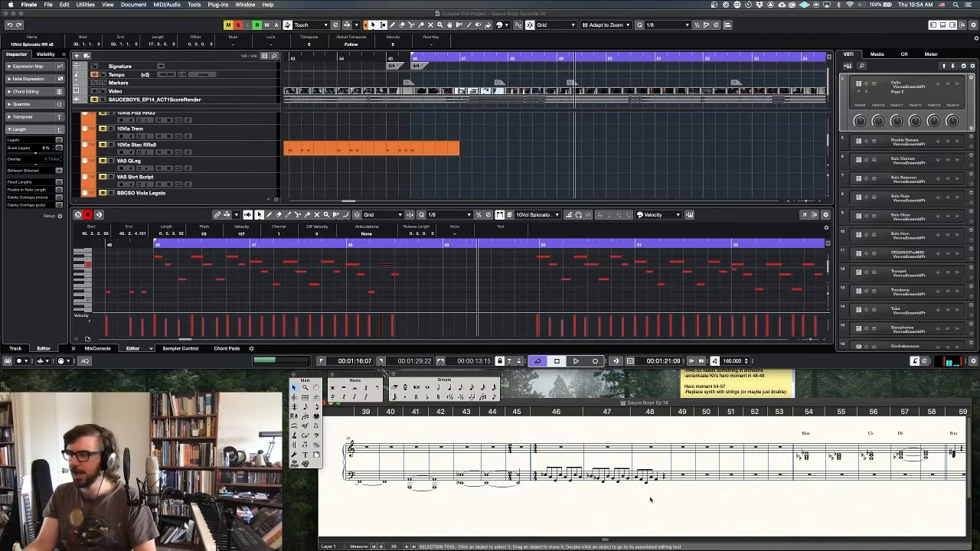
Notate the cello line as eighth notes in the bass staff of bars 50–53 with Speedy Entry
scroll(482, 264, right, 5)
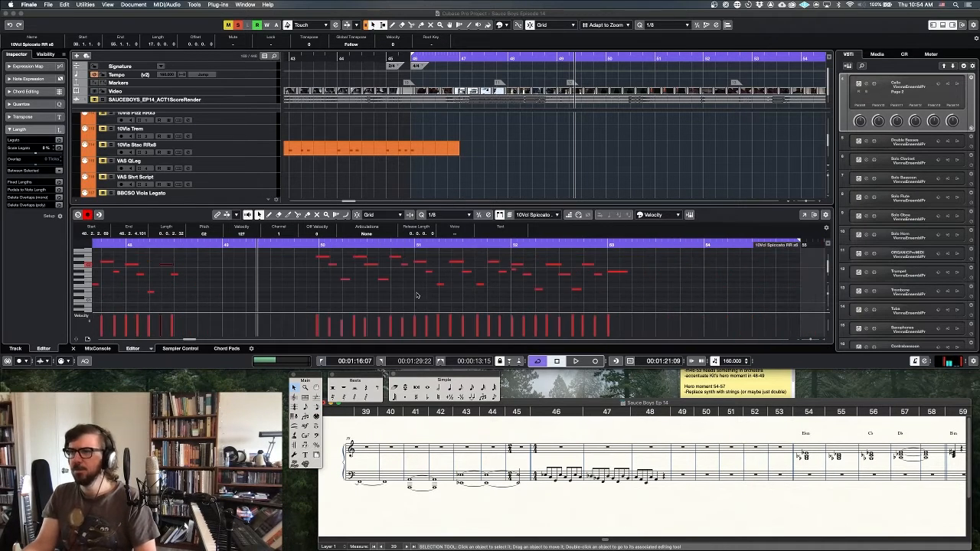
scroll(738, 501, right, 2)
double_click(676, 475)
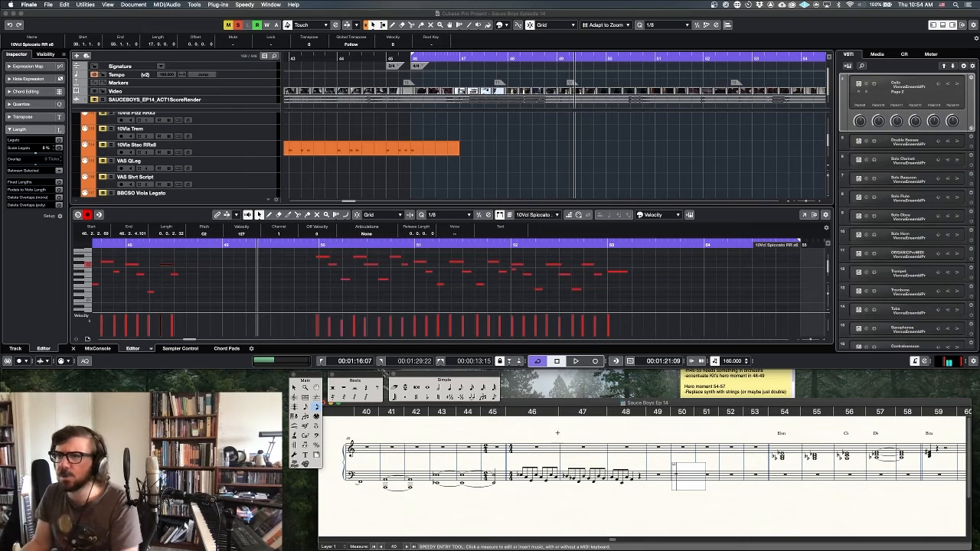
scroll(370, 292, right, 3)
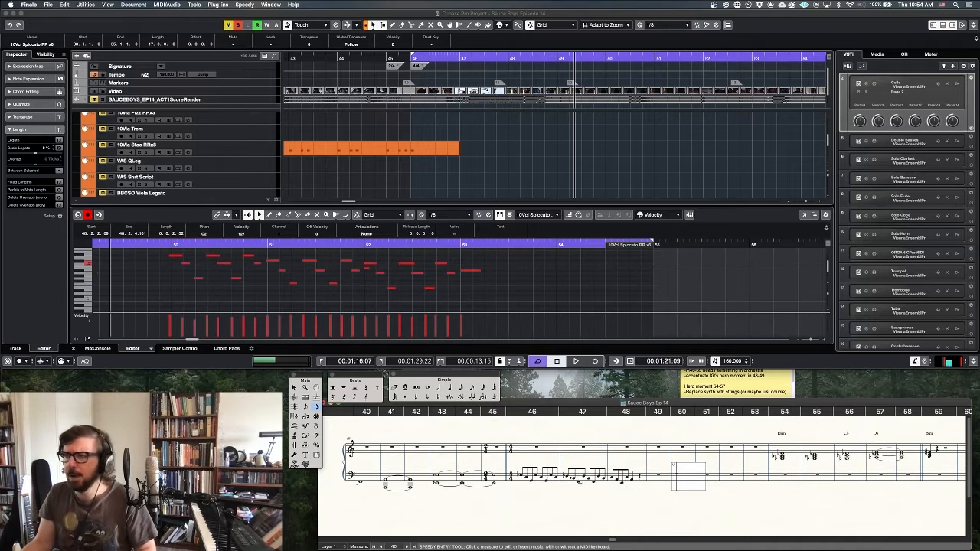
key(4)
key(4)
key(4)
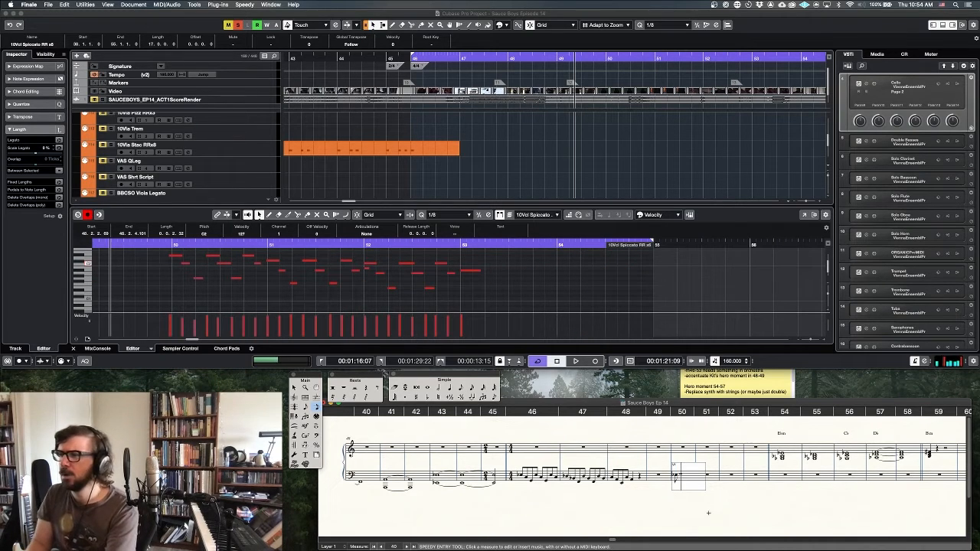
key(4)
key(4)
key(4)
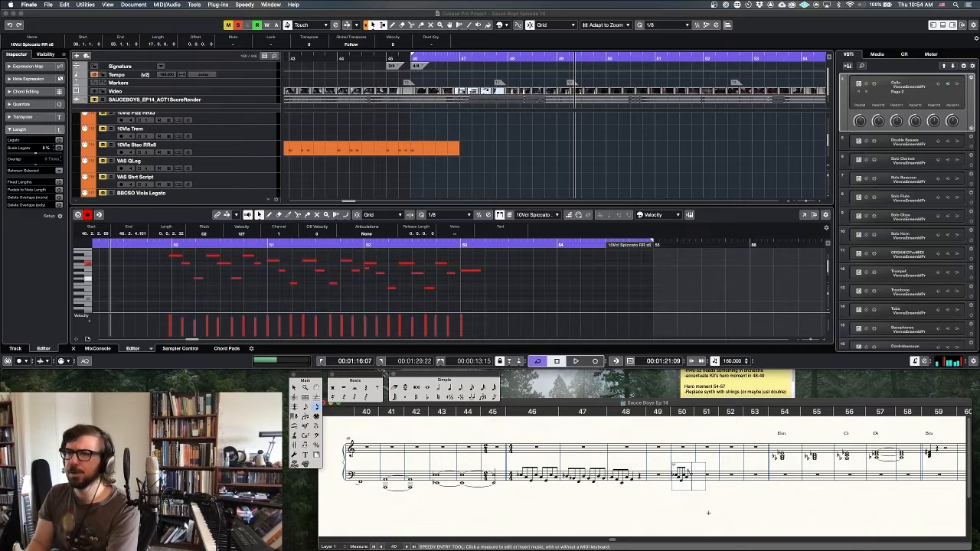
key(4)
key(4)
key(4)
key(4)
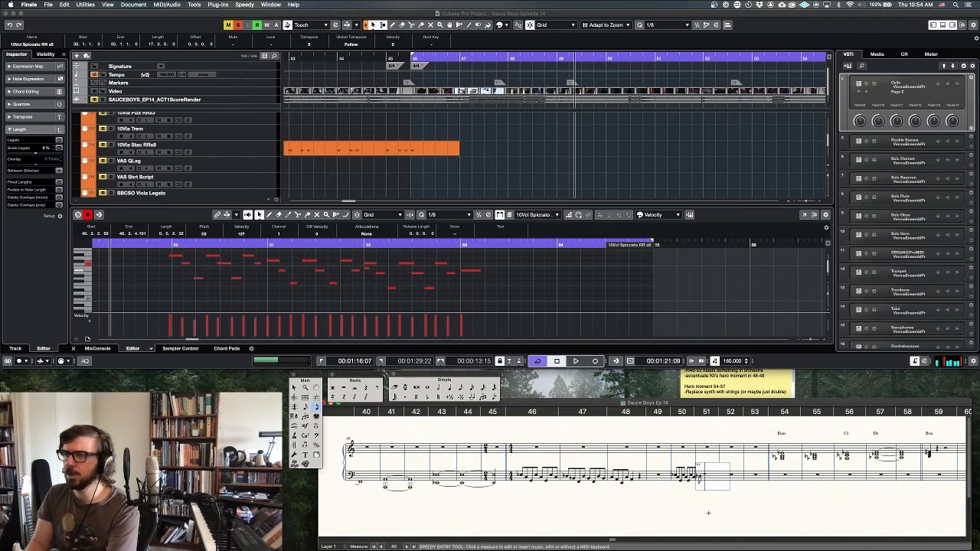
key(4)
key(4)
key(4)
key(4)
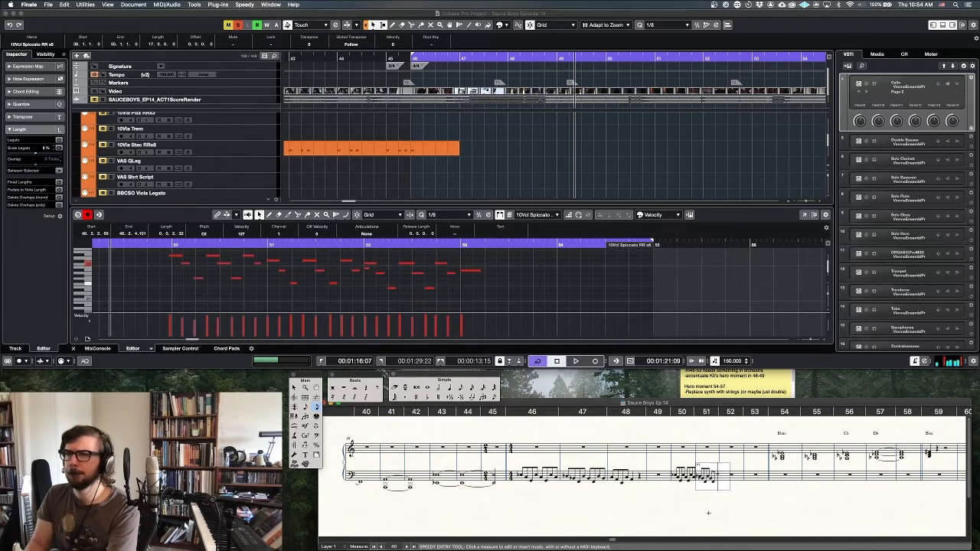
key(4)
key(4)
key(4)
key(4)
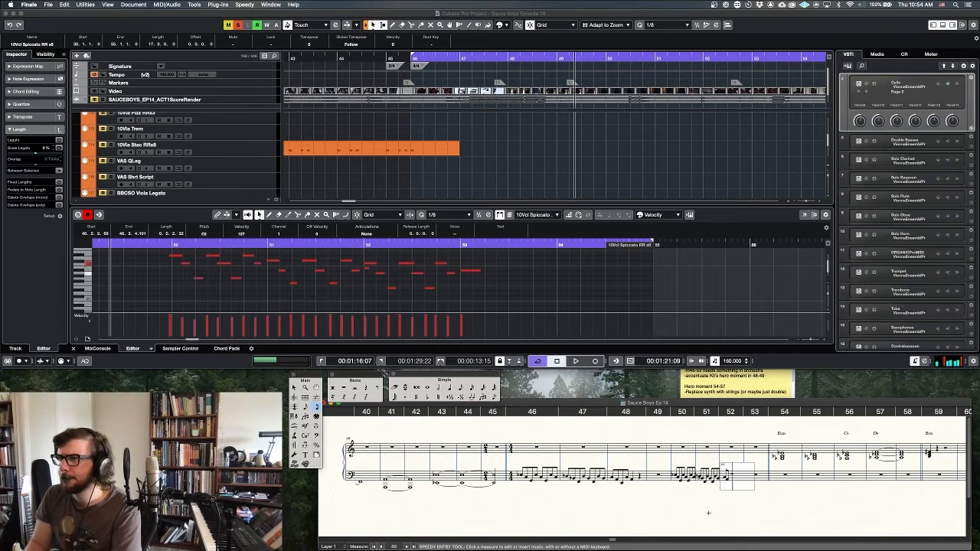
key(4)
key(4)
key(4)
key(4)
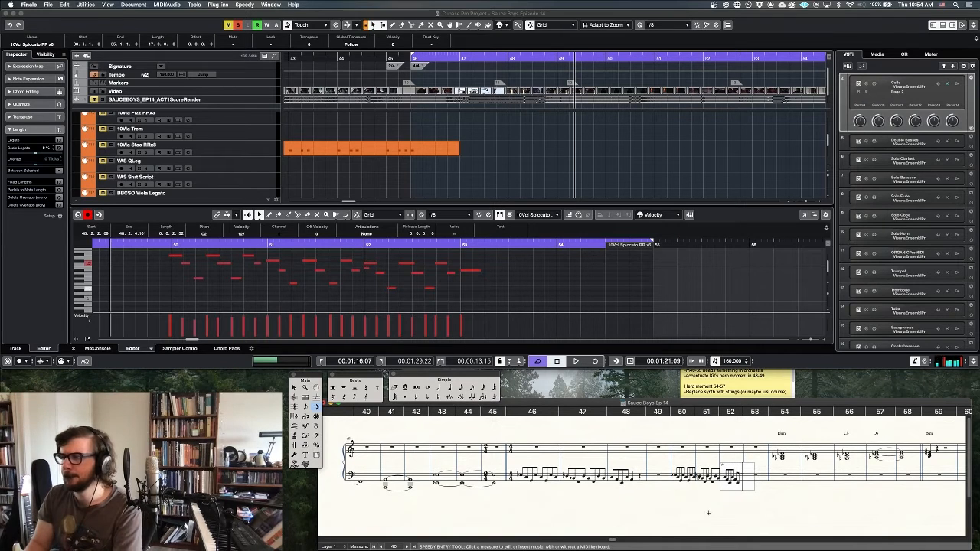
key(4)
key(4)
key(4)
key(4)
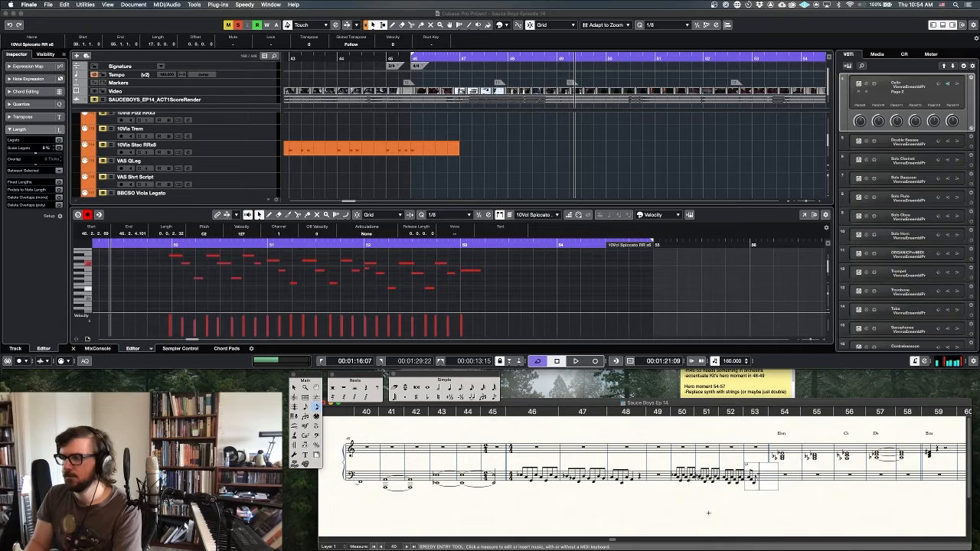
key(4)
key(4)
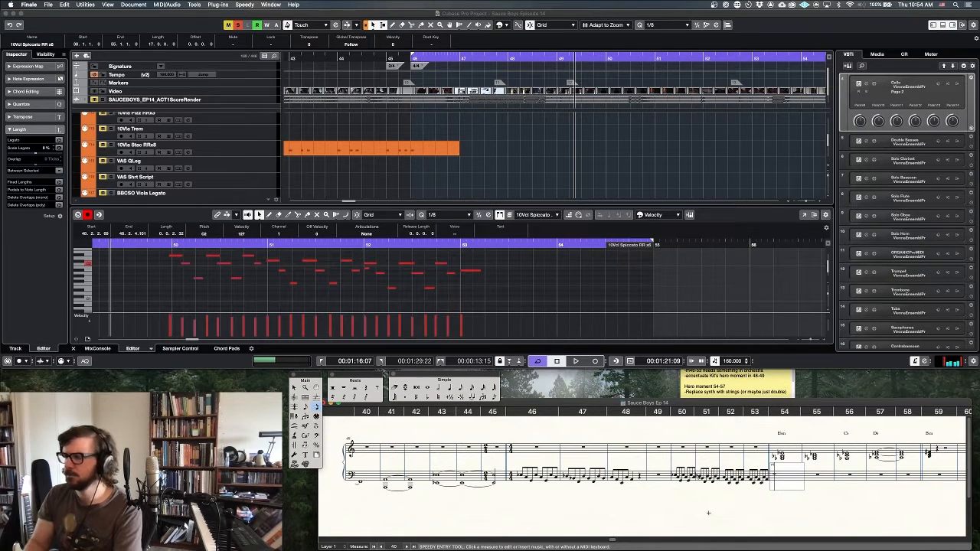
key(Escape)
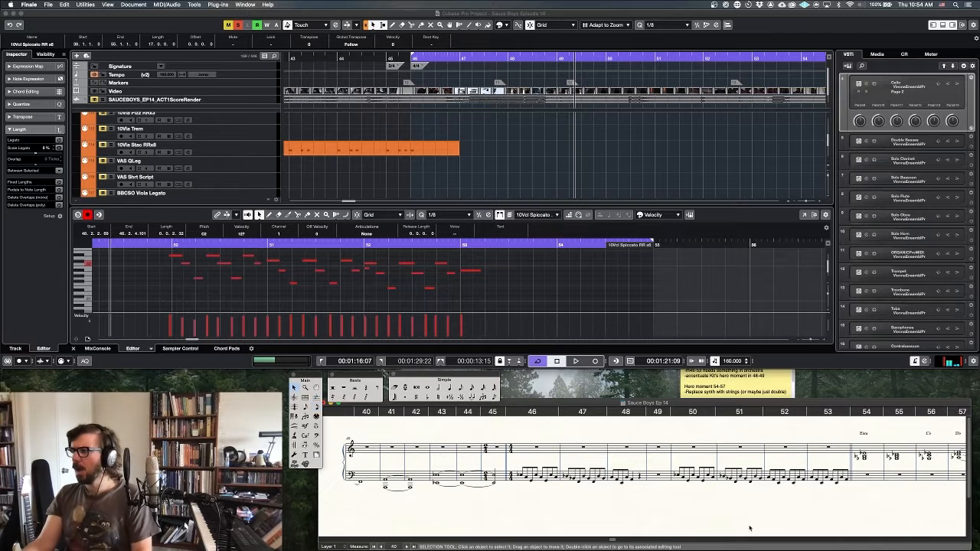
Enter a whole note with a flat in the bass staff of bar 54 with Speedy Entry
scroll(769, 503, right, 2)
click(797, 454)
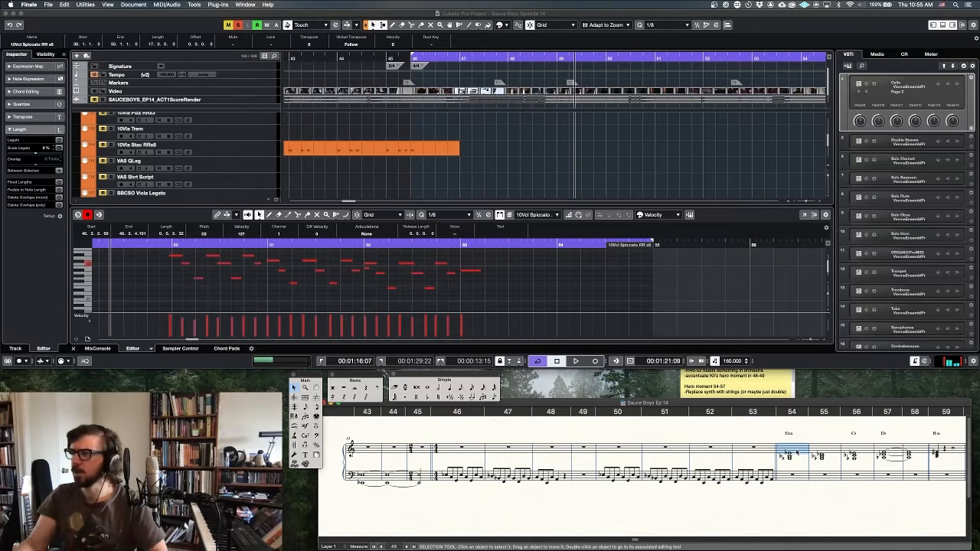
double_click(783, 476)
key(Right)
key(Left)
key(Left)
key(Right)
key(Right)
key(Escape)
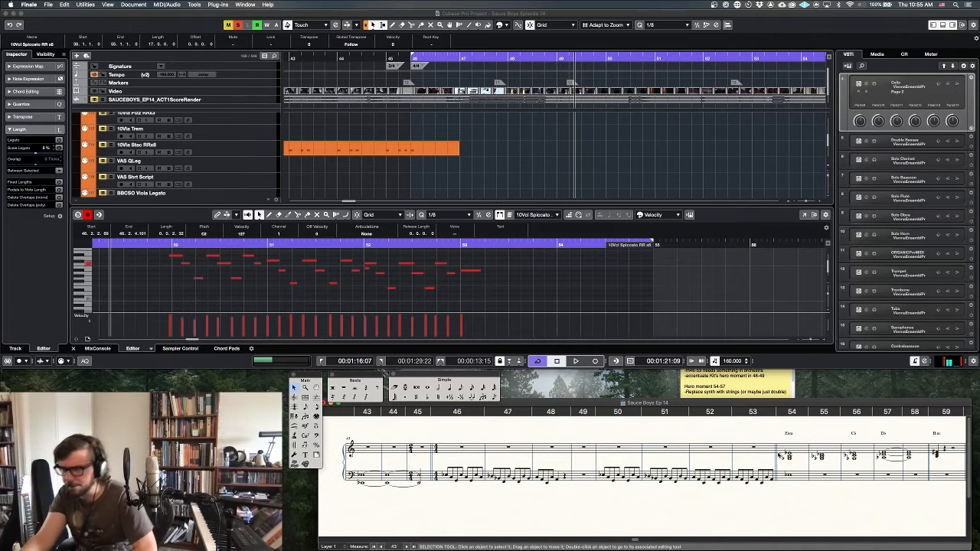
Switch to Cubase and close the note editor of the 10Vcl Spiccato RR x6 part
click(507, 265)
key(Return)
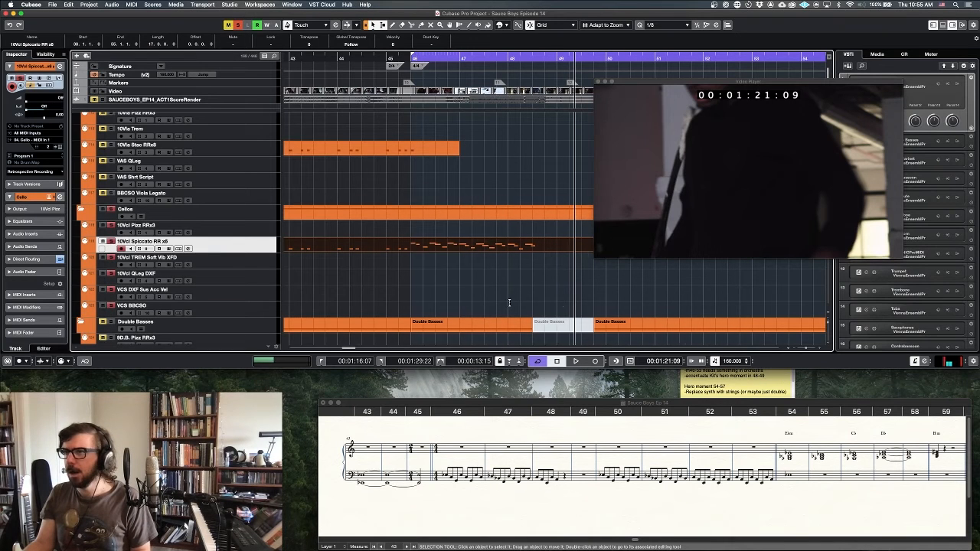
scroll(459, 276, right, 3)
scroll(582, 298, right, 3)
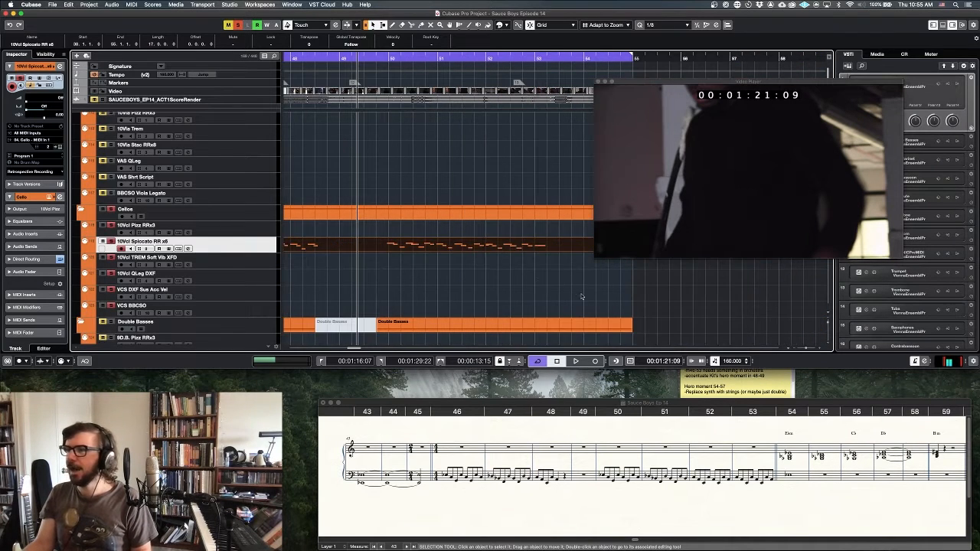
scroll(536, 271, left, 5)
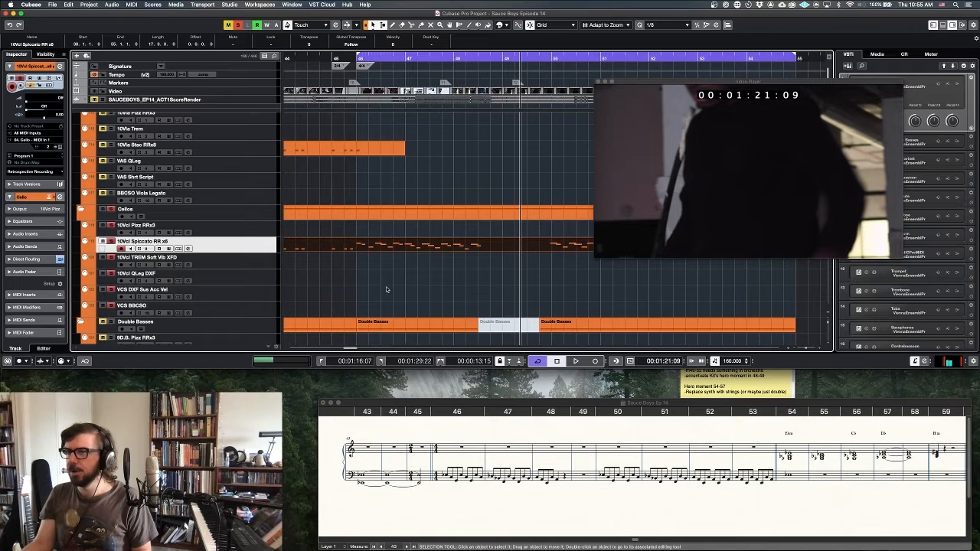
Switch to Finale, add chord symbols above bars 46–48 and 50–52 with each group starting on Cm, and save the score
click(458, 464)
click(305, 434)
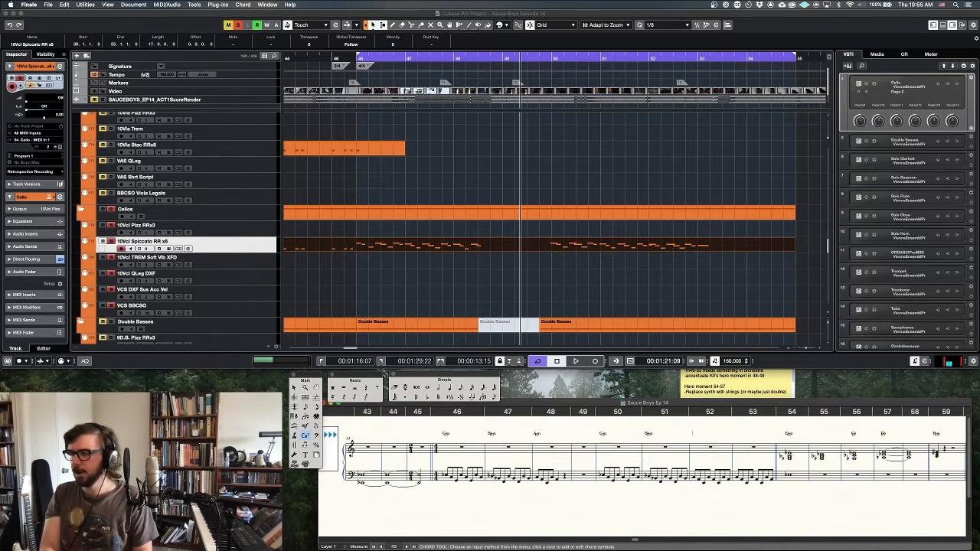
key(Escape)
key(super+s)
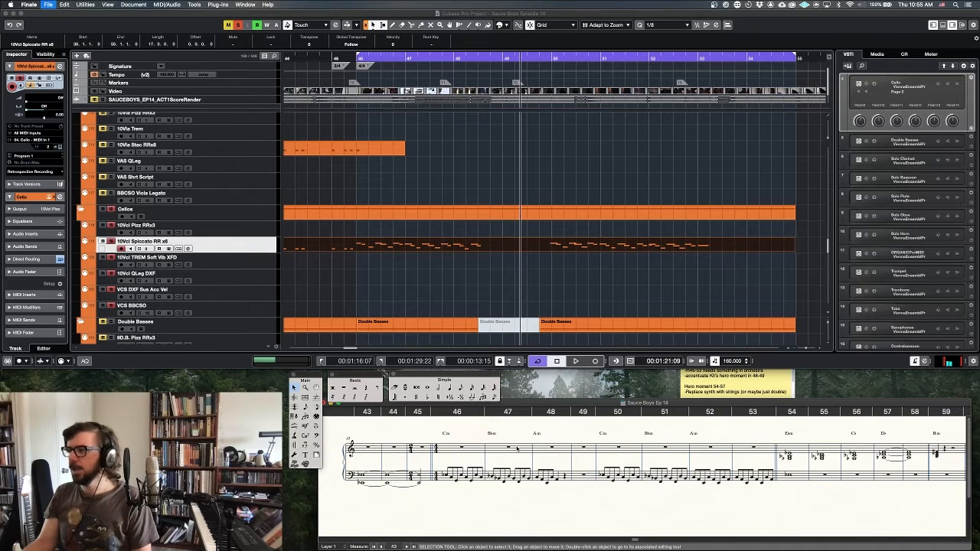
In Cubase, split the 10Vcl Spiccato RR x6 part at bar 46 and replace everything after it with a newly recorded take up to 00:01:29:09
click(469, 287)
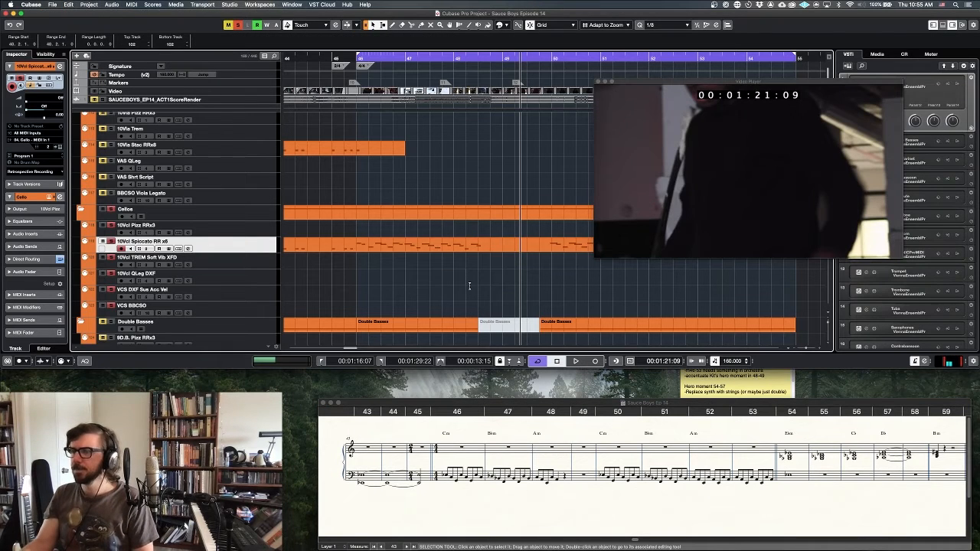
click(359, 251)
alt+click(358, 250)
key(Delete)
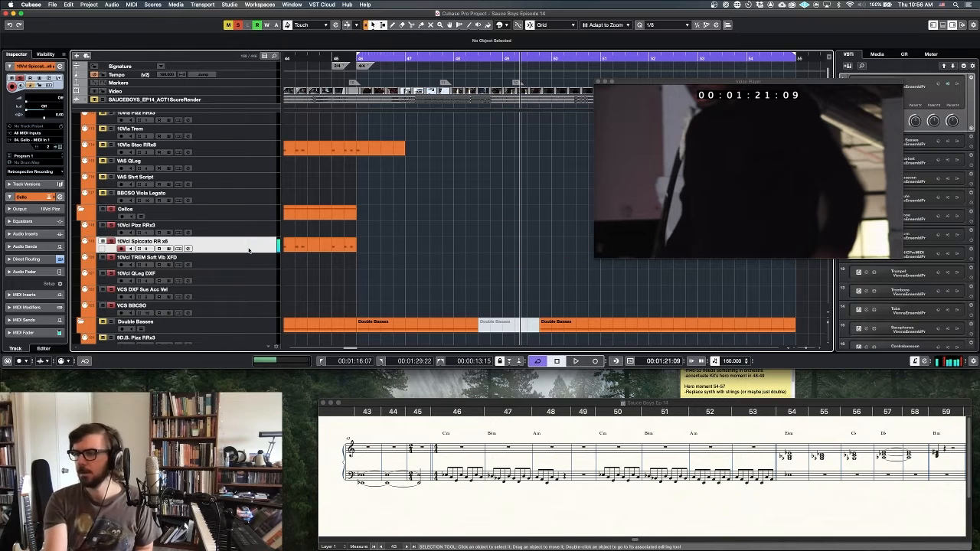
key(KP_Multiply)
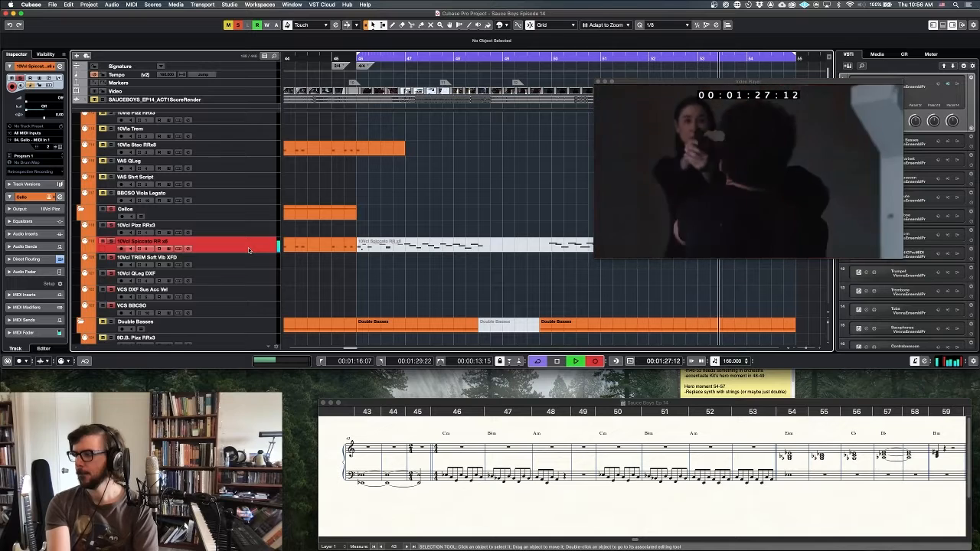
key(space)
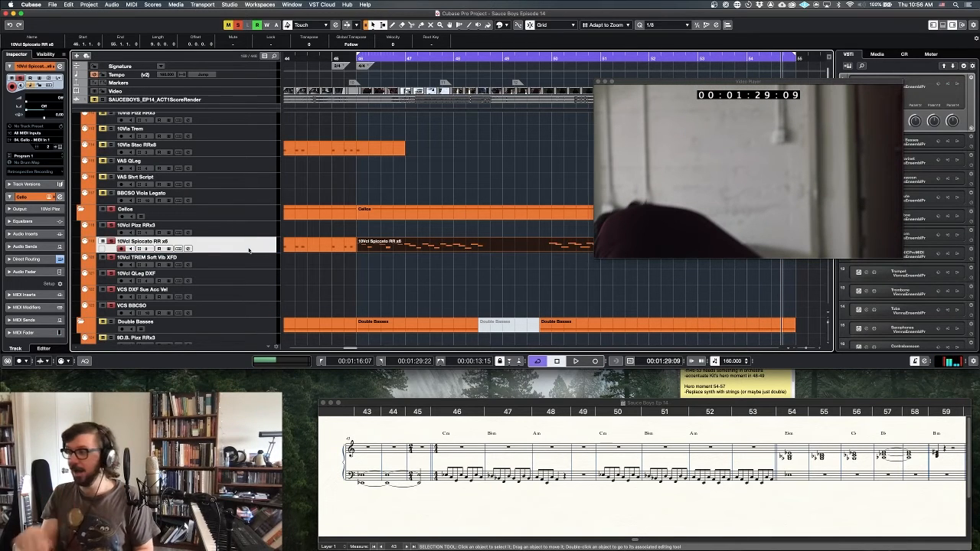
Check bar 54 of the bass staff in Finale and set the Cubase cycle range from bar 54 to bar 61
click(785, 476)
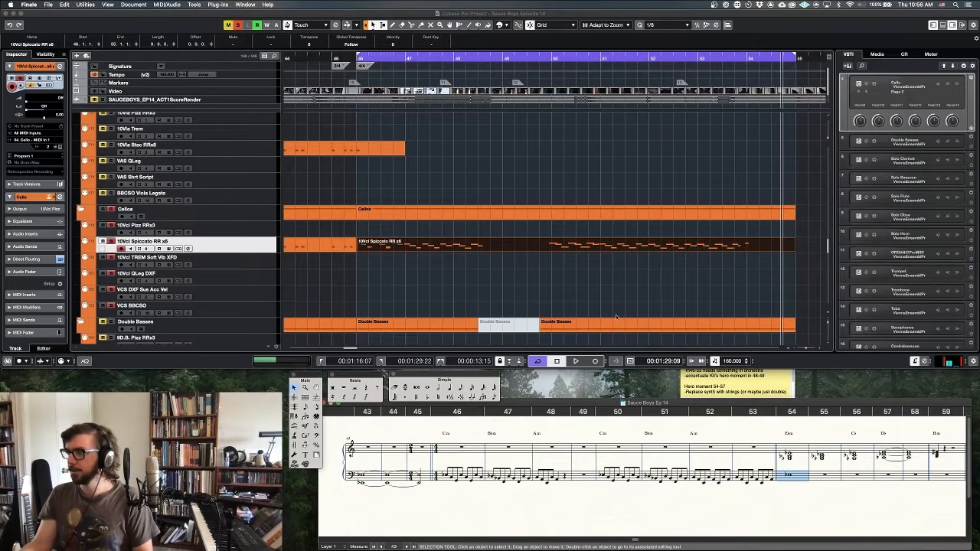
click(618, 329)
scroll(395, 252, right, 6)
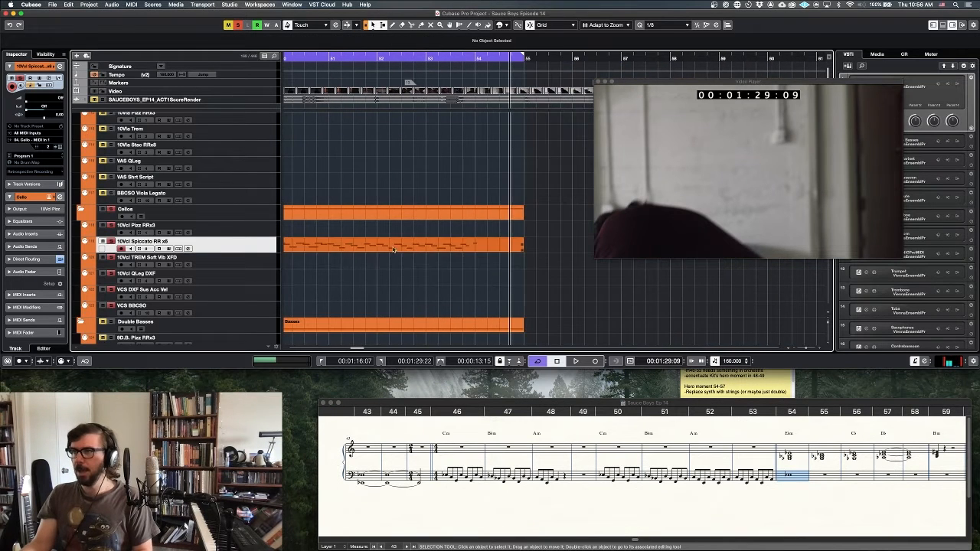
scroll(416, 191, right, 3)
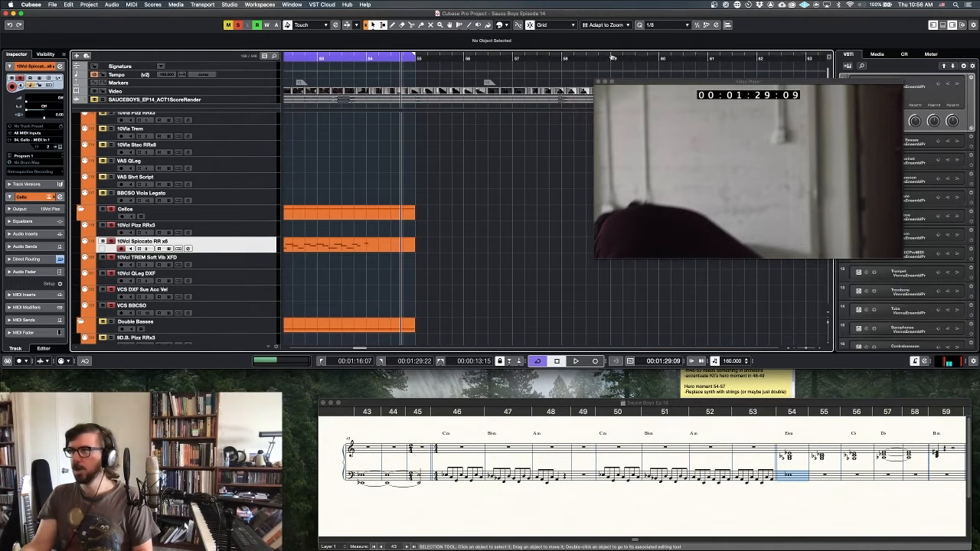
alt+click(609, 59)
alt+click(660, 56)
alt+click(710, 56)
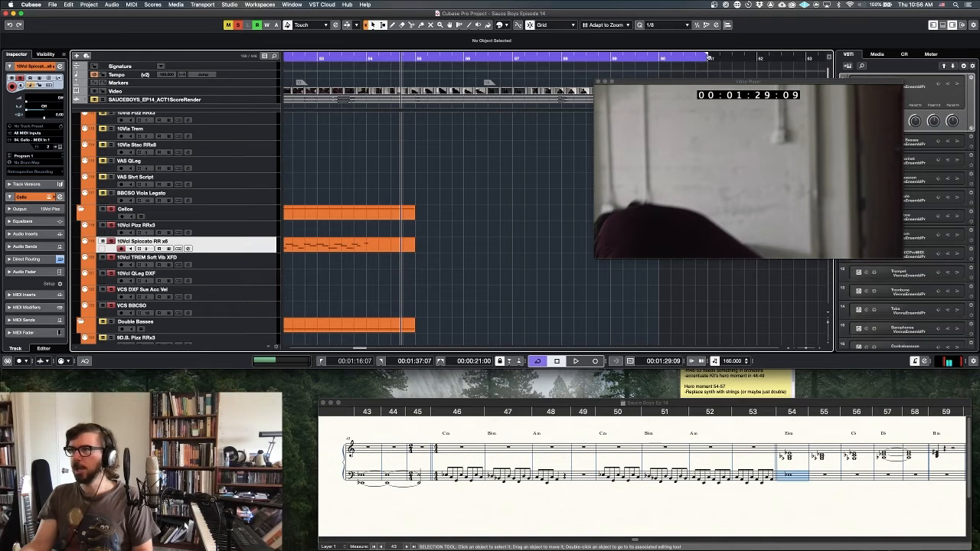
super+click(369, 57)
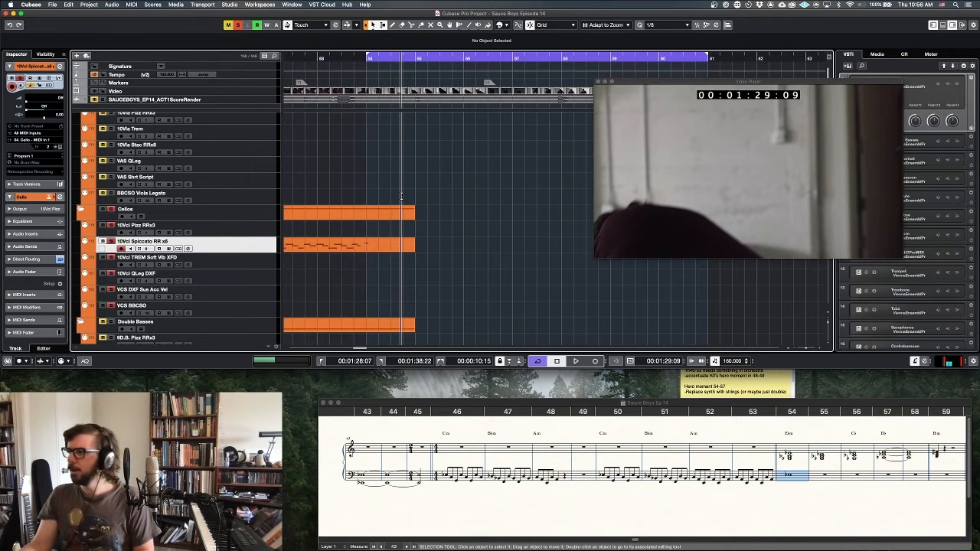
Highlight the bass staff of bars 54–58 in Finale for reference and select the 10Vcl QLeg DXF track in Cubase
click(874, 470)
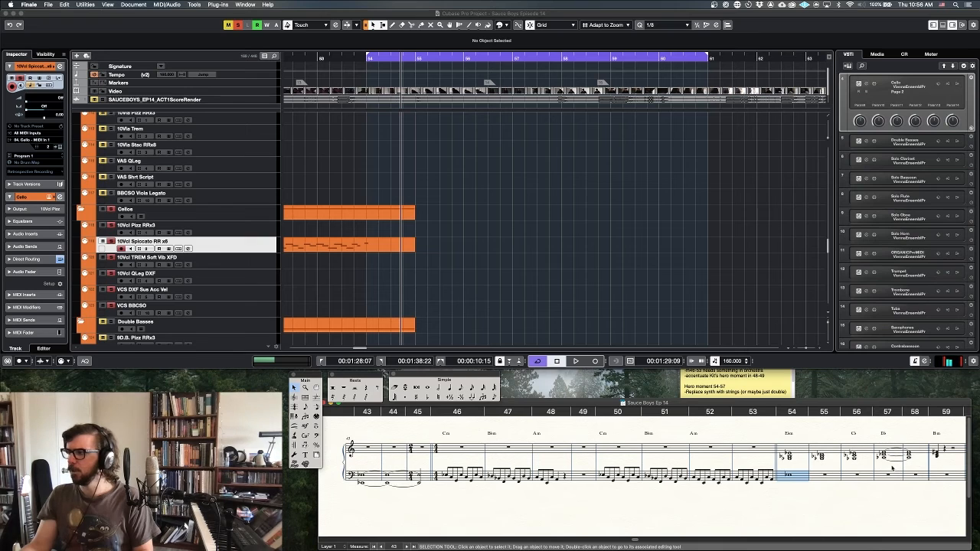
shift+click(922, 480)
click(356, 239)
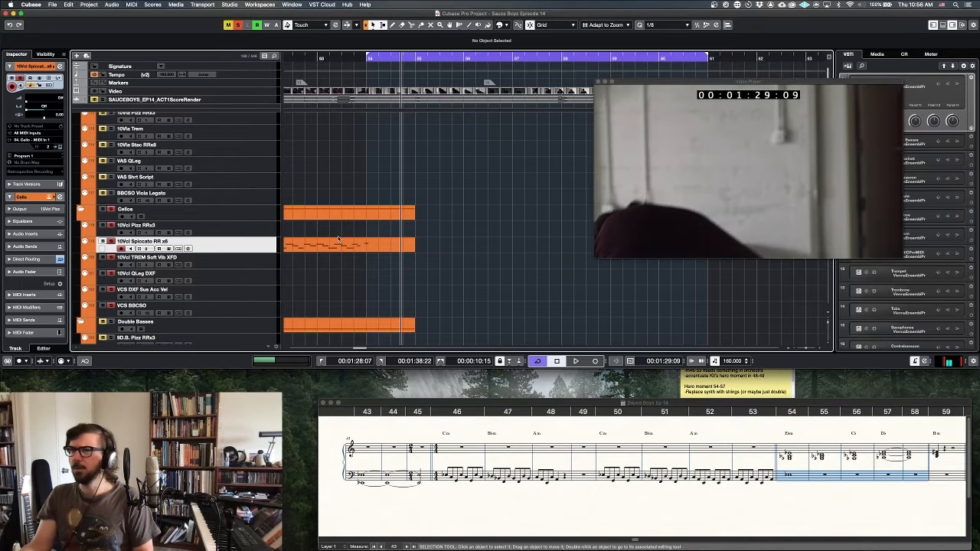
click(248, 282)
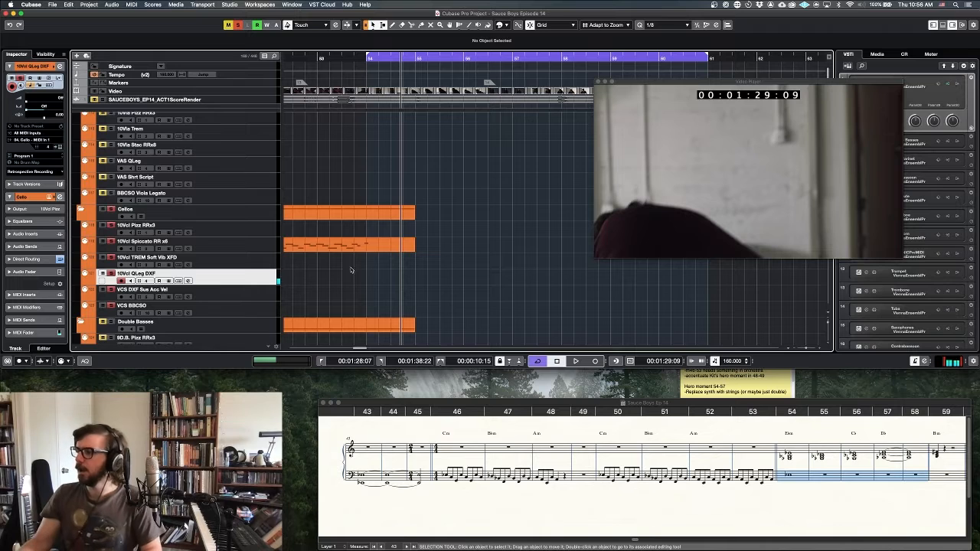
click(866, 484)
click(825, 490)
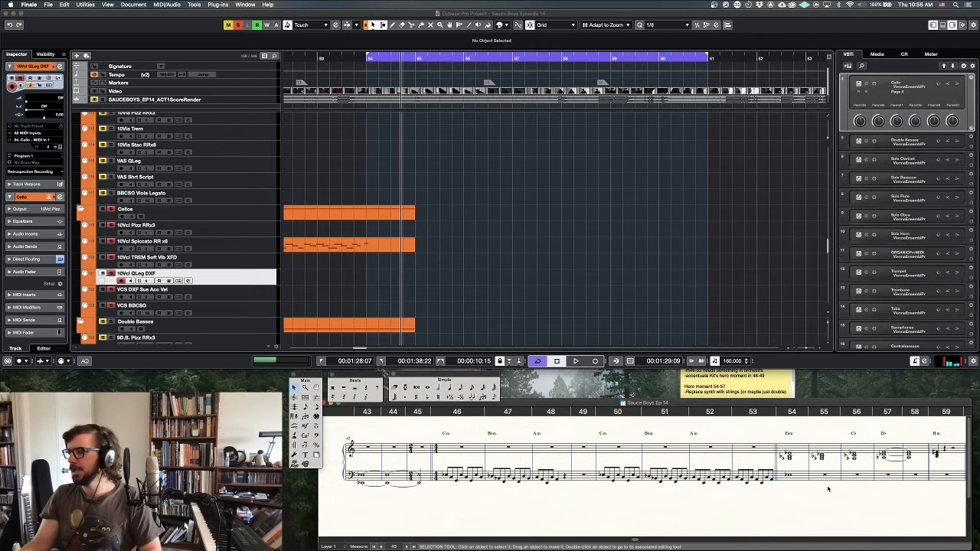
Record a sustained cello line on the 10Vcl QLeg DXF track through bars 54–58 and open the new part for note editing
click(592, 301)
key(KP_Multiply)
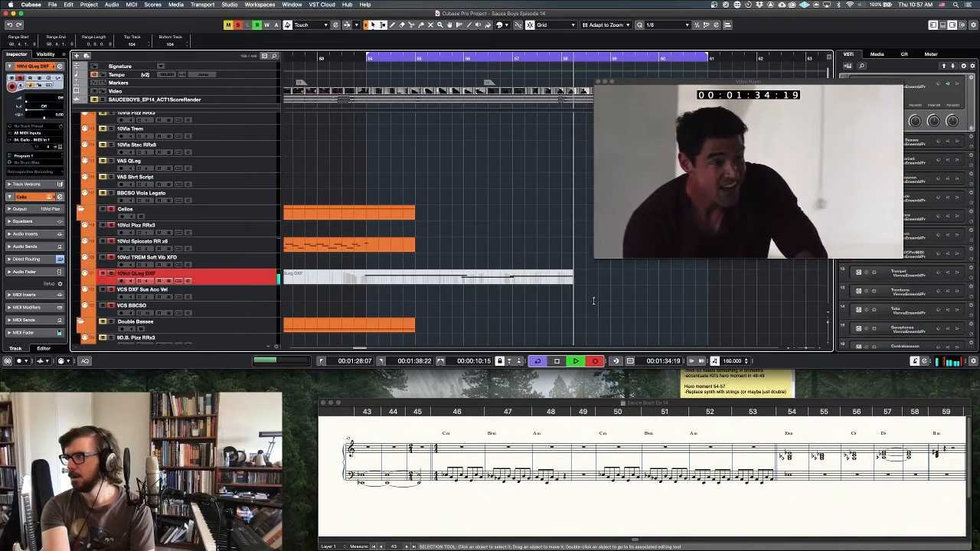
key(space)
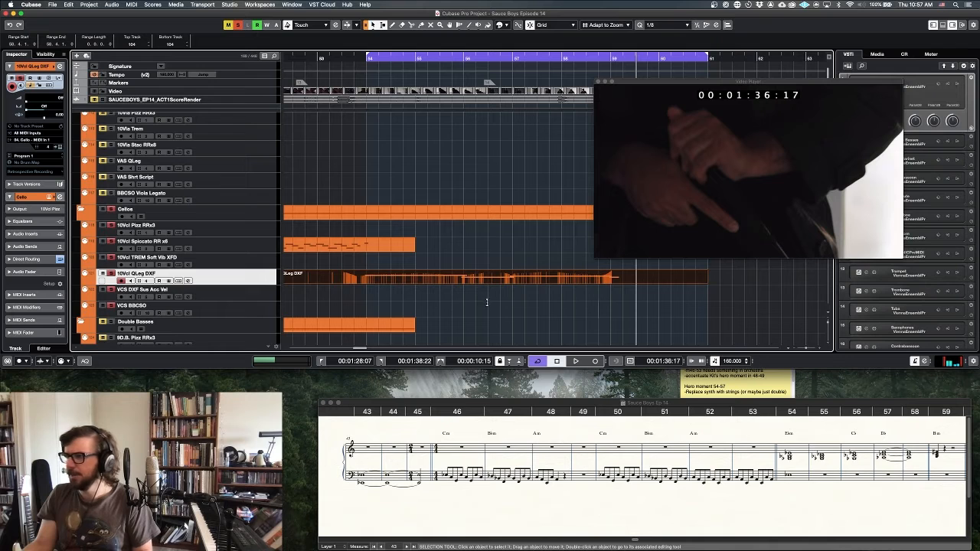
double_click(520, 286)
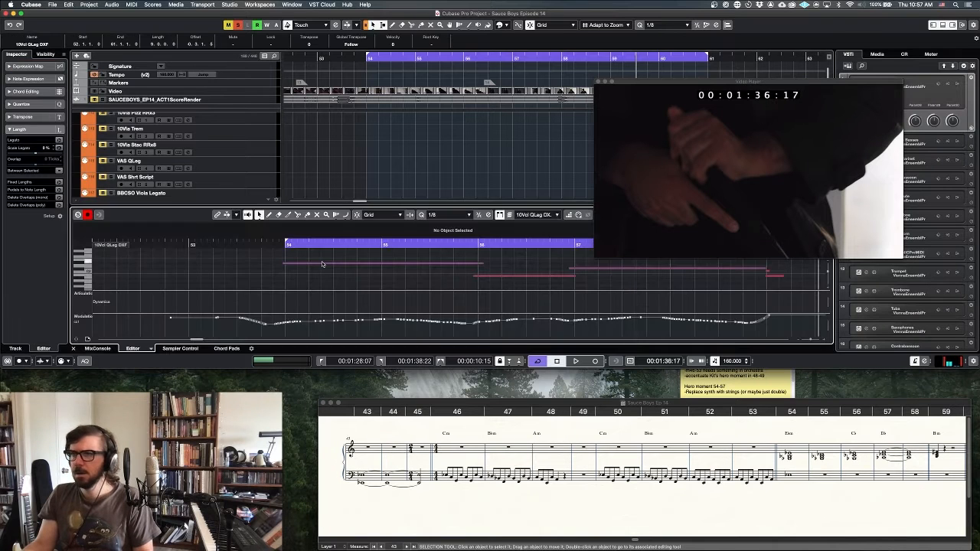
Quantize all notes of the 10Vcl QLeg DXF part, play the line back from bar 54 and recheck its notes
key(super+a)
key(l)
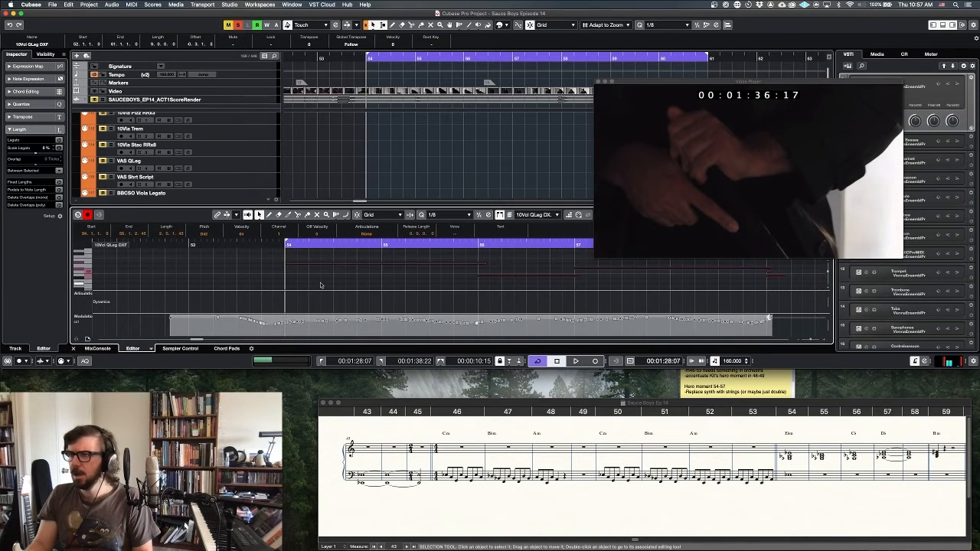
key(space)
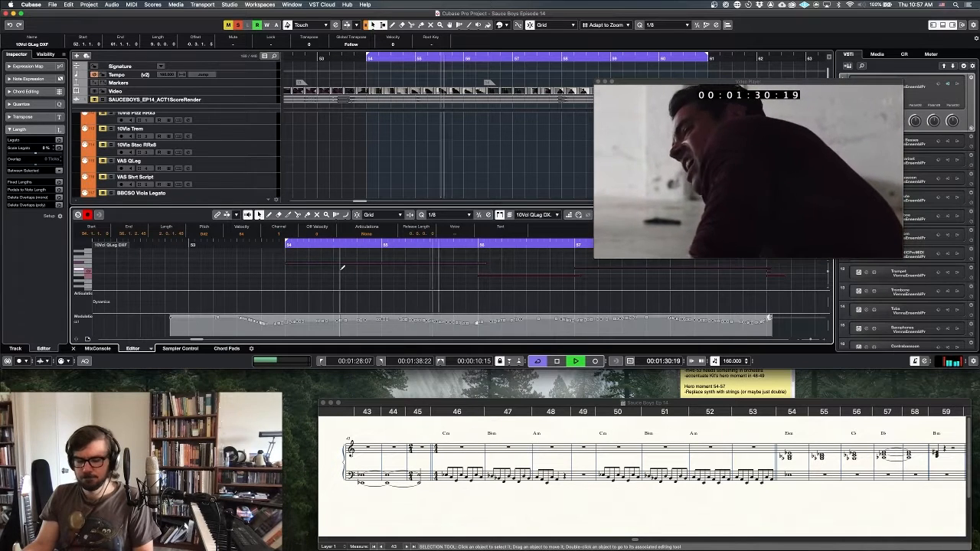
key(Return)
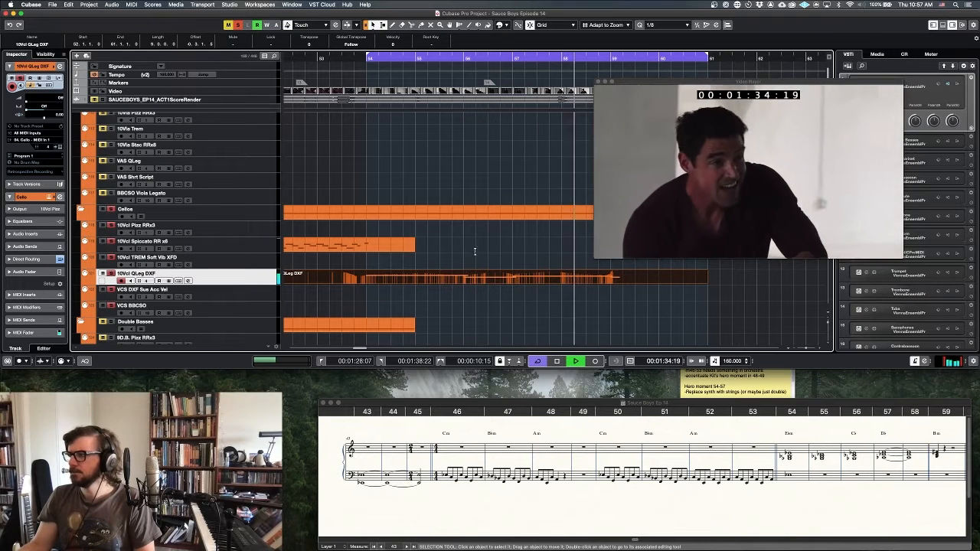
key(space)
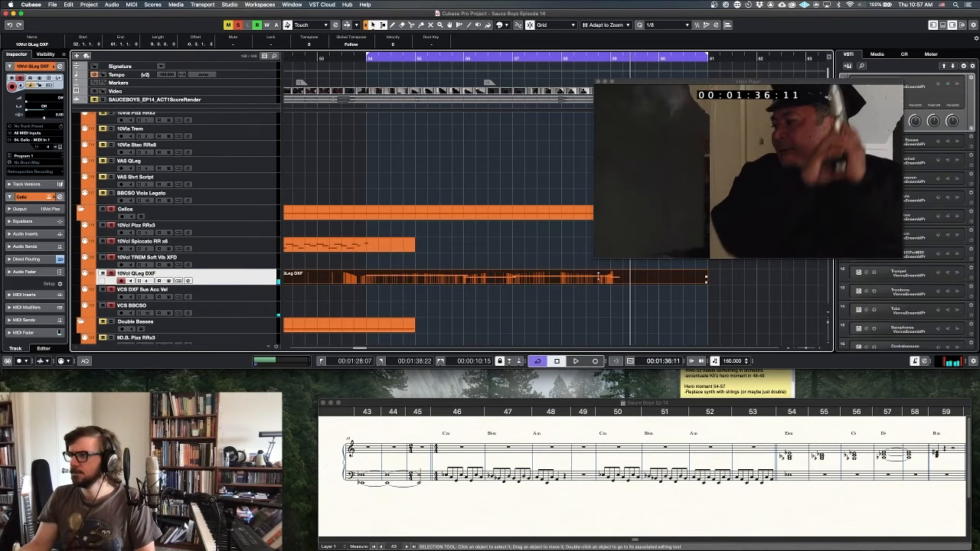
double_click(600, 284)
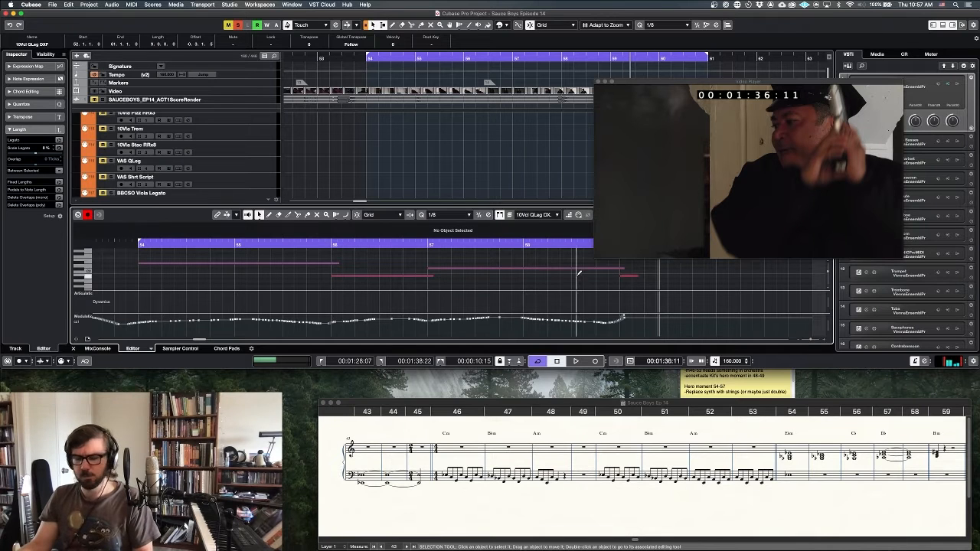
key(Return)
Delete the stray low note in bar 46 of the 10Vcl Spiccato RR x6 part and check its remaining notes through bar 54
scroll(491, 259, left, 8)
click(429, 249)
double_click(429, 249)
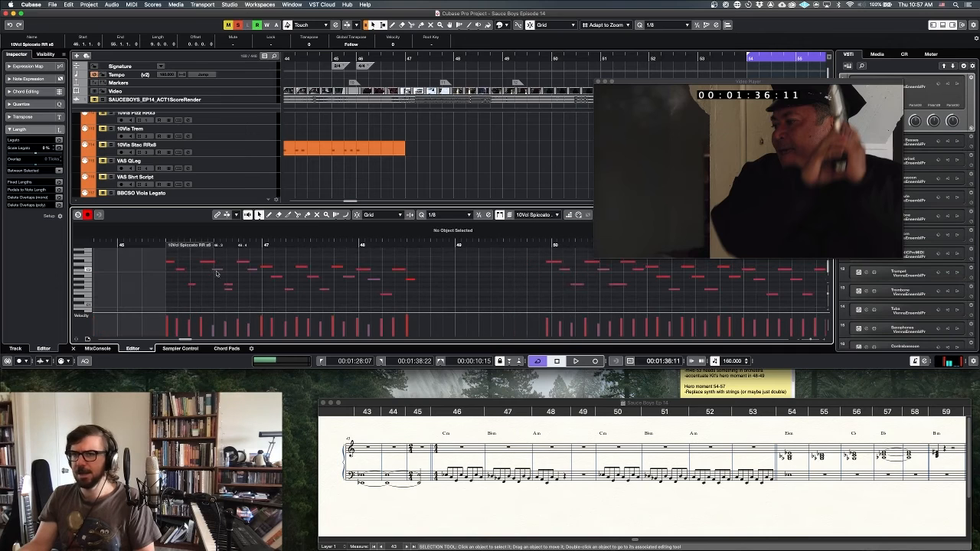
click(228, 290)
key(Delete)
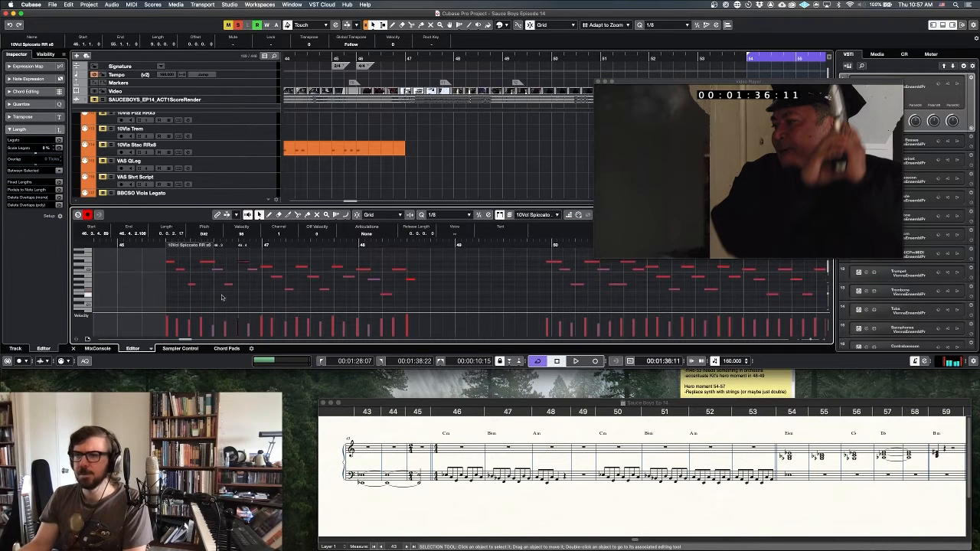
click(240, 281)
scroll(344, 287, right, 3)
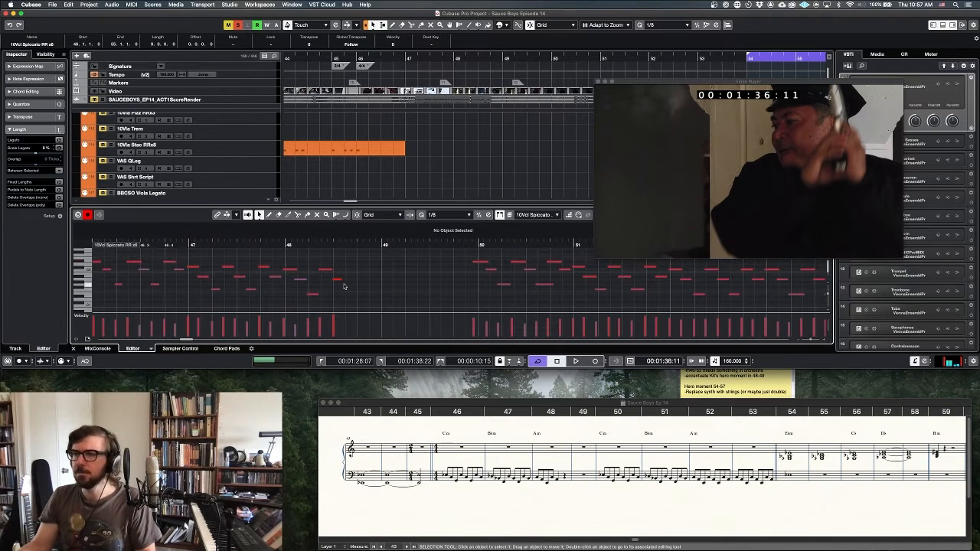
scroll(343, 284, right, 4)
scroll(392, 279, right, 8)
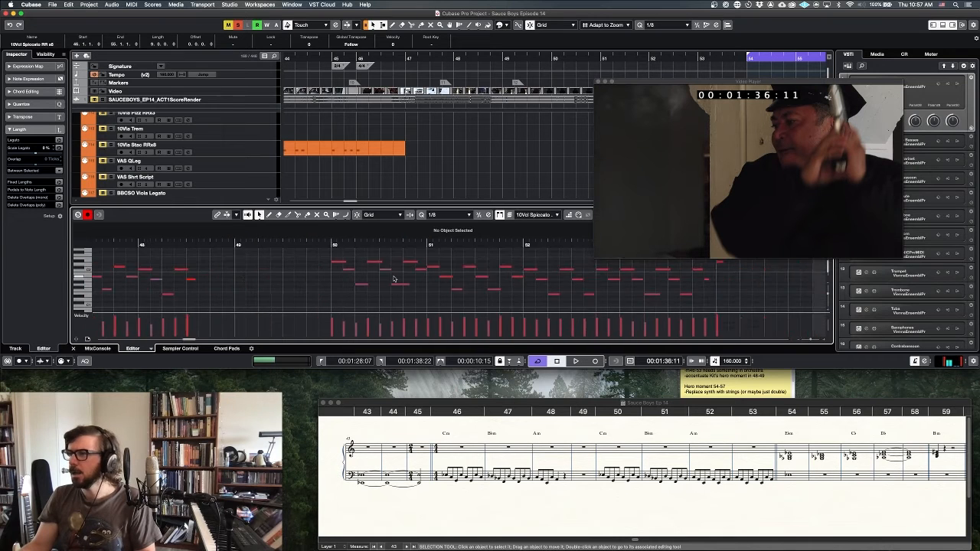
scroll(393, 279, right, 3)
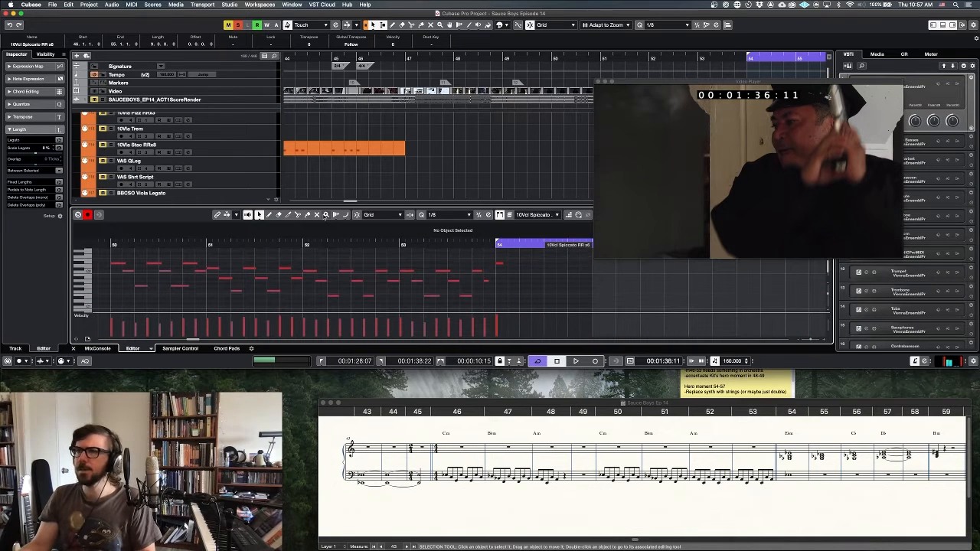
key(Return)
Move the start of the cycle range to bar 46 and play the project briefly
scroll(414, 186, right, 2)
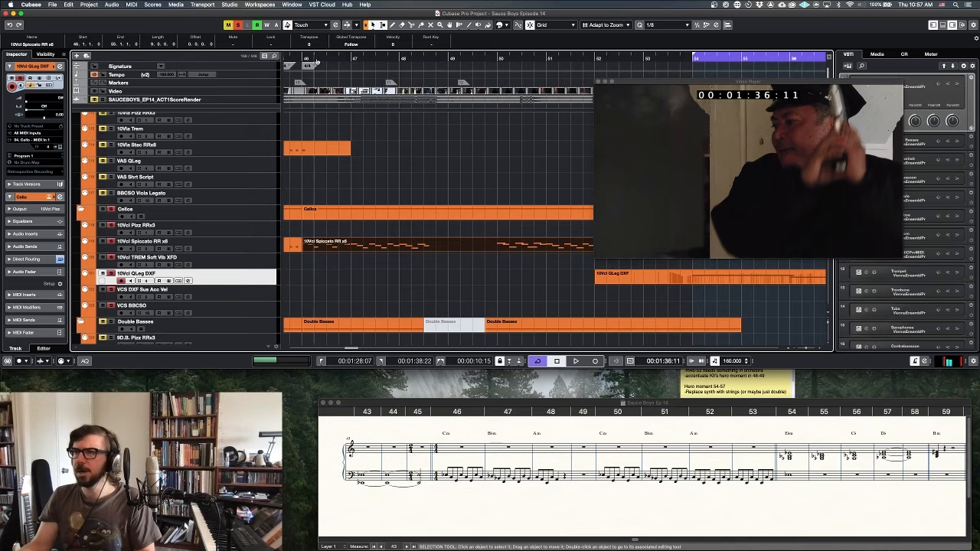
super+click(305, 59)
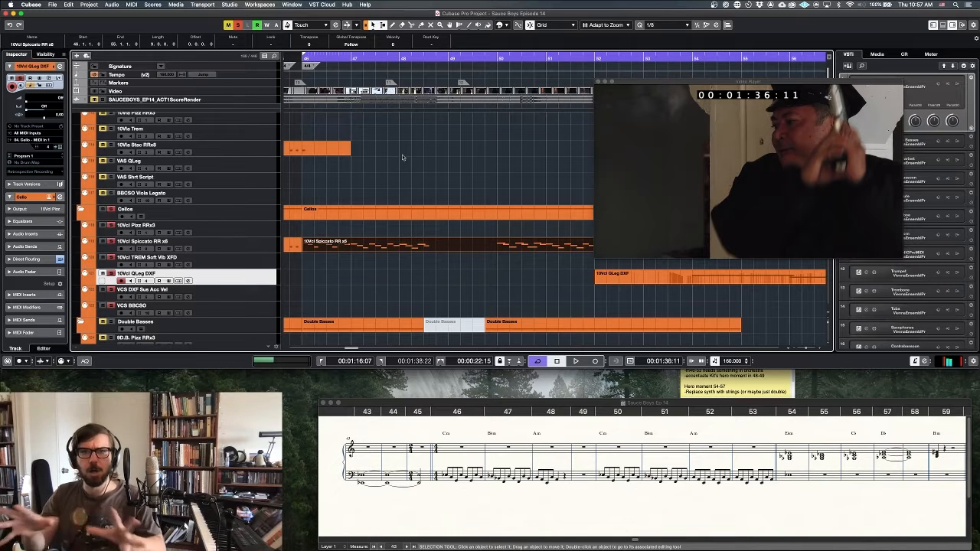
key(space)
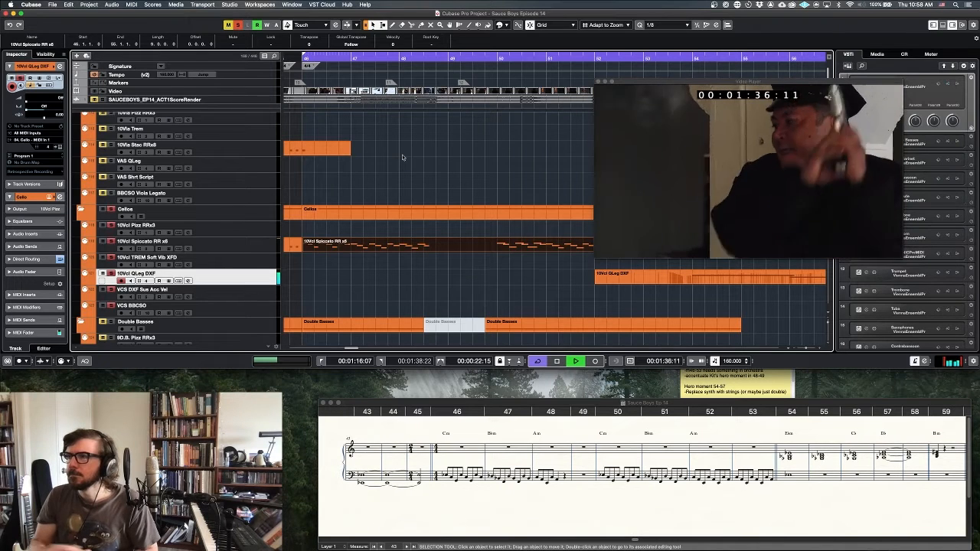
key(space)
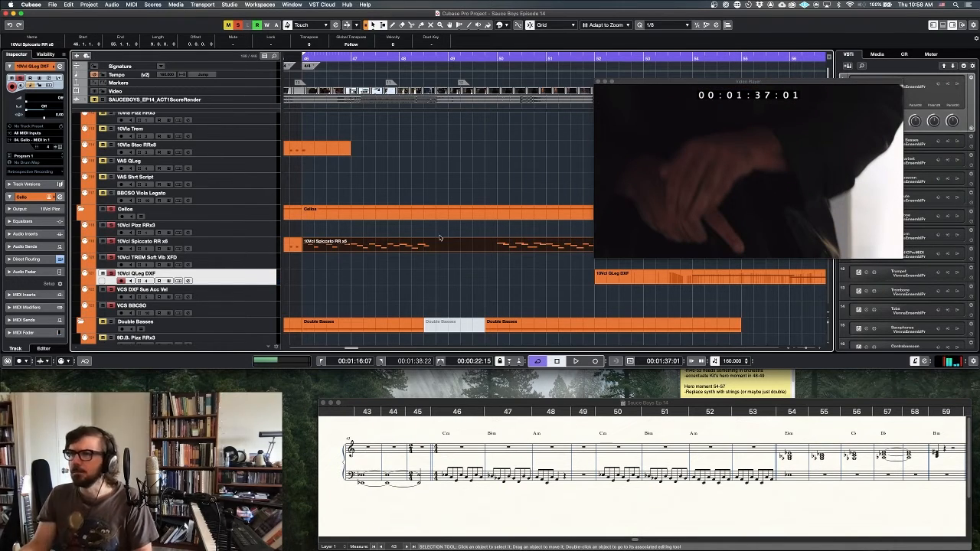
Examine the double bass tracks and the notes of the 9D.B. Slaps part starting in bar 38
click(440, 231)
scroll(314, 300, down, 3)
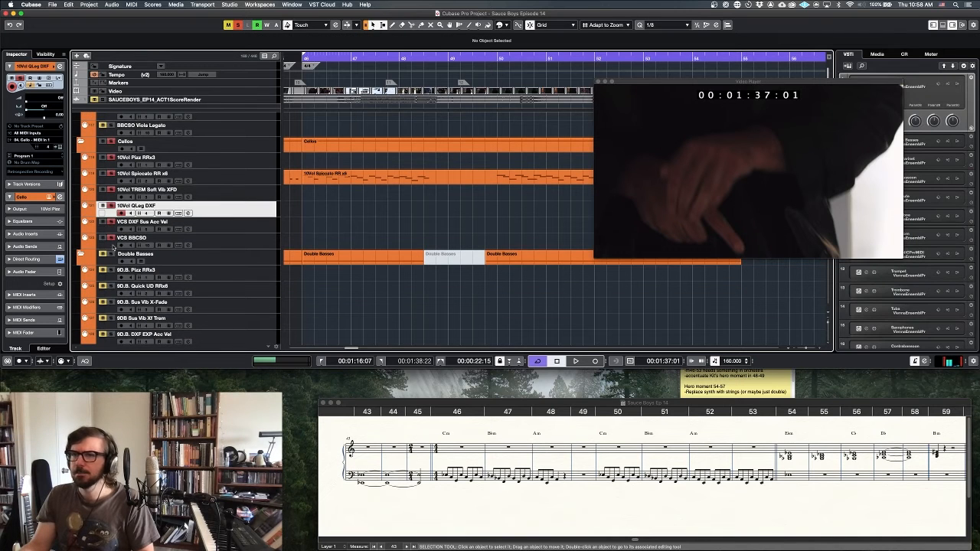
scroll(350, 243, down, 5)
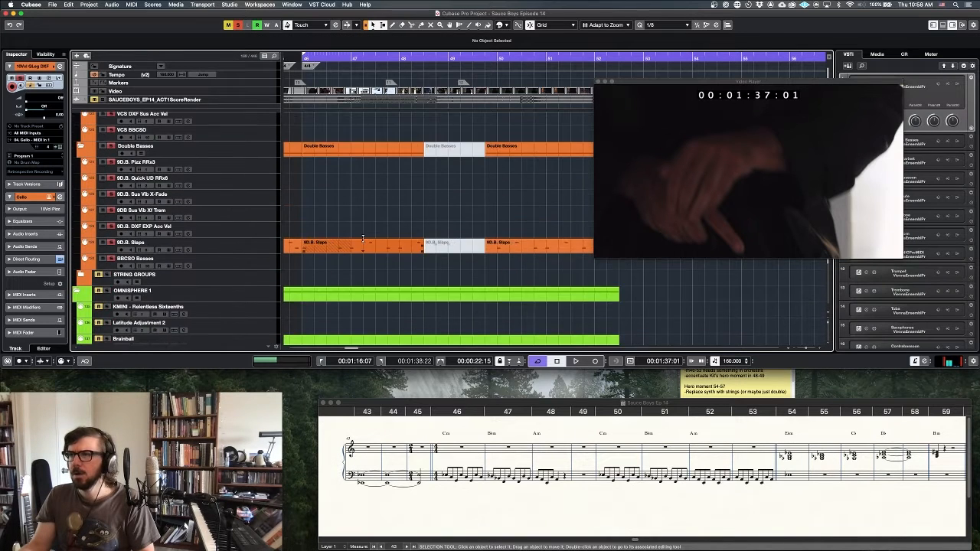
scroll(363, 240, right, 3)
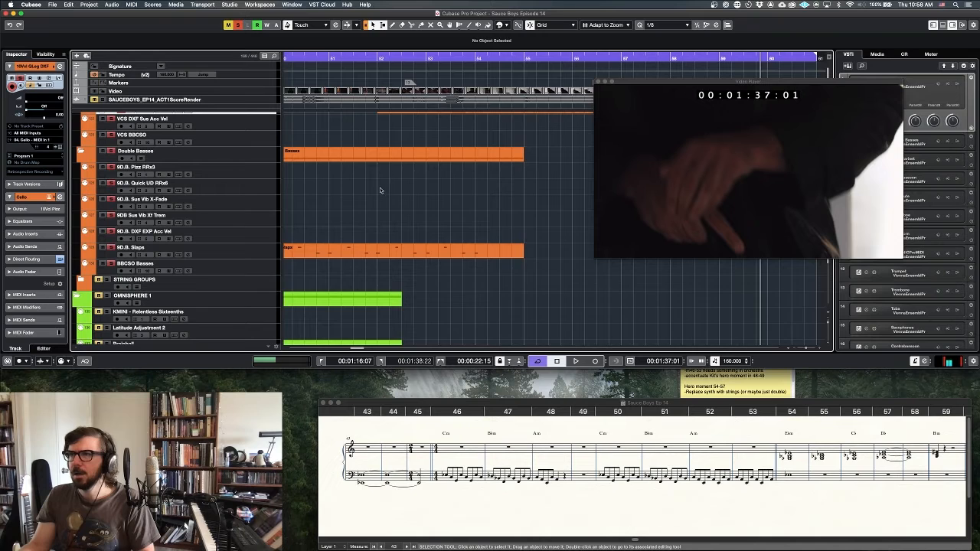
scroll(380, 192, left, 2)
scroll(360, 203, left, 2)
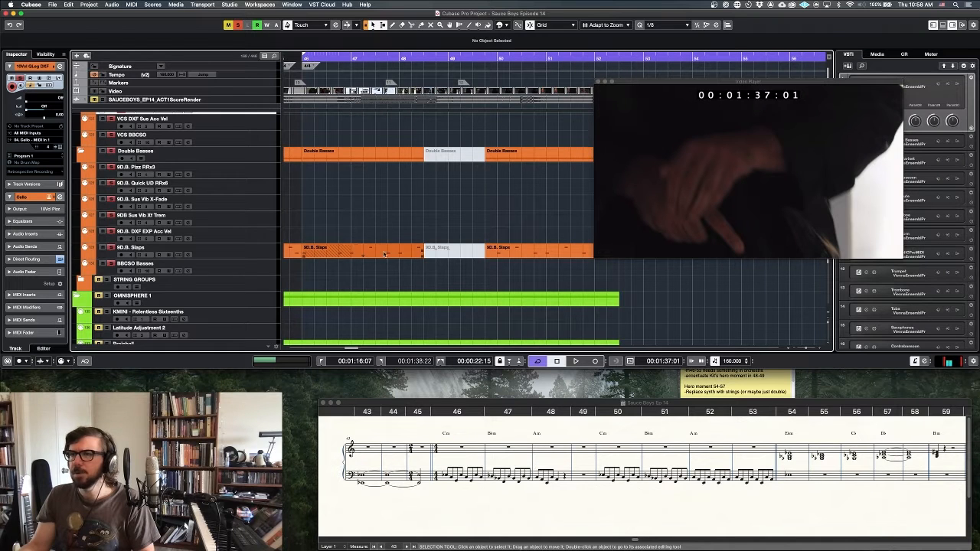
scroll(375, 250, left, 1)
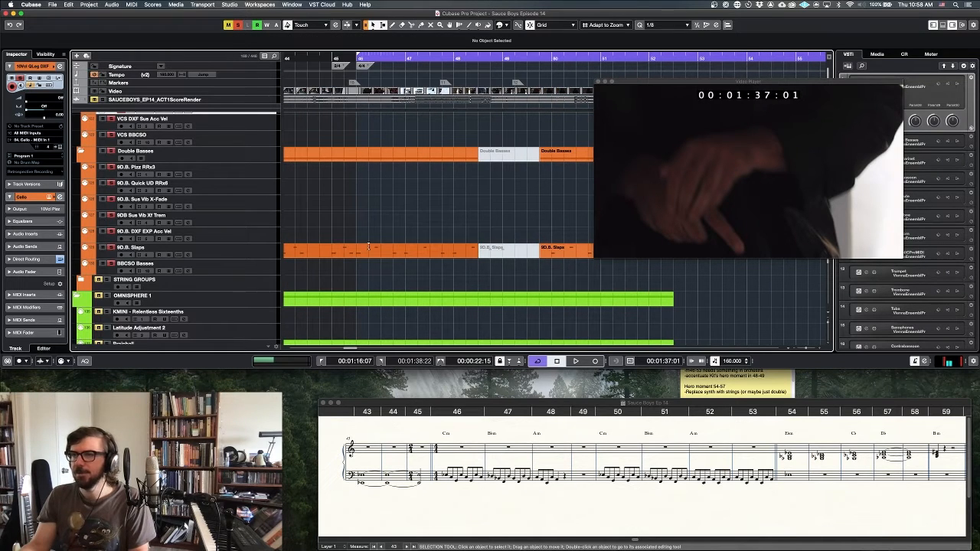
double_click(363, 259)
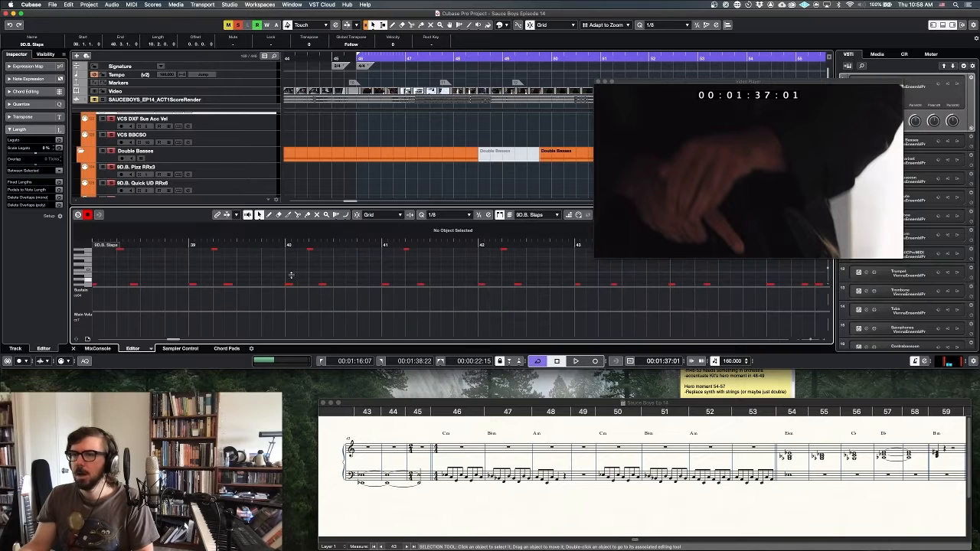
scroll(405, 268, left, 2)
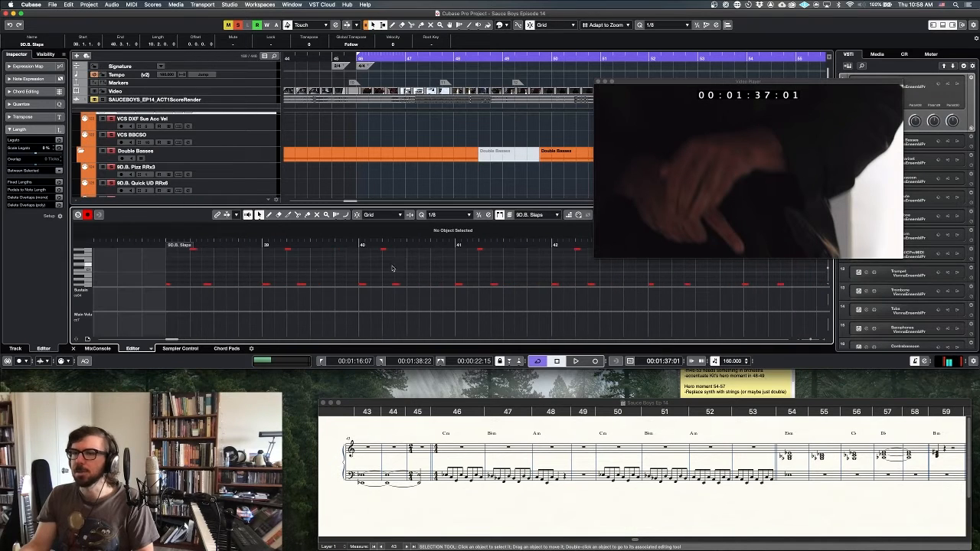
scroll(260, 268, down, 3)
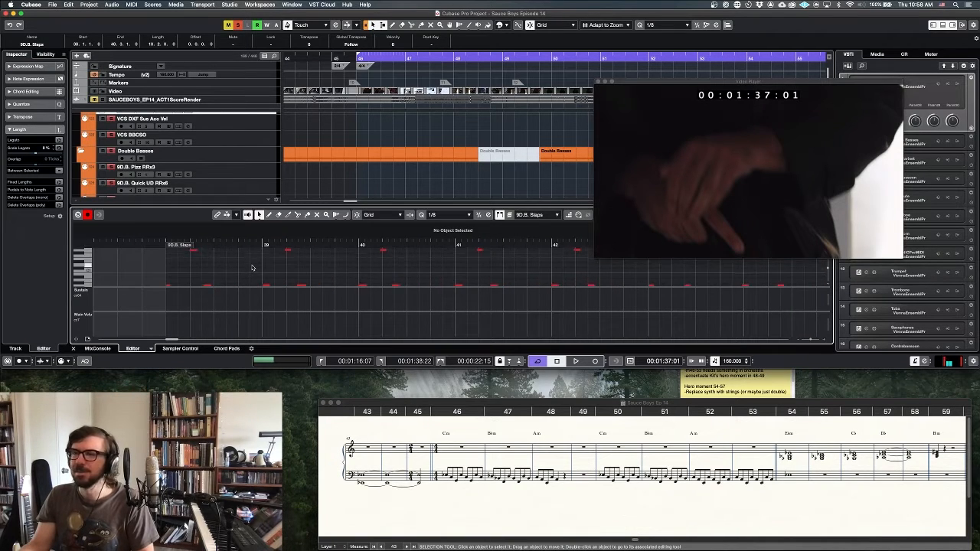
key(Return)
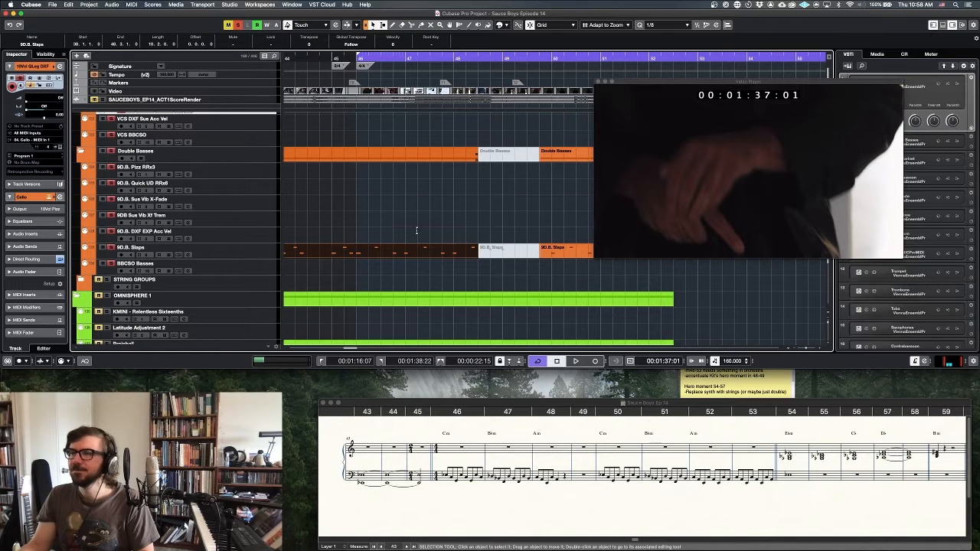
scroll(437, 213, right, 5)
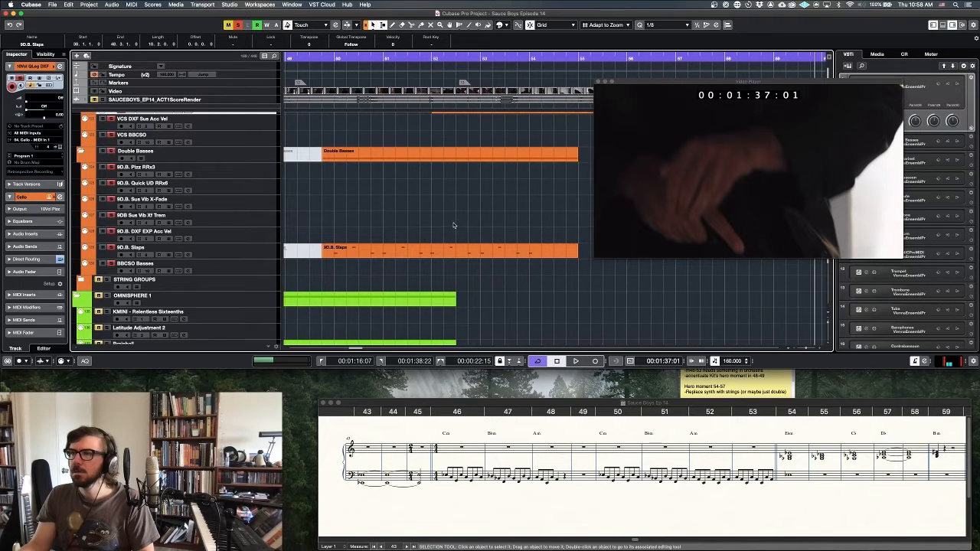
Highlight the bass staff of bars 50–53 in Finale for reference
click(696, 497)
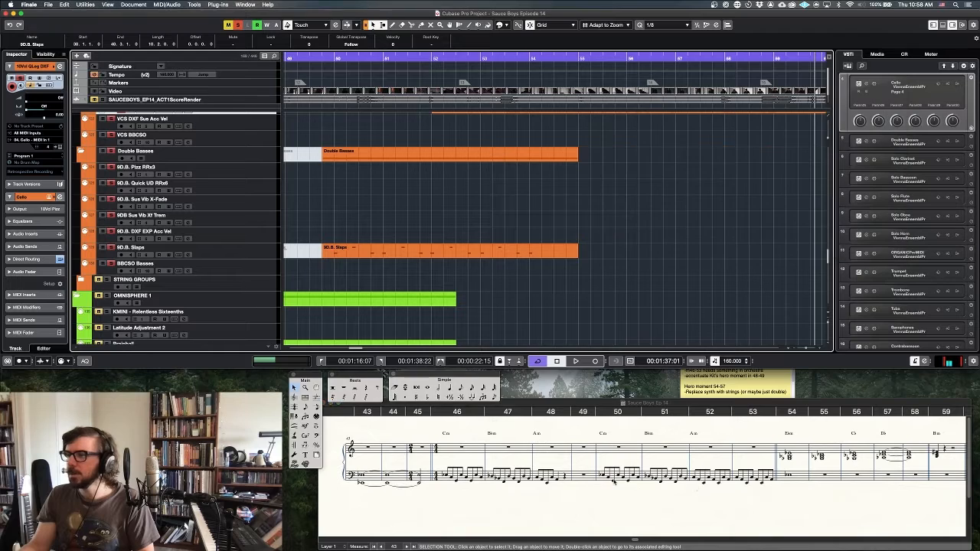
click(633, 477)
shift+click(743, 477)
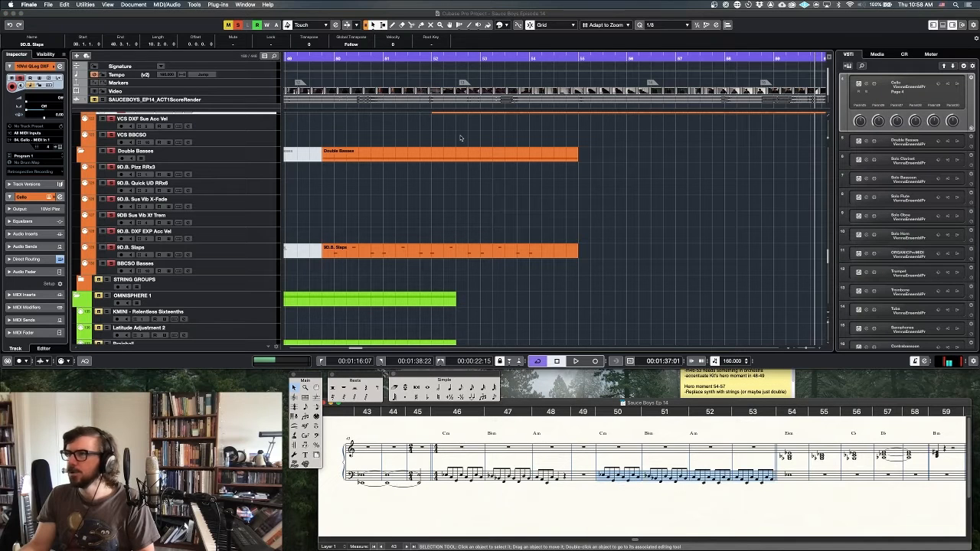
In Cubase, split the 9D.B. Slaps part at bar 53 and delete everything after the split
click(475, 193)
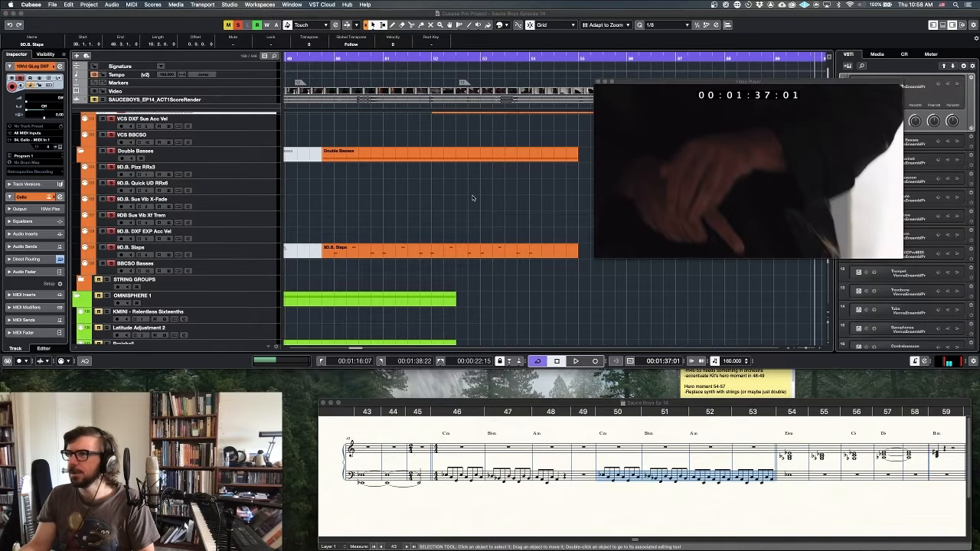
click(481, 256)
alt+click(482, 255)
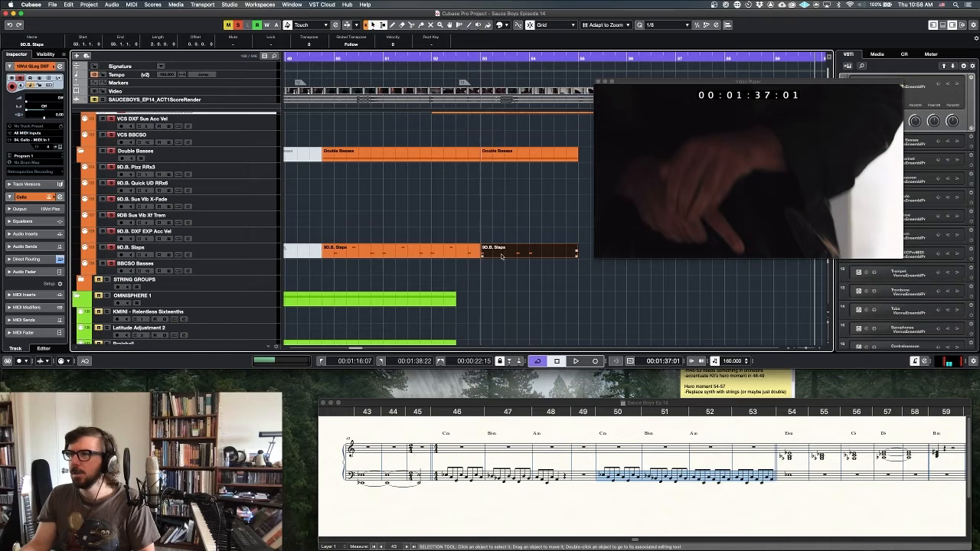
key(Delete)
Start the cycle range at bar 53 and record a sustained bass line on the 9D.B. DXF EXP Acc Vel track through bar 58
super+click(482, 58)
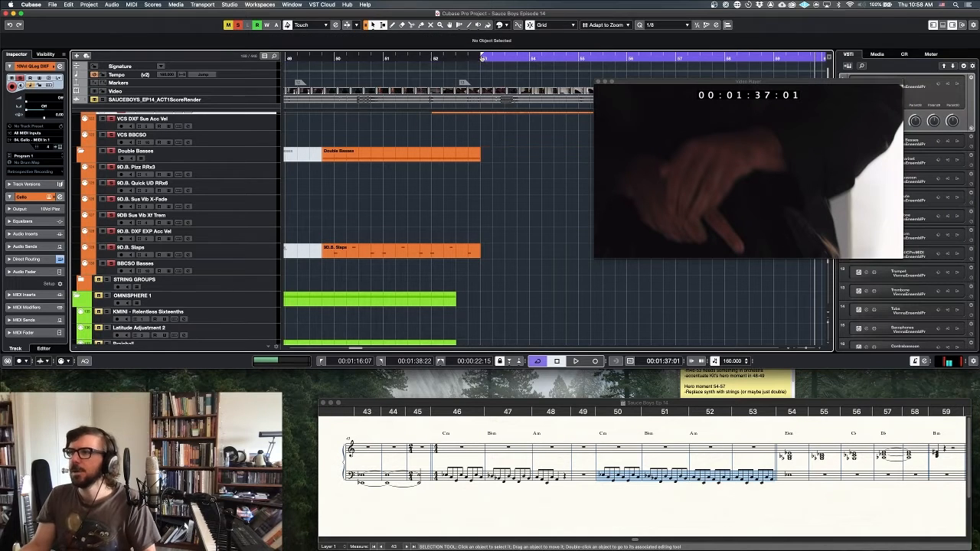
scroll(521, 227, right, 2)
scroll(521, 226, right, 2)
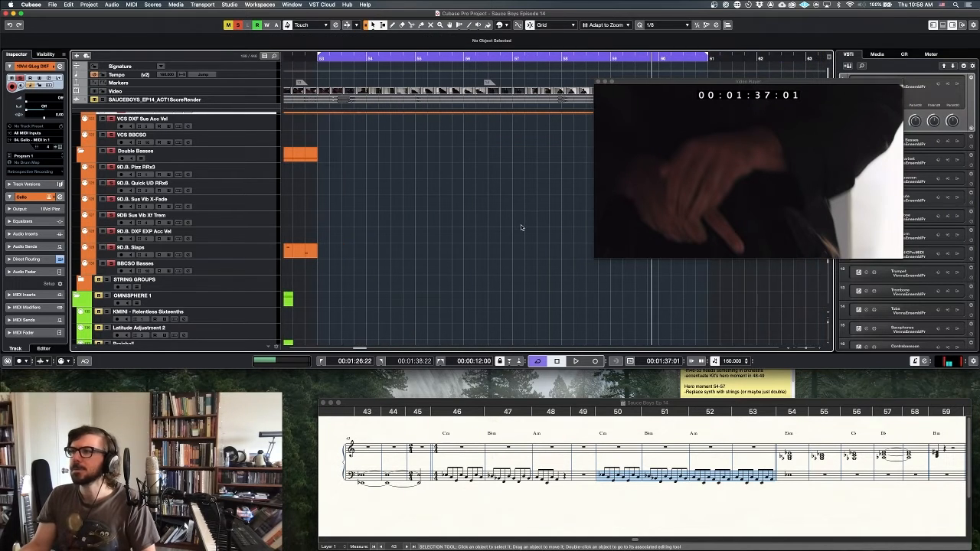
click(261, 239)
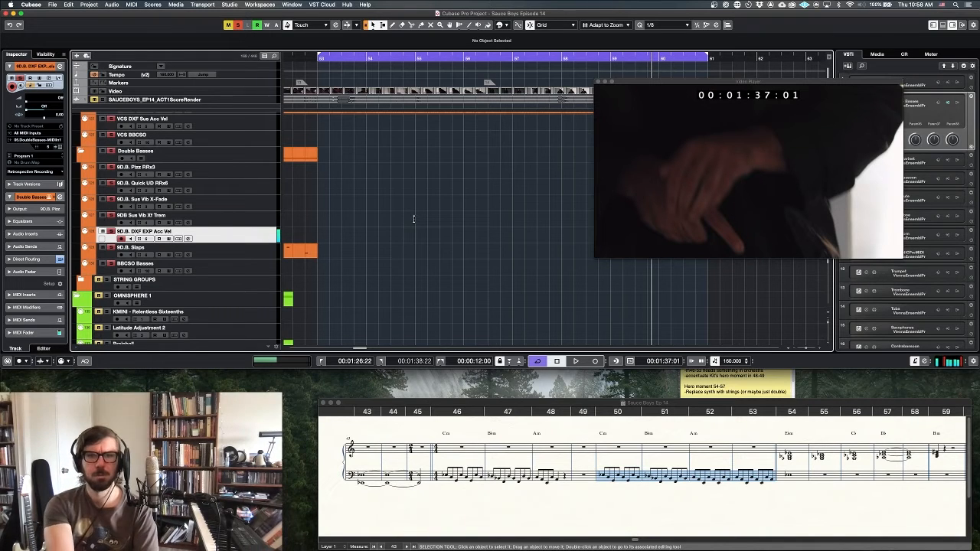
key(KP_Multiply)
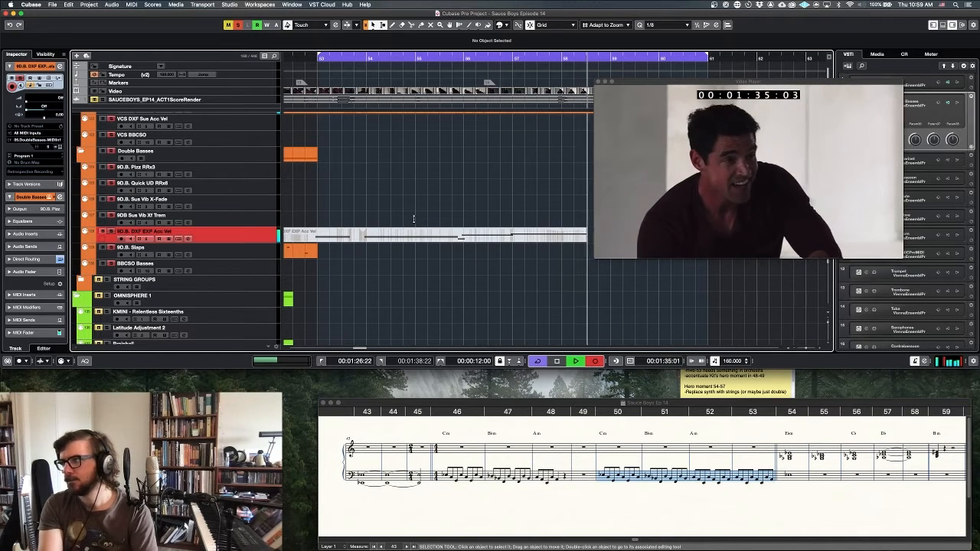
key(space)
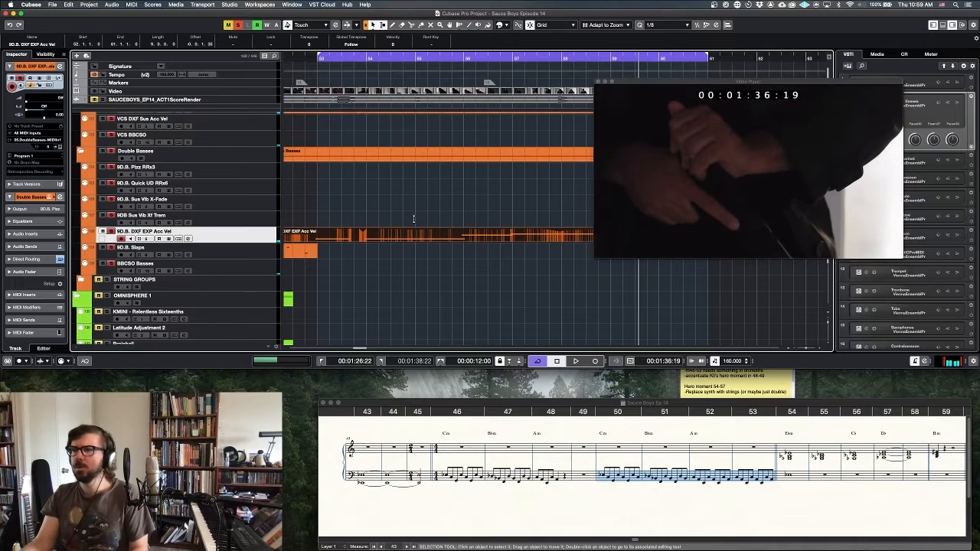
Review the notes and modulation of the 9D.B. DXF EXP Acc Vel part in the Key Editor and play back from bar 53
double_click(362, 242)
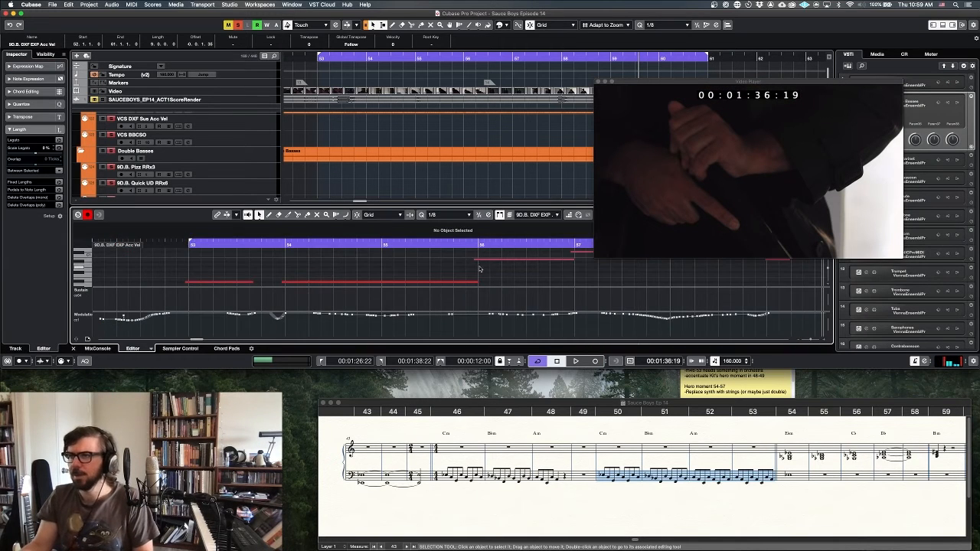
key(super+a)
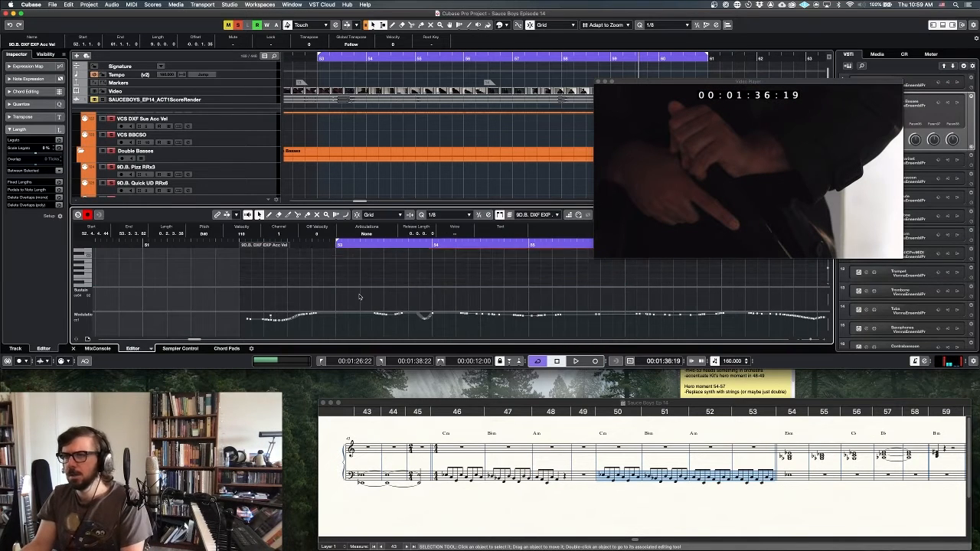
key(super+e)
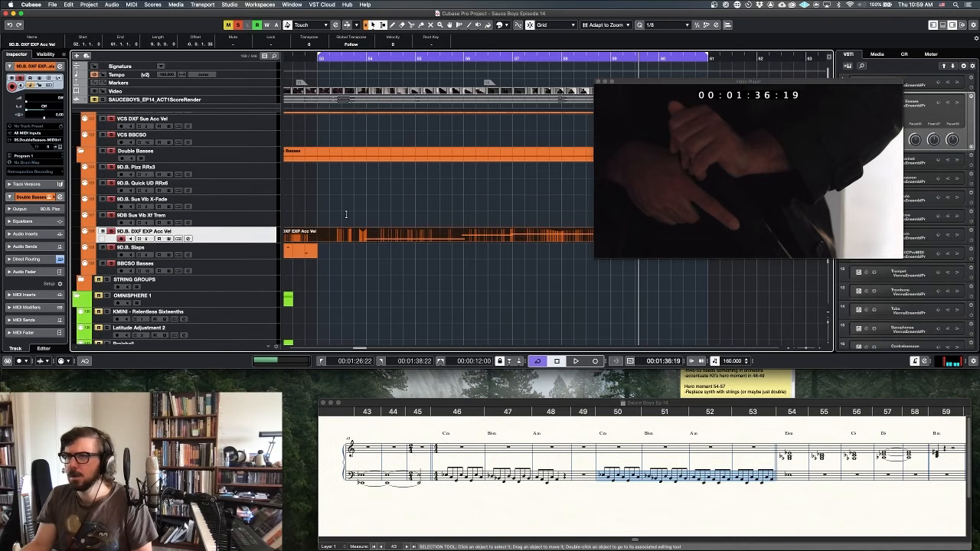
double_click(431, 235)
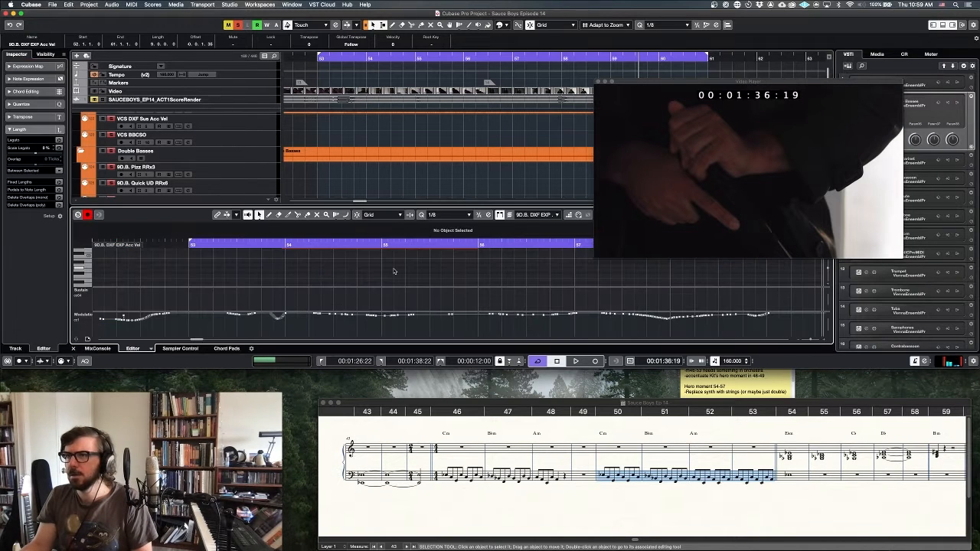
key(super+a)
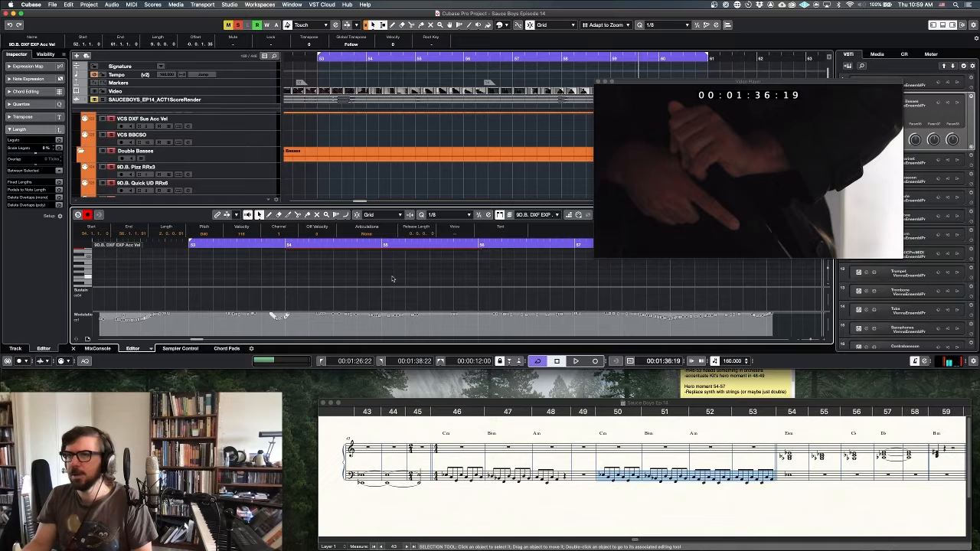
key(KP_1)
key(space)
key(Return)
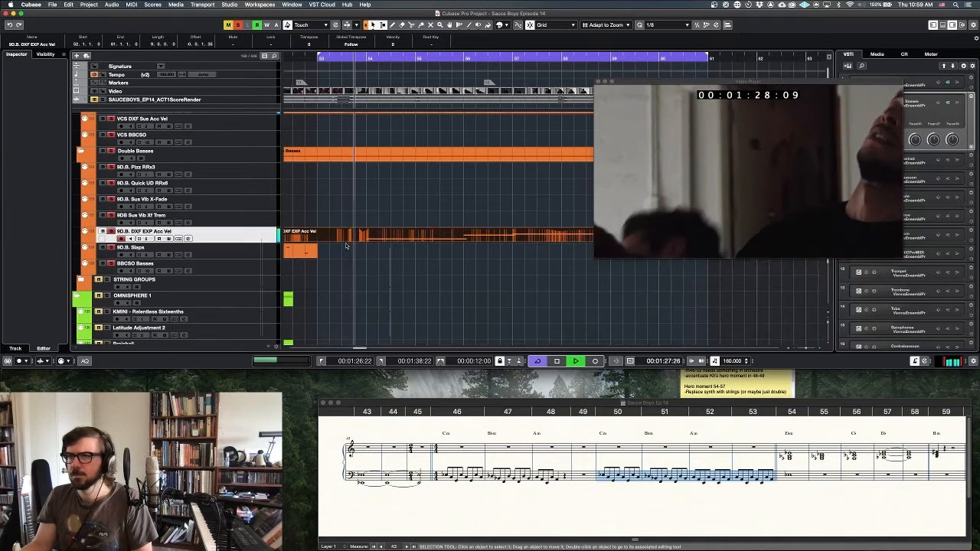
Extend the end of the 9D.B. Slaps part past bar 53 to bar 54, beat 2
scroll(323, 260, left, 3)
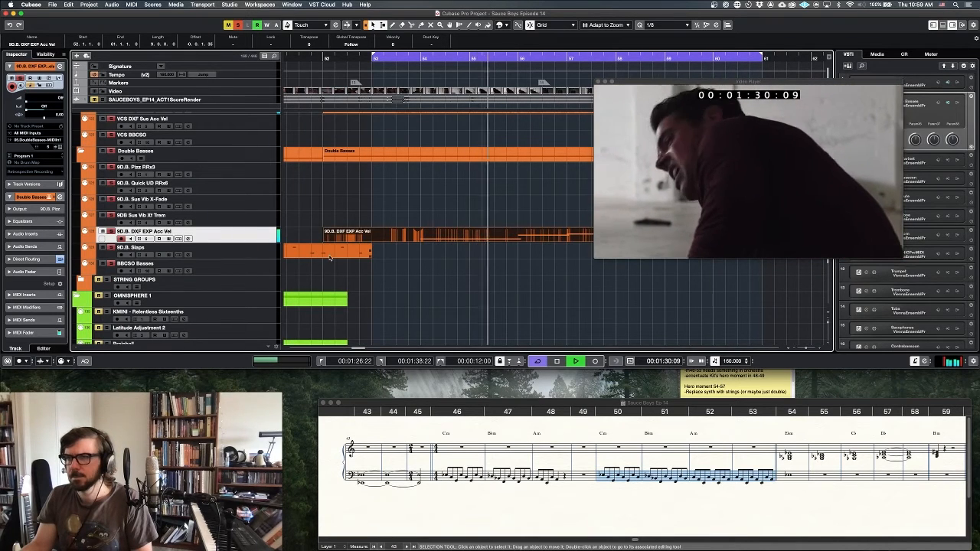
drag(371, 256, 431, 259)
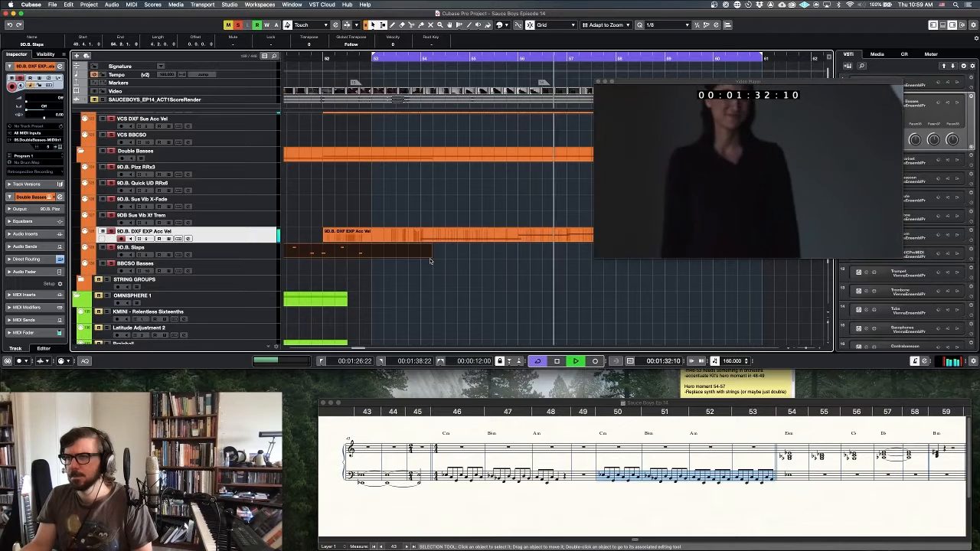
scroll(539, 255, right, 10)
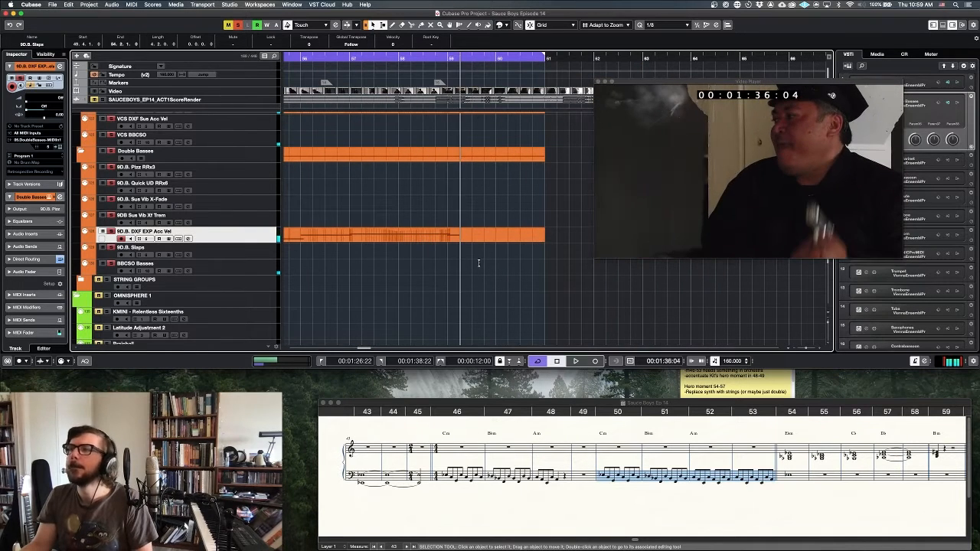
scroll(441, 259, left, 12)
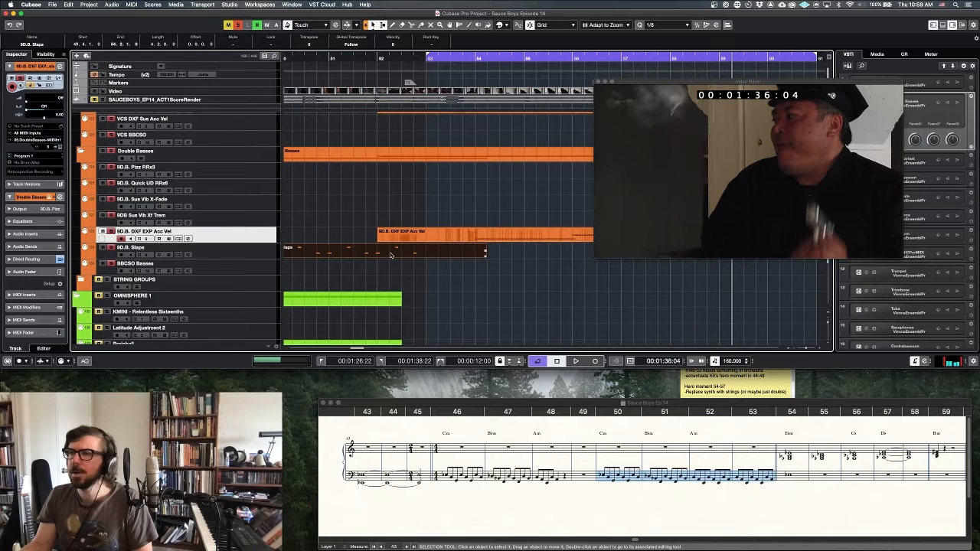
Copy the bar 52 notes of the 9D.B. Slaps part into bar 53 and play the passage back
double_click(391, 252)
scroll(337, 263, up, 1)
mouse_move(307, 250)
mouse_down()
mouse_move(387, 289)
mouse_move(400, 284)
mouse_up()
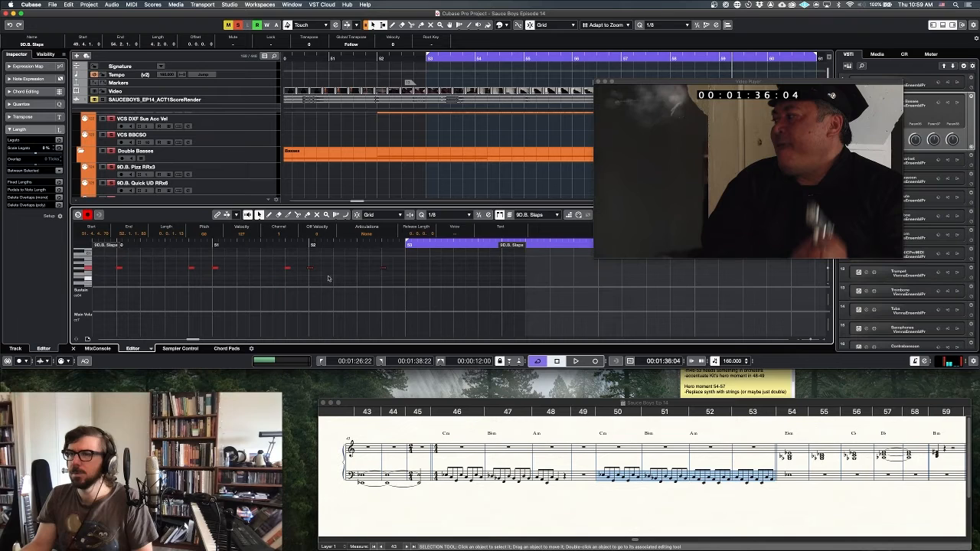
click(322, 269)
click(389, 270)
drag(362, 270, 305, 245)
scroll(314, 262, up, 3)
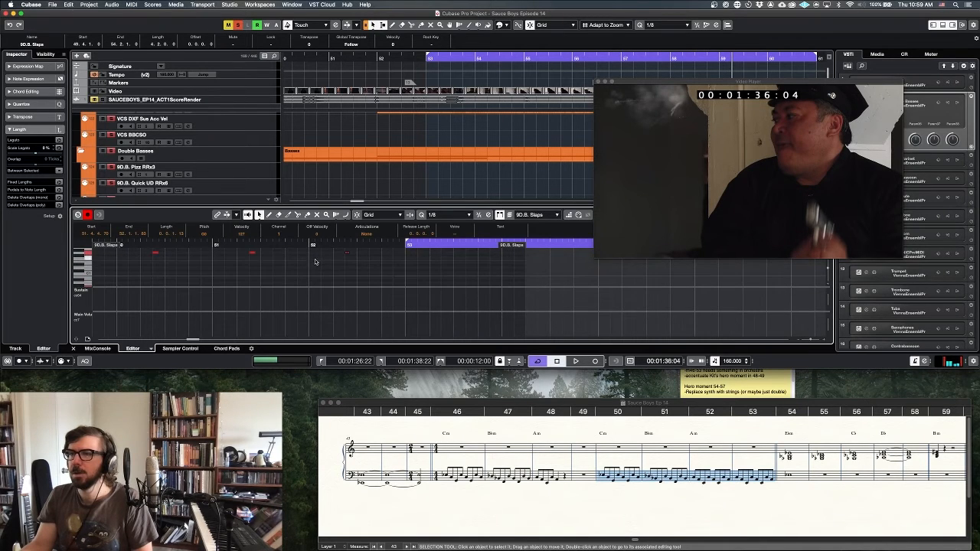
drag(310, 284, 409, 269)
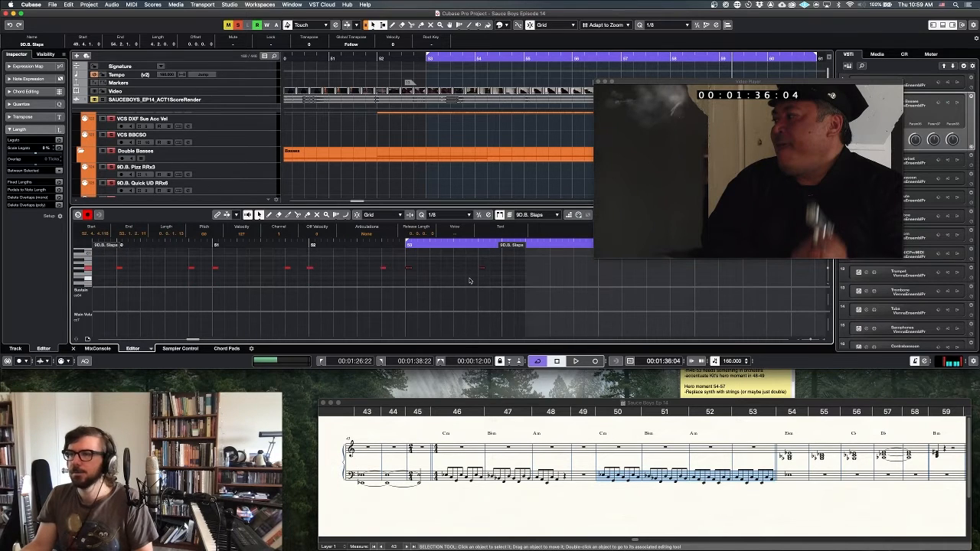
key(space)
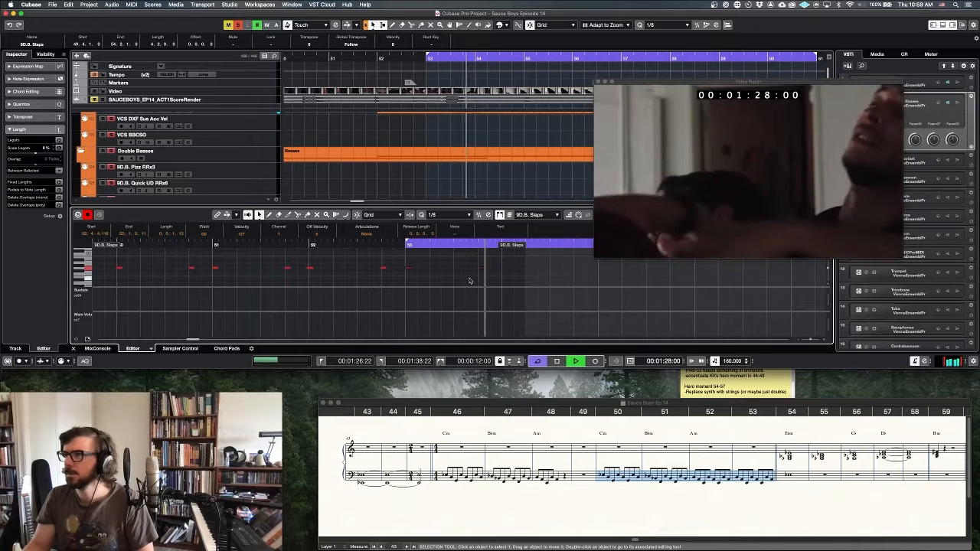
key(space)
key(Return)
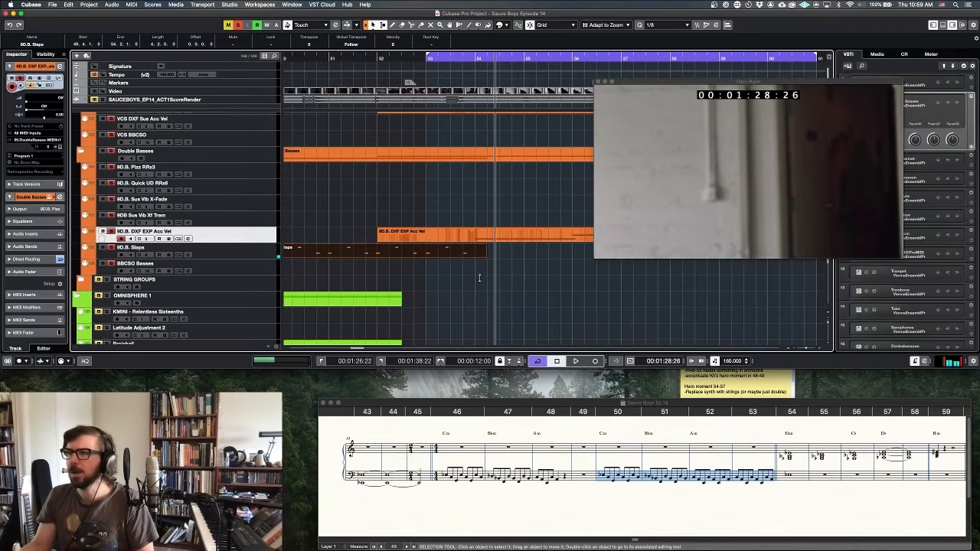
Move the start of the cycle range back to bar 46
click(481, 278)
scroll(414, 281, left, 3)
scroll(411, 281, up, 3)
key(g)
key(g)
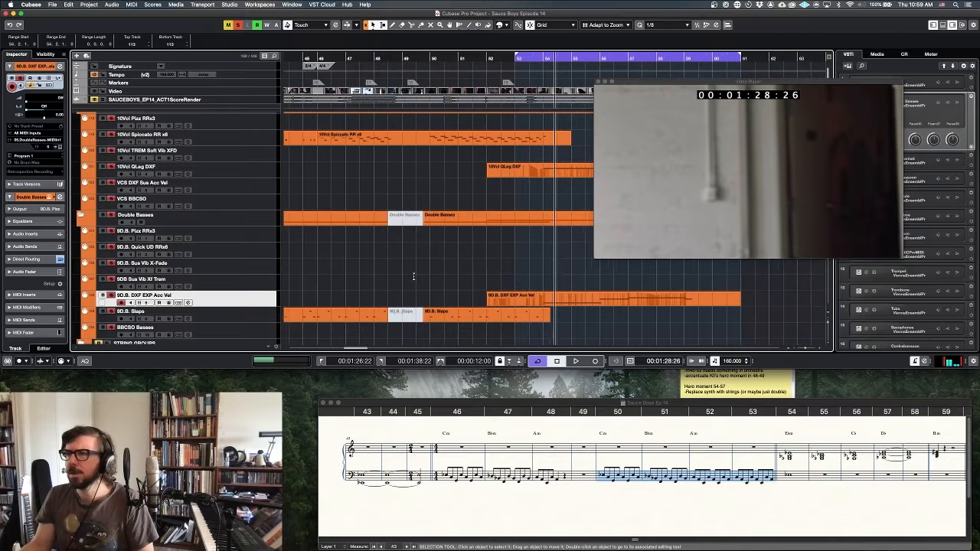
scroll(337, 138, up, 3)
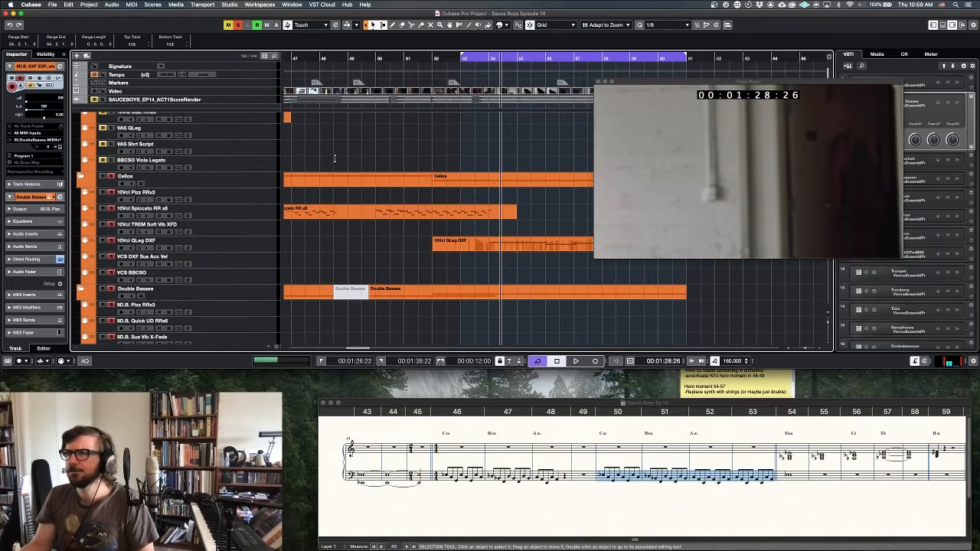
scroll(344, 161, left, 2)
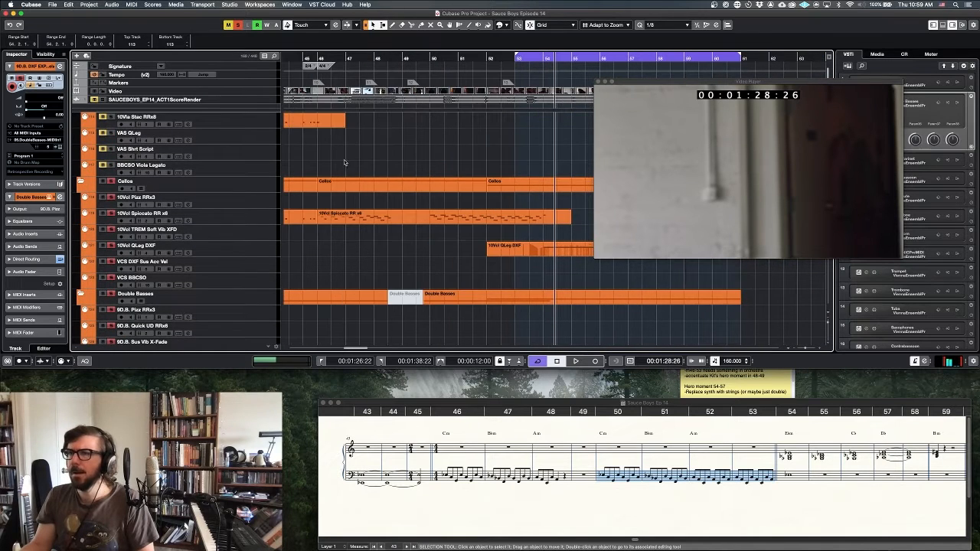
super+click(319, 57)
Unmute the Violas tracks and select the 10Vla Stac RRx8 track for recording
scroll(248, 169, up, 1)
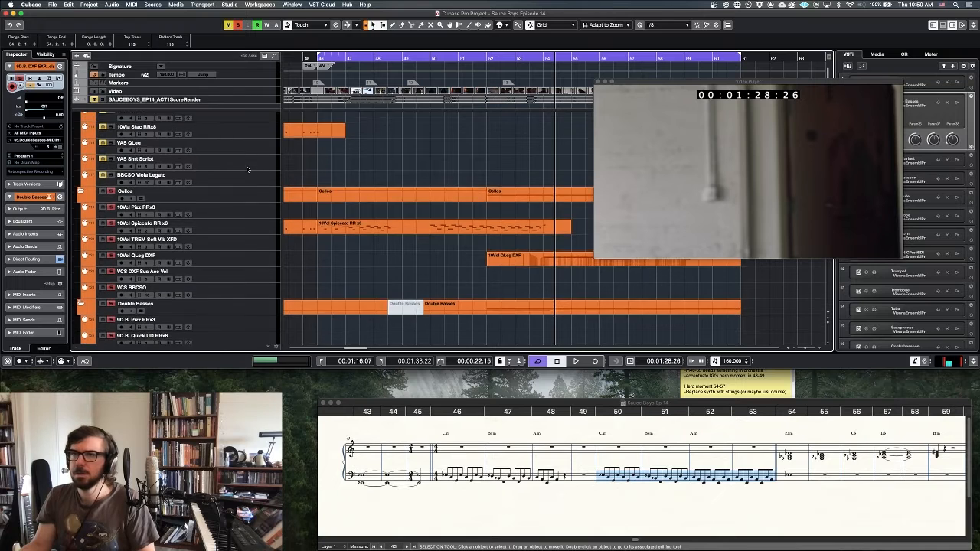
scroll(246, 169, up, 2)
scroll(124, 118, up, 1)
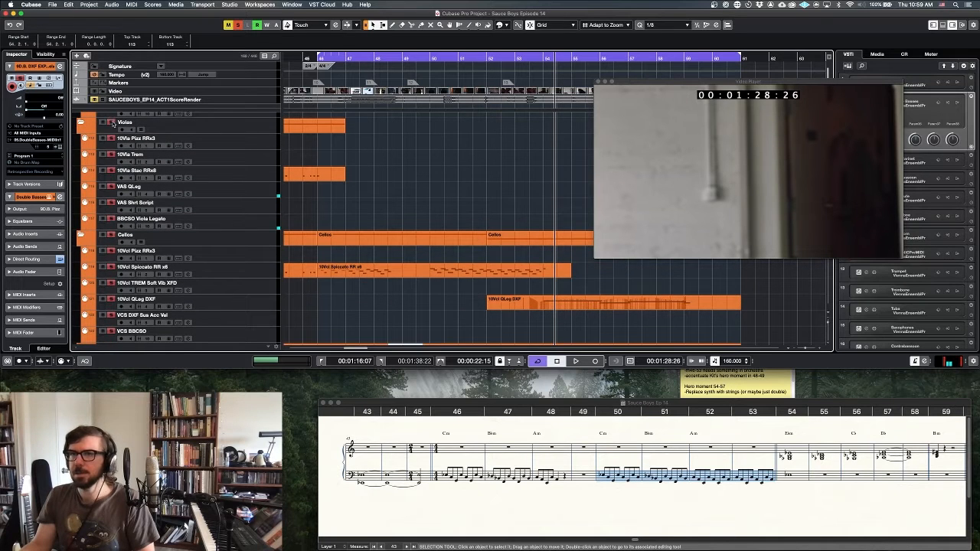
scroll(314, 151, up, 1)
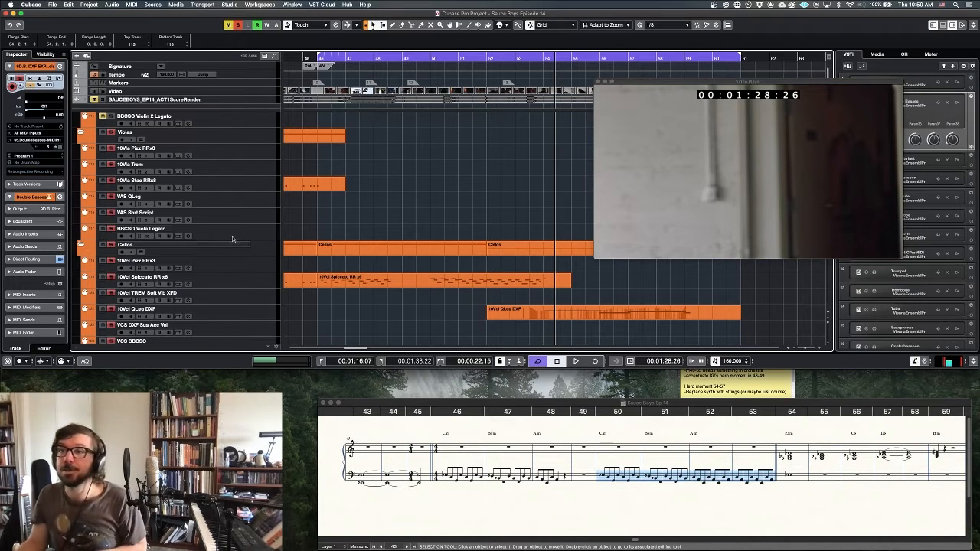
click(235, 186)
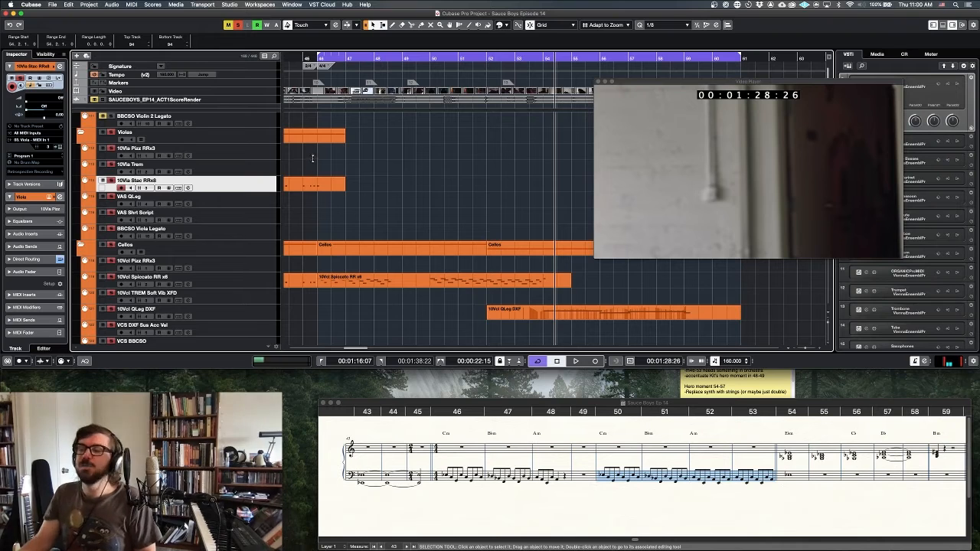
click(310, 186)
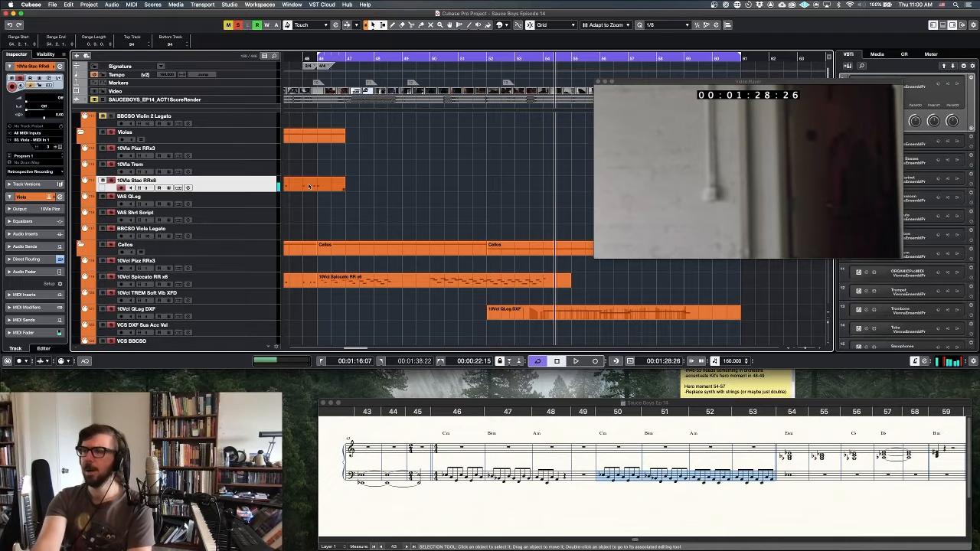
key(KP_Multiply)
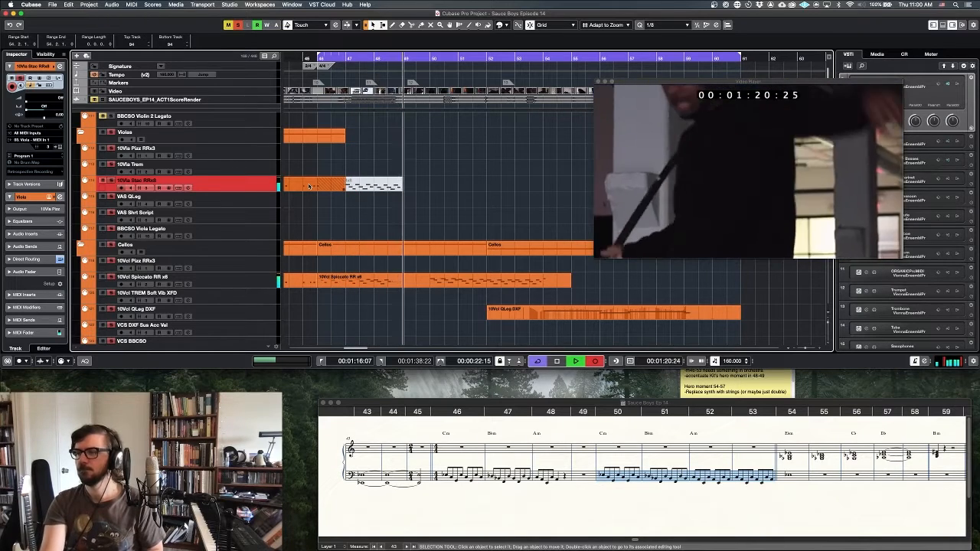
key(space)
key(super+z)
Record the staccato line of bars 46–54 on the 10Vla Stac RRx8 track and glue it to the existing part
key(KP_Multiply)
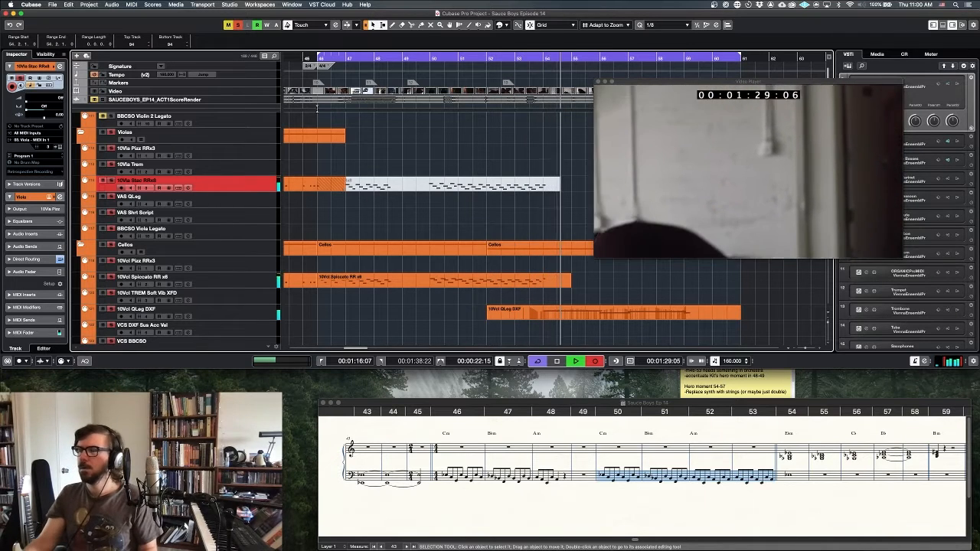
key(space)
shift+click(315, 190)
key(g)
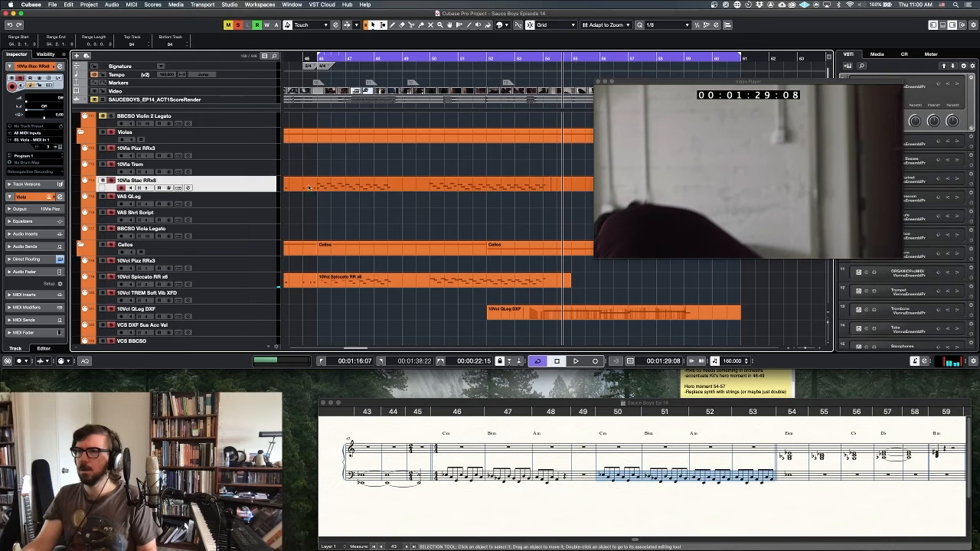
Examine the notes of the glued 10Vla Stac RRx8 part from bar 39 onward in the Key Editor
click(318, 189)
key(Return)
scroll(273, 282, left, 10)
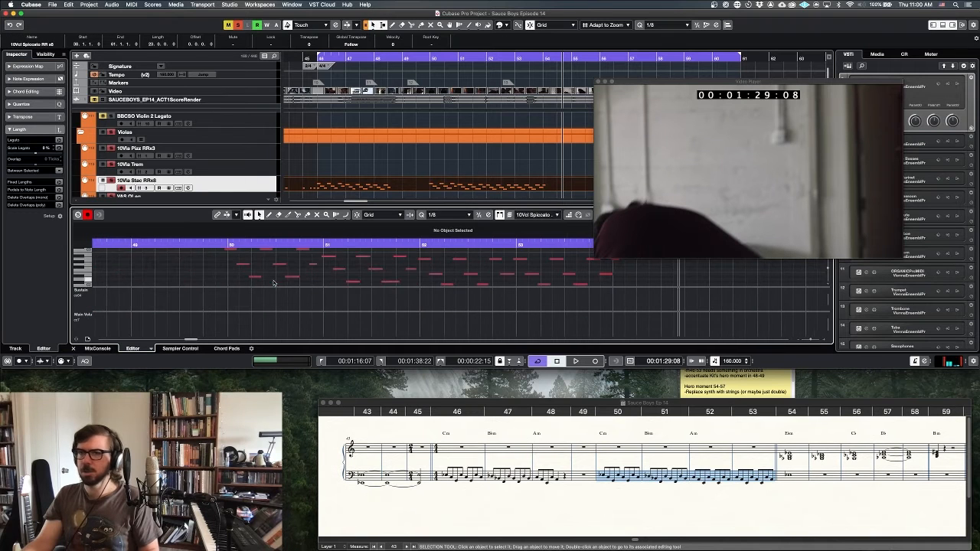
scroll(271, 283, left, 10)
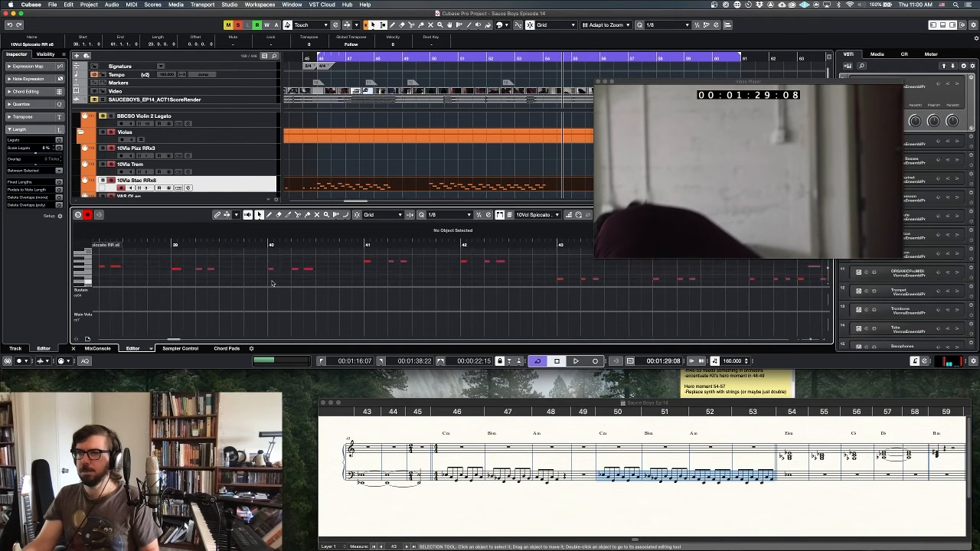
scroll(271, 284, right, 8)
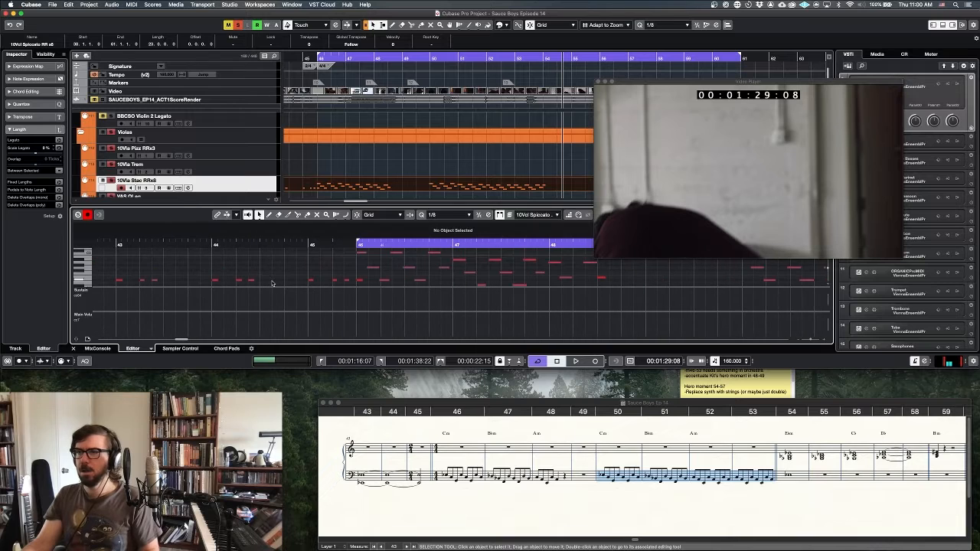
click(365, 269)
click(360, 264)
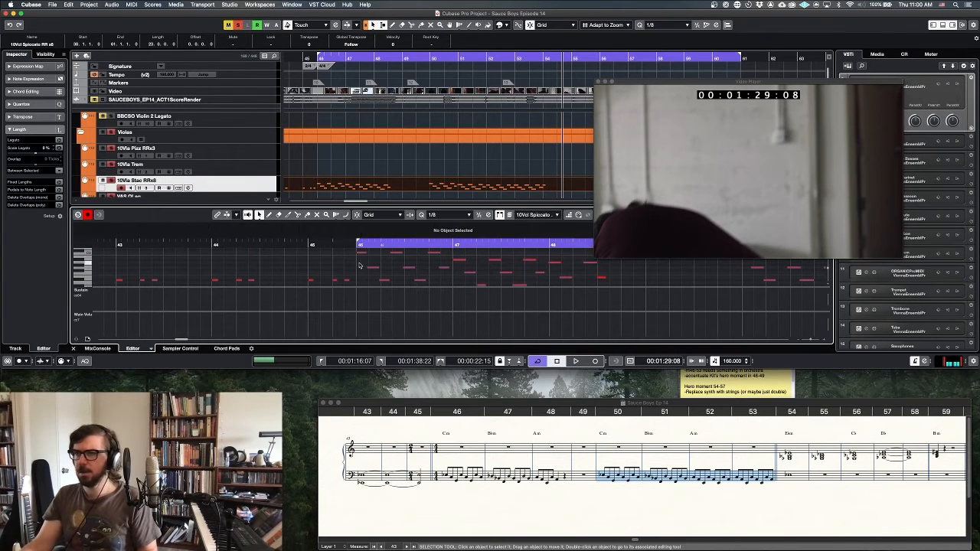
scroll(359, 266, right, 1)
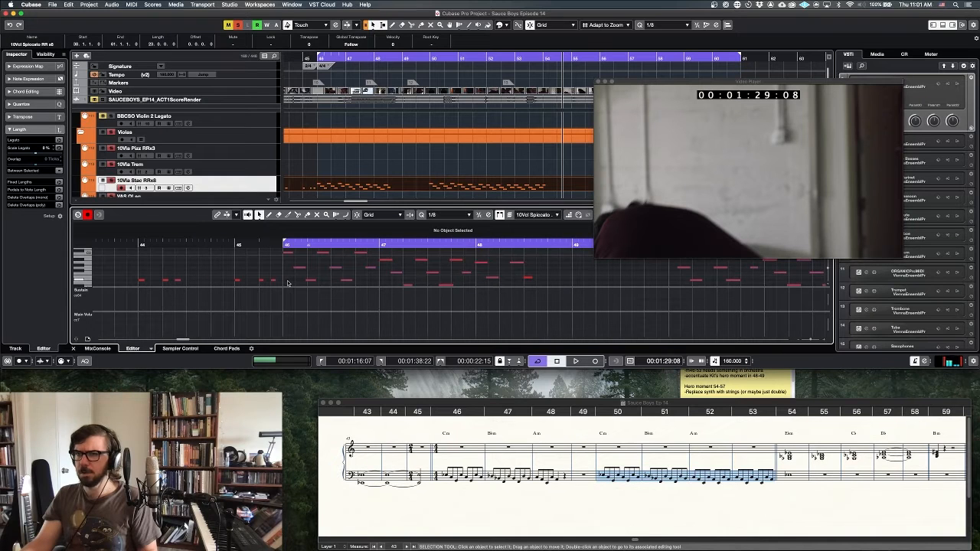
scroll(314, 278, right, 1)
click(338, 273)
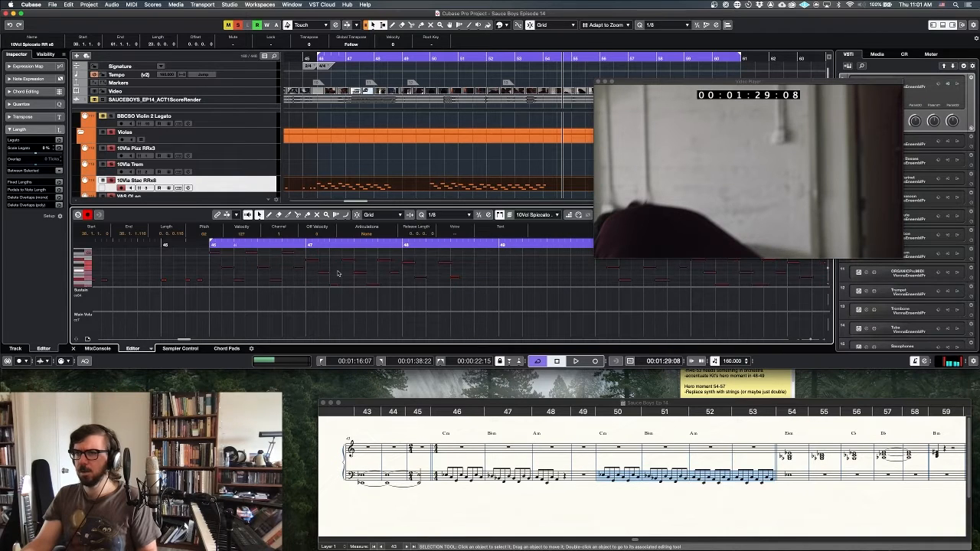
click(337, 273)
Lower the pitch of the last note, at the start of bar 54, in the 10Vla Stac RRx8 part
scroll(344, 273, right, 6)
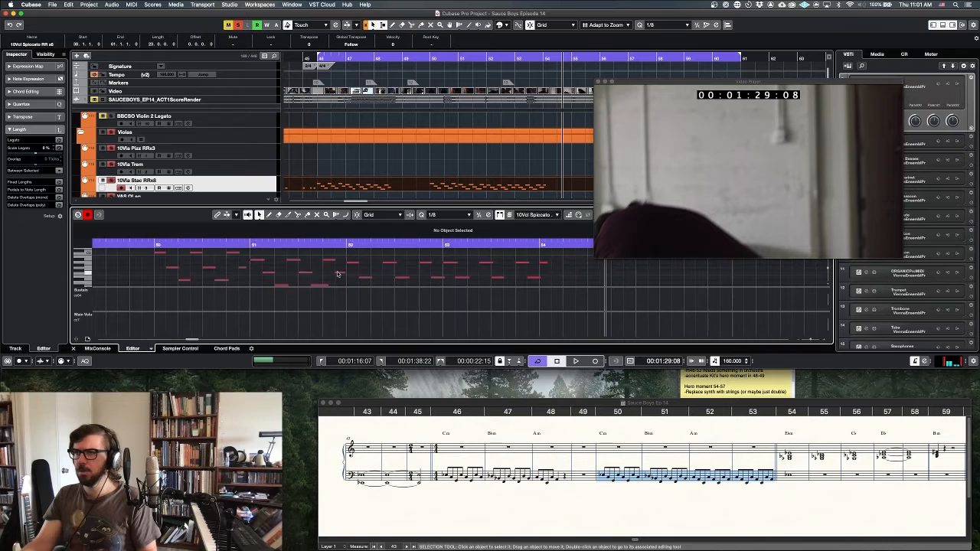
click(471, 265)
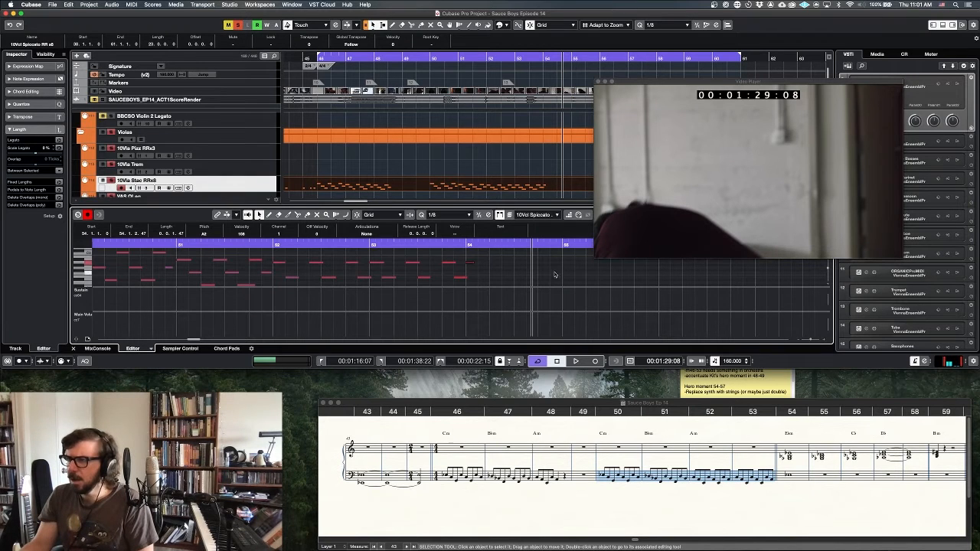
click(499, 271)
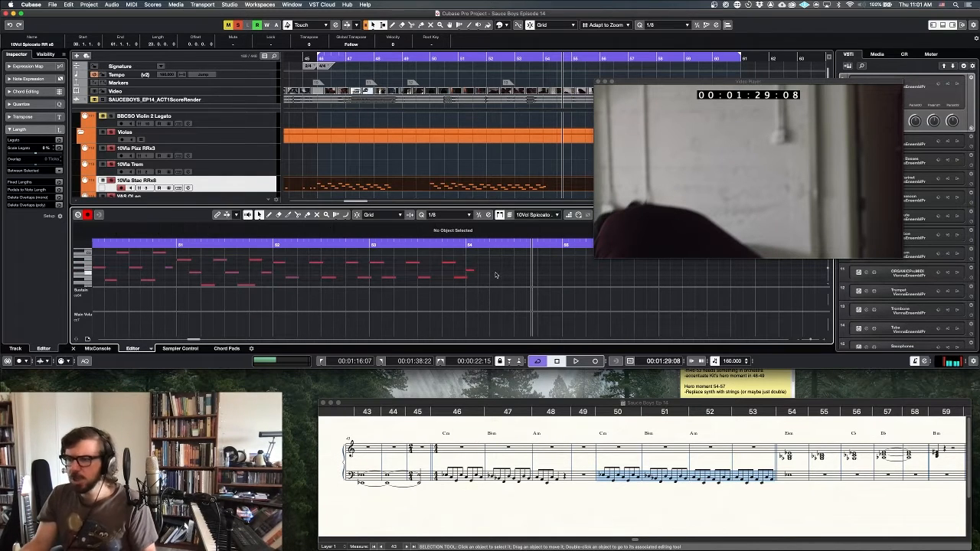
Close the Key Editor, start the cycle range at bar 54, and select the VAS QLeg track for recording
key(Return)
scroll(544, 158, right, 3)
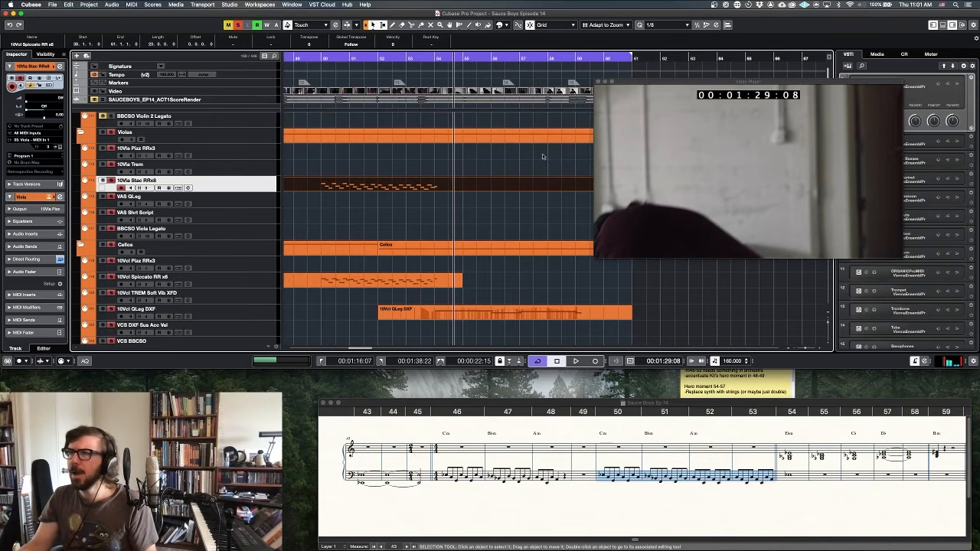
ctrl+click(438, 58)
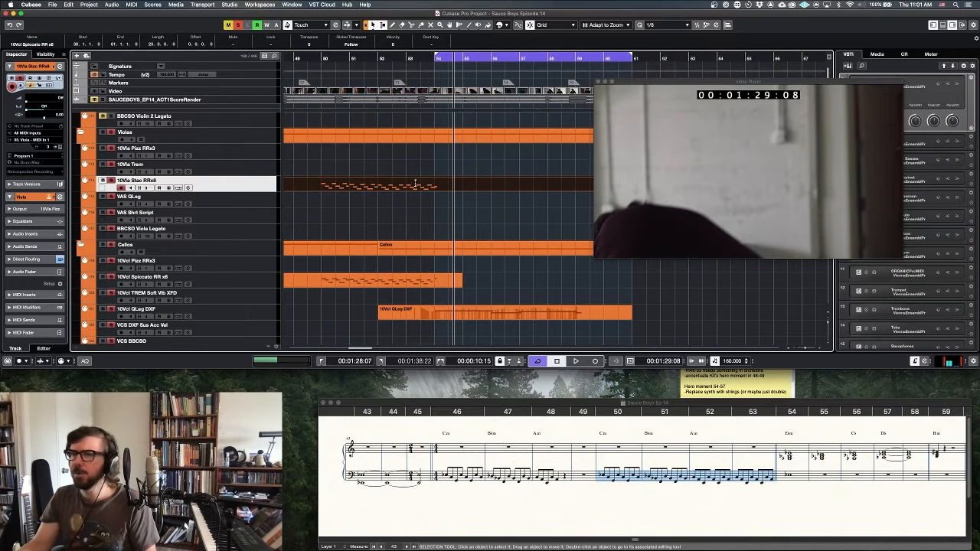
scroll(415, 184, right, 2)
key(Down)
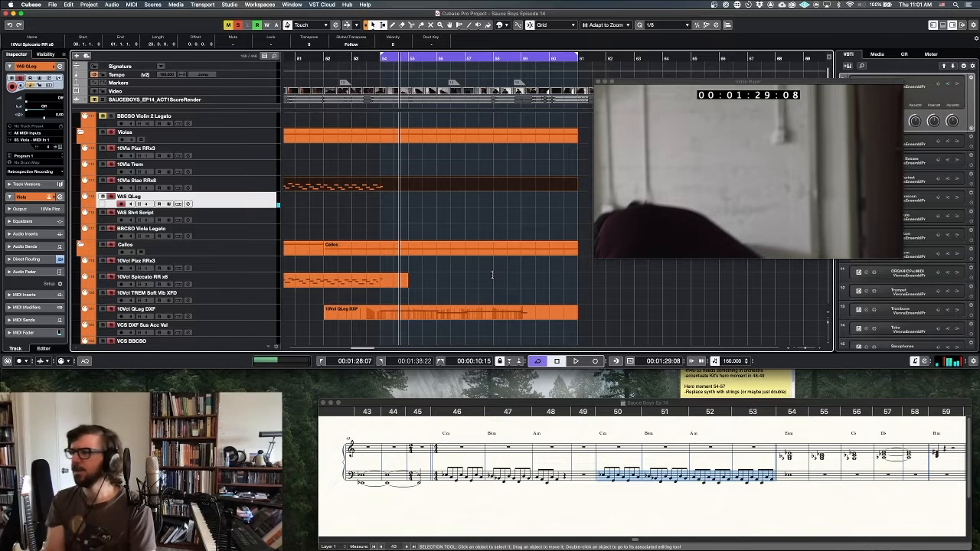
Record the viola legato line of bars 54–59 from the Finale sketch on the VAS QLeg track
click(790, 456)
click(789, 450)
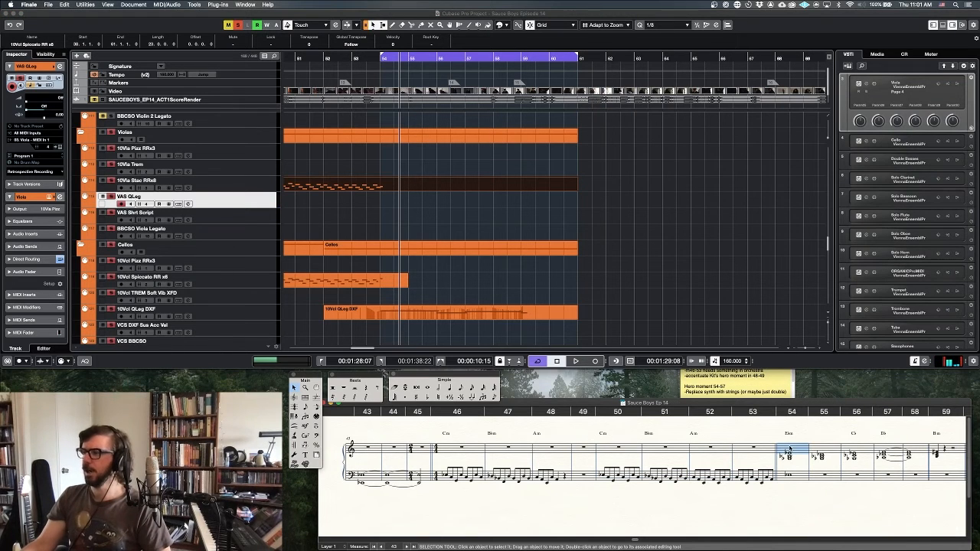
drag(825, 449, 900, 438)
click(900, 430)
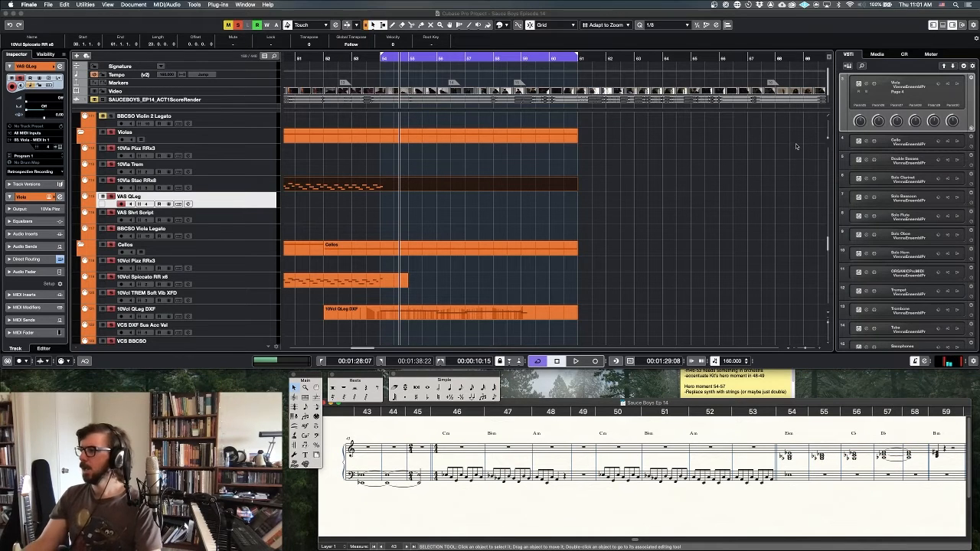
click(761, 220)
key(KP_Multiply)
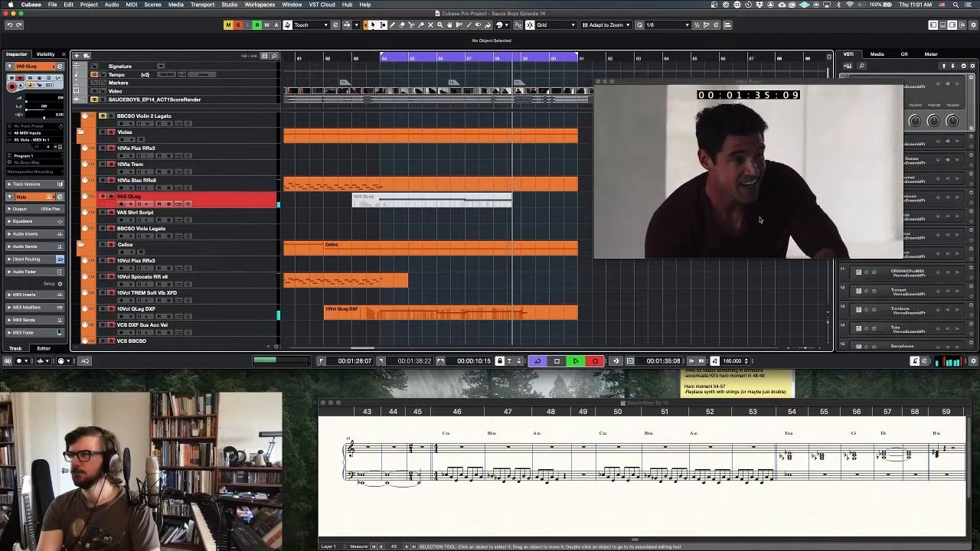
key(space)
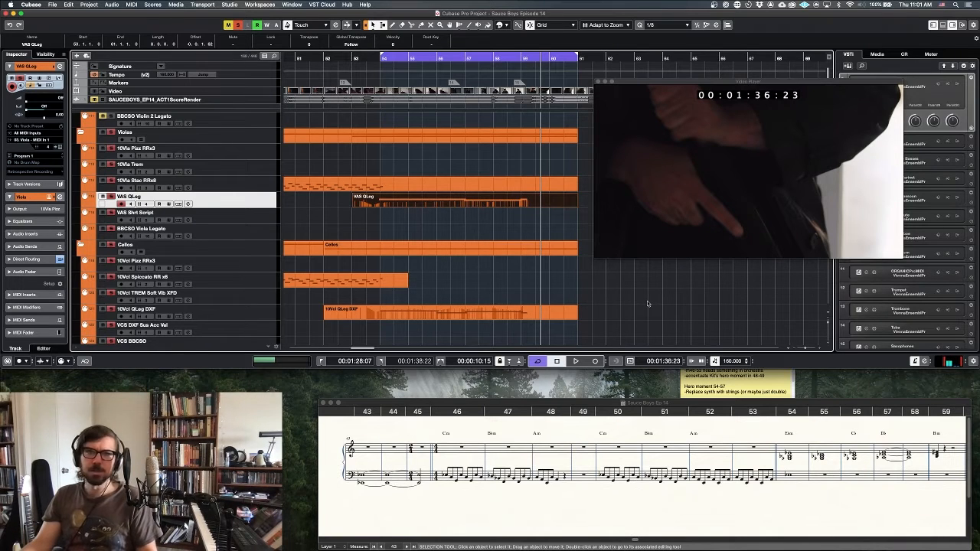
Record a short staccato note at bar 59 on the 10Vla Stac RRx8 track and glue it to the existing part
super+click(521, 57)
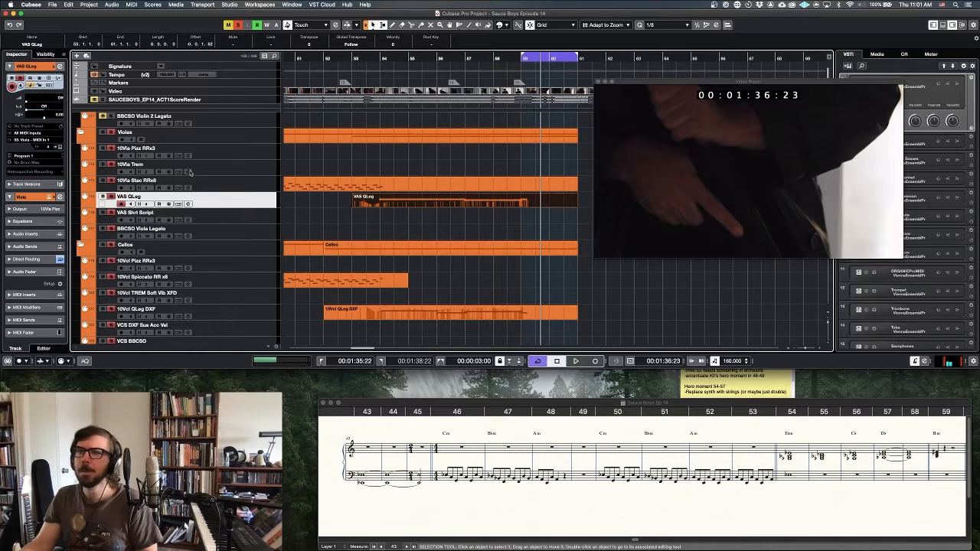
click(253, 187)
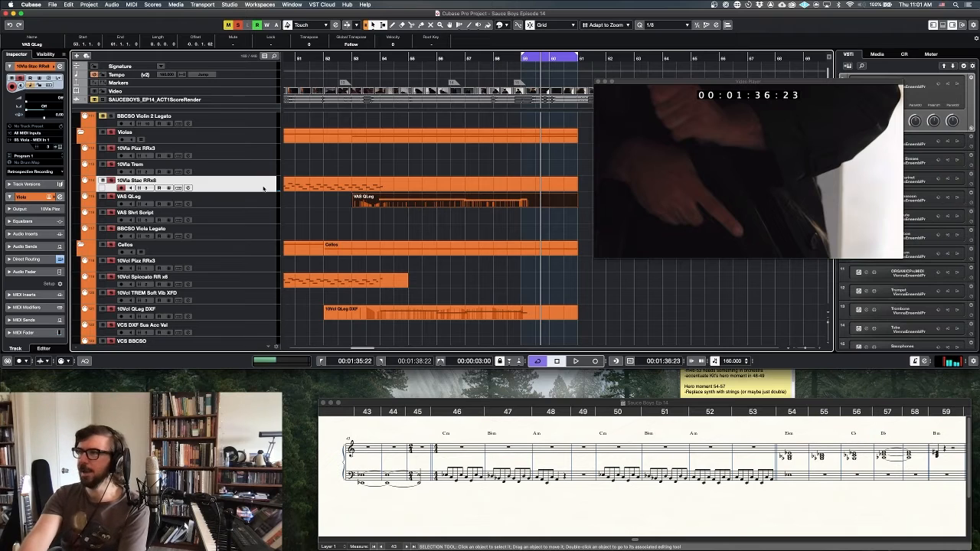
key(KP_Multiply)
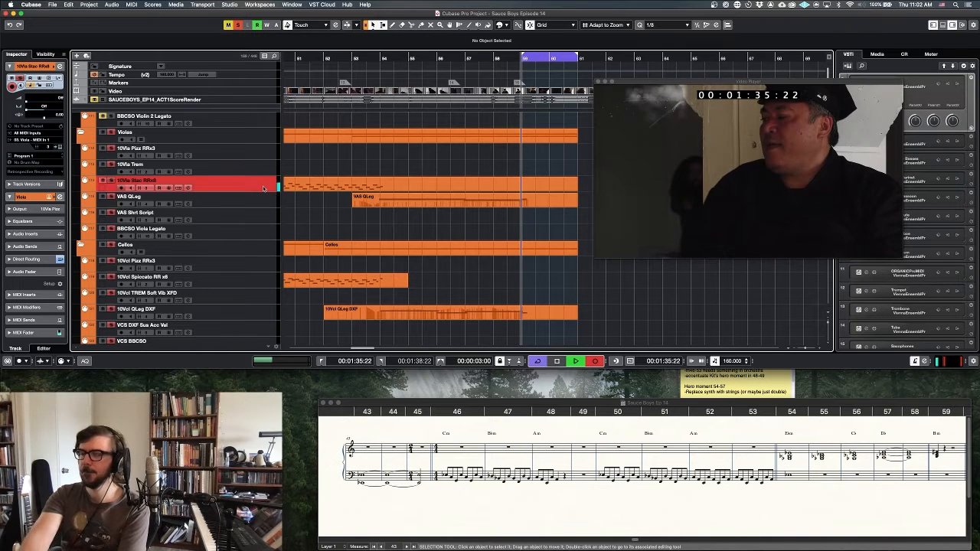
key(space)
key(4)
click(502, 186)
key(1)
Align the newly recorded note with the start of bar 59 in the 10Vla Stac RRx8 part
click(501, 187)
double_click(502, 186)
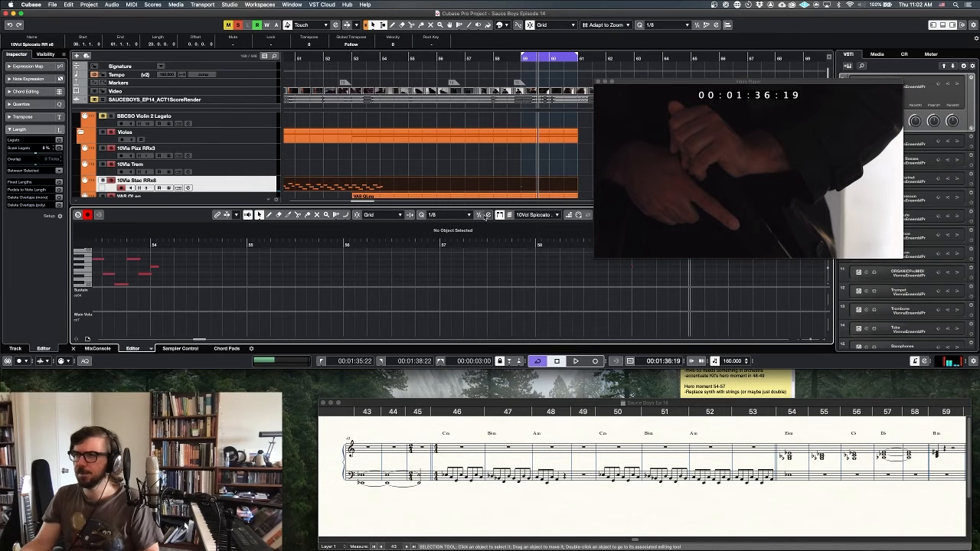
scroll(284, 269, right, 10)
scroll(285, 268, left, 4)
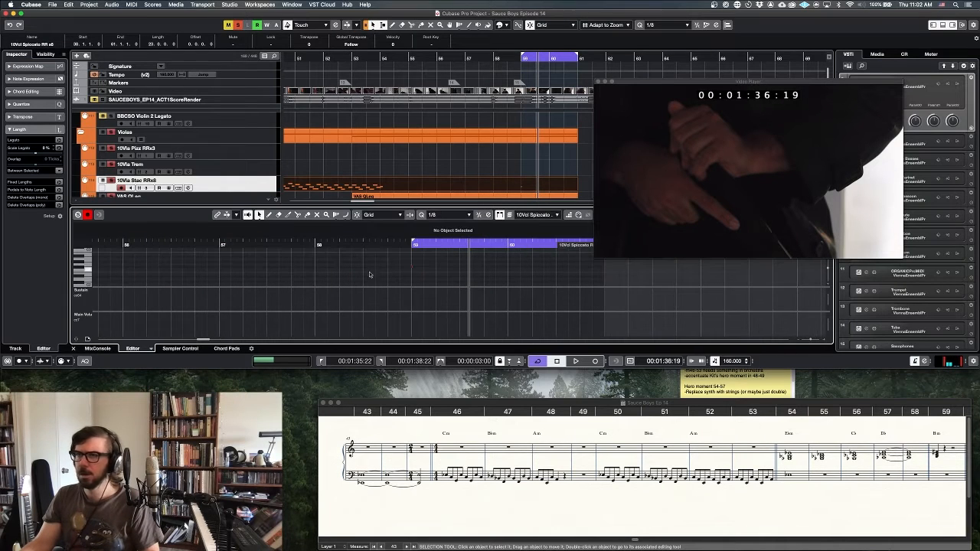
drag(412, 267, 427, 268)
click(427, 268)
drag(409, 276, 449, 265)
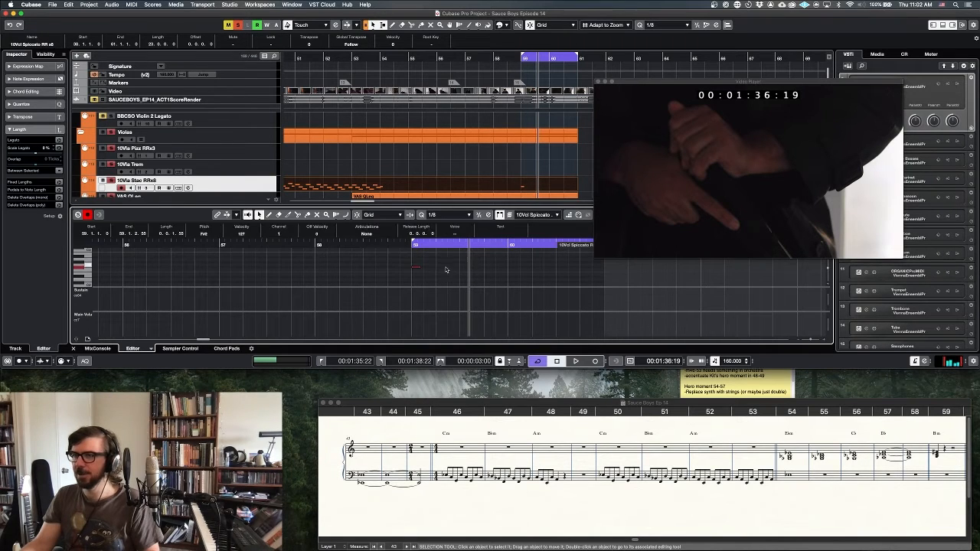
click(328, 285)
Close the Key Editor and play back the viola and cello ending from bar 59
key(Return)
key(KP_1)
key(space)
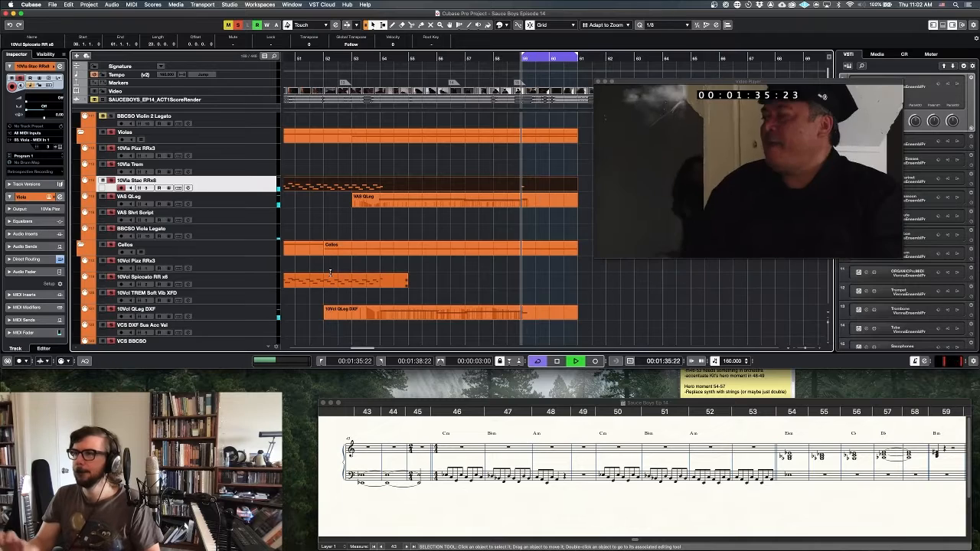
scroll(481, 284, down, 2)
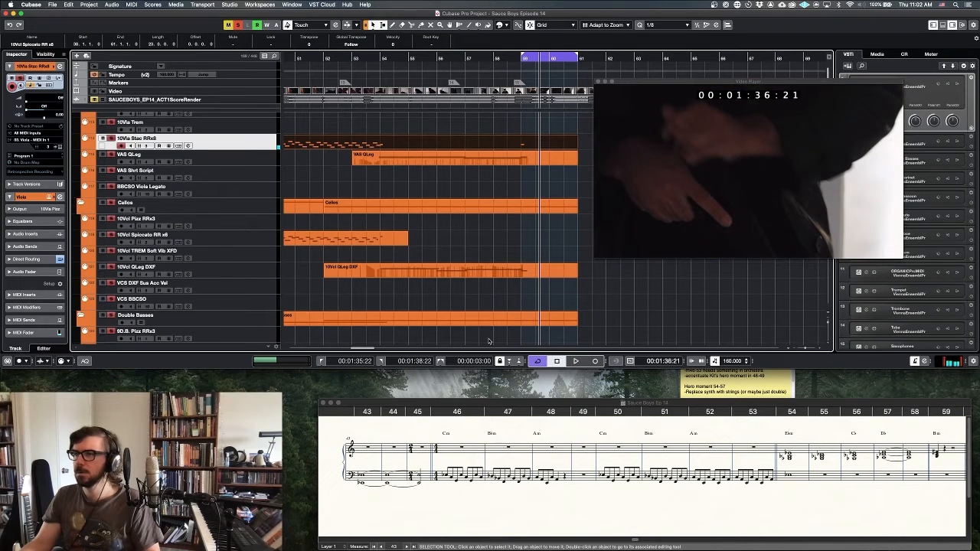
Clear the solo state of all tracks and start the cycle range at bar 46
scroll(492, 261, up, 10)
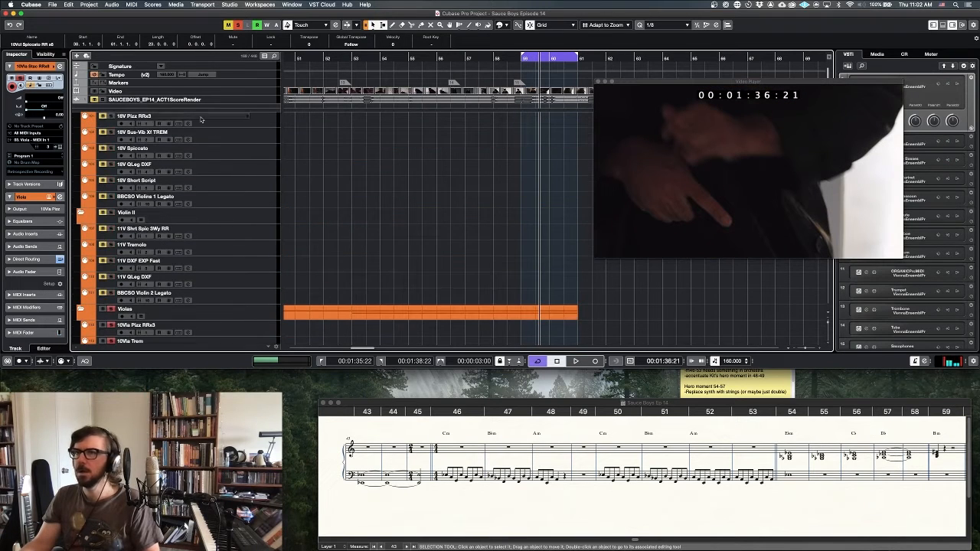
click(238, 25)
scroll(457, 159, left, 4)
scroll(456, 159, left, 4)
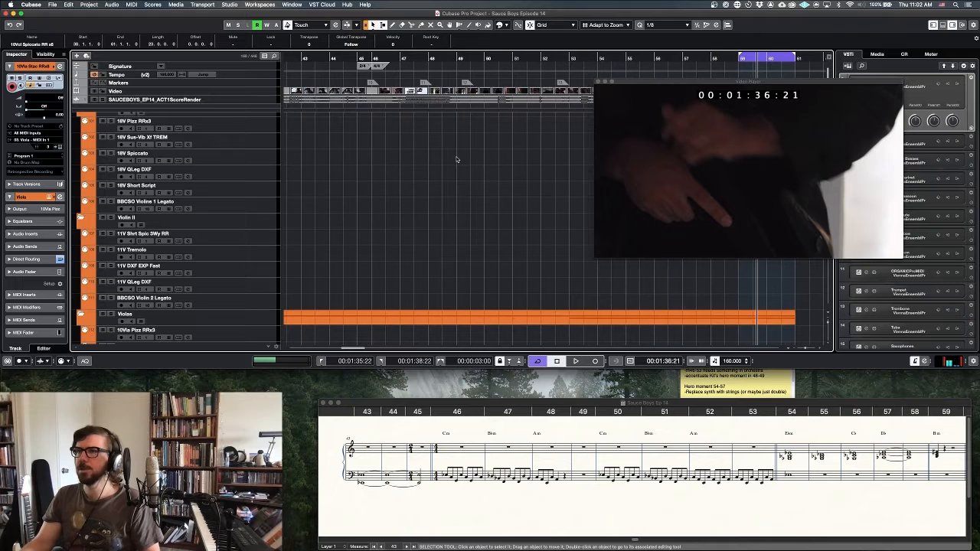
super+click(375, 56)
Play back the cue from bar 46 to check the string parts against the picture
key(KP_1)
key(space)
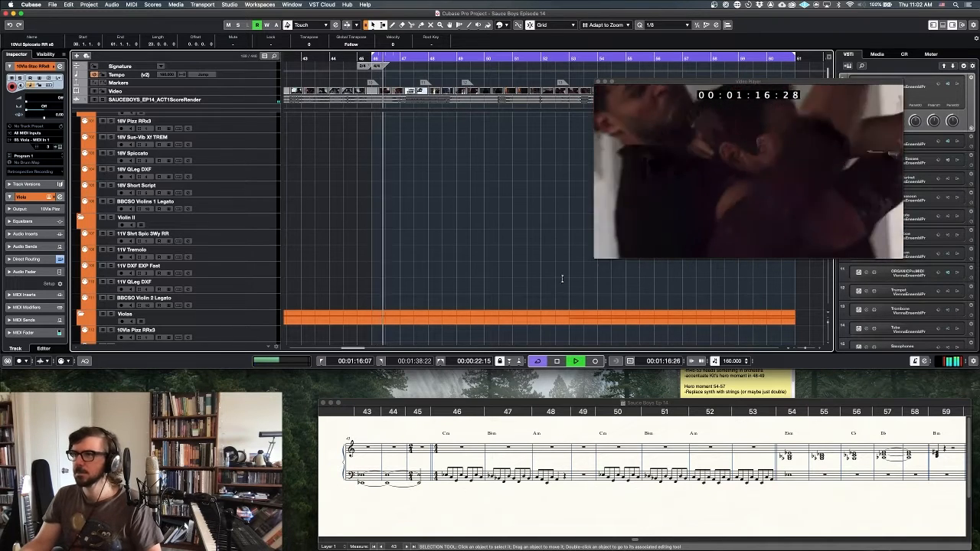
scroll(562, 279, down, 5)
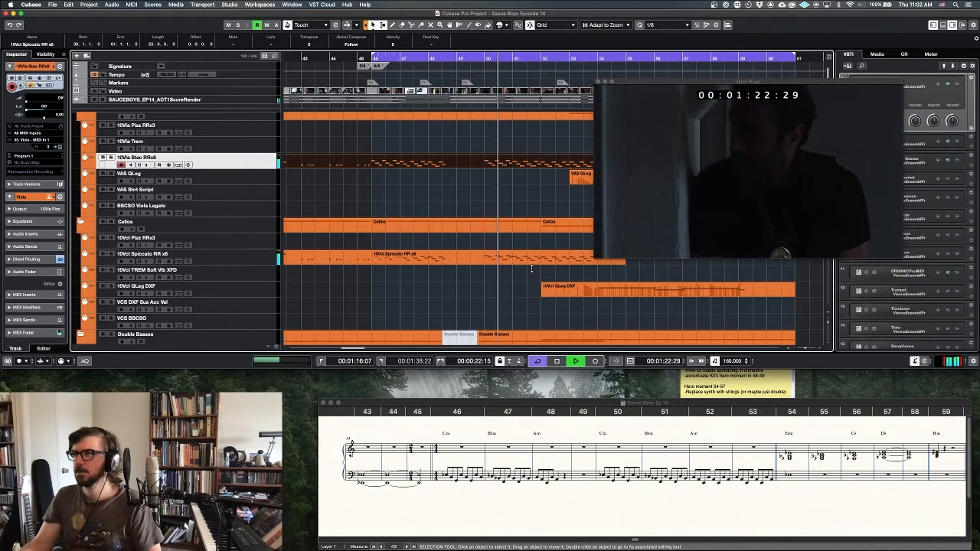
scroll(543, 287, right, 5)
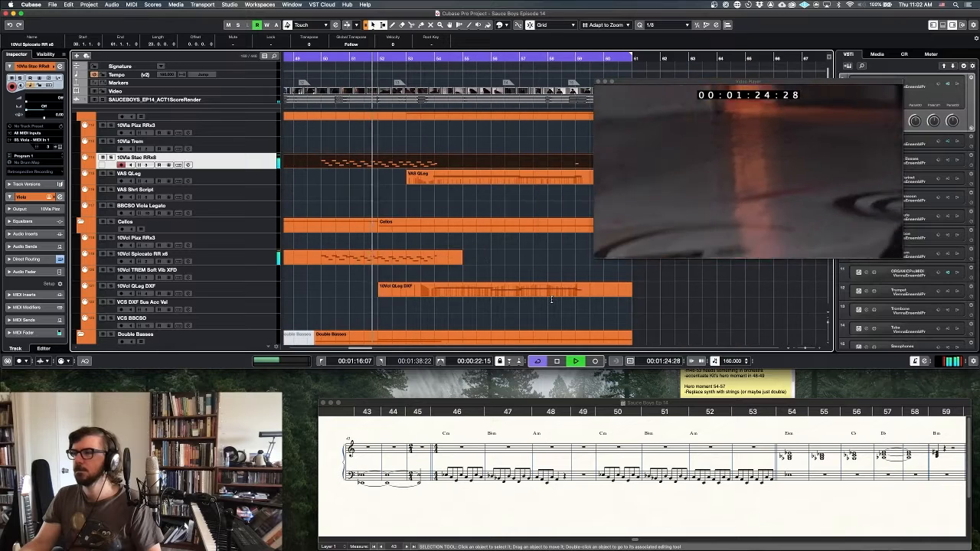
scroll(551, 300, left, 2)
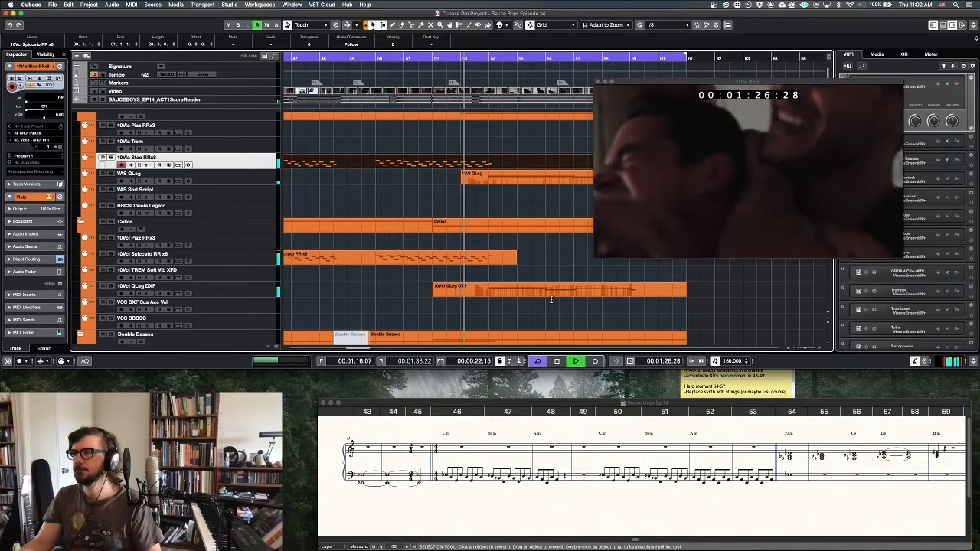
scroll(551, 300, up, 1)
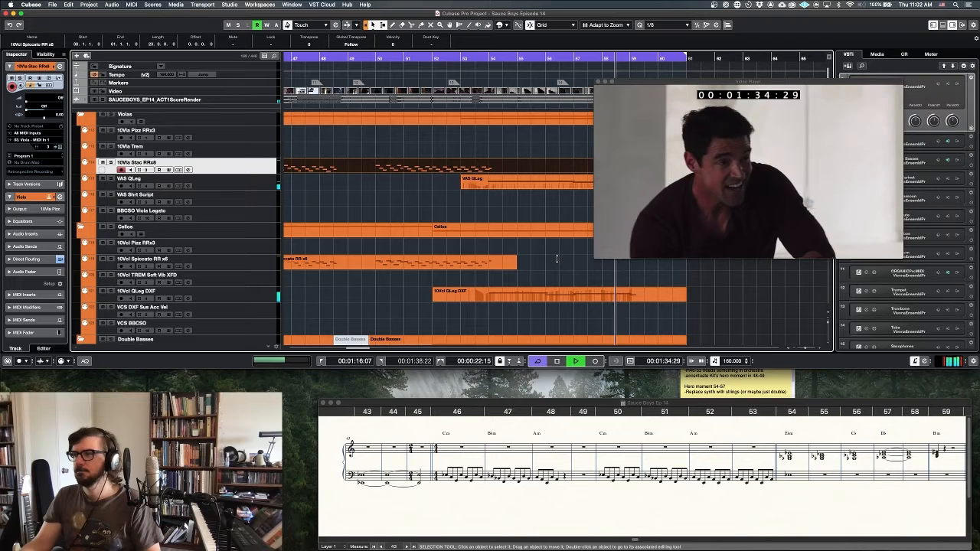
key(space)
Record horn rips at bars 46 and 53 on the 6FH Rips F track
scroll(460, 245, up, 2)
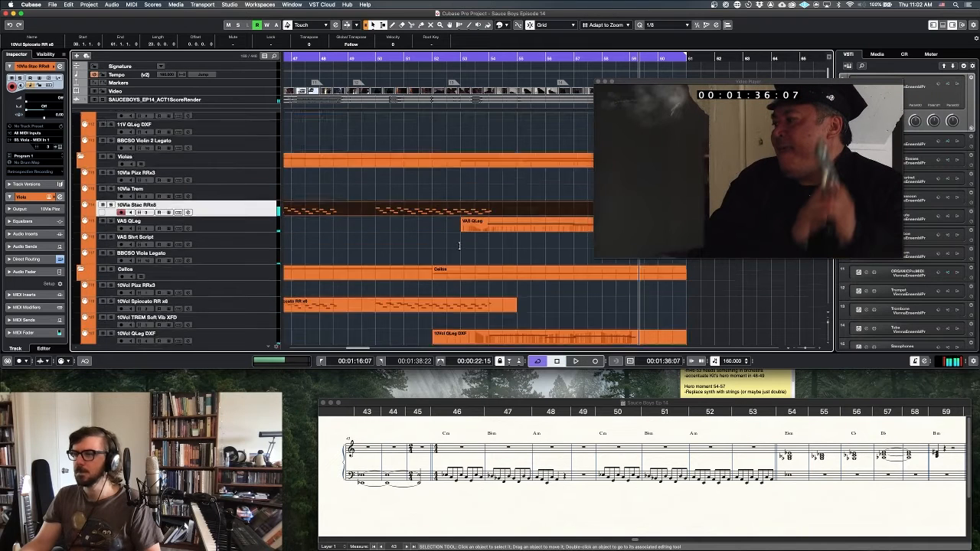
scroll(460, 245, down, 10)
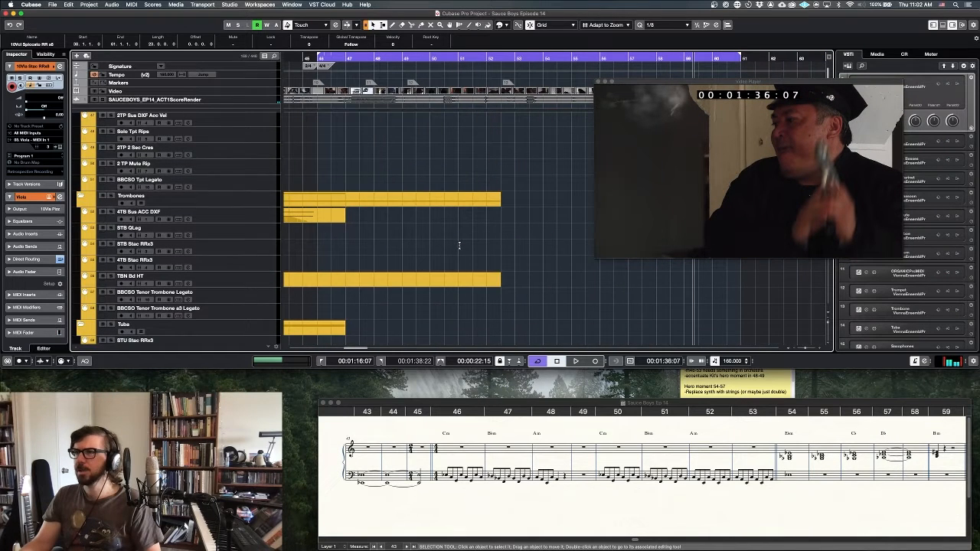
scroll(459, 245, up, 6)
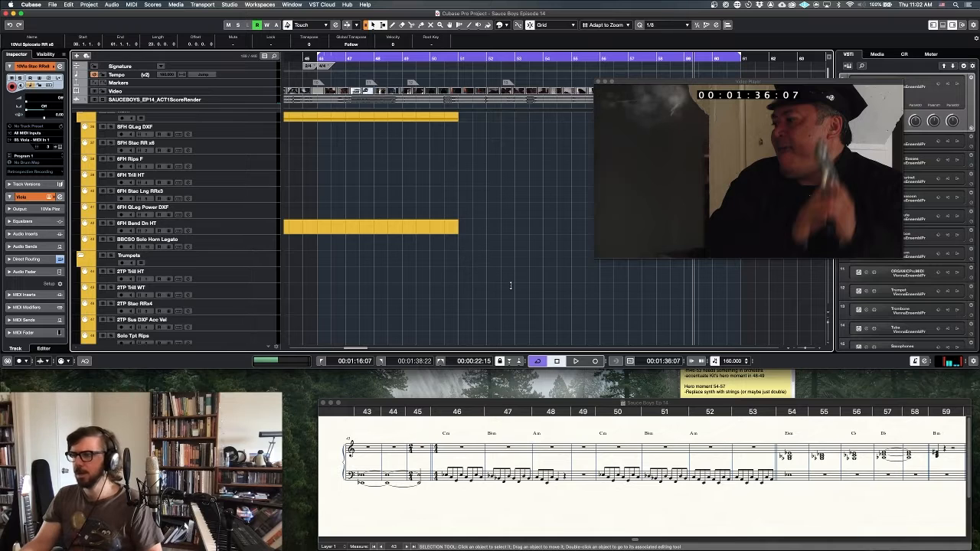
click(236, 164)
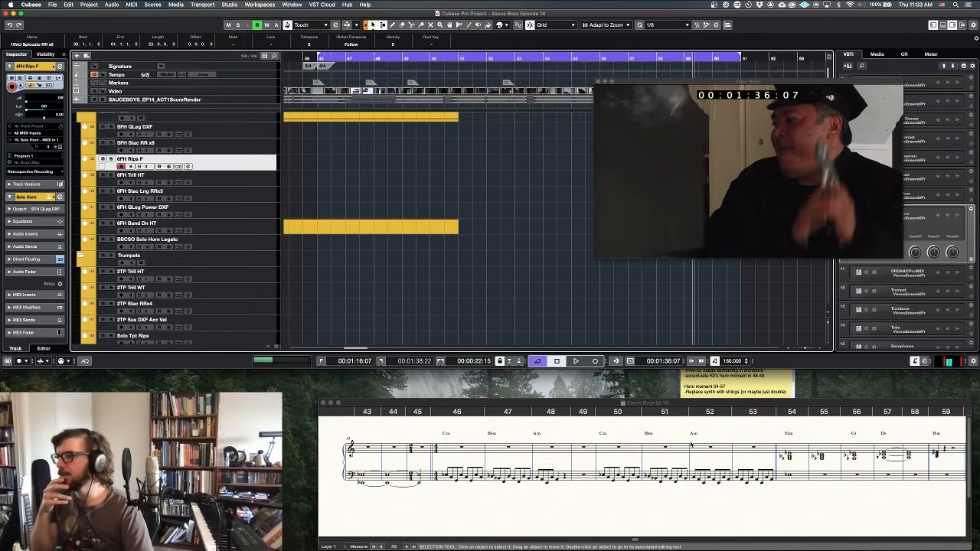
key(KP_Multiply)
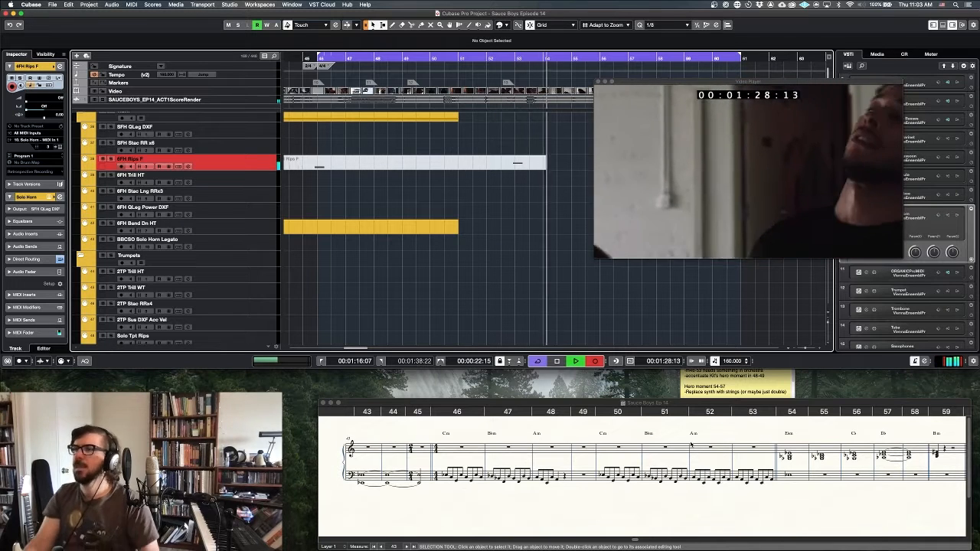
key(space)
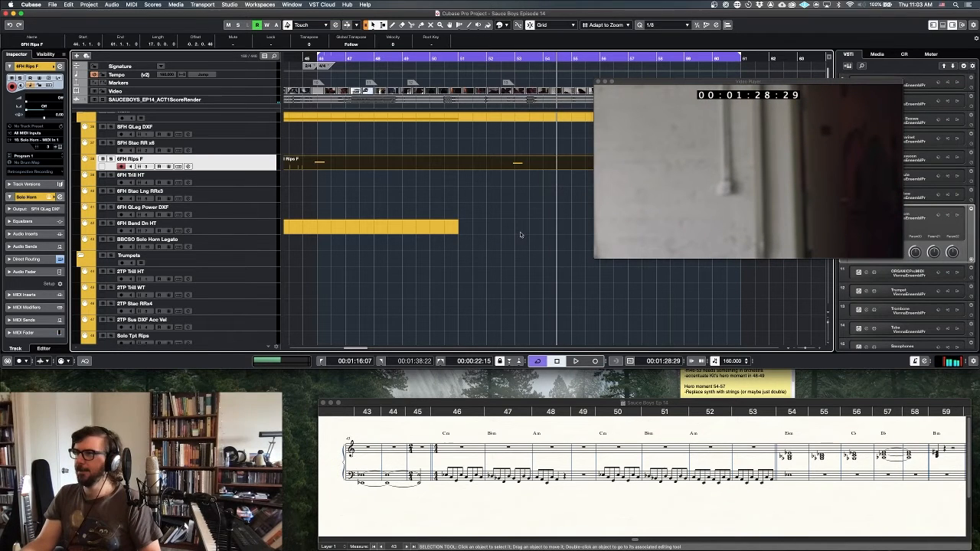
Move the second horn rip in the 6FH Rips F part one bar later so it leads into bar 54
double_click(505, 171)
drag(325, 271, 419, 271)
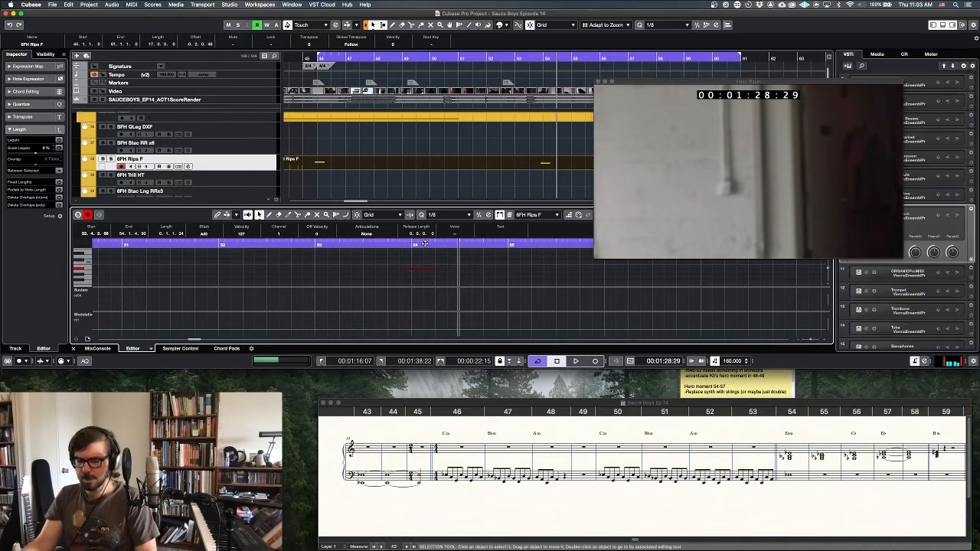
Play back the horn rip around bar 54 from its selected note and close the note editor
key(l)
key(space)
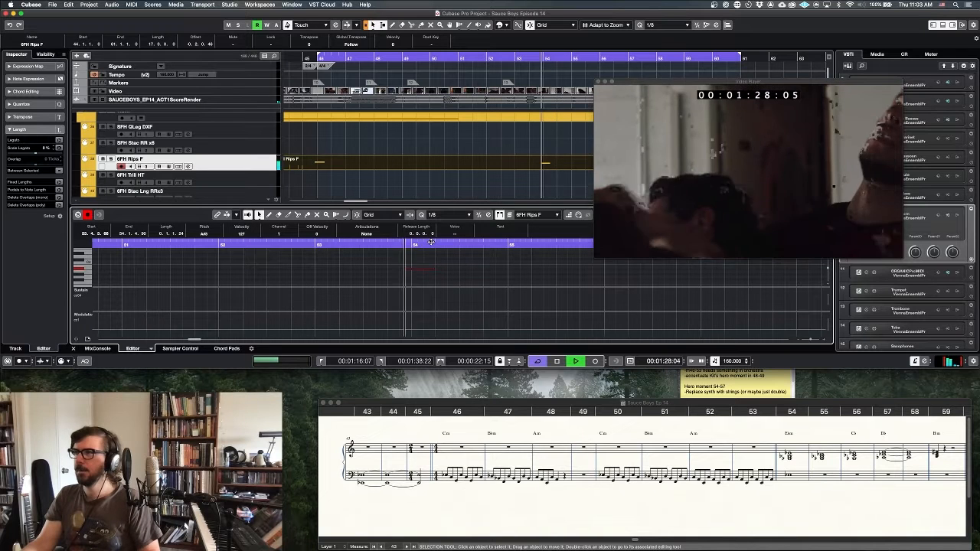
key(Return)
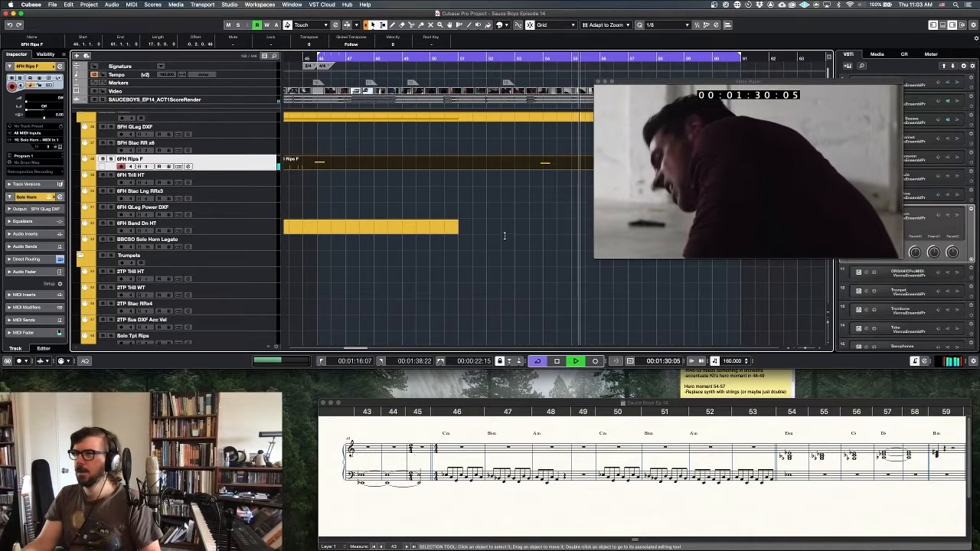
key(space)
Split the 6FH Rips F part at bar 55 and delete the section after the split
click(523, 176)
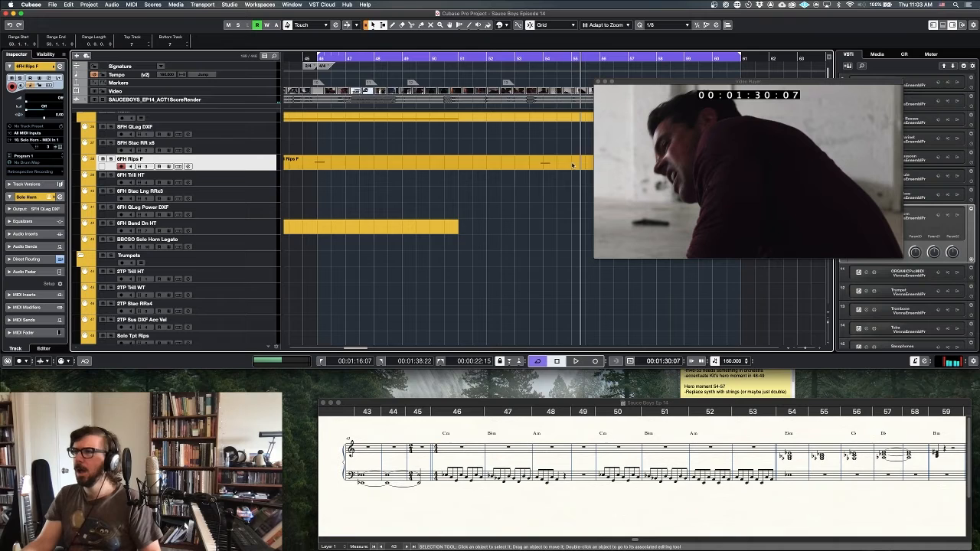
scroll(567, 167, right, 2)
click(516, 168)
alt+click(517, 168)
key(Delete)
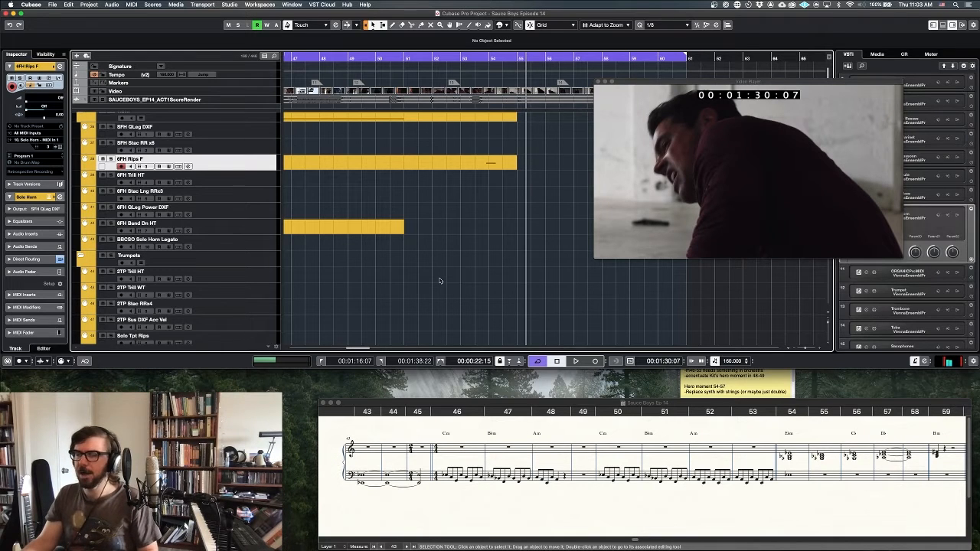
Play the cue from the start of the loop at bar 46 to review the horn parts against the video
key(KP_1)
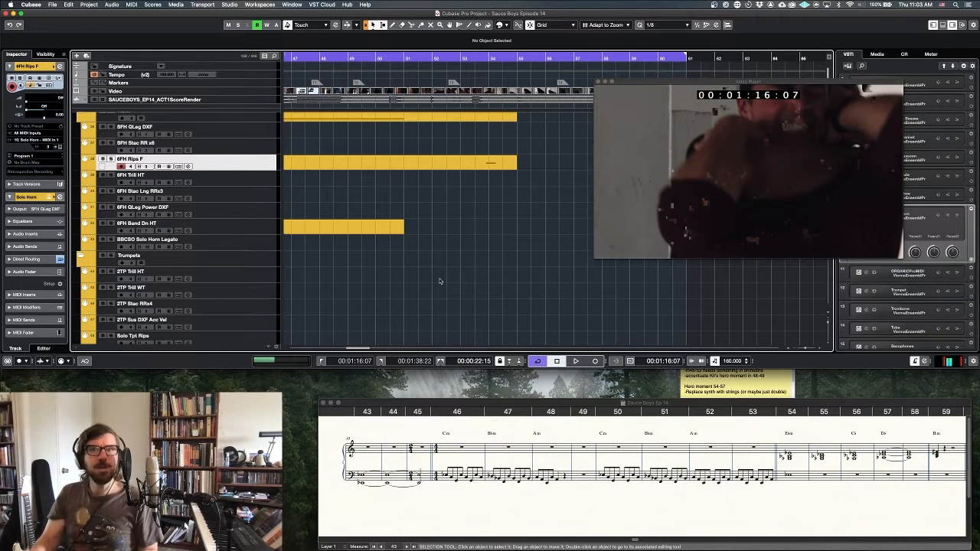
key(space)
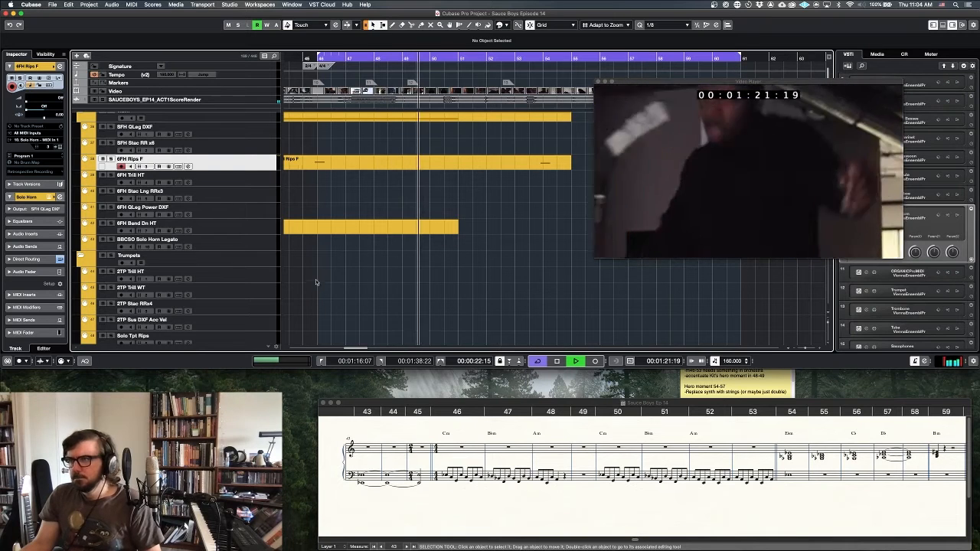
scroll(389, 159, up, 1)
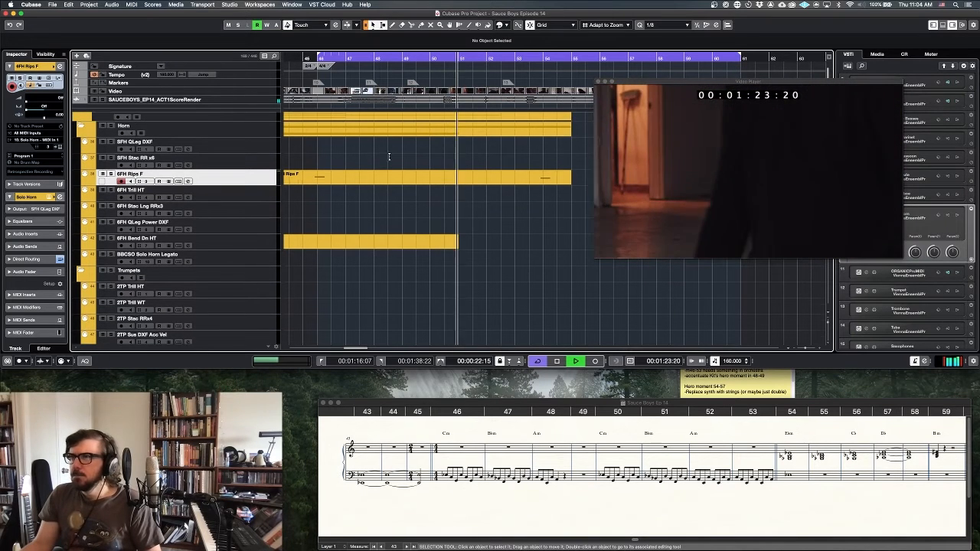
scroll(352, 153, up, 2)
key(space)
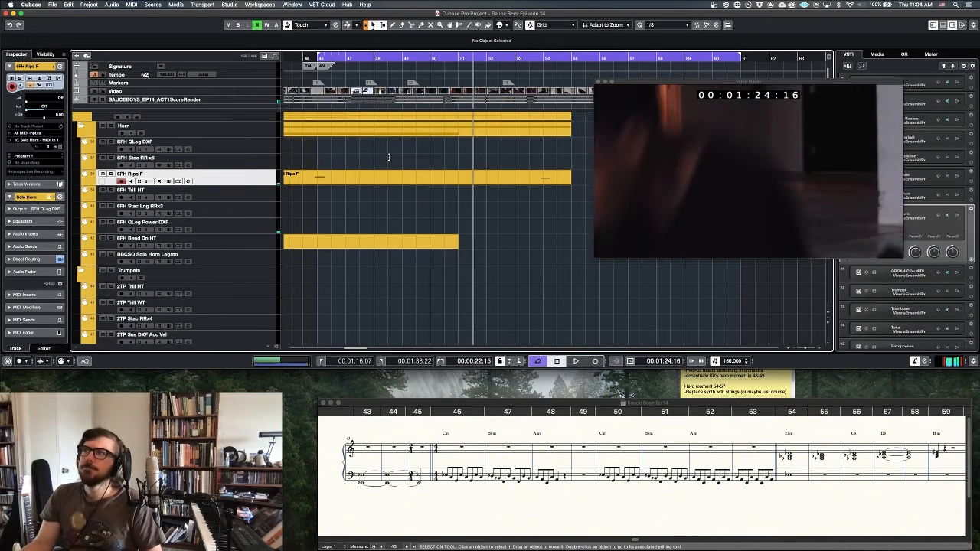
Record a line from about bar 51 on the 6FH QLeg Power DXF track, with no part remaining after bar 55
click(269, 230)
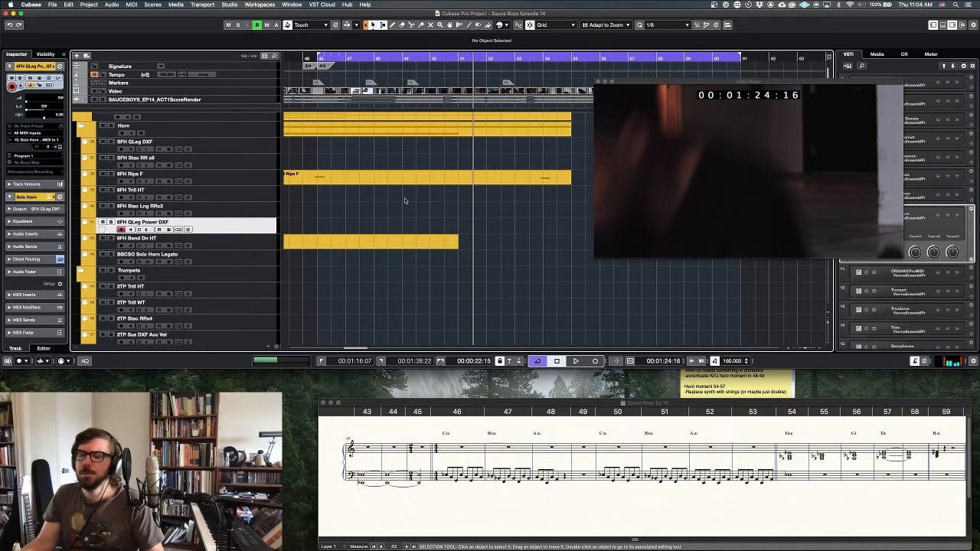
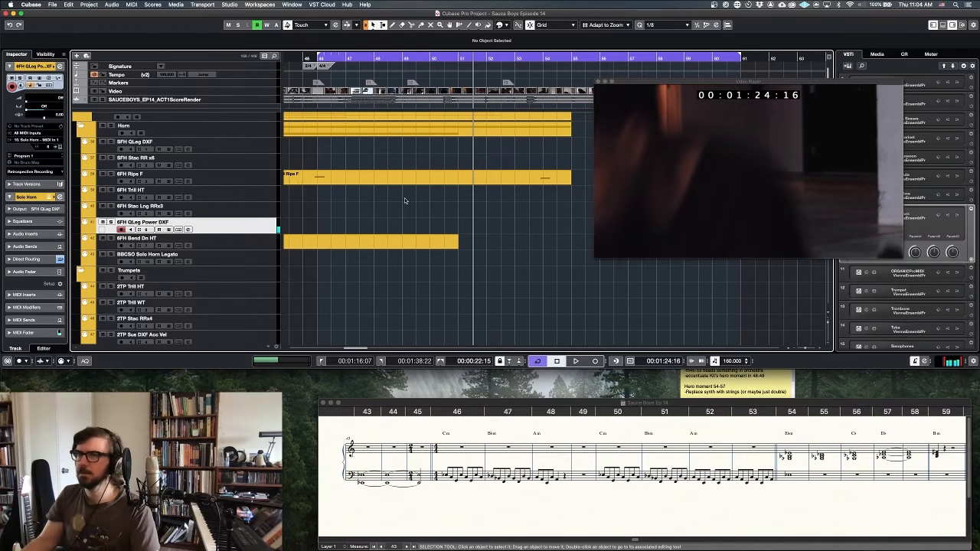
key(KP_Multiply)
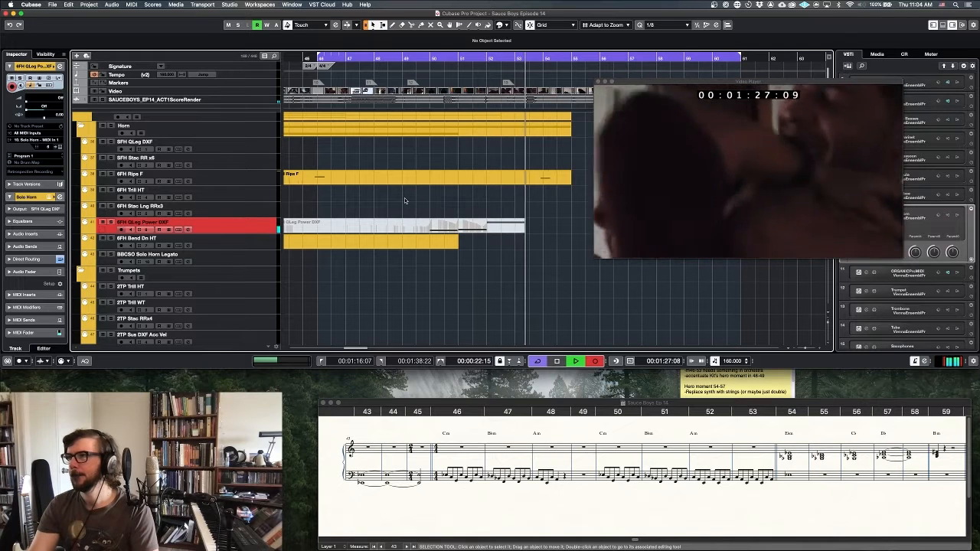
key(space)
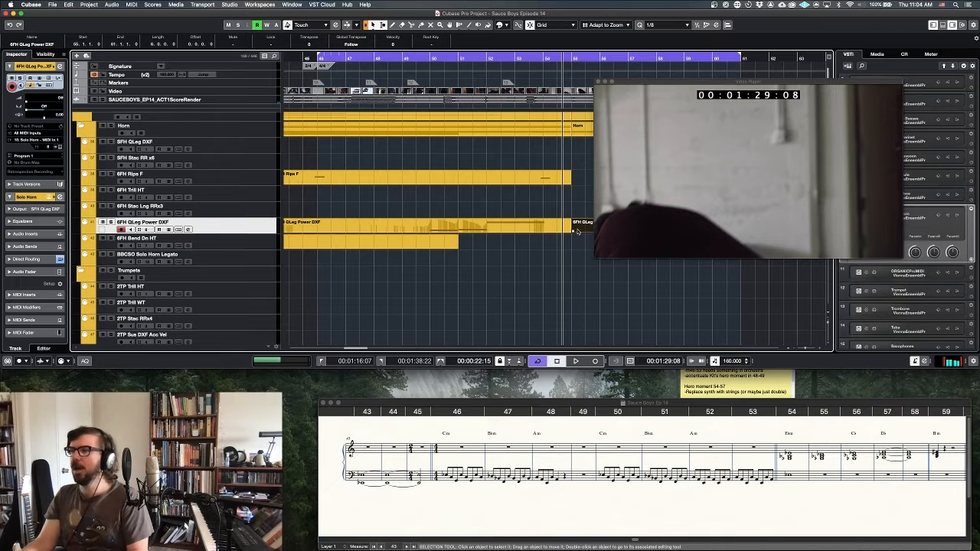
click(505, 157)
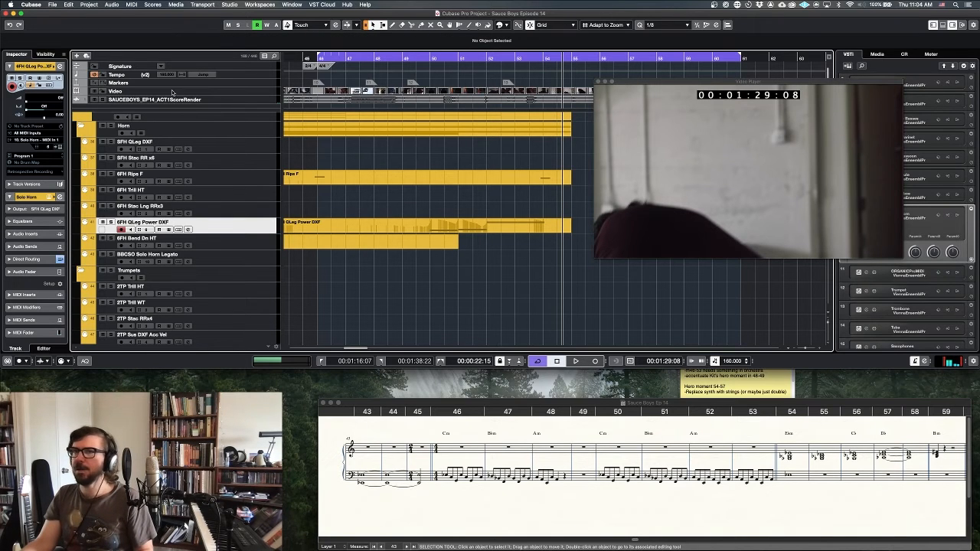
Solo the Horn folder and play the passage from the start of the loop
click(111, 125)
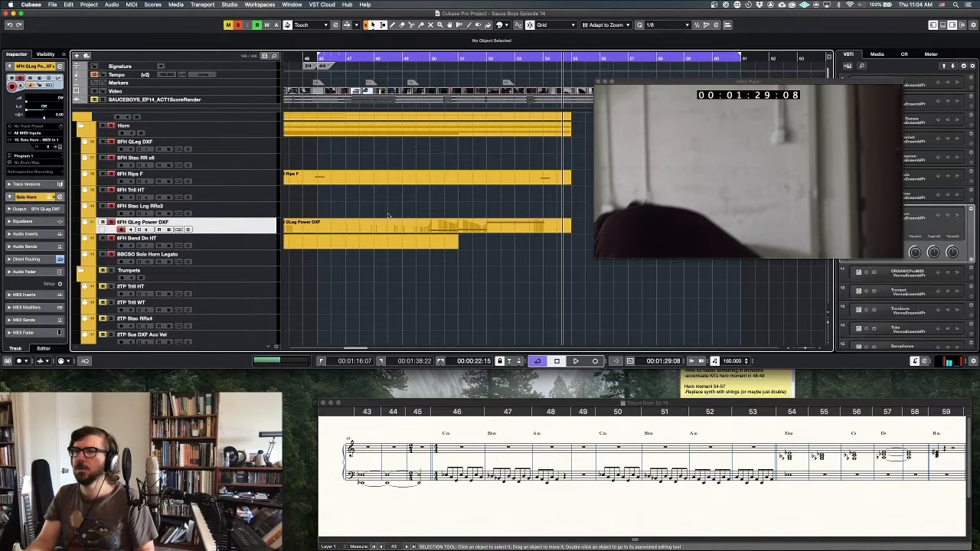
key(KP_1)
key(space)
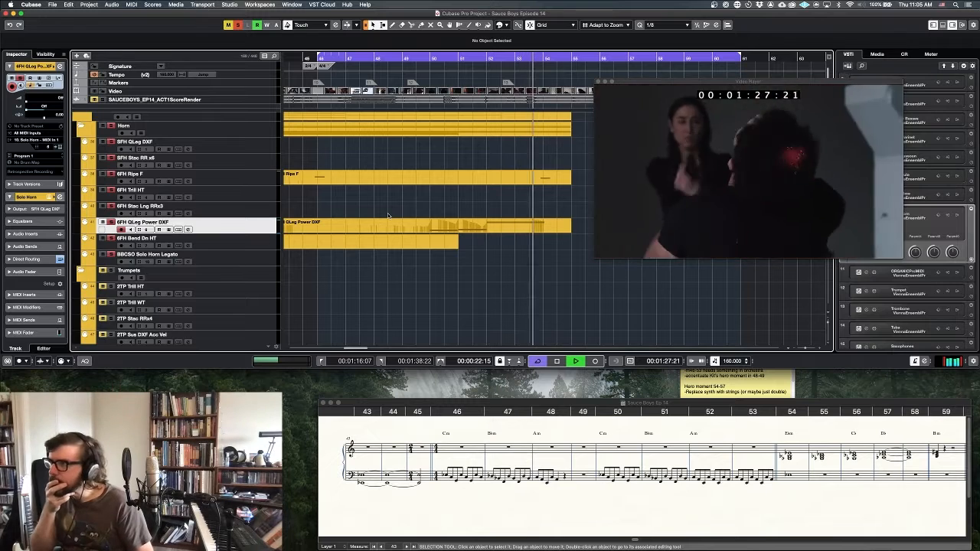
key(space)
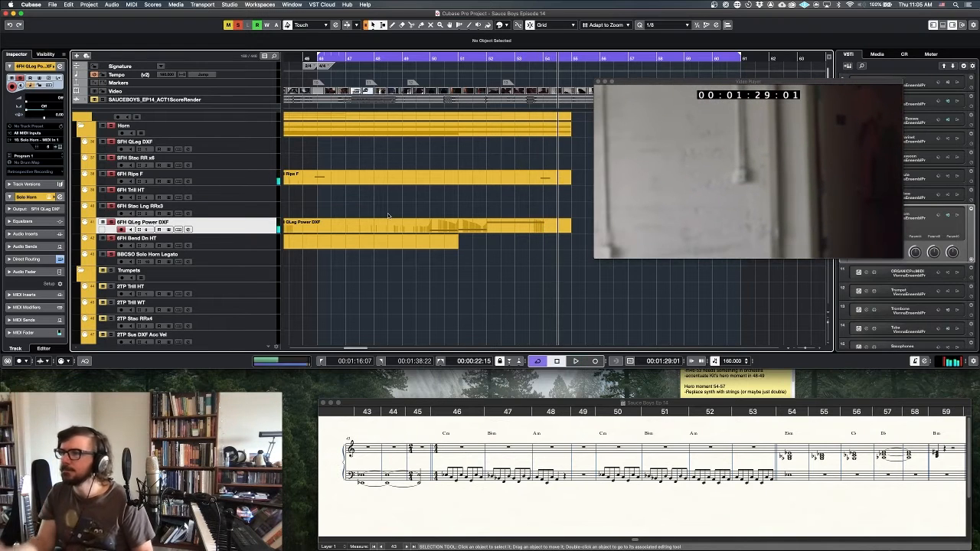
Redraw the recorded 6FH QLeg Power DXF modulation curve to decay through bars 50 and 51, rising sharply at each new note
double_click(462, 228)
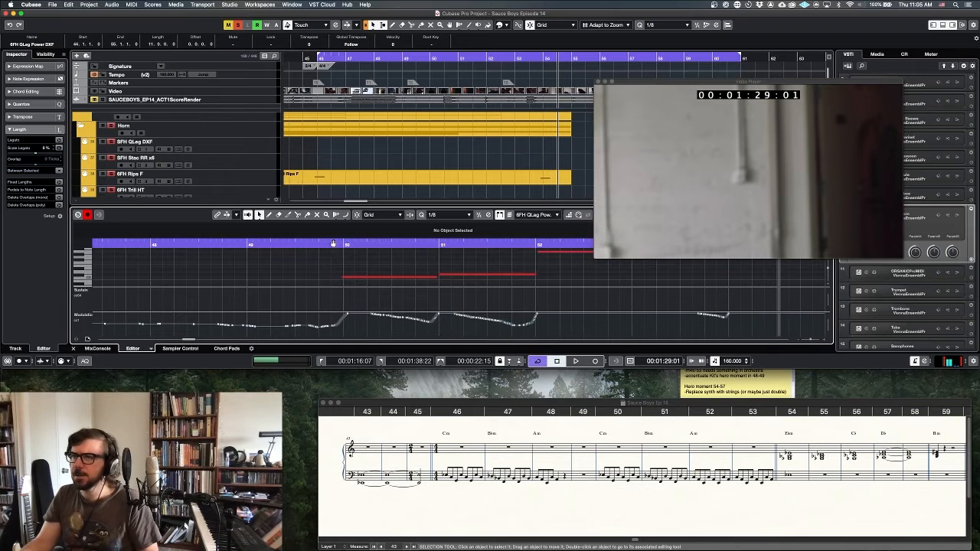
click(335, 241)
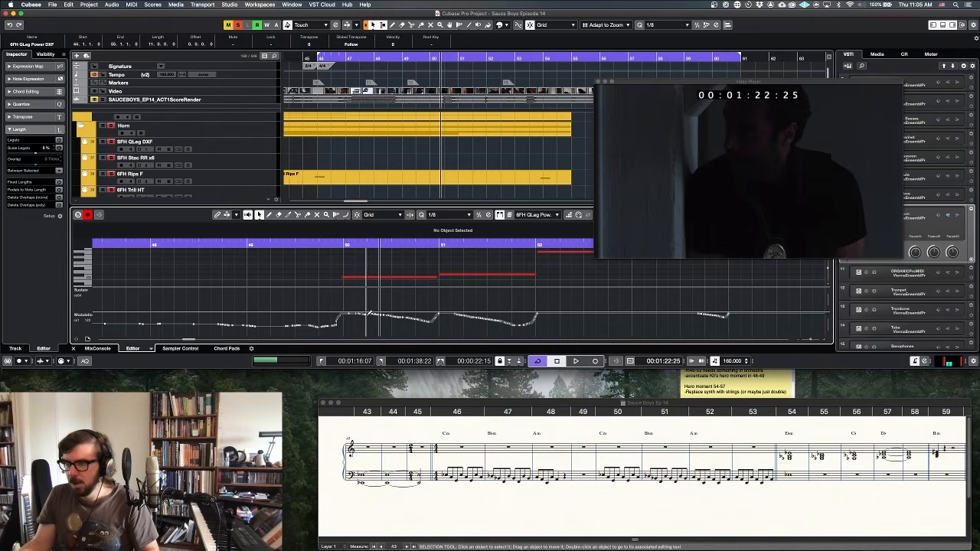
drag(408, 321, 437, 318)
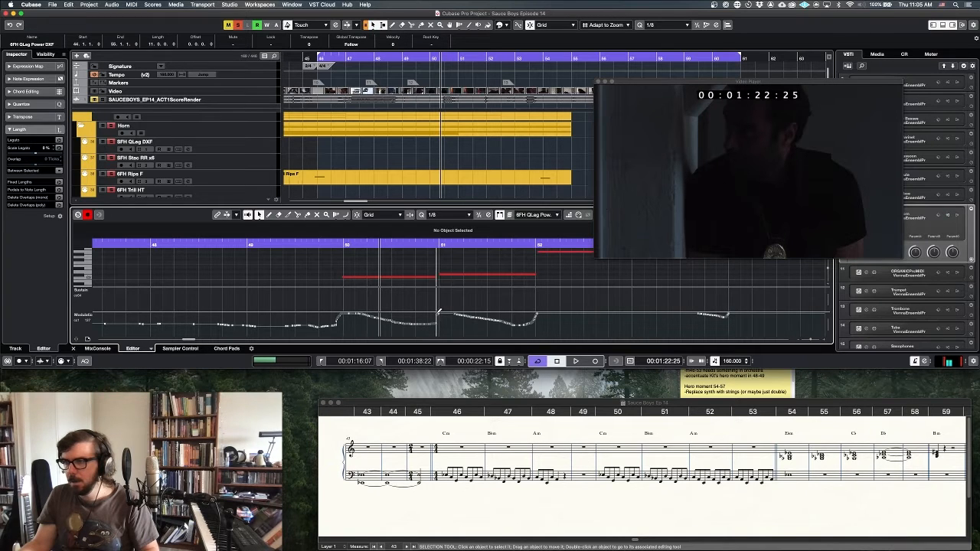
drag(444, 310, 536, 321)
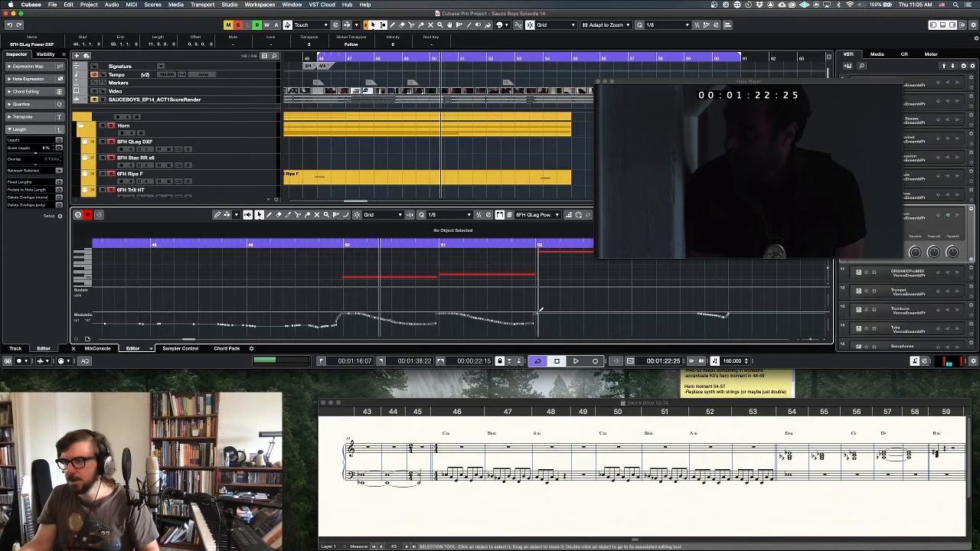
Nudge the start of the high note slightly ahead of bar 52 and play back the line from before bar 50
drag(538, 251, 537, 252)
click(300, 244)
key(space)
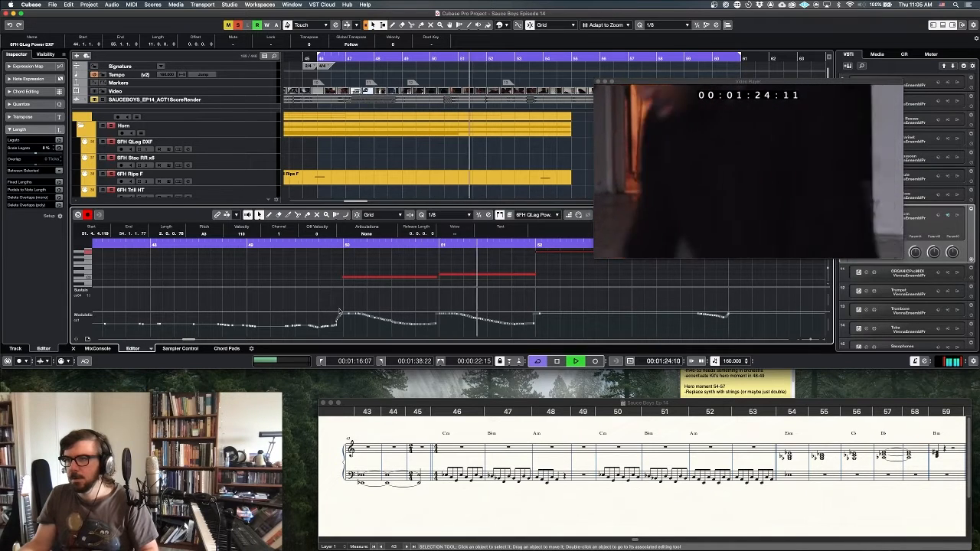
key(space)
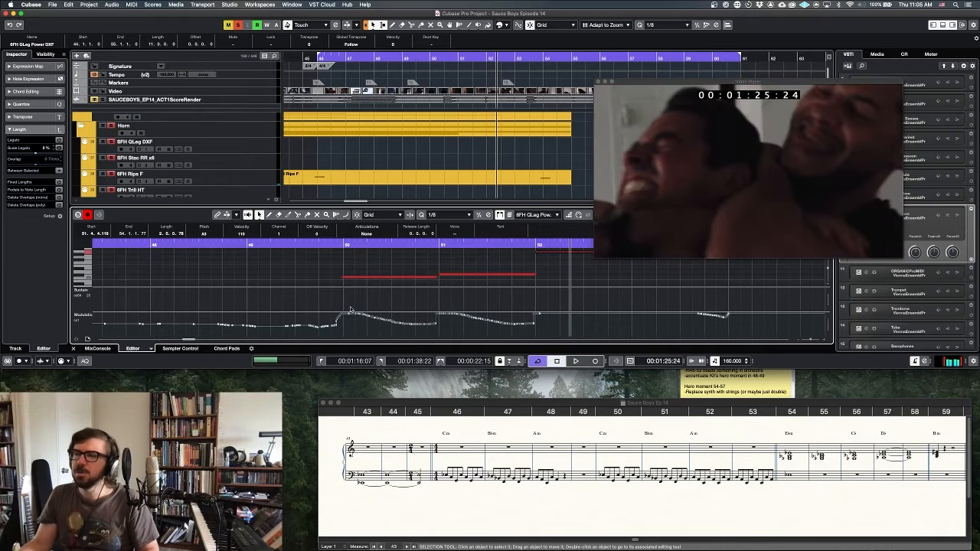
Redraw shallower modulation decays in bars 50 and 51 and a dip and swell through bars 52–53, then audition and close the editor
click(362, 313)
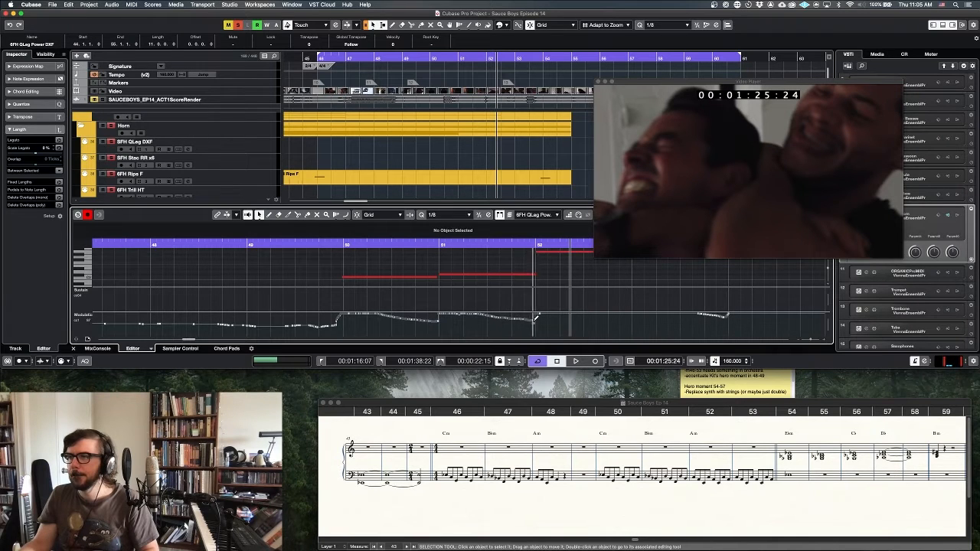
drag(551, 312, 724, 312)
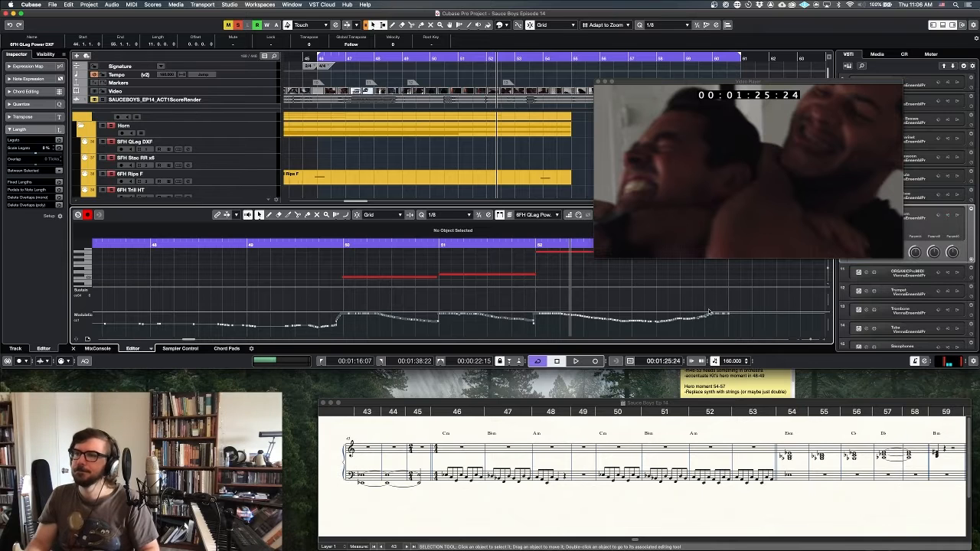
click(302, 243)
key(space)
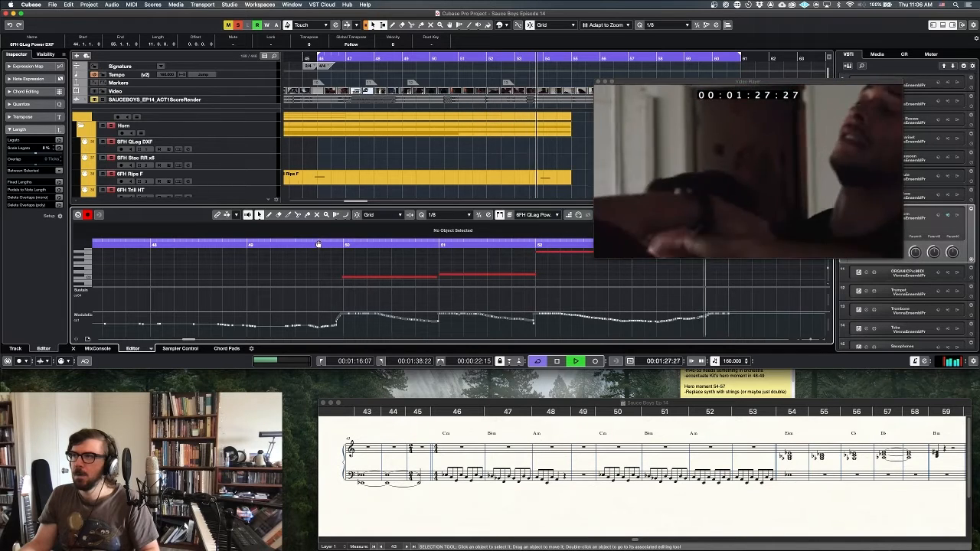
key(space)
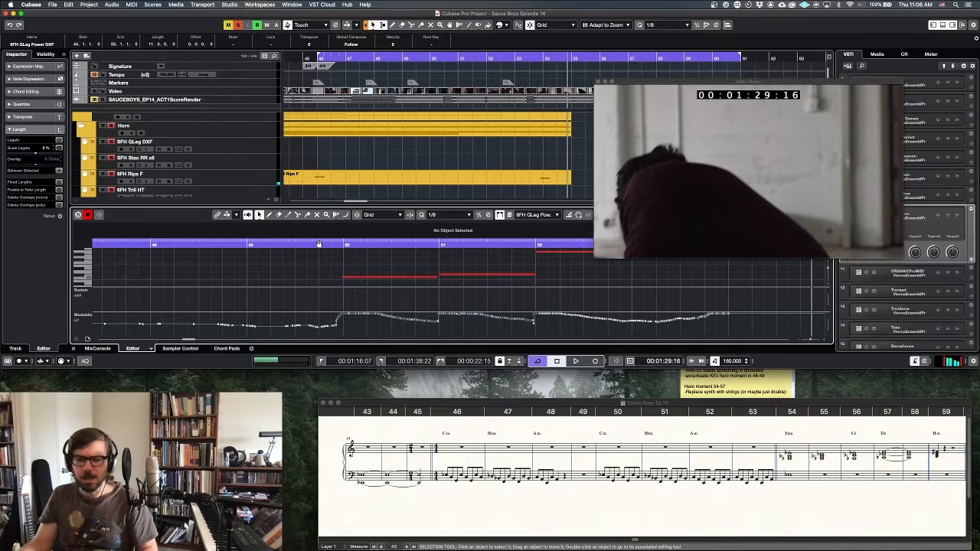
key(Return)
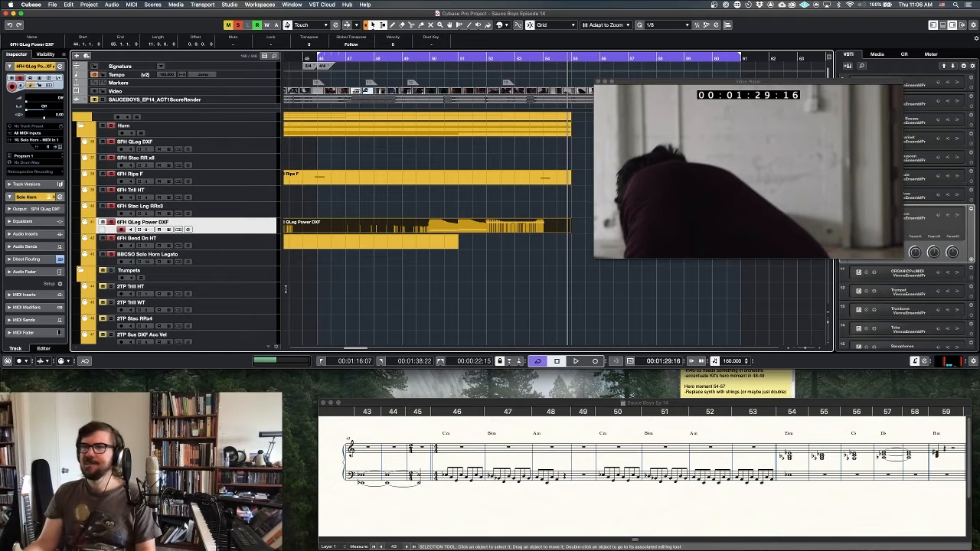
Solo the Trombones folder, split the TBN Bd HT part at bar 46 and delete everything after the split
scroll(292, 288, down, 6)
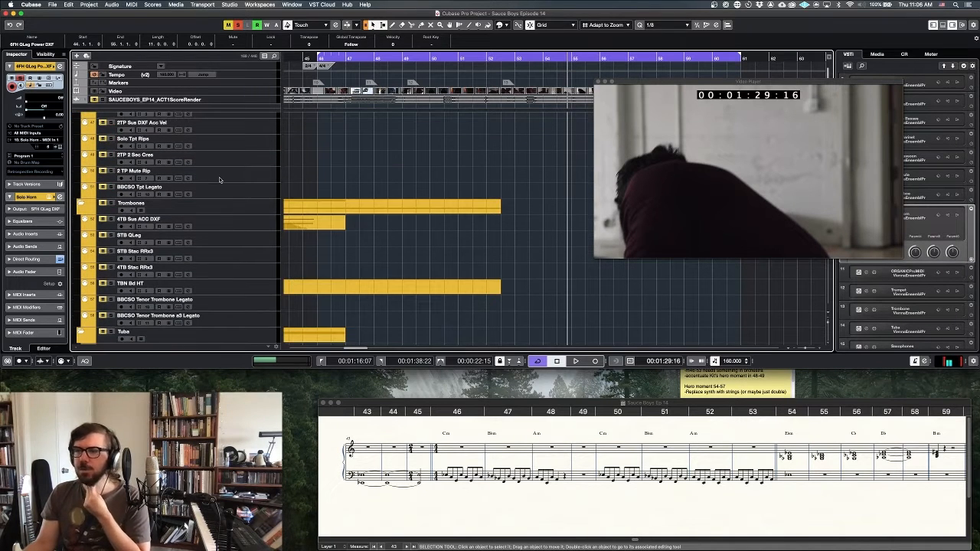
click(111, 203)
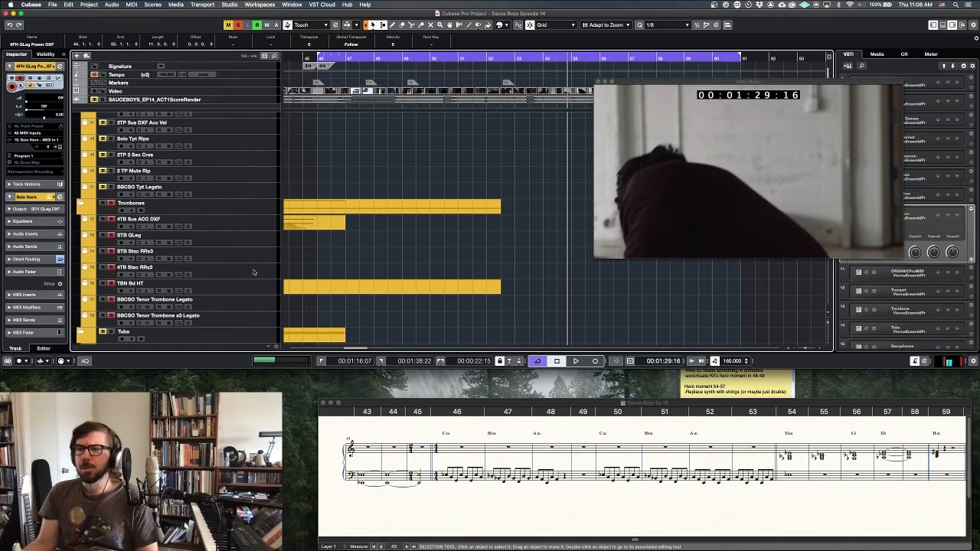
alt+click(317, 288)
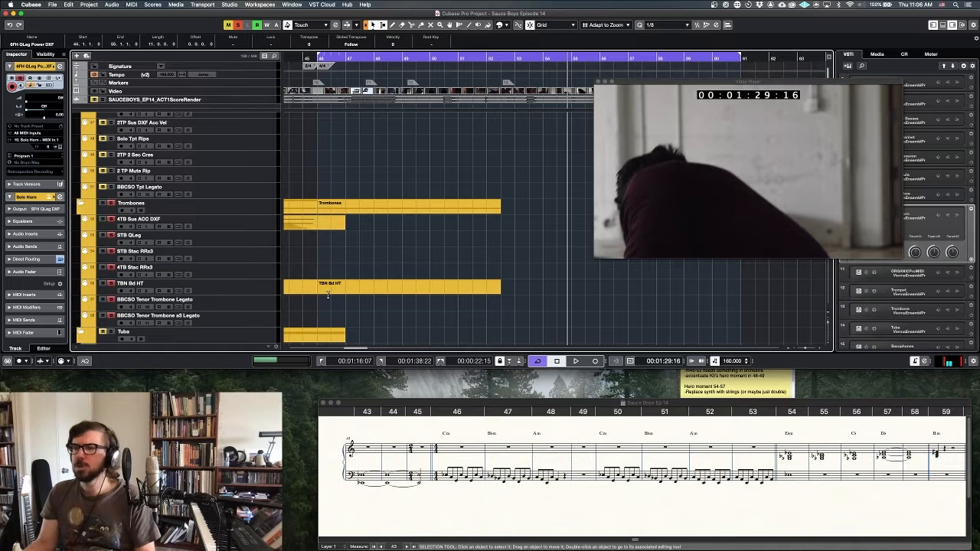
click(329, 292)
key(Delete)
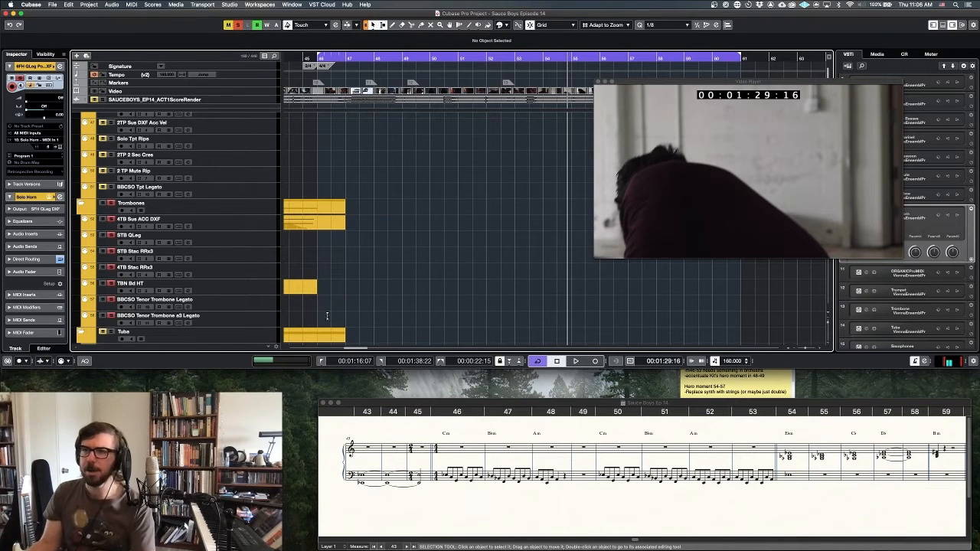
Arm the 4TB Sus ACC DXF trombone track, play the cue briefly from bar 46 and return to the loop start
click(262, 277)
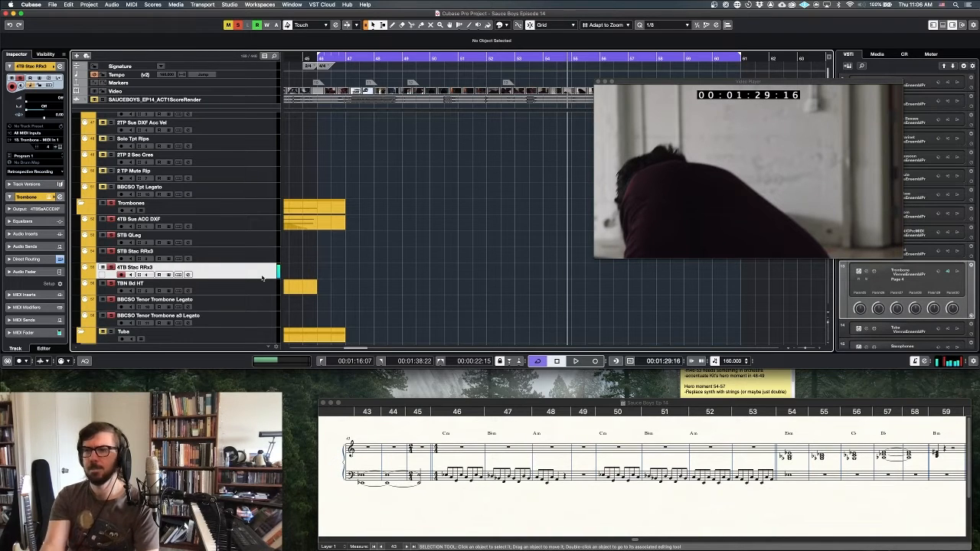
click(263, 228)
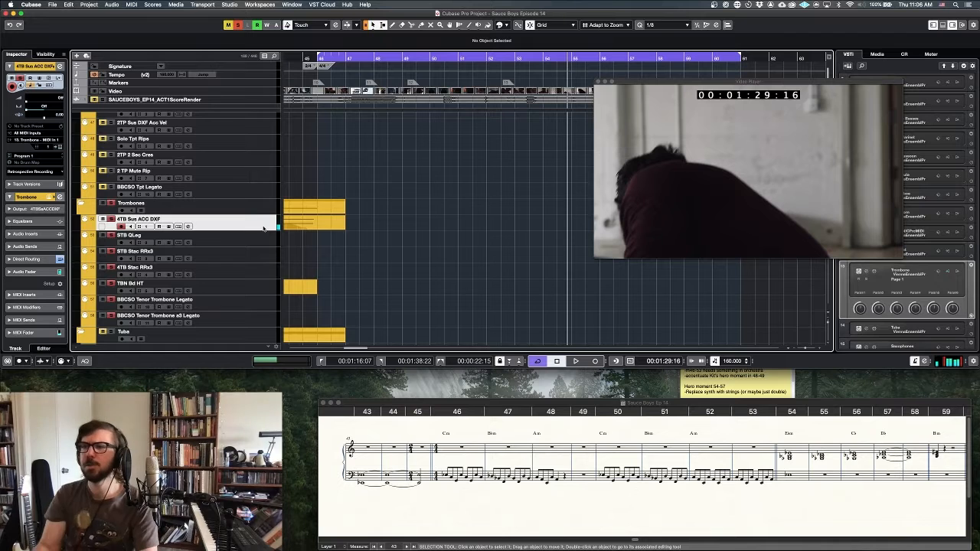
scroll(327, 246, left, 5)
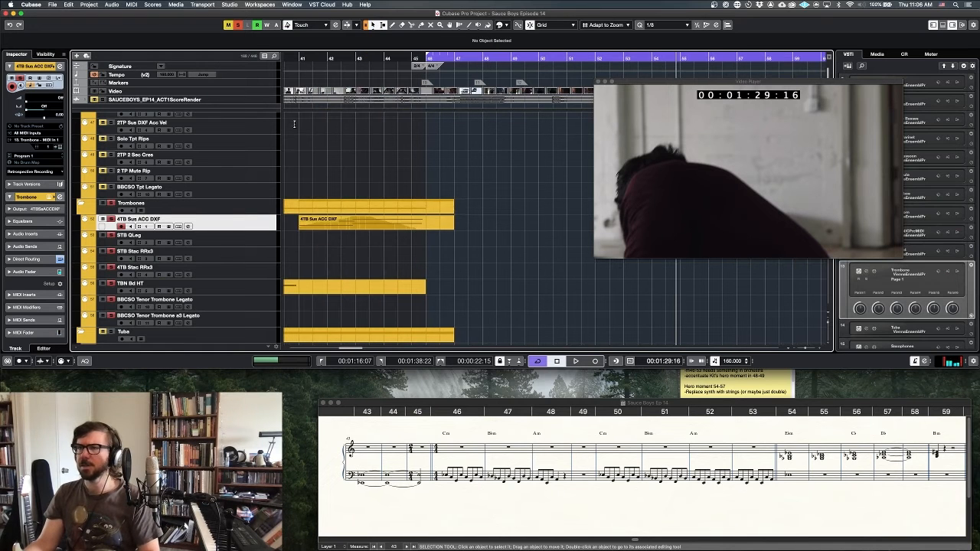
click(300, 58)
key(space)
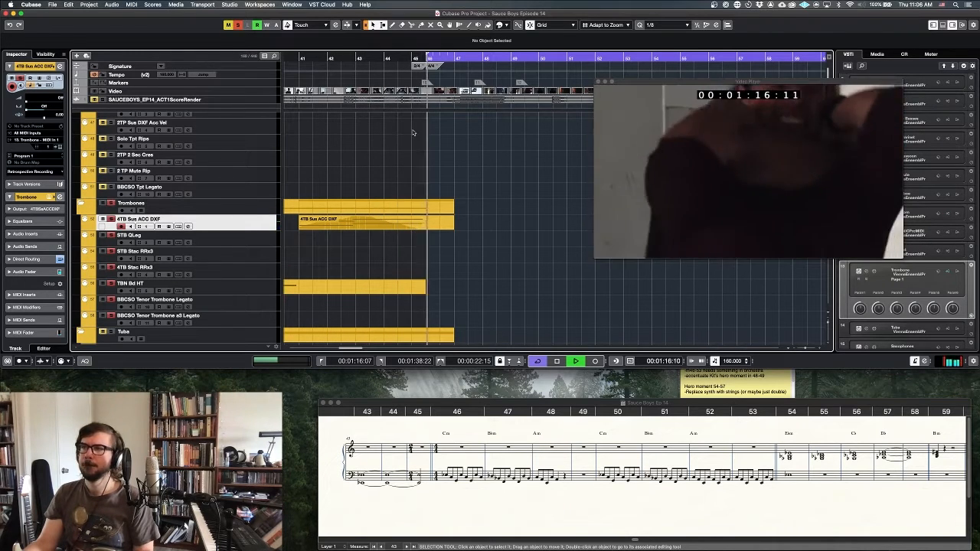
key(space)
key(KP_1)
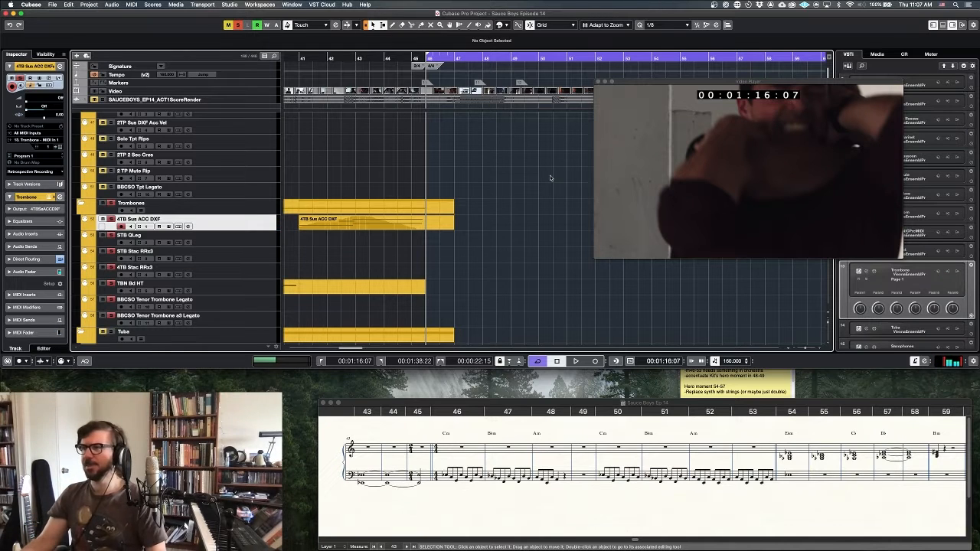
Set the loop start to bar 50 and record the trombone line on 4TB Sus ACC DXF into bar 54
click(514, 170)
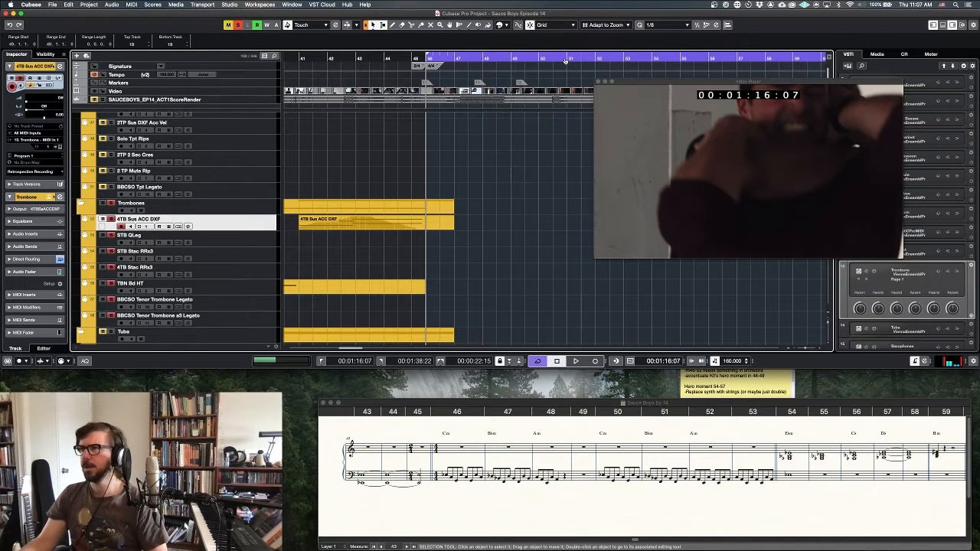
super+click(540, 56)
key(KP_Multiply)
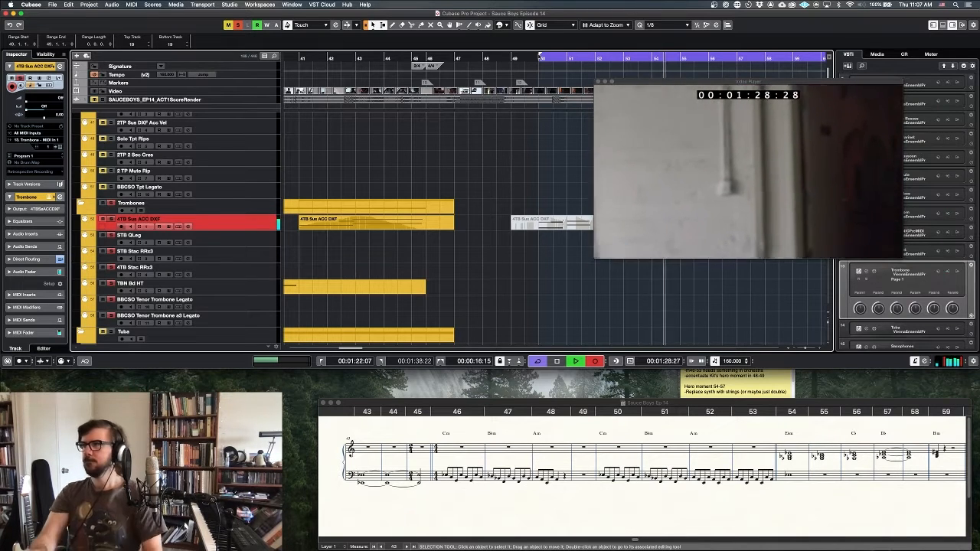
key(space)
Open the recorded 4TB Sus ACC DXF part in the note editor and audition it from bar 50 into bar 54
key(space)
scroll(502, 199, right, 8)
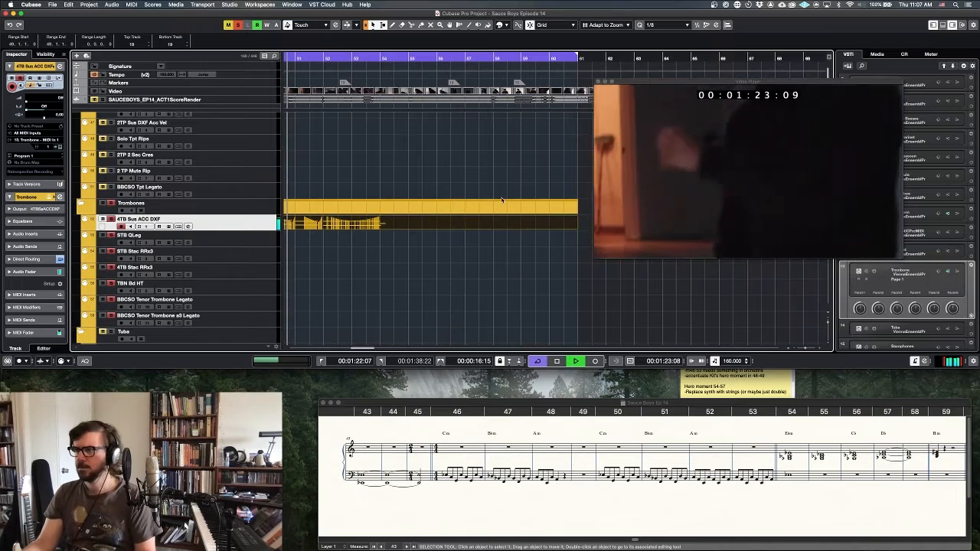
click(411, 227)
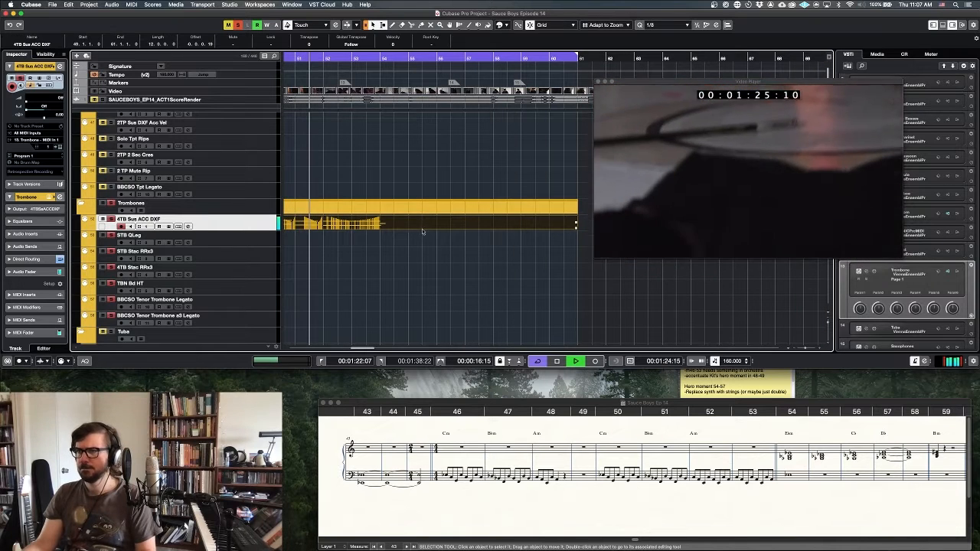
key(Return)
key(space)
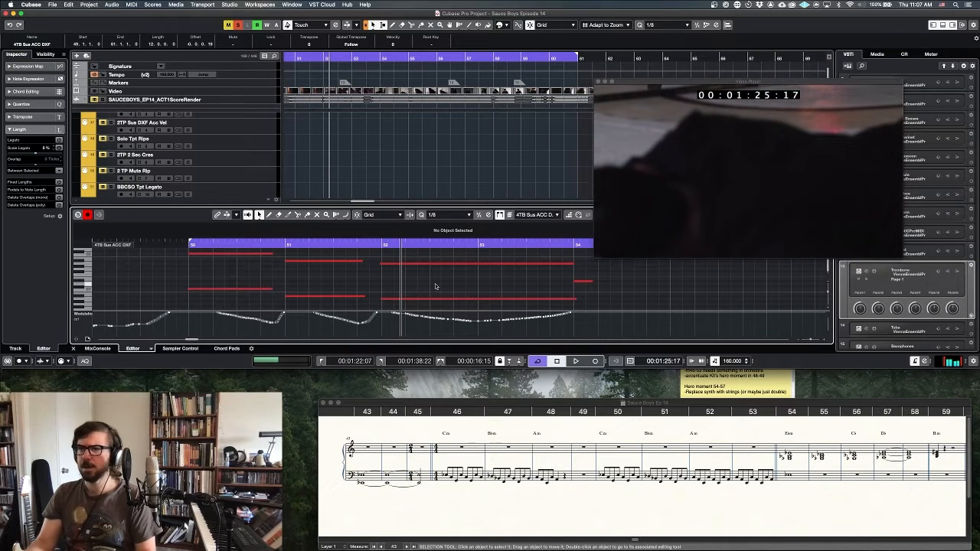
key(space)
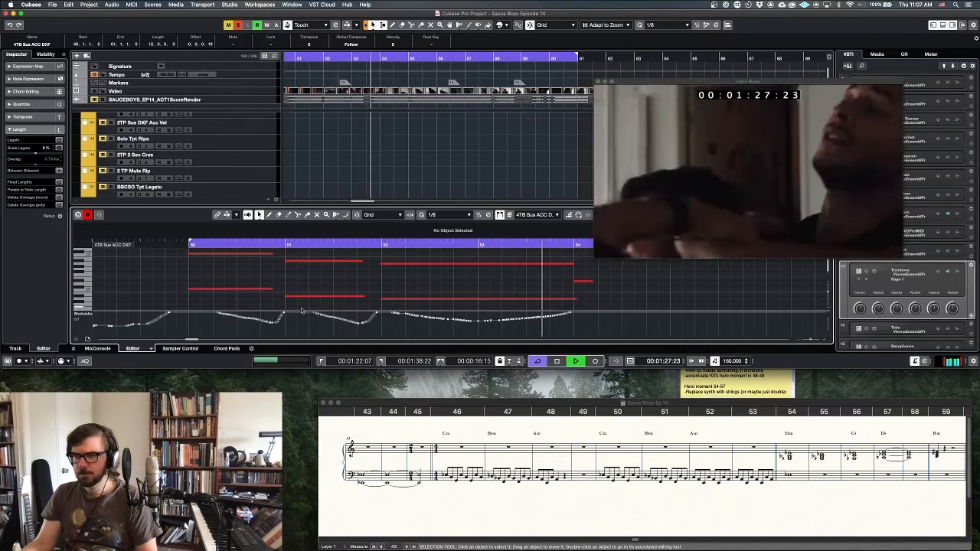
key(space)
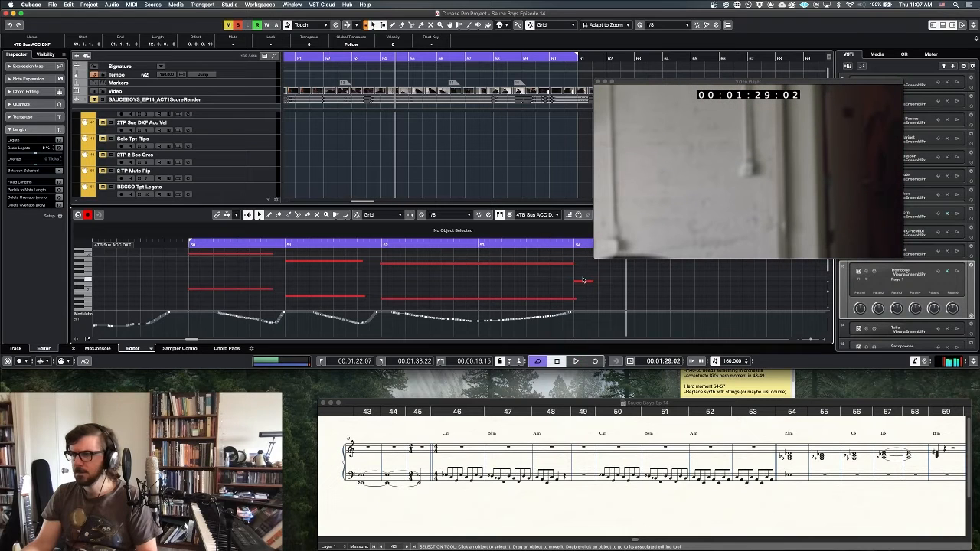
Trim the end of the upper long trombone note to just before bar 54 and close the note editor
click(578, 299)
drag(573, 265, 570, 265)
click(558, 276)
key(Return)
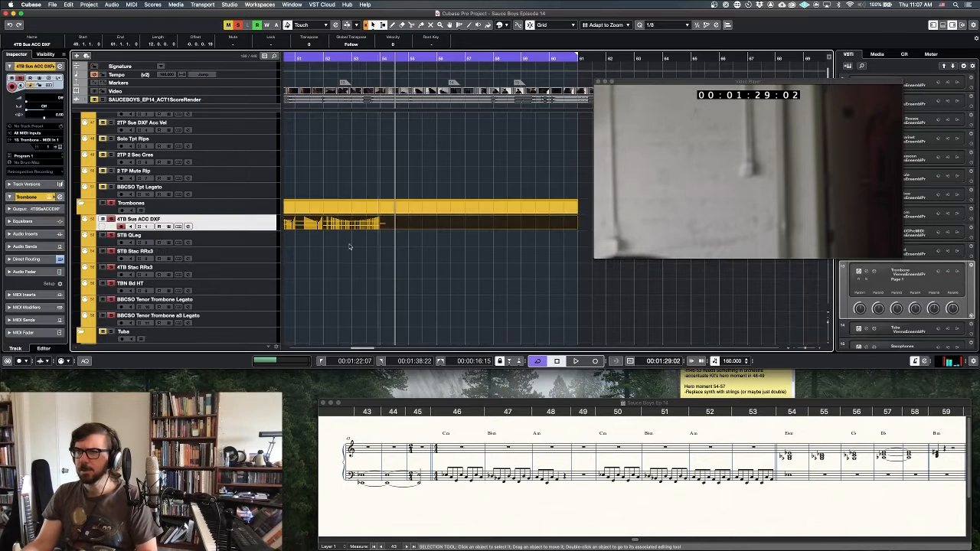
scroll(157, 287, down, 3)
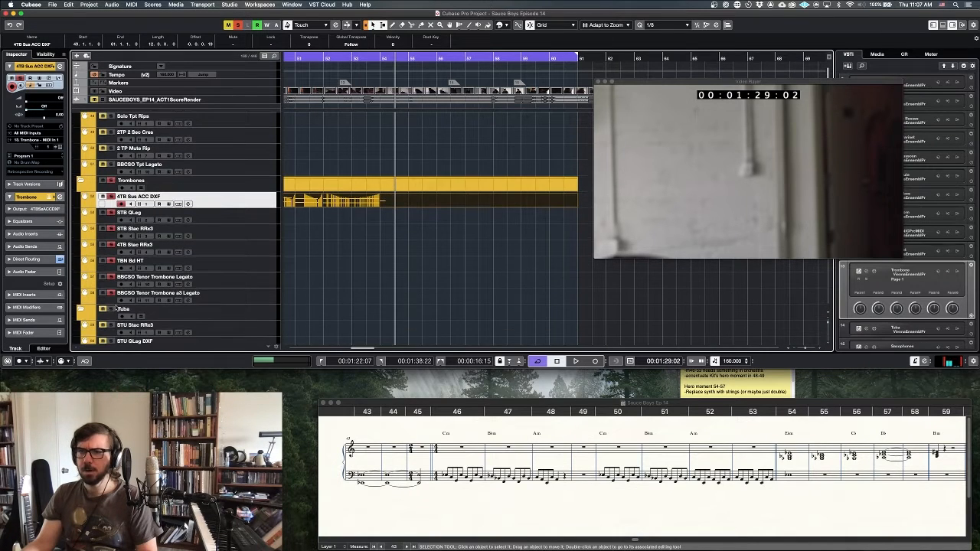
click(253, 335)
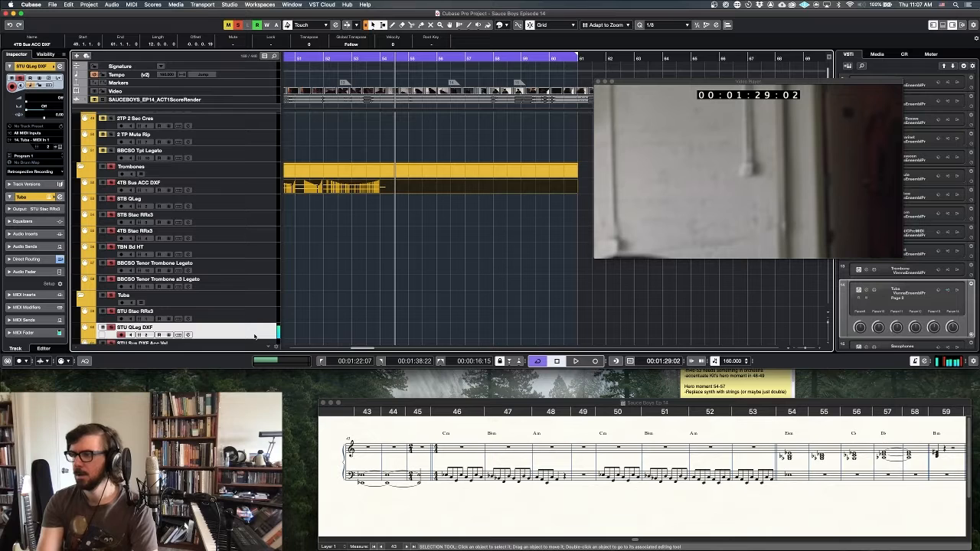
key(KP_1)
key(KP_Multiply)
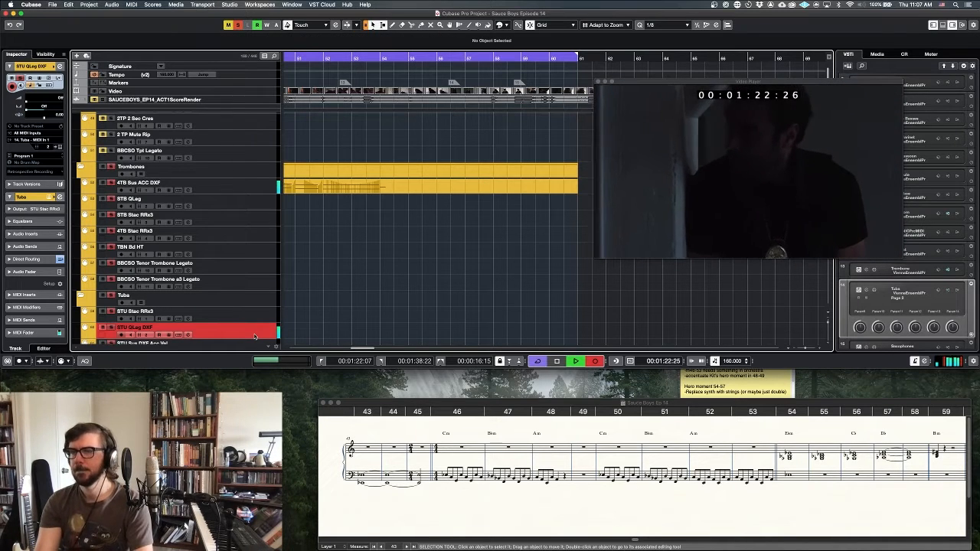
key(KP_0)
scroll(345, 312, left, 3)
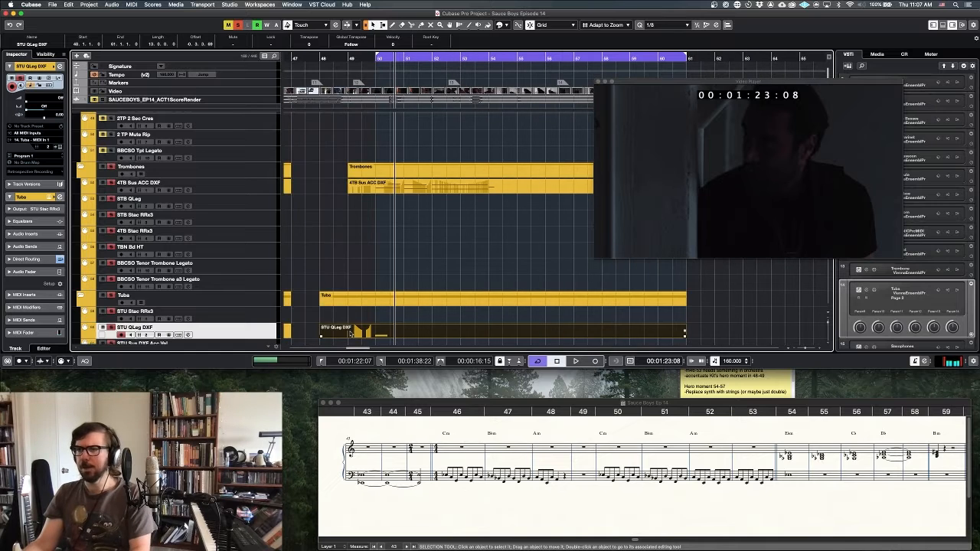
key(BackSpace)
Record the tuba line on the STU Sus DXF Acc Vel track from bar 49 into bar 54
scroll(221, 300, down, 2)
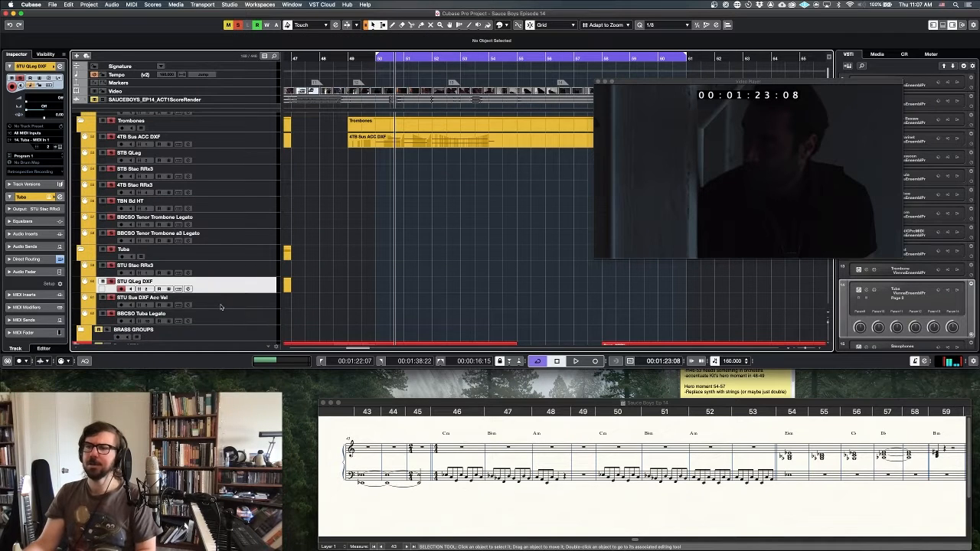
click(220, 307)
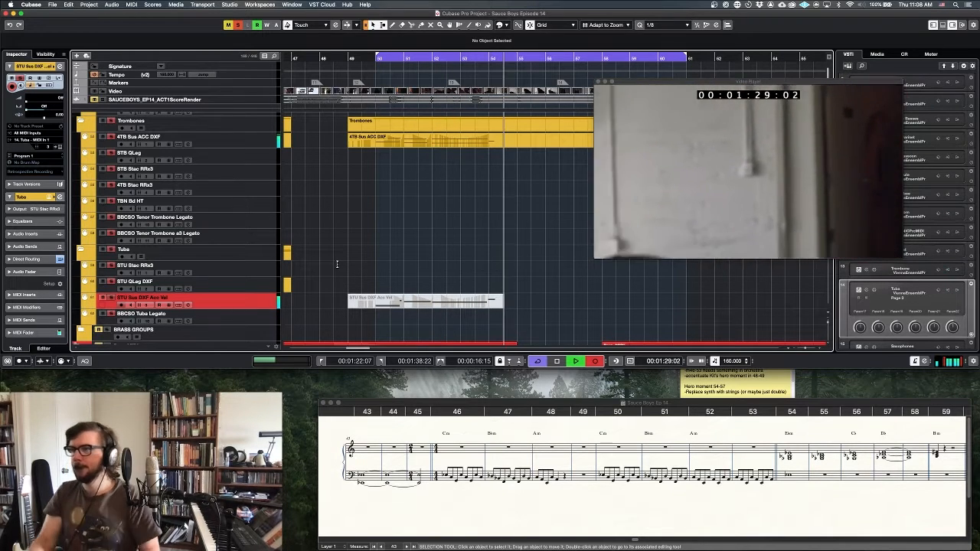
key(space)
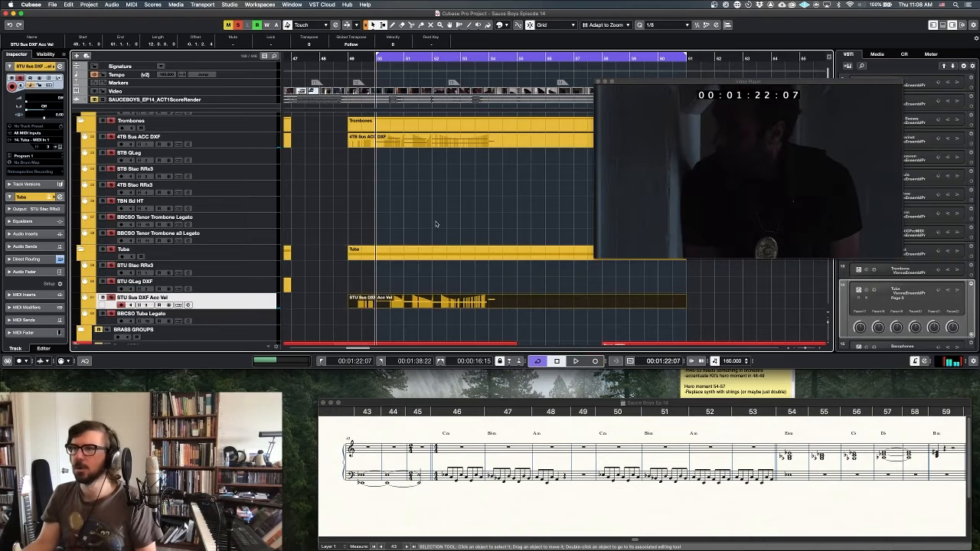
Set the loop start to bar 45, clear all mutes and solos, and play back the full cue
scroll(436, 223, left, 3)
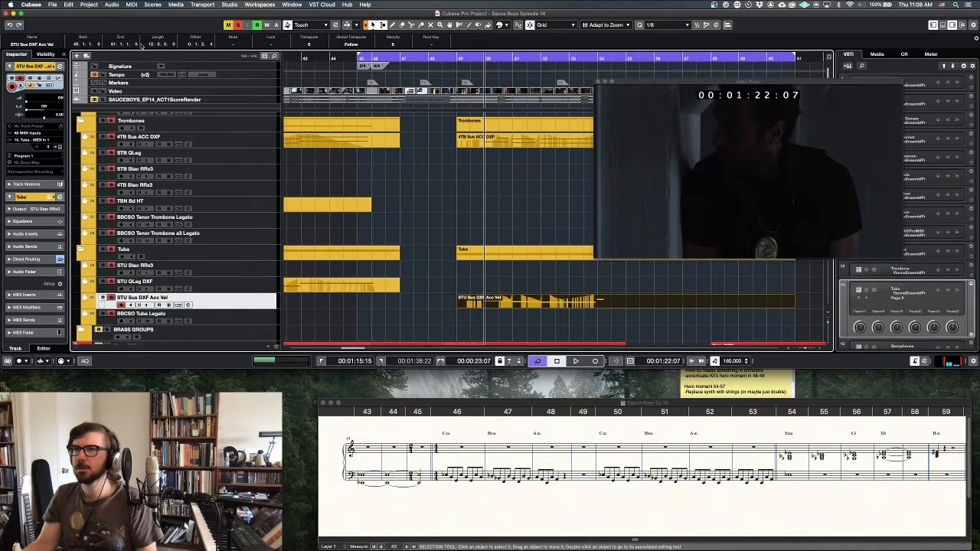
click(405, 191)
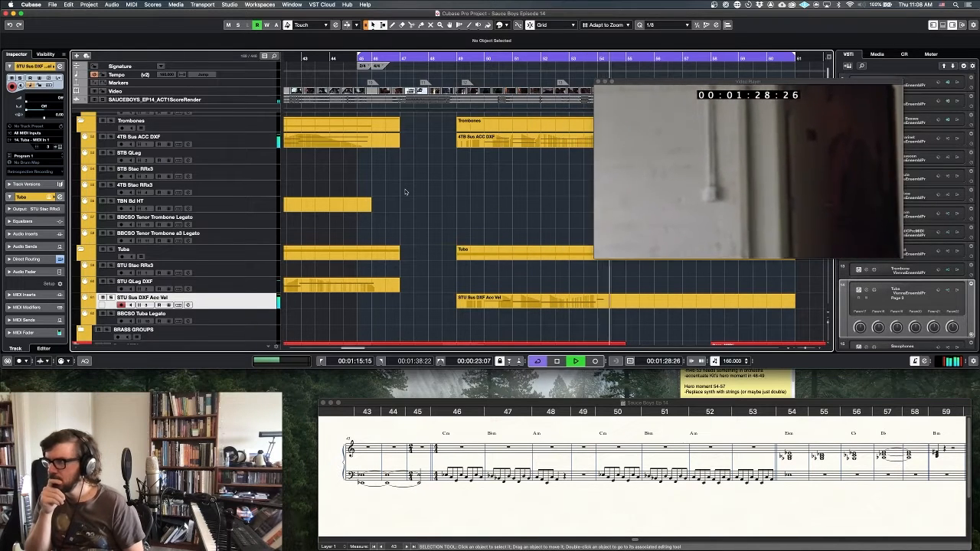
key(space)
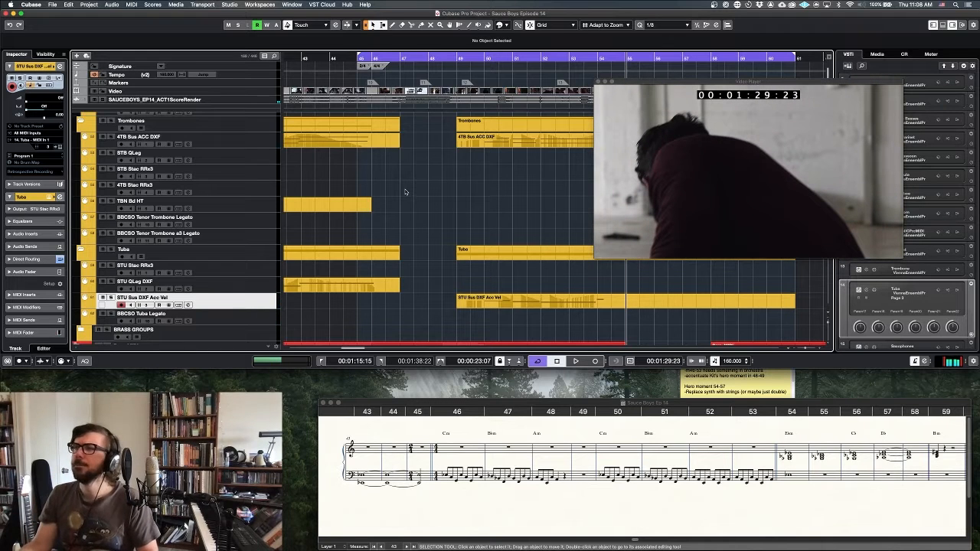
Split the 6FH Rips F part around bar 49 and delete that one-bar section
scroll(406, 192, right, 4)
scroll(409, 191, up, 5)
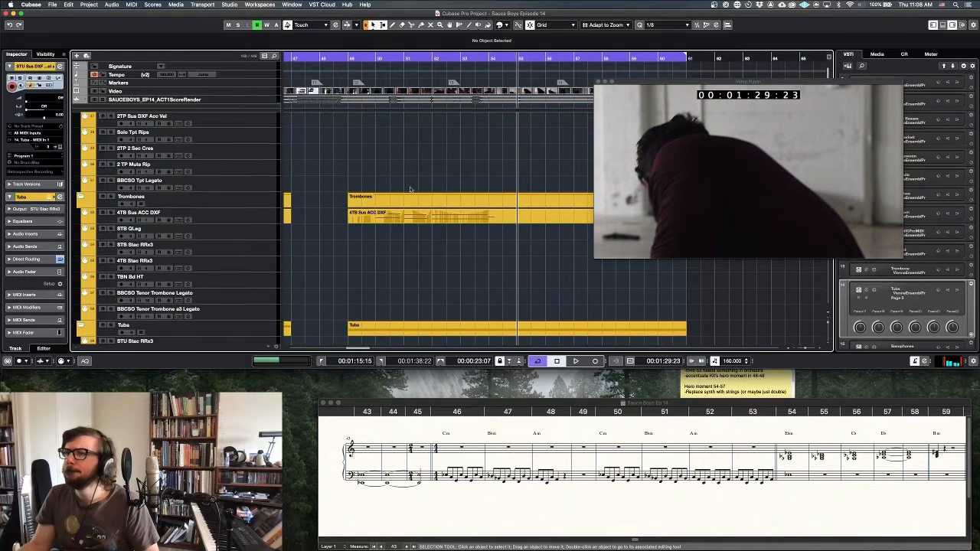
scroll(419, 131, up, 12)
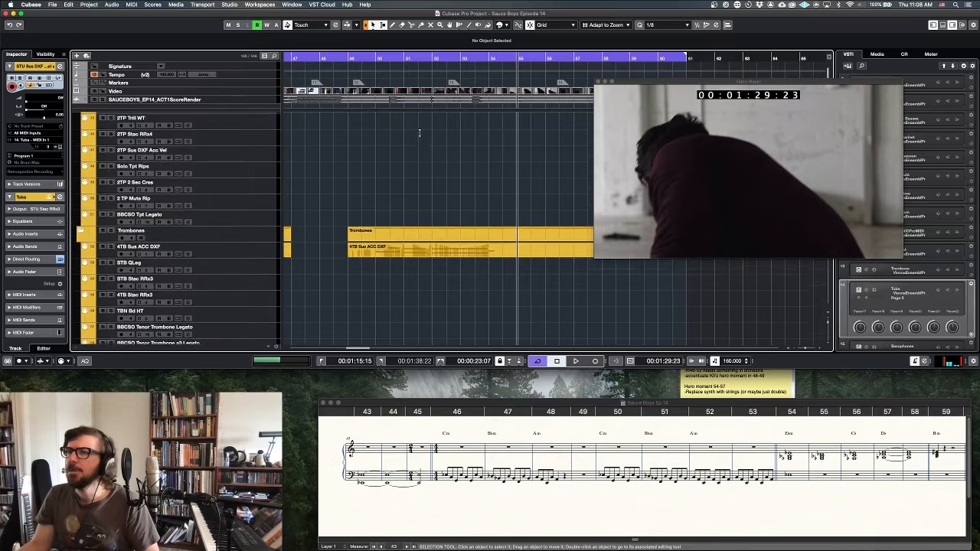
scroll(419, 130, up, 1)
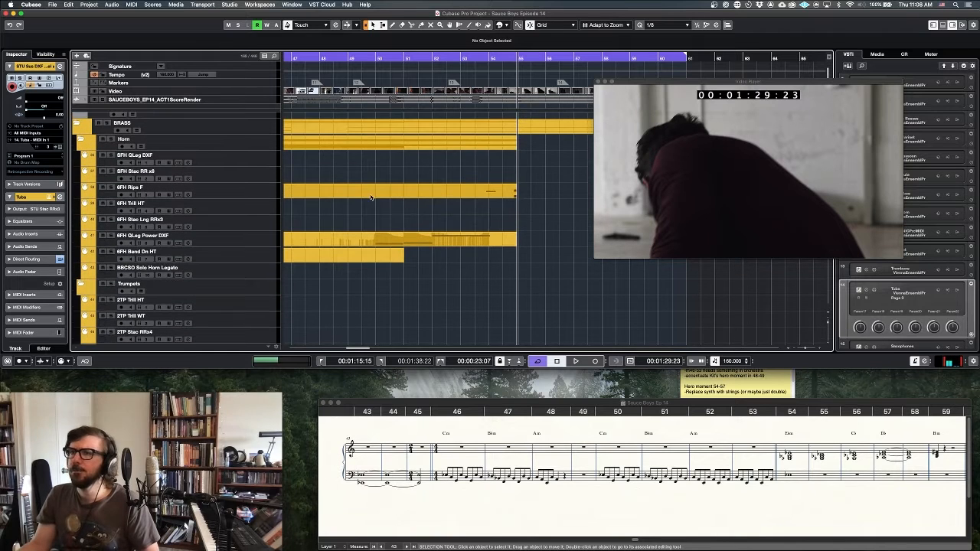
alt+click(373, 195)
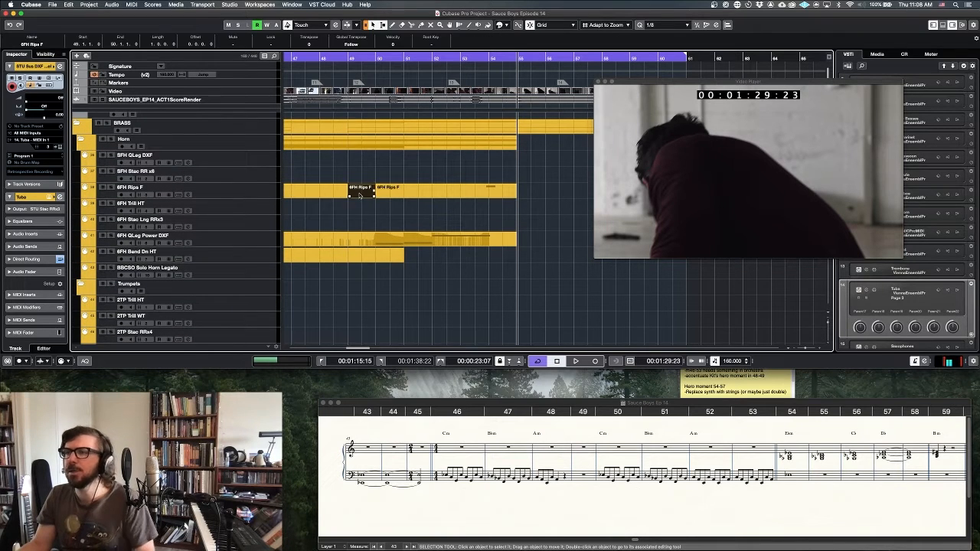
key(Delete)
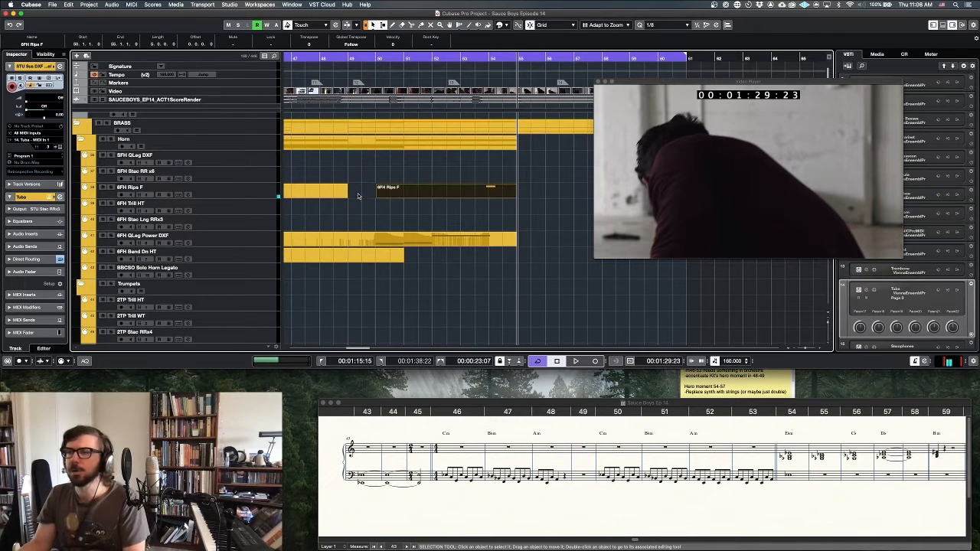
Set the loop start to bar 49 and audition the horn entrance into bar 50
ctrl+click(350, 58)
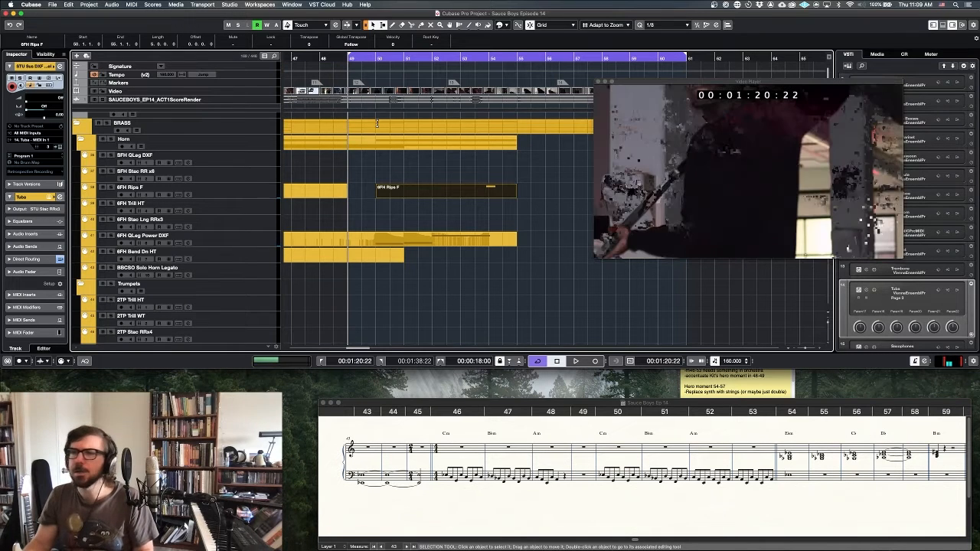
key(space)
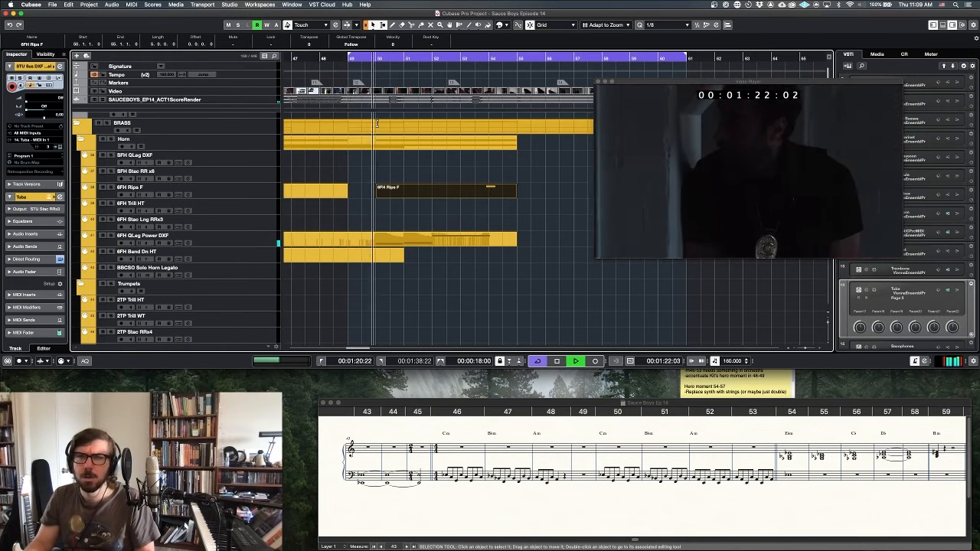
key(space)
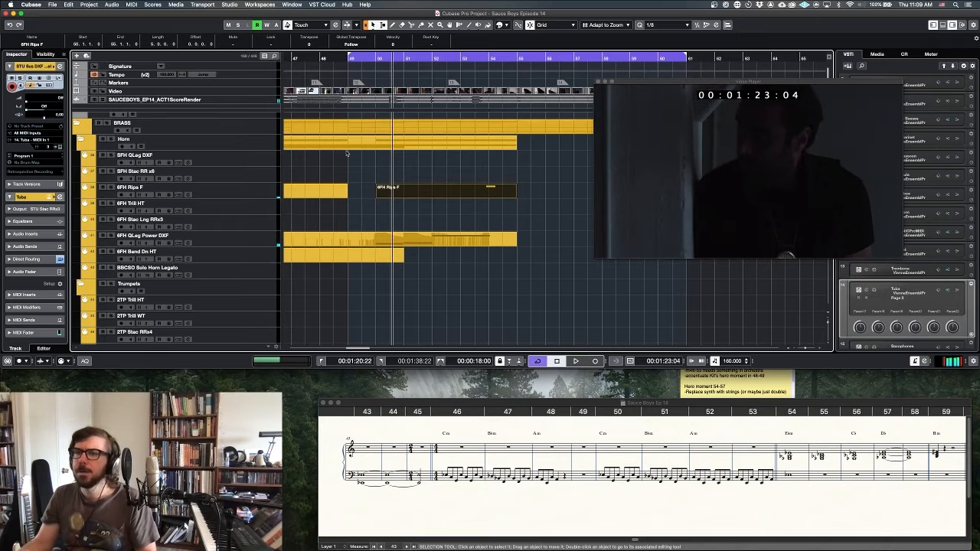
Examine the 6FH QLeg Power DXF notes and modulation around bars 49–51 in the note editor, then close it
double_click(382, 244)
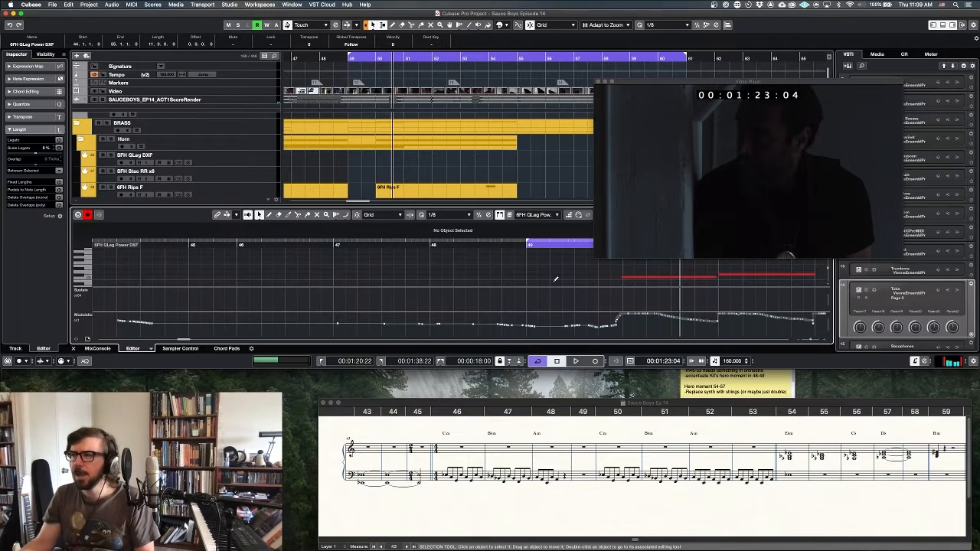
scroll(556, 280, right, 3)
scroll(440, 272, down, 3)
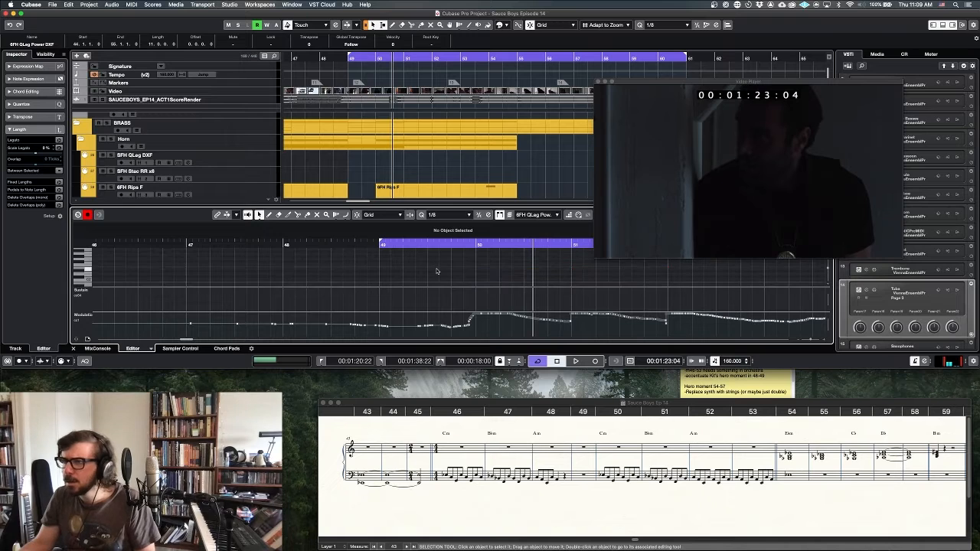
scroll(448, 269, up, 2)
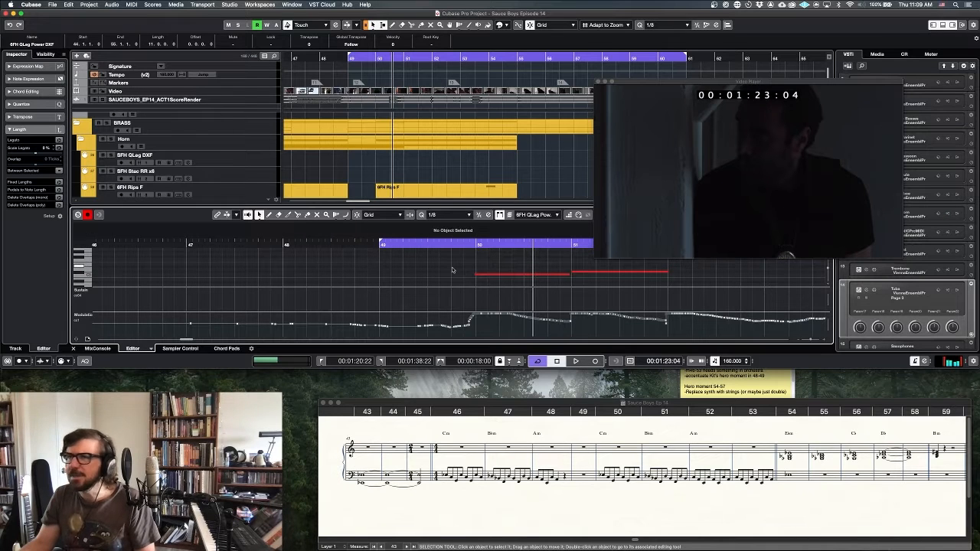
key(Return)
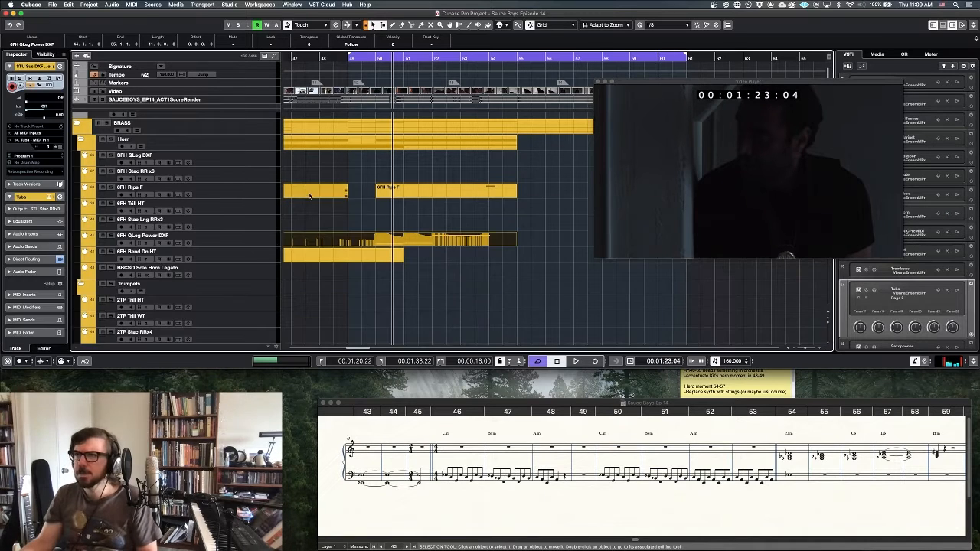
Record a new rip on the 6FH Rips F track from bar 49 and audition it with the horns soloed
click(256, 194)
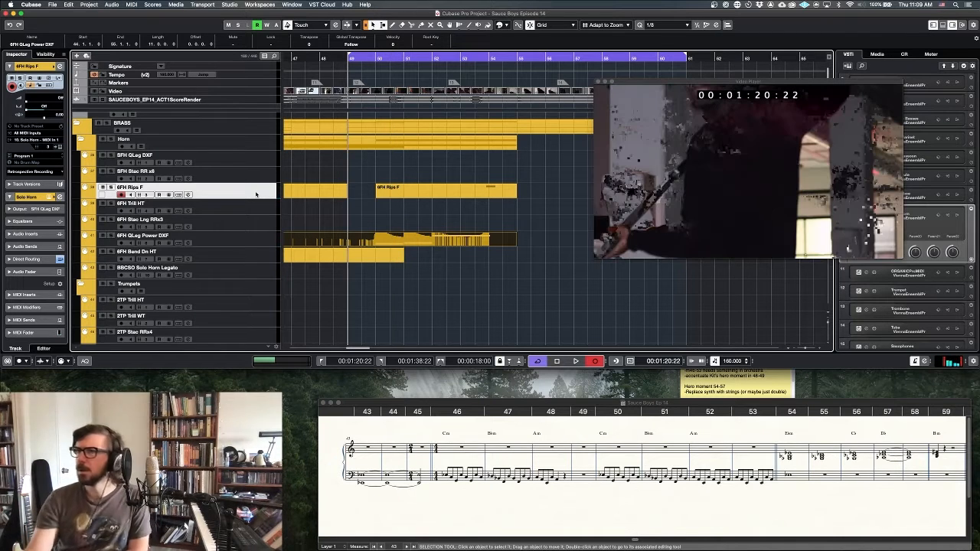
click(255, 194)
key(space)
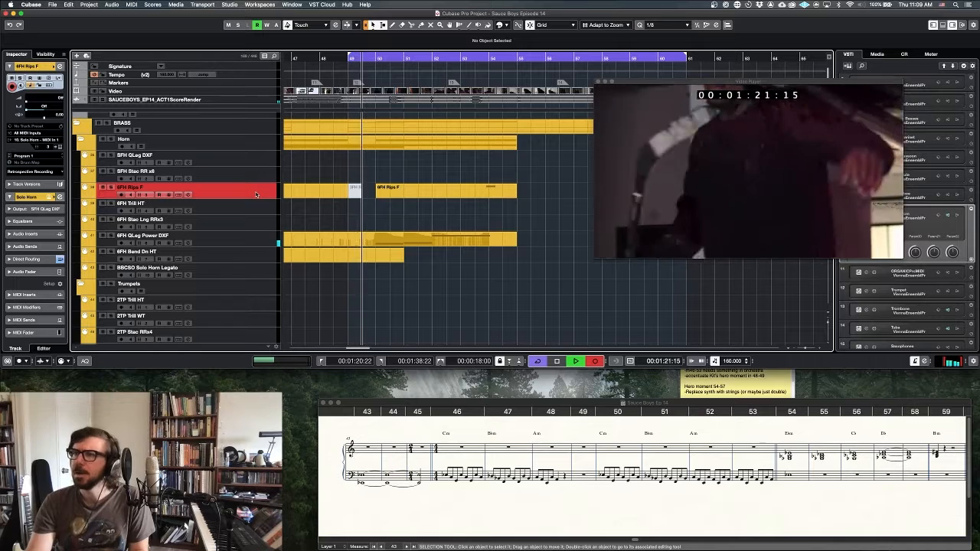
key(space)
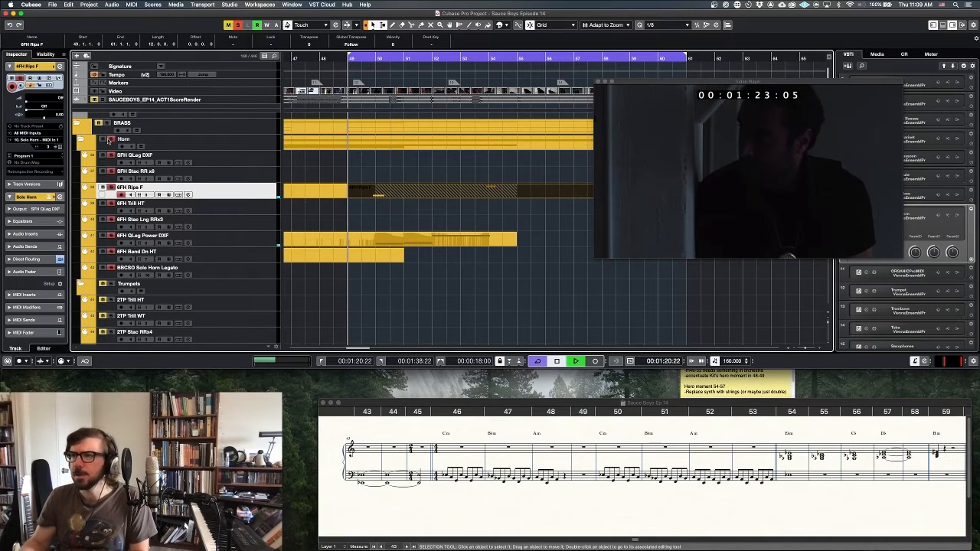
key(space)
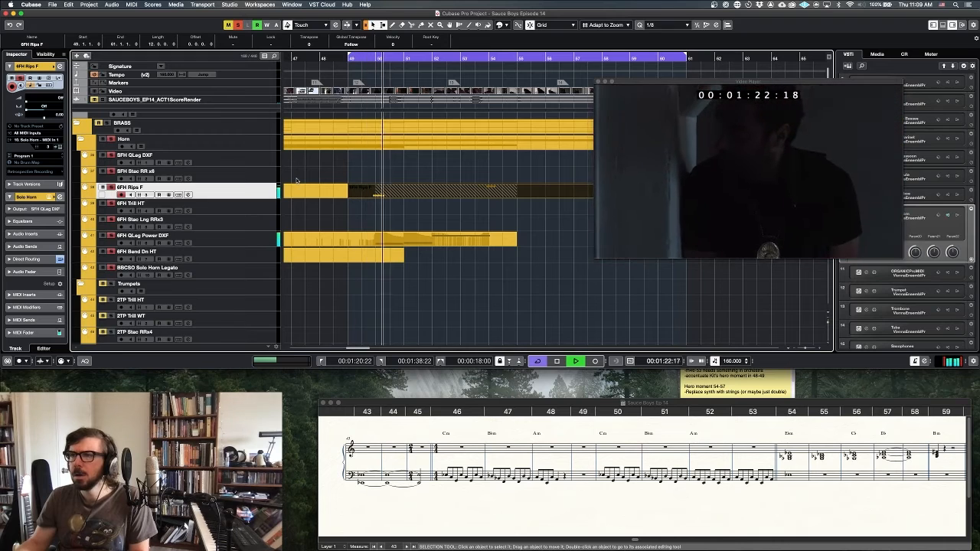
key(space)
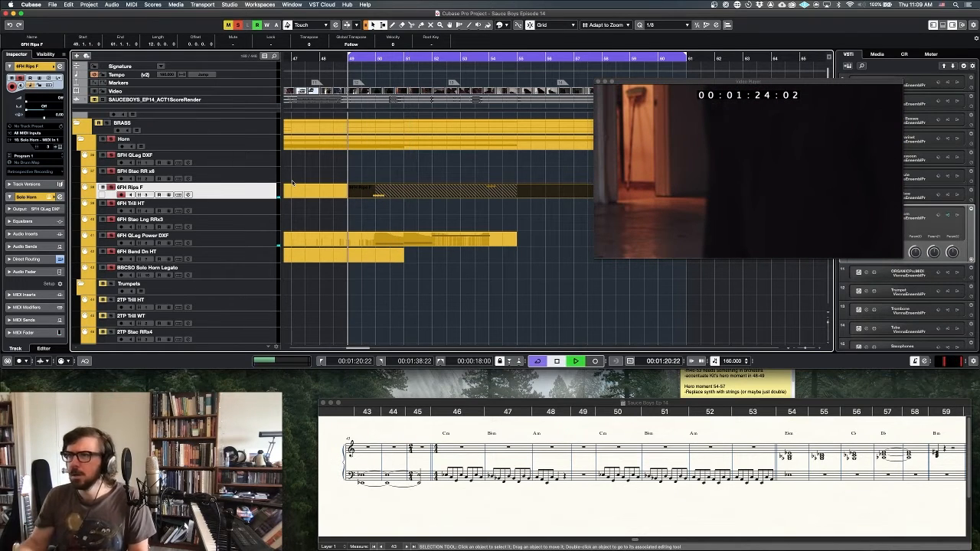
Merge the 6FH Rips F parts, split the result at bar 55 and delete everything after it
click(387, 175)
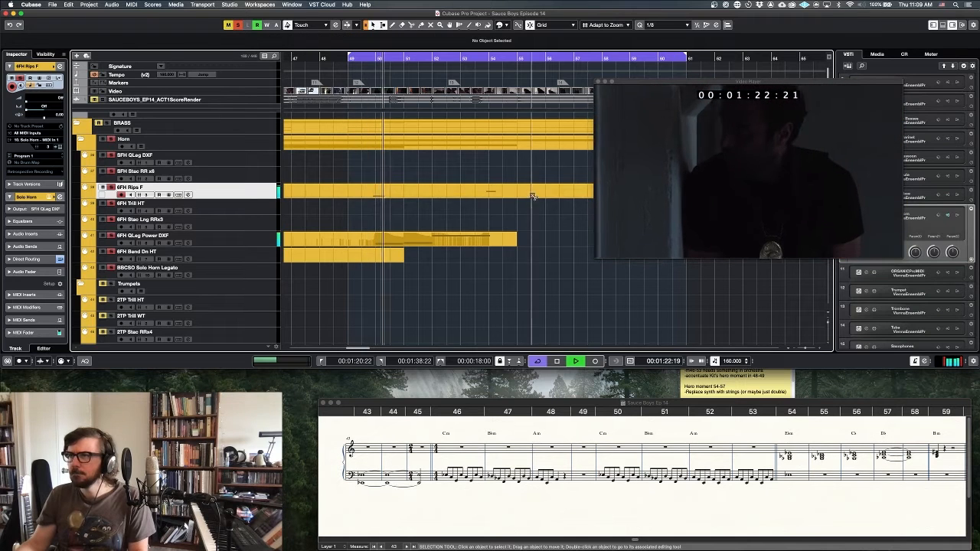
alt+click(519, 194)
click(529, 193)
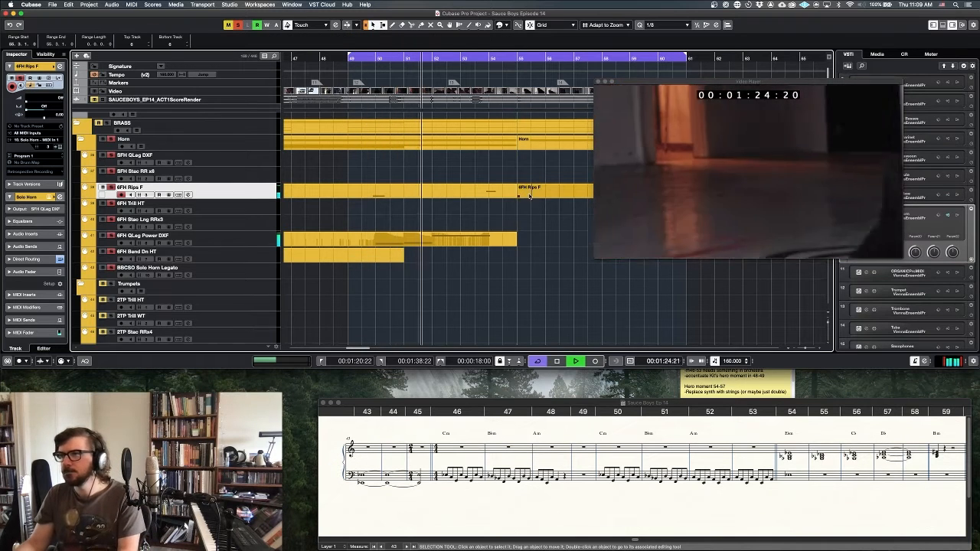
key(Delete)
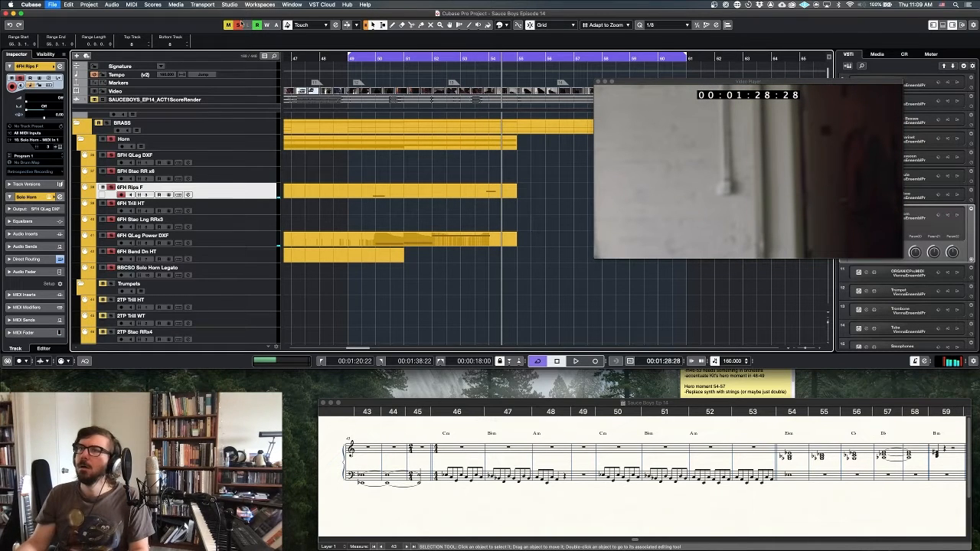
Set the loop start to bar 46 and play back the full cue while reviewing the trombone, tuba and percussion tracks
scroll(320, 205, down, 8)
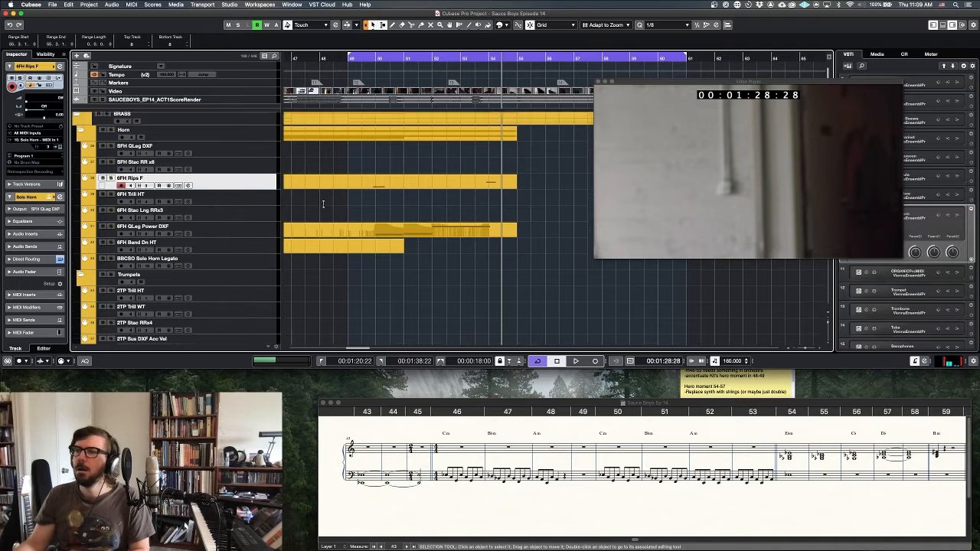
scroll(320, 205, left, 5)
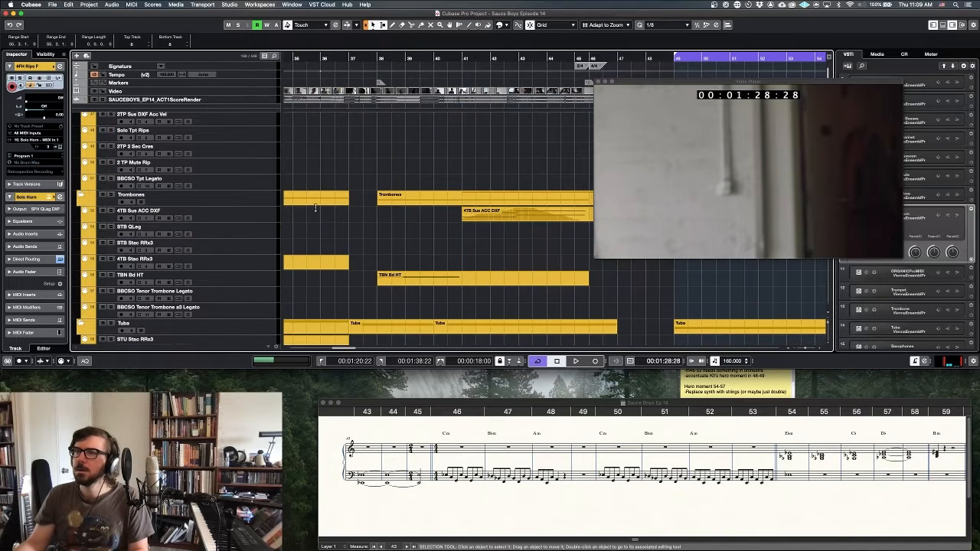
scroll(520, 88, right, 2)
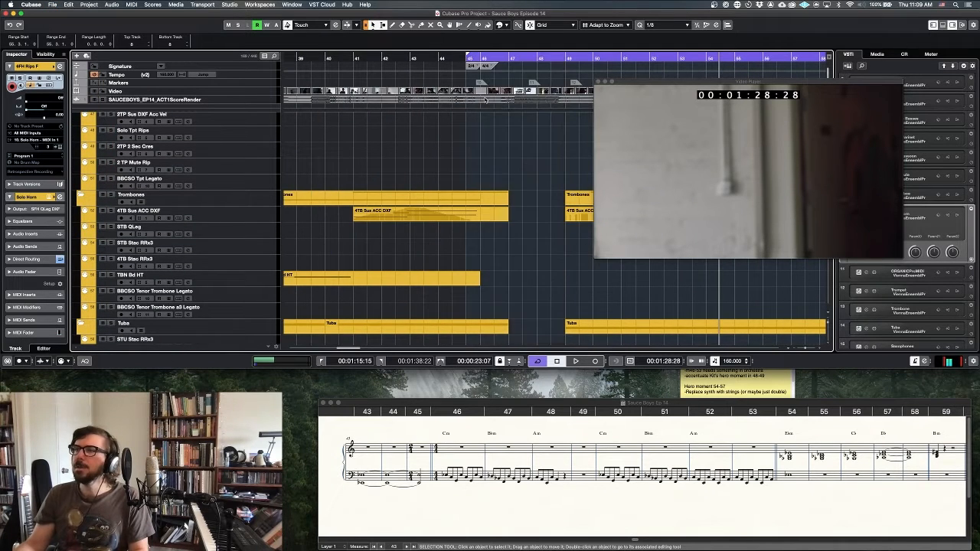
scroll(485, 100, right, 4)
scroll(447, 134, down, 2)
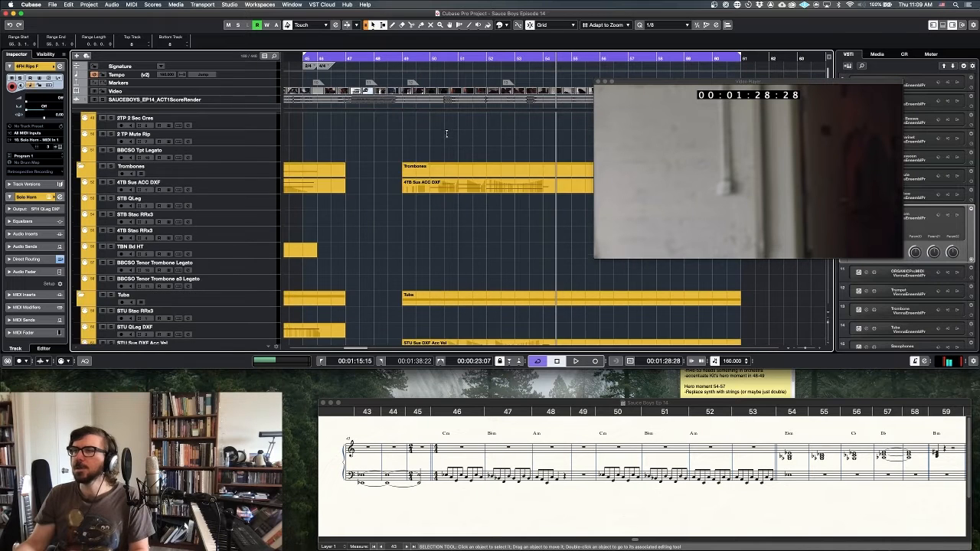
scroll(447, 134, down, 15)
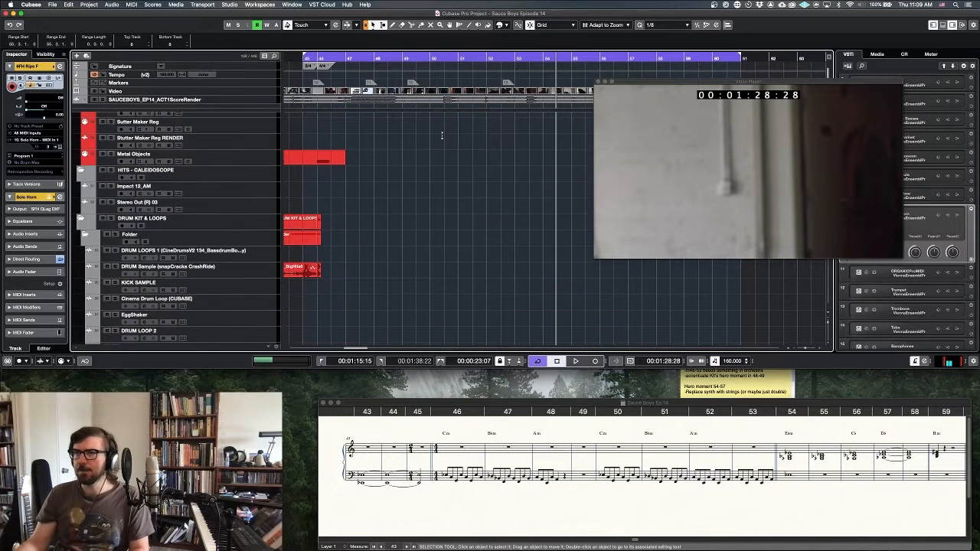
key(space)
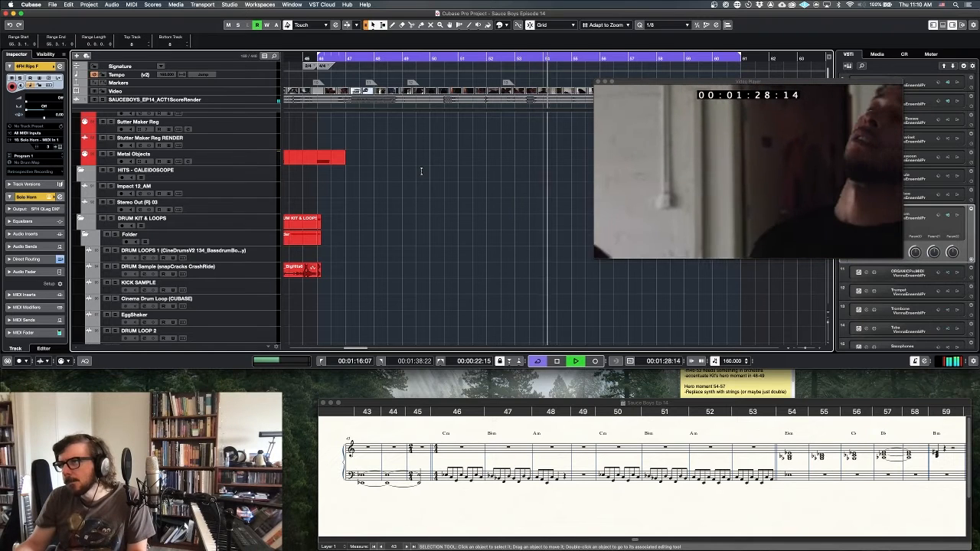
scroll(421, 171, down, 1)
scroll(422, 171, down, 5)
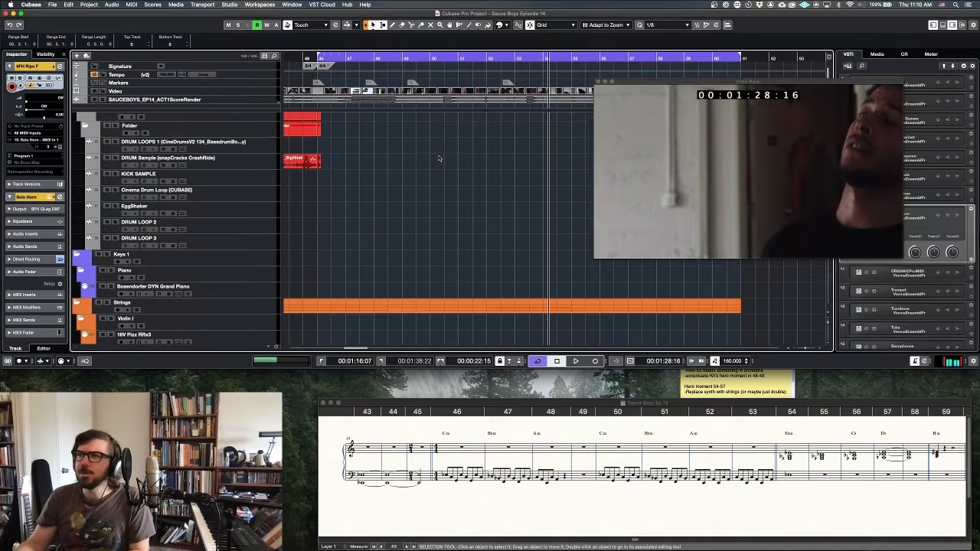
Set the loop end to bar 55 and collapse the Strings folder to reach the OMNISPHERE 1 tracks
alt+click(573, 58)
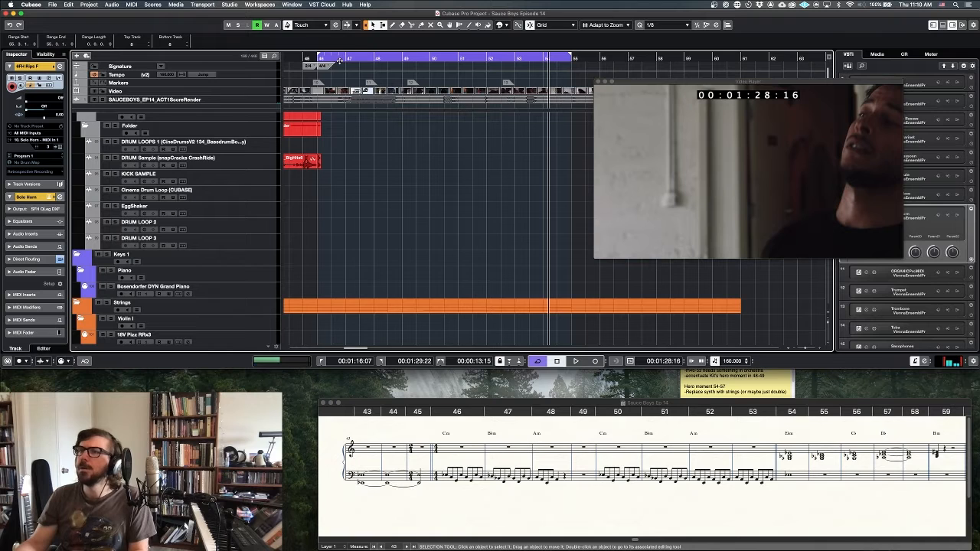
scroll(423, 178, up, 5)
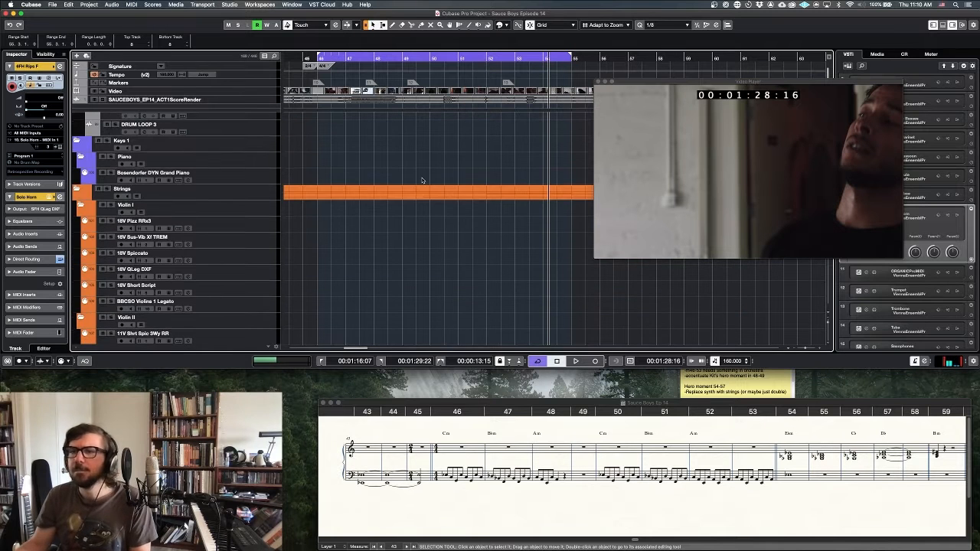
scroll(424, 188, up, 15)
scroll(424, 185, down, 17)
scroll(424, 183, down, 10)
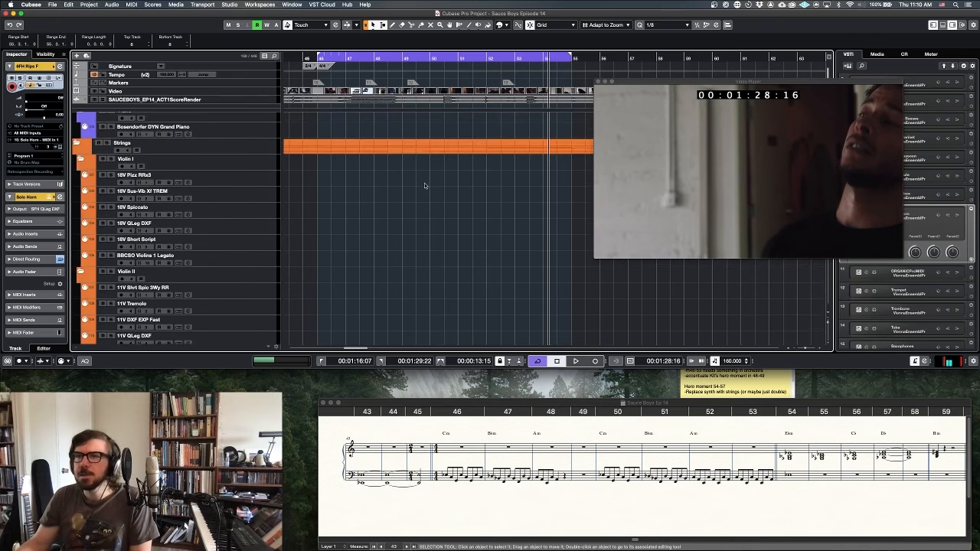
scroll(424, 182, up, 5)
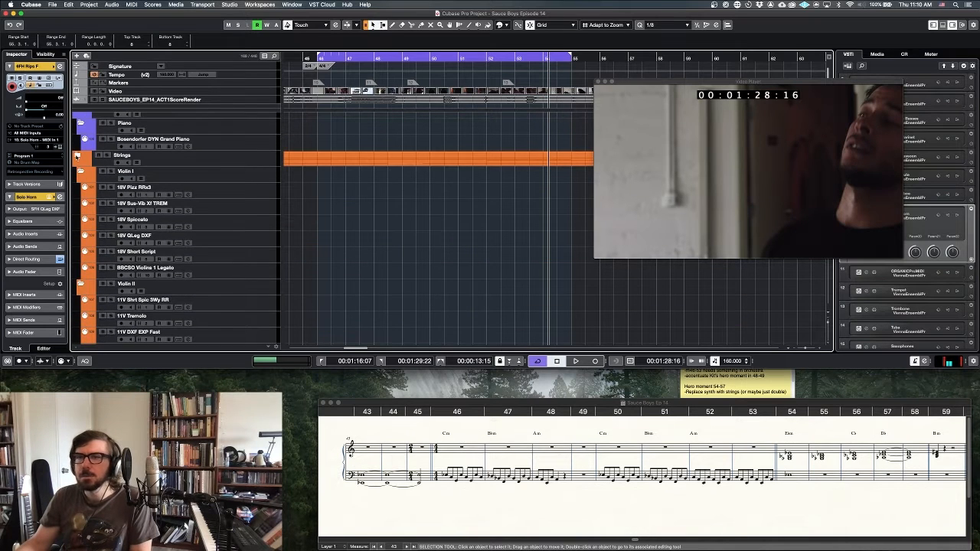
click(76, 155)
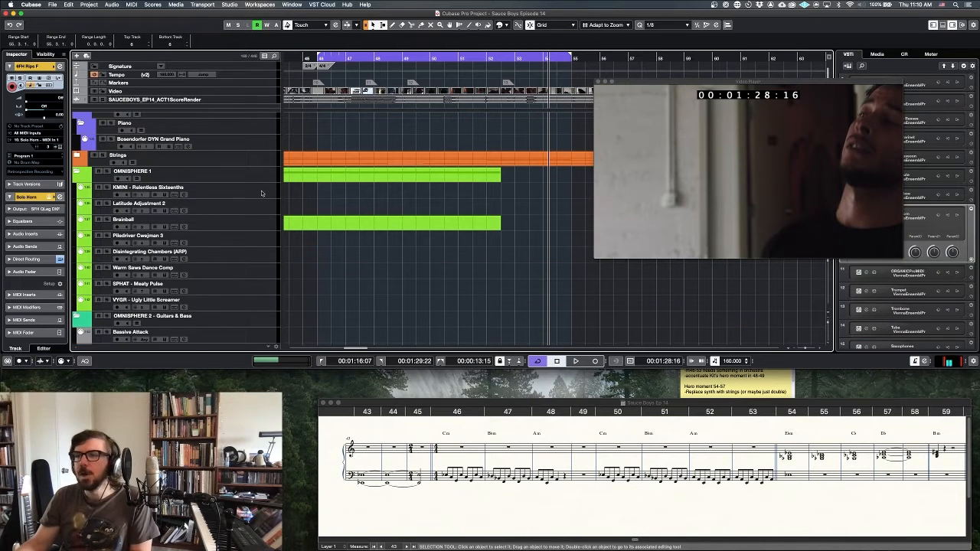
Arm the KMINI - Relentless Sixteenths track, then split the Brainball part at bar 46 and delete the section after it
click(261, 193)
click(317, 226)
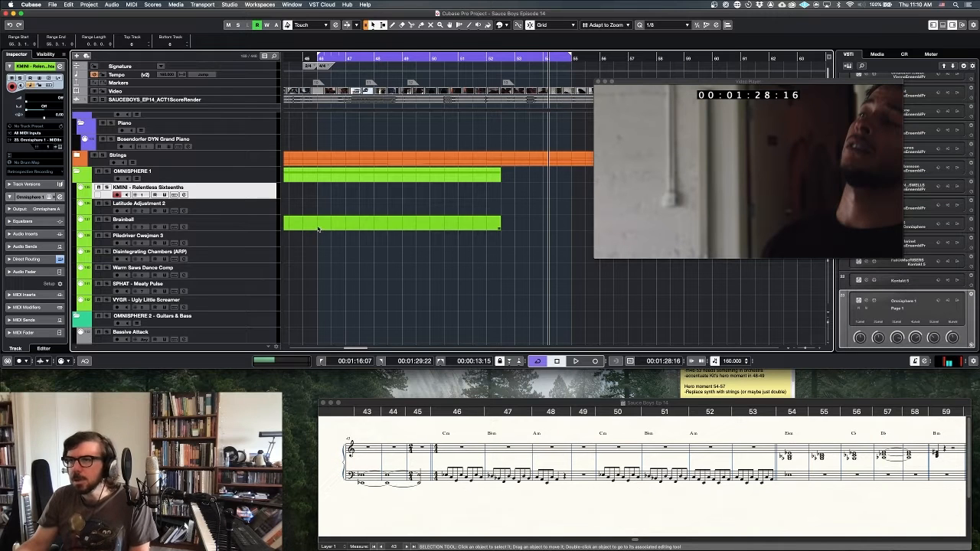
click(318, 230)
key(Delete)
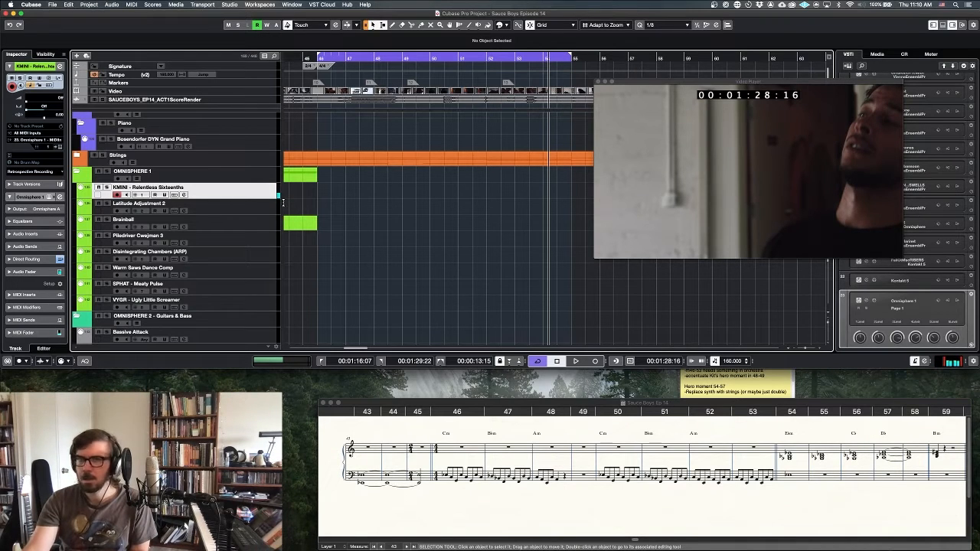
Record a sustained line on KMINI - Relentless Sixteenths from bar 46 to bar 55 and quantize all its notes
key(KP_Multiply)
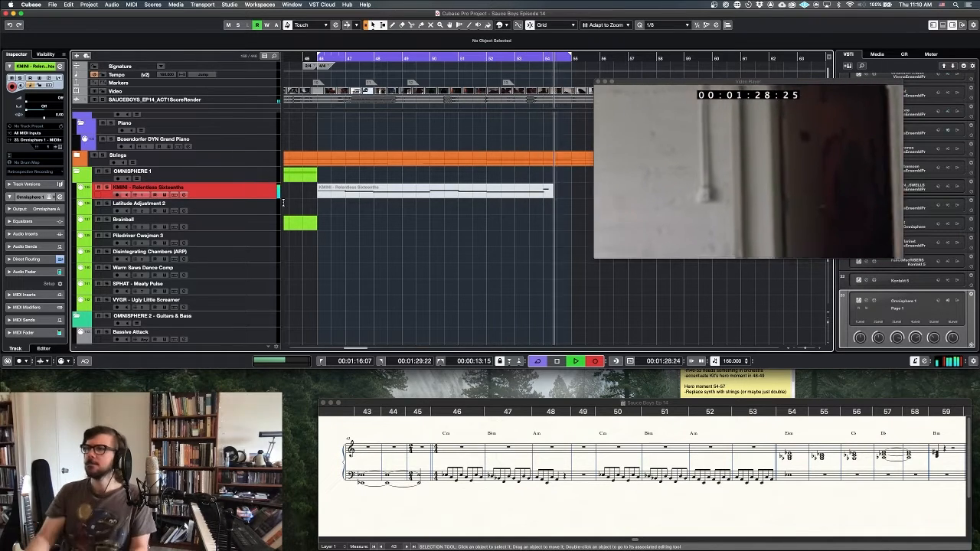
key(space)
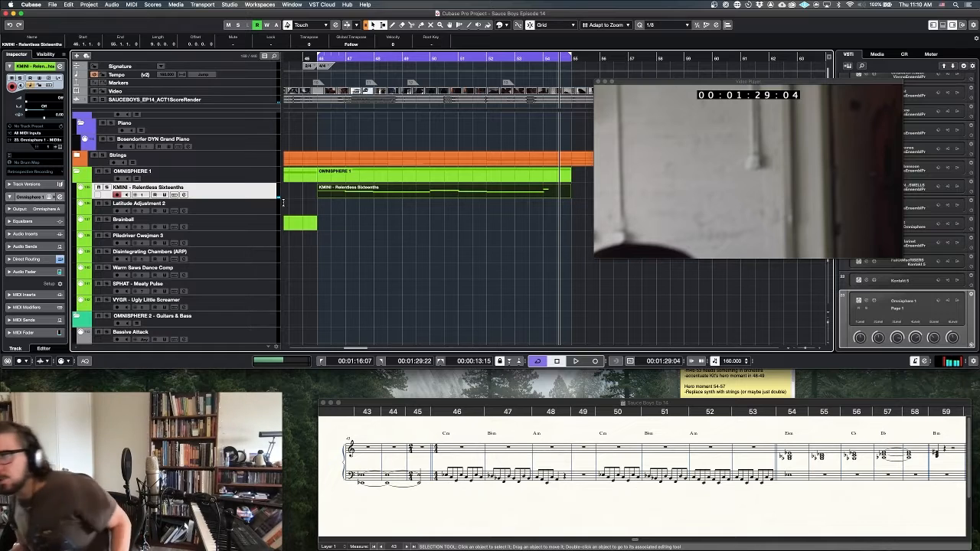
double_click(364, 198)
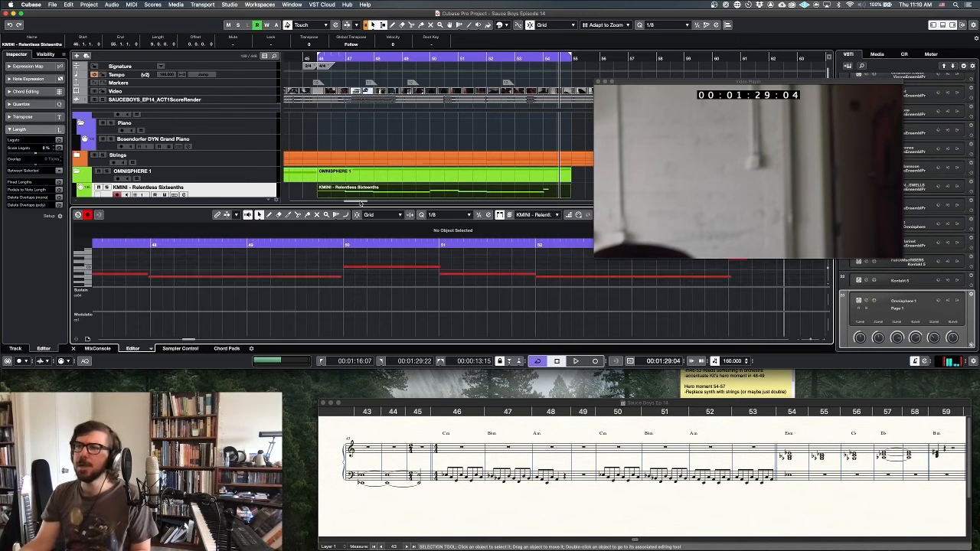
key(super+a)
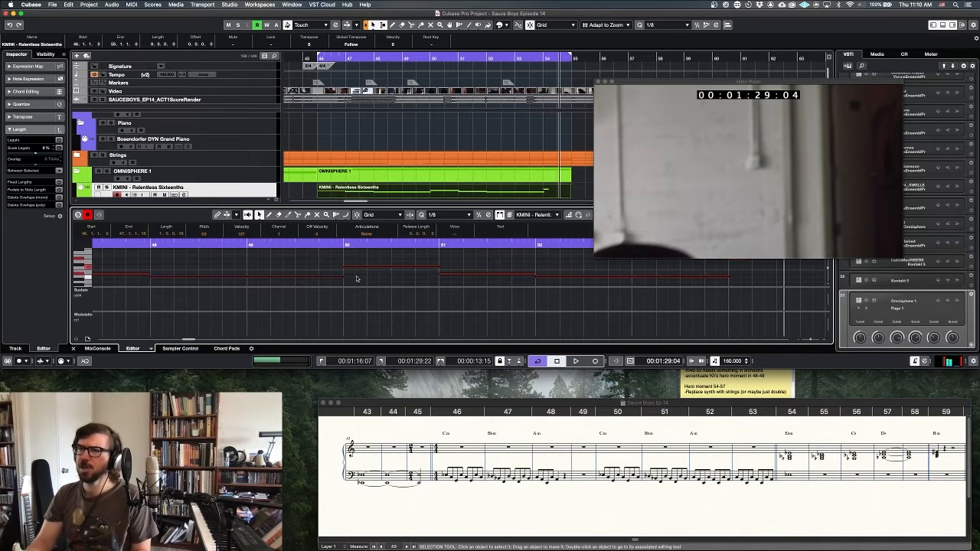
key(super+e)
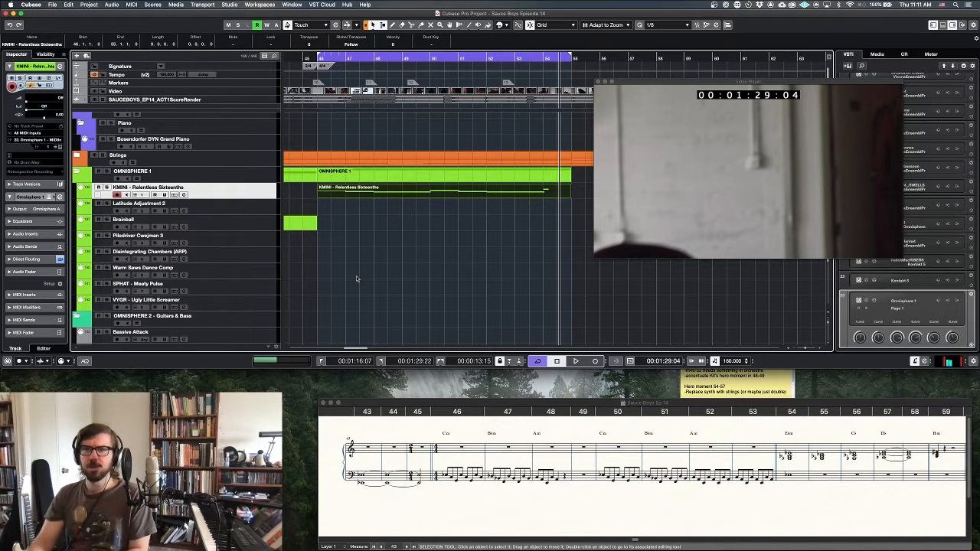
Play back the KMINI - Relentless Sixteenths part with the cue from bar 46
key(KP_1)
key(space)
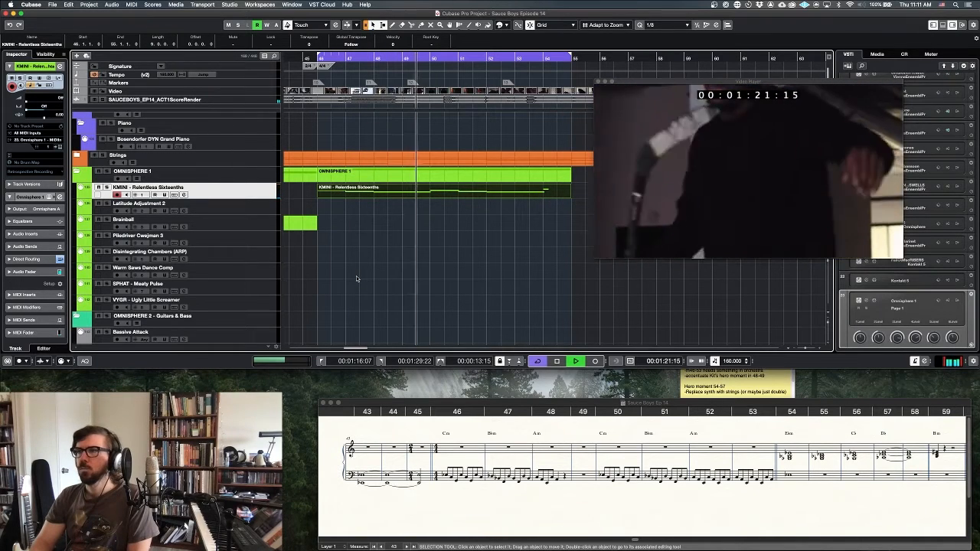
key(space)
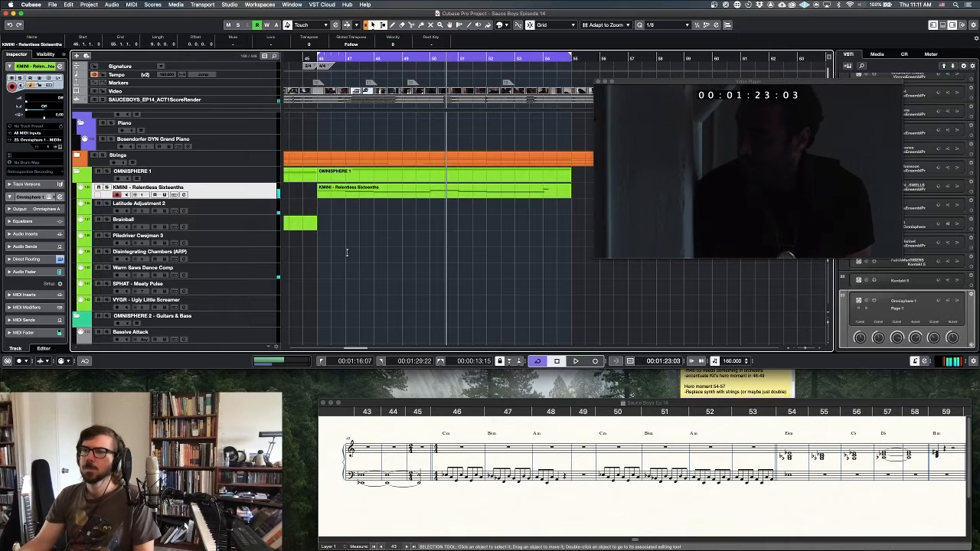
Record one long note on the Brainball track across bars 48 and 49
click(257, 225)
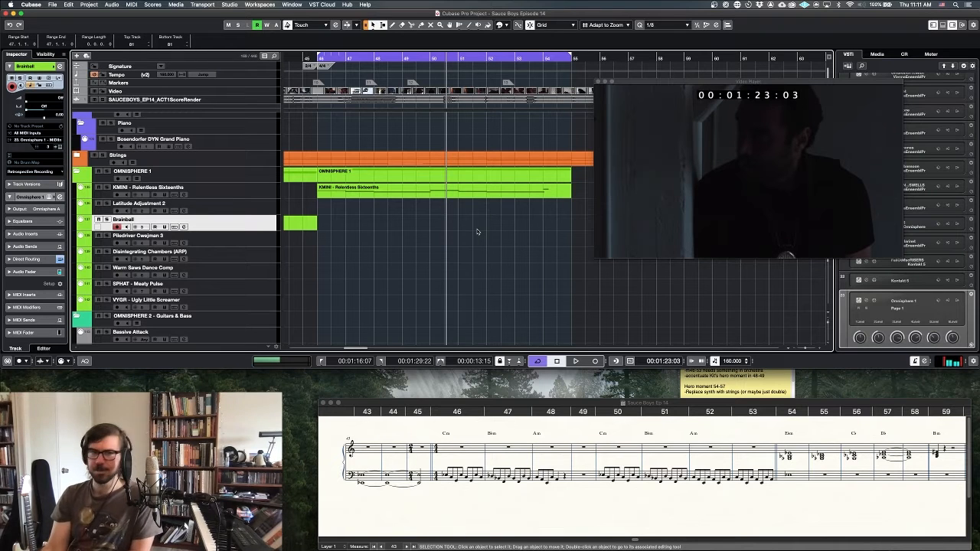
key(KP_Multiply)
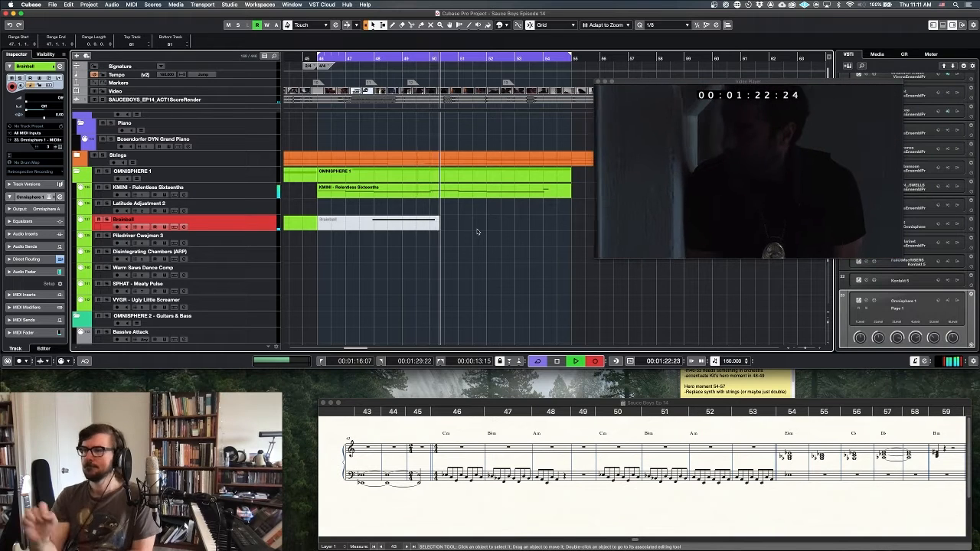
key(space)
click(434, 229)
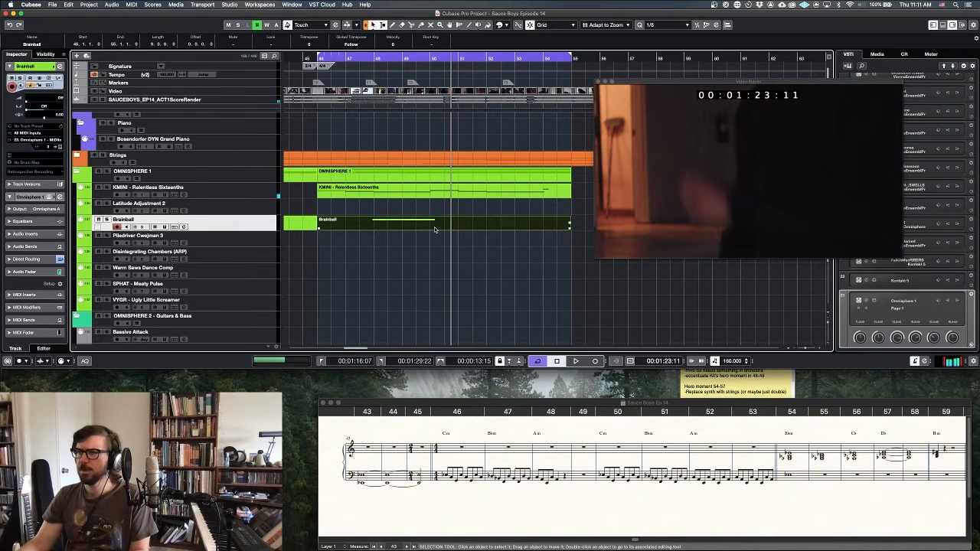
Shorten the Brainball note to end in the last beat of bar 49 and play it back from bar 46
double_click(456, 229)
drag(492, 266, 465, 267)
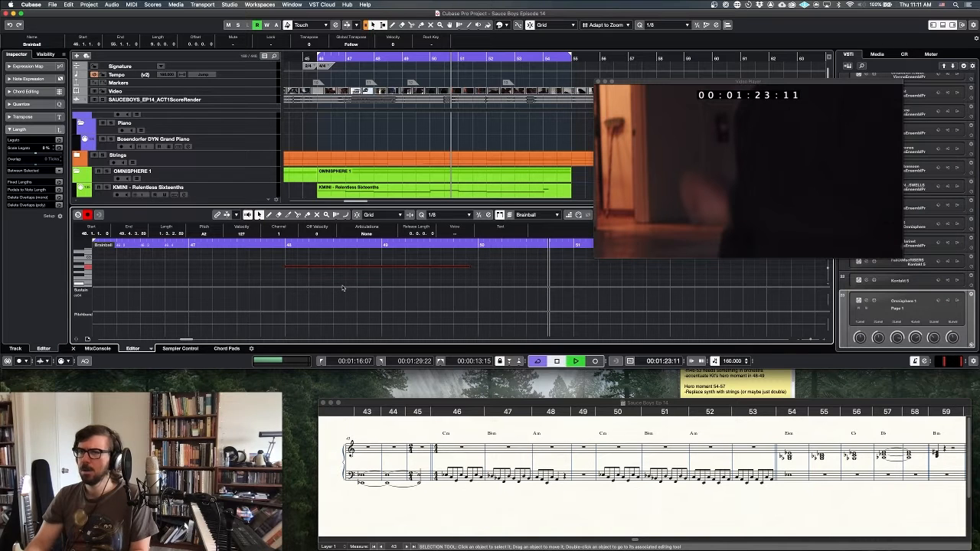
key(space)
key(Return)
key(KP_1)
key(space)
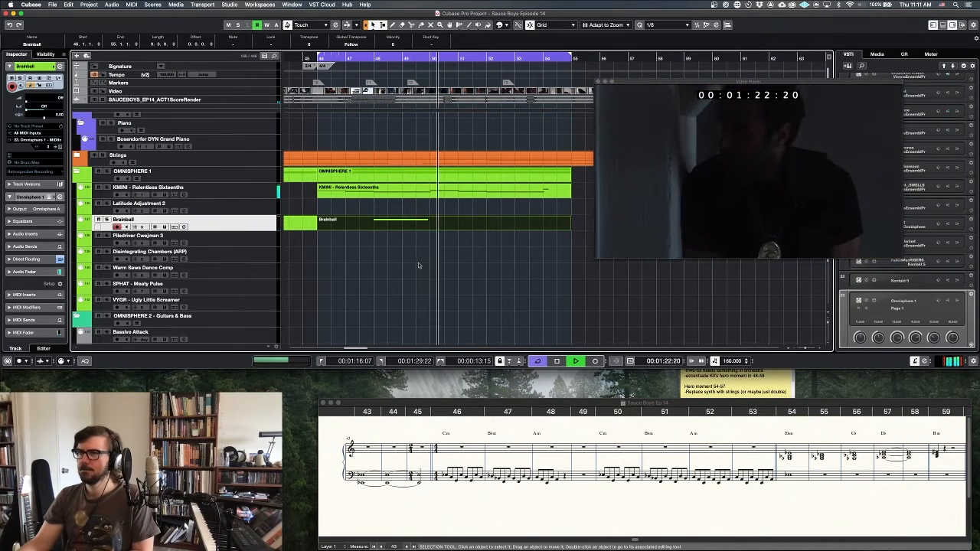
Record a sustained line on the Piledriver Cwejman 3 track from bar 46 to bar 55
click(246, 241)
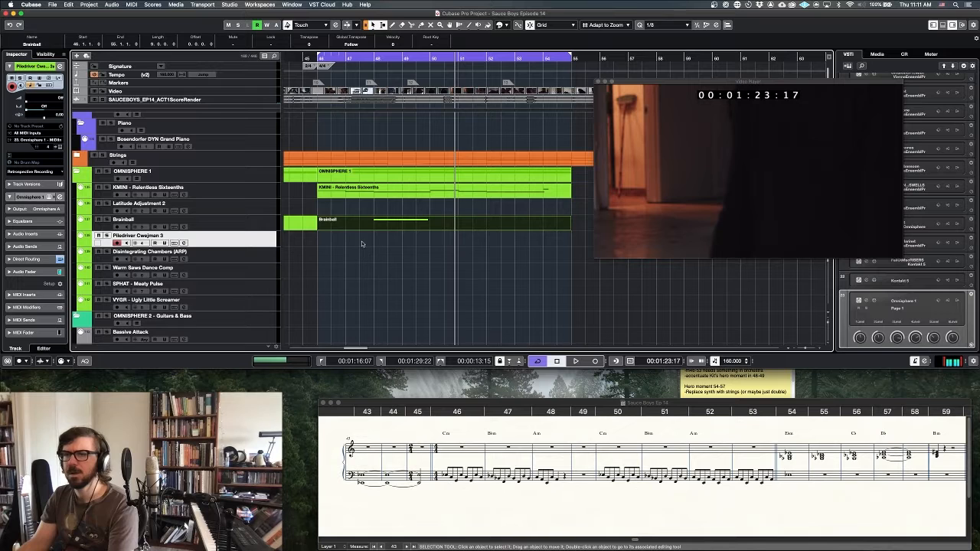
scroll(369, 303, left, 10)
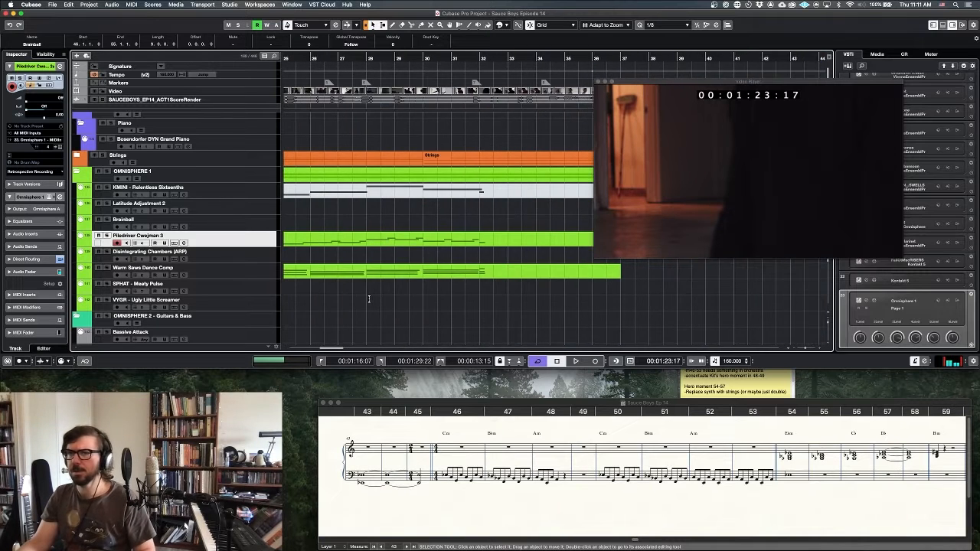
scroll(368, 299, right, 10)
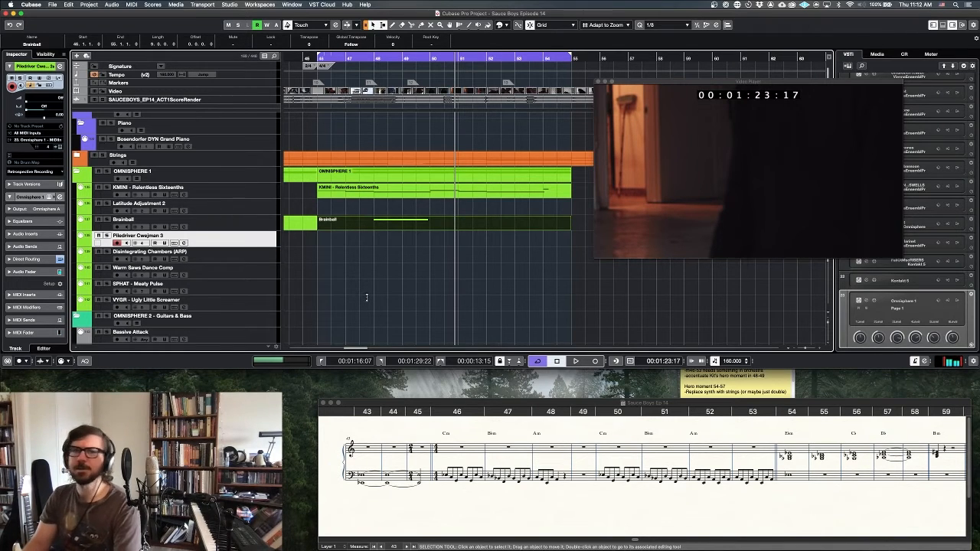
key(KP_Multiply)
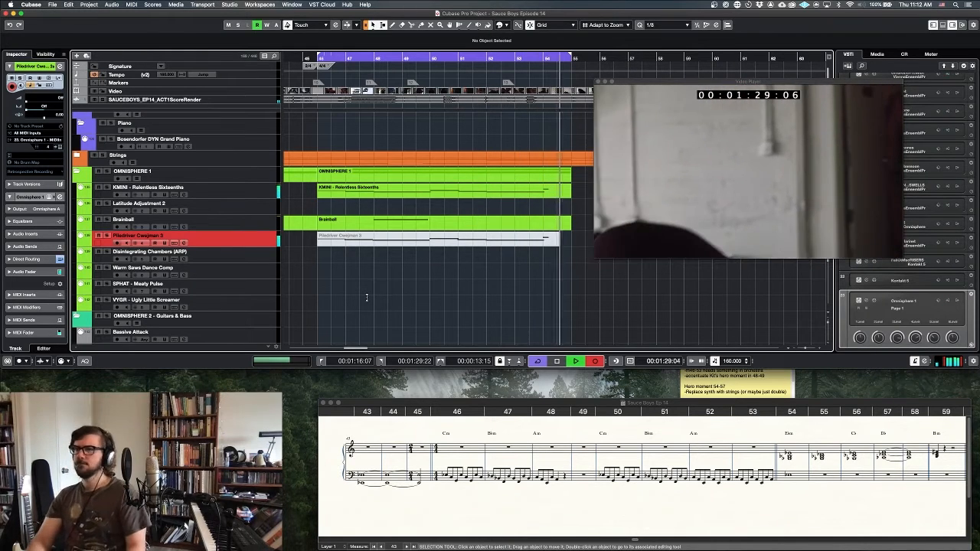
key(space)
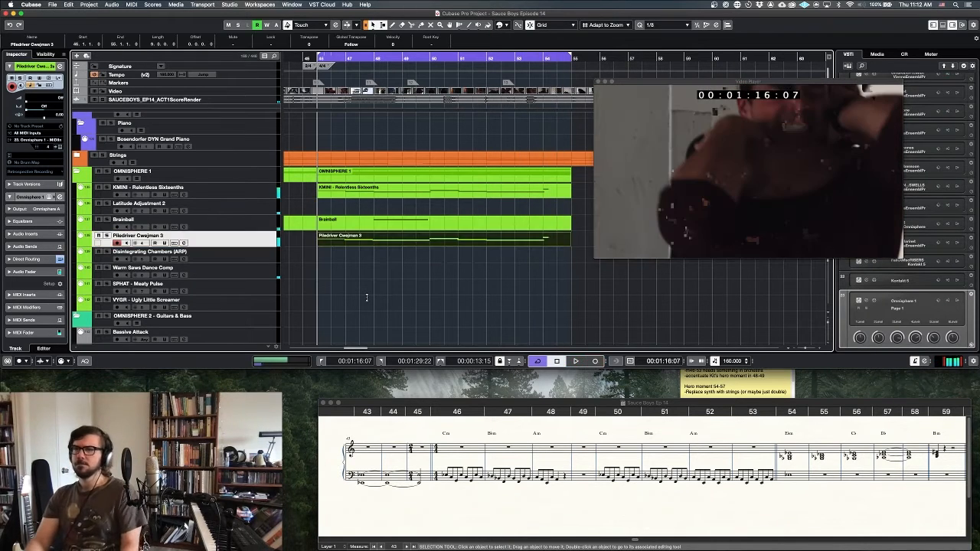
Quantize all notes of the Piledriver Cwejman 3 part and play its start
key(Return)
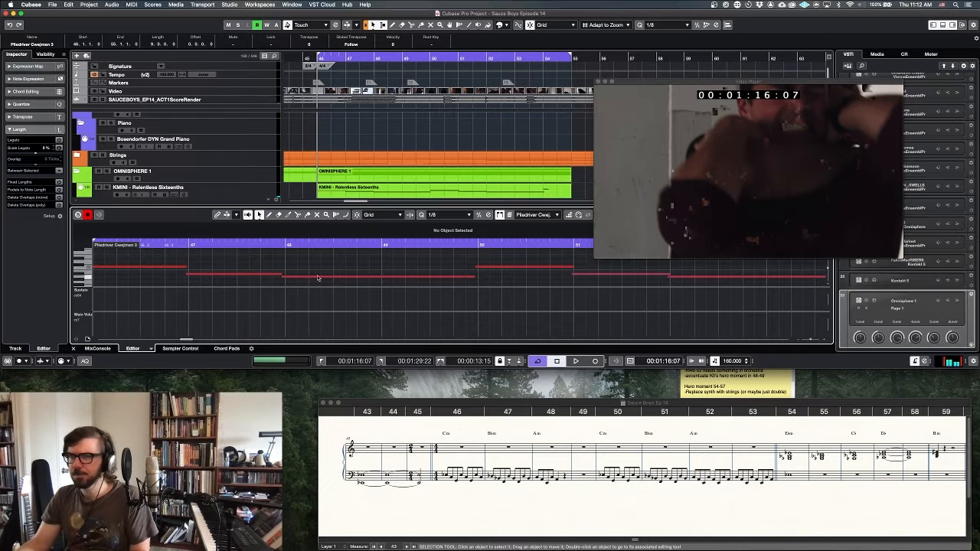
key(super+a)
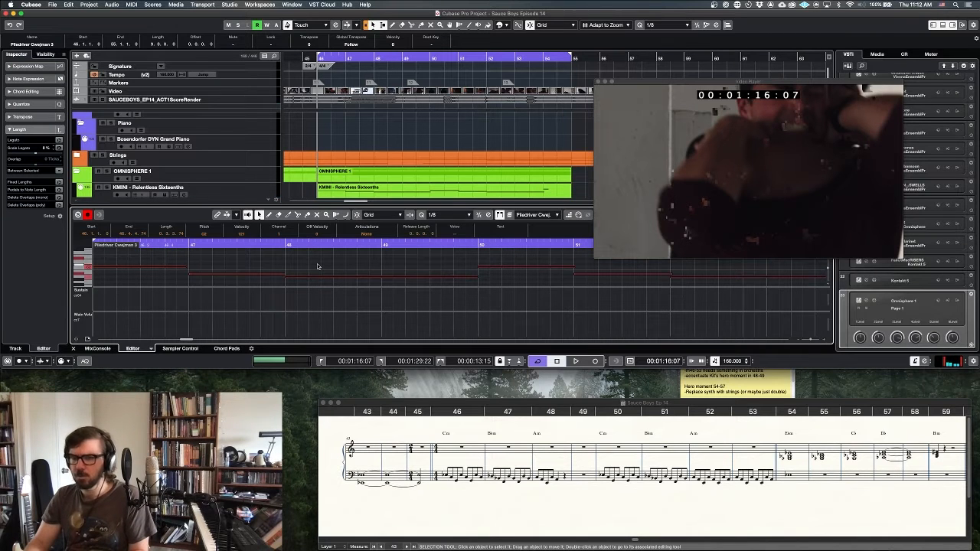
key(space)
key(Return)
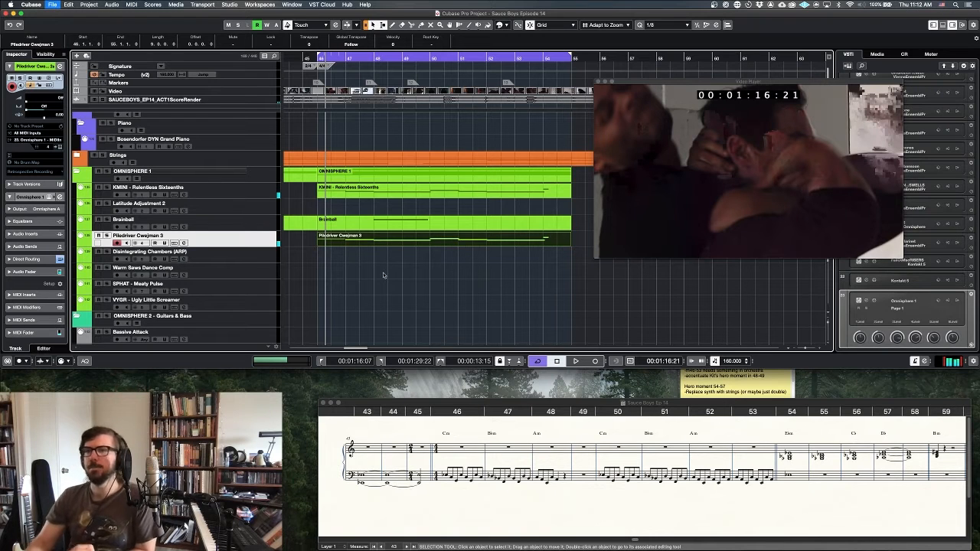
Solo the OMNISPHERE 1 folder's tracks and play them back from bar 46
key(s)
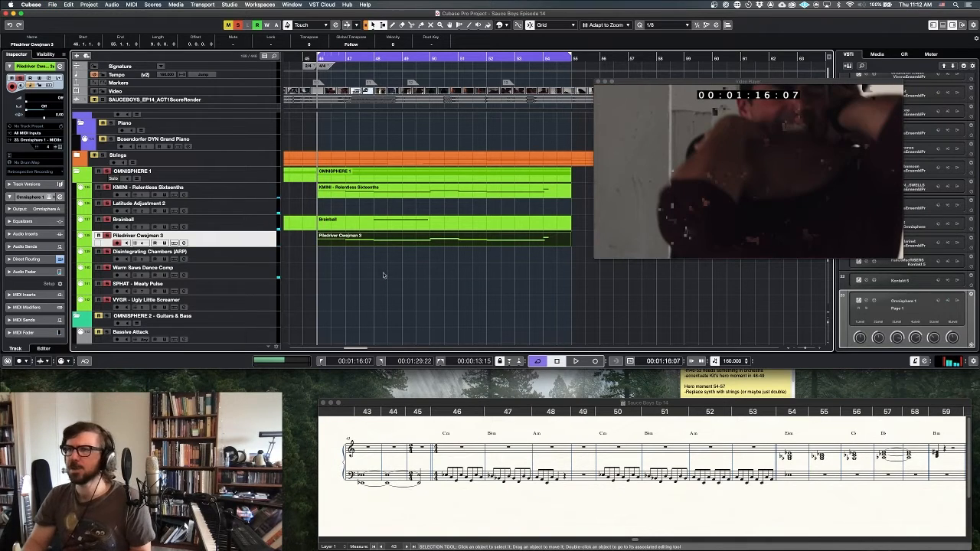
key(space)
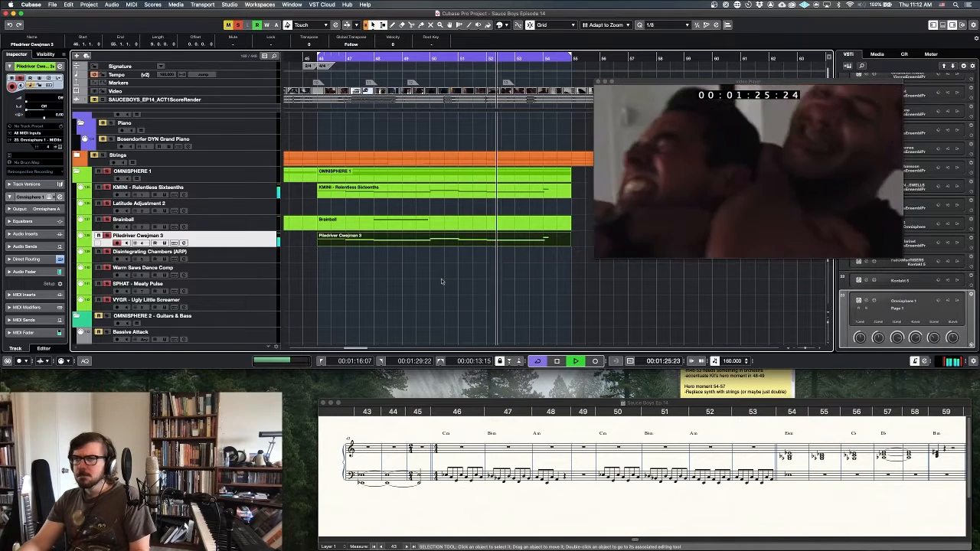
key(space)
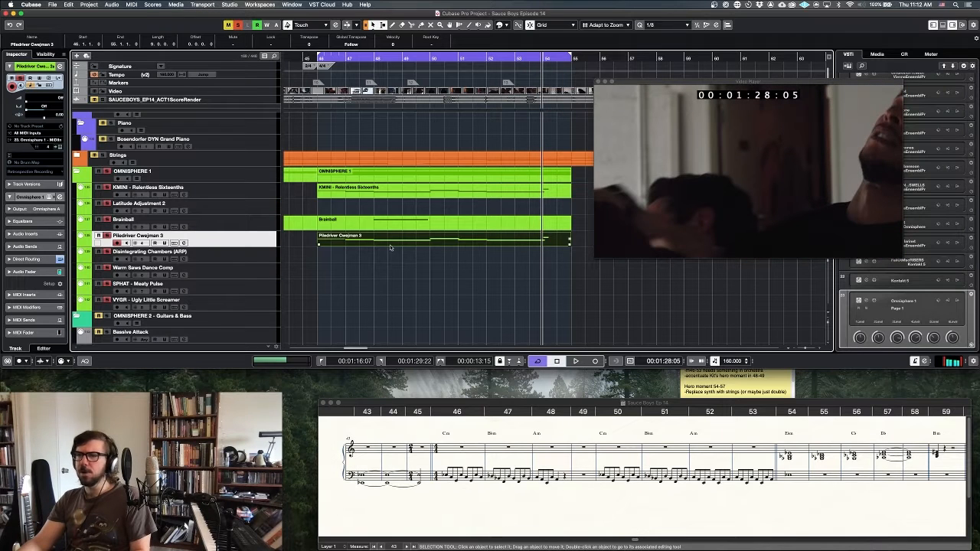
Shorten the long Piledriver Cwejman 3 note at bar 48 to end within beat 3, checking it against bar 48 of the Finale score
double_click(390, 247)
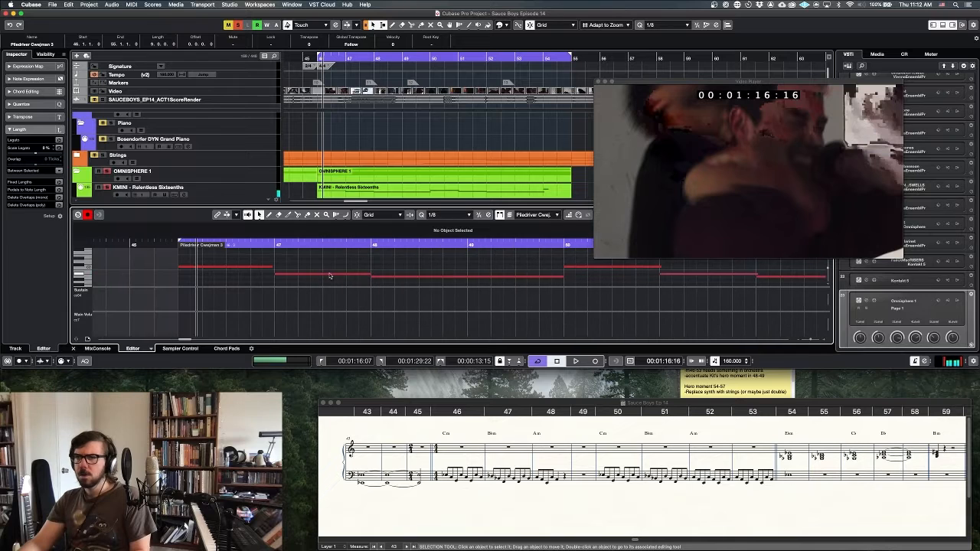
click(562, 276)
drag(560, 279, 429, 274)
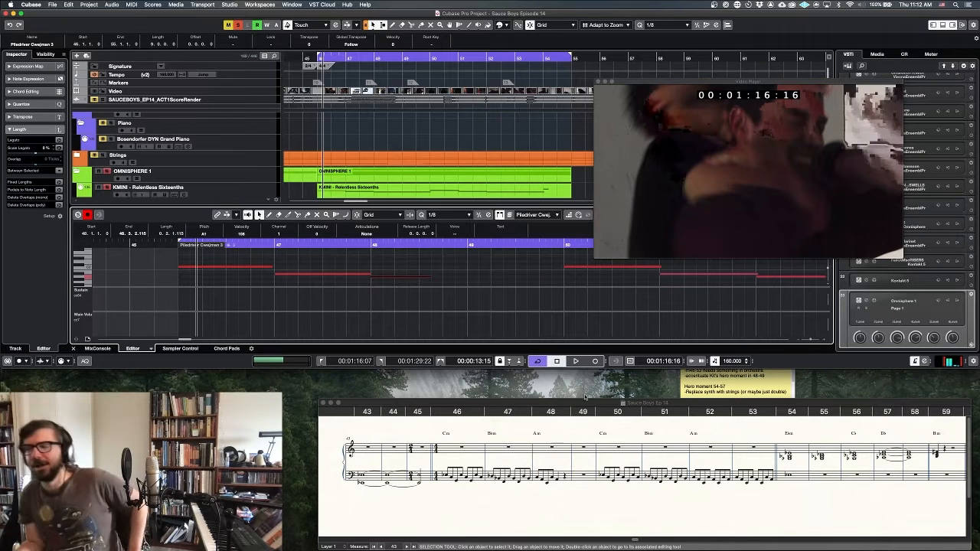
click(549, 478)
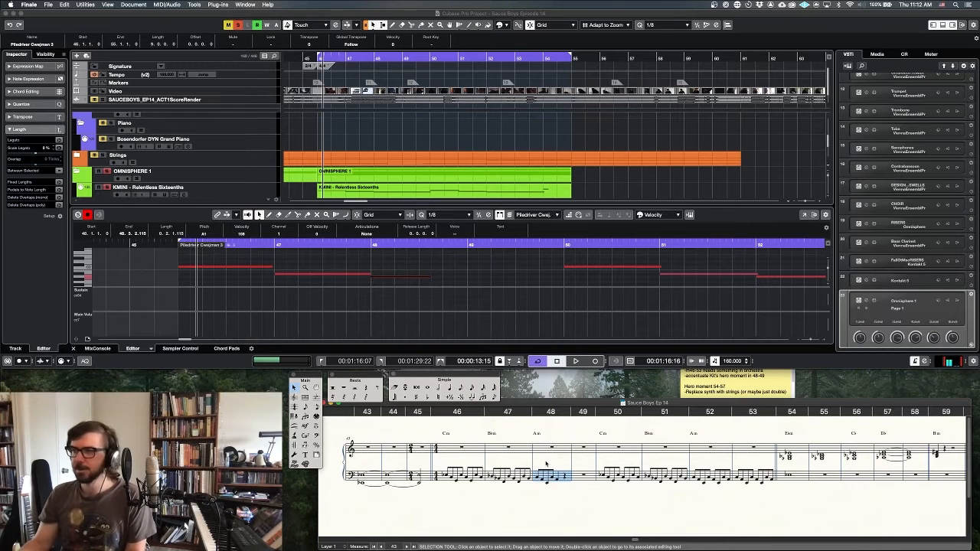
scroll(546, 462, right, 3)
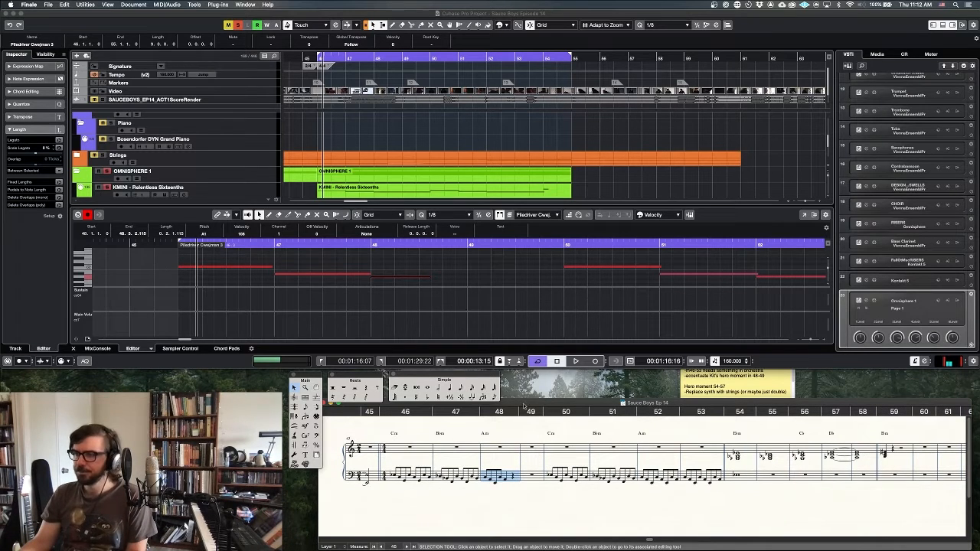
click(487, 288)
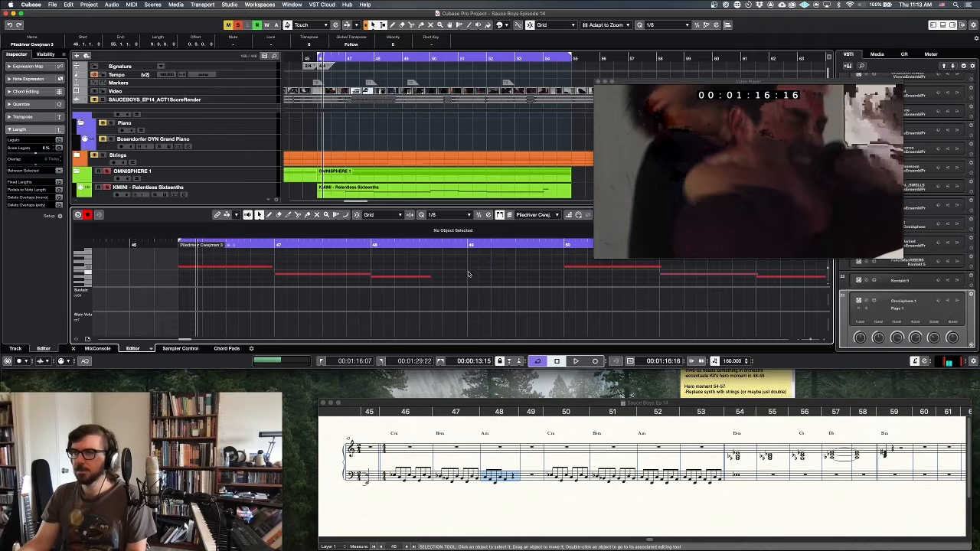
key(Return)
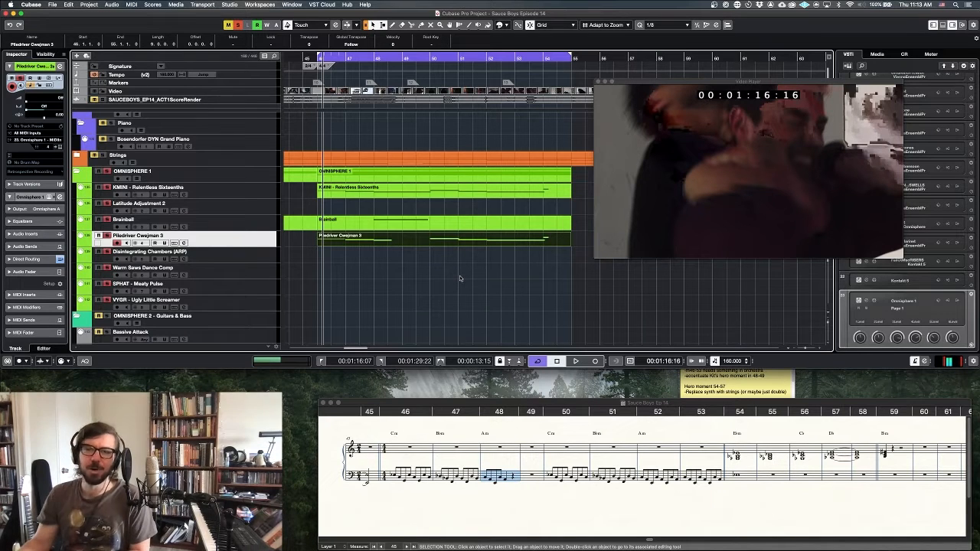
Examine the notes of the KMINI - Relentless Sixteenths part and return to the start of the loop
click(376, 197)
key(Return)
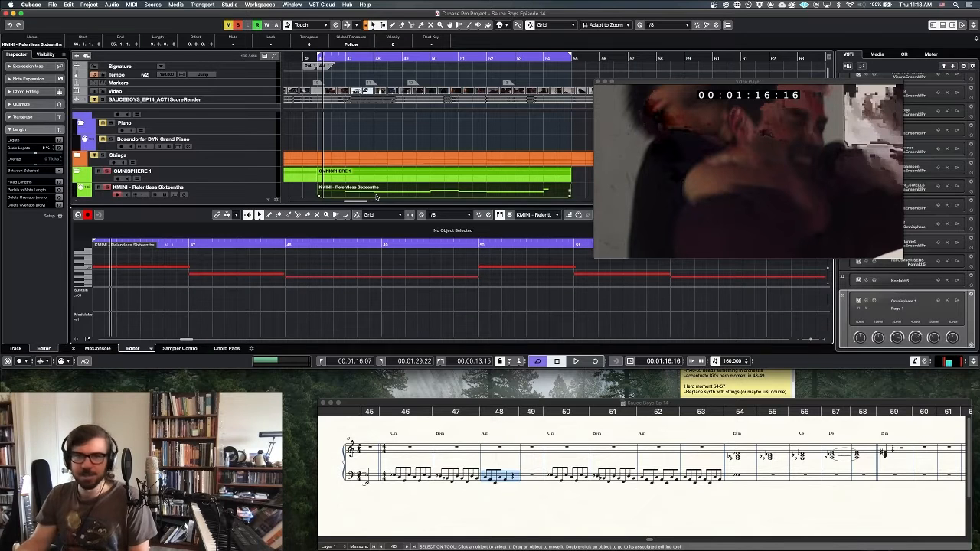
key(Return)
click(418, 291)
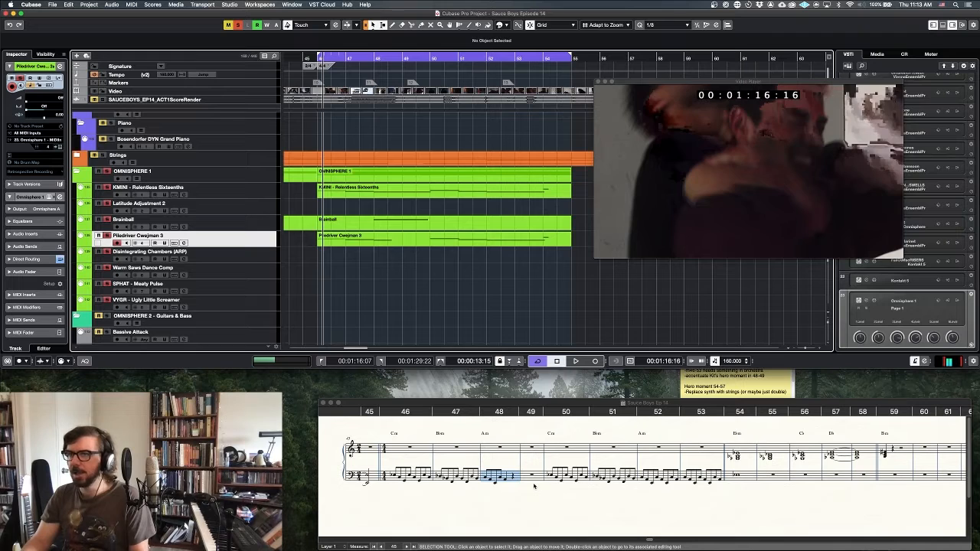
key(KP_1)
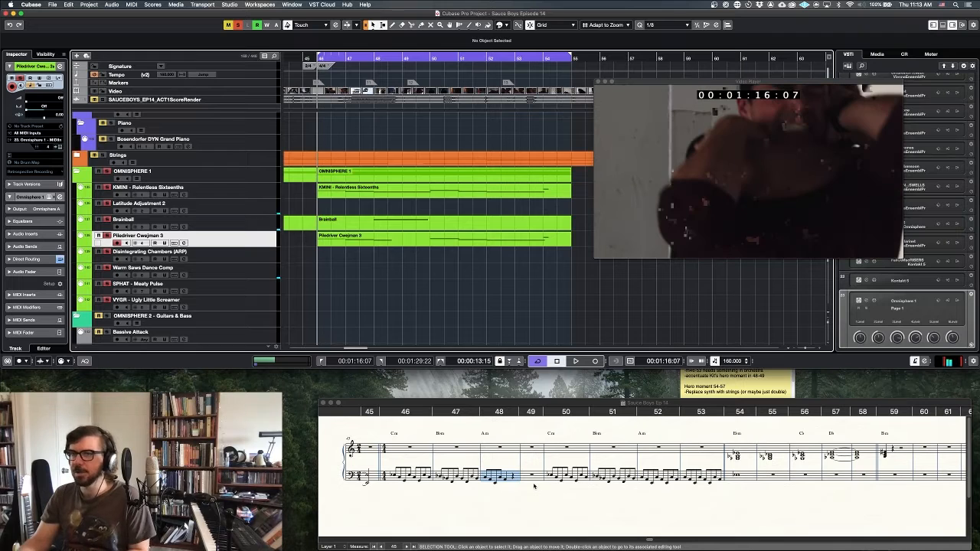
Record a sustained line with modulation moves on the Warm Saws Dance Comp track from bar 46 to bar 55
click(257, 256)
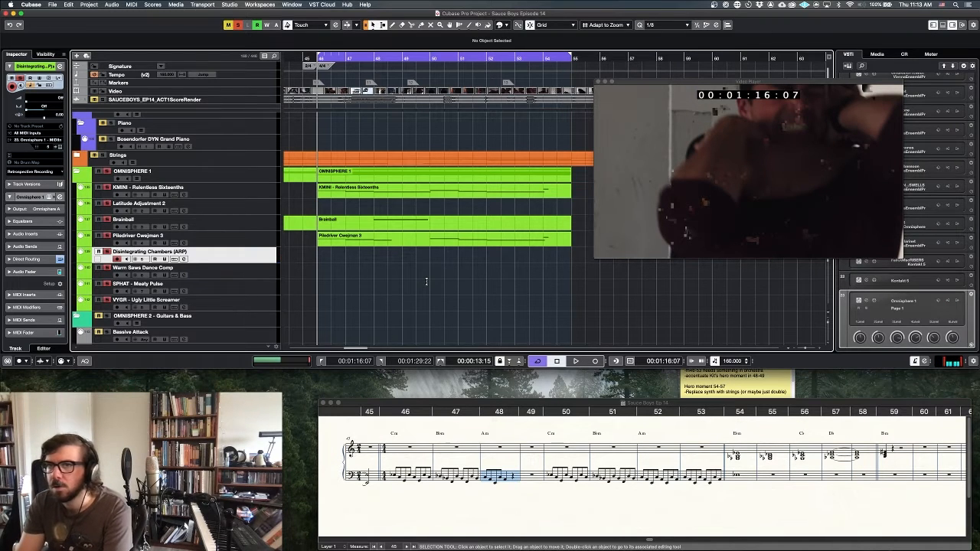
key(Down)
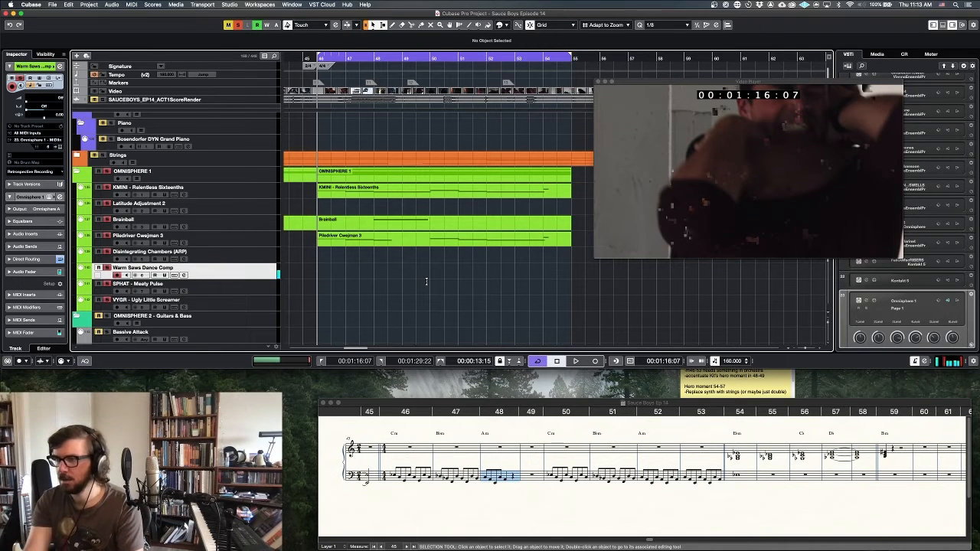
key(KP_Multiply)
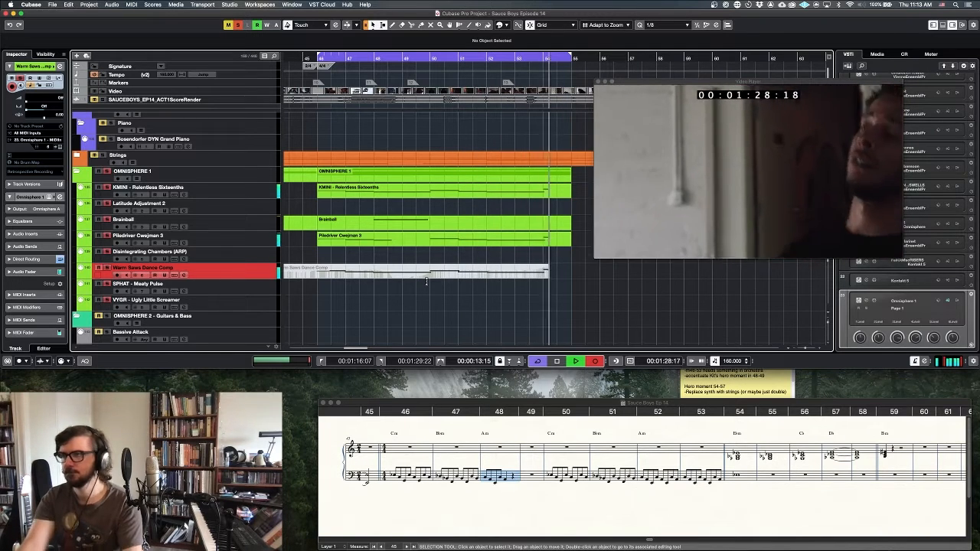
key(space)
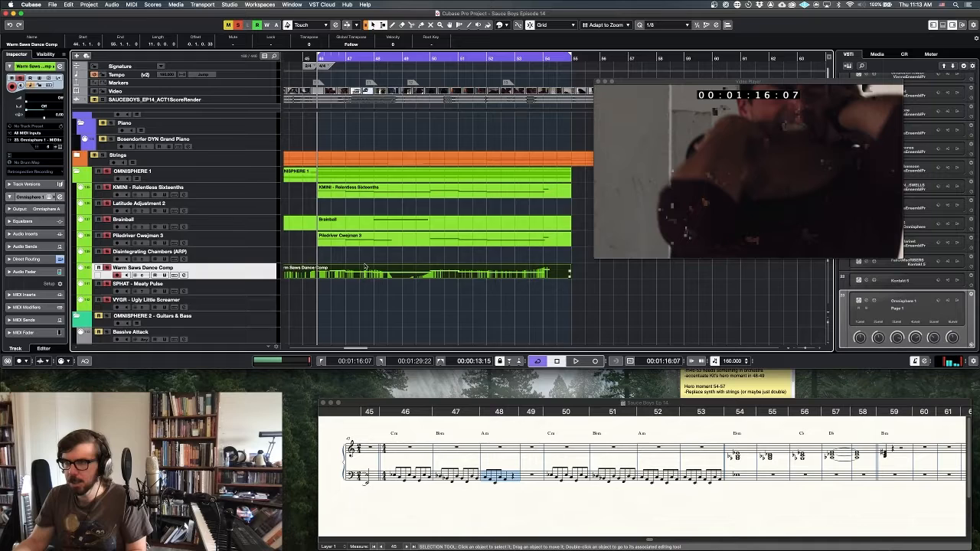
Quantize all Warm Saws Dance Comp notes and review their CC 1 (Modulation) data during playback
double_click(365, 268)
key(super+a)
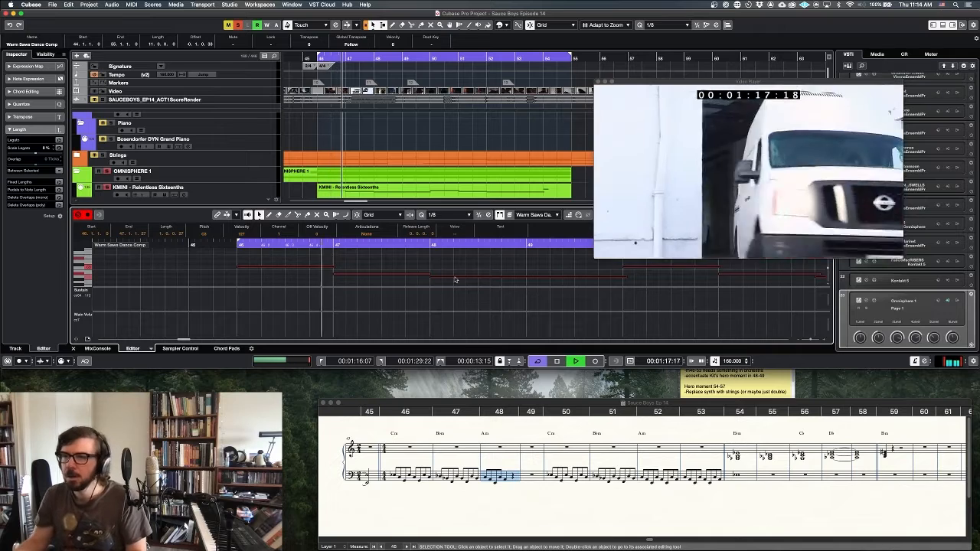
click(83, 315)
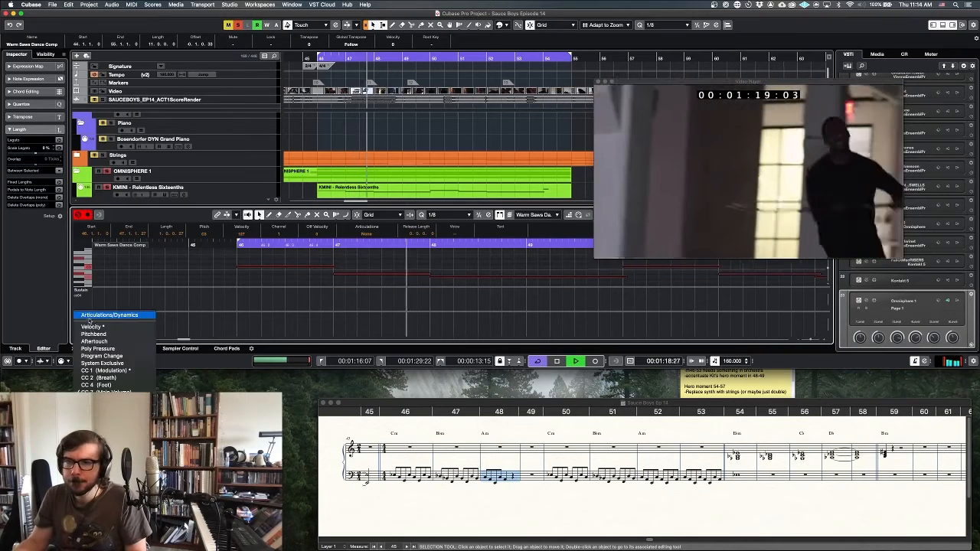
click(101, 370)
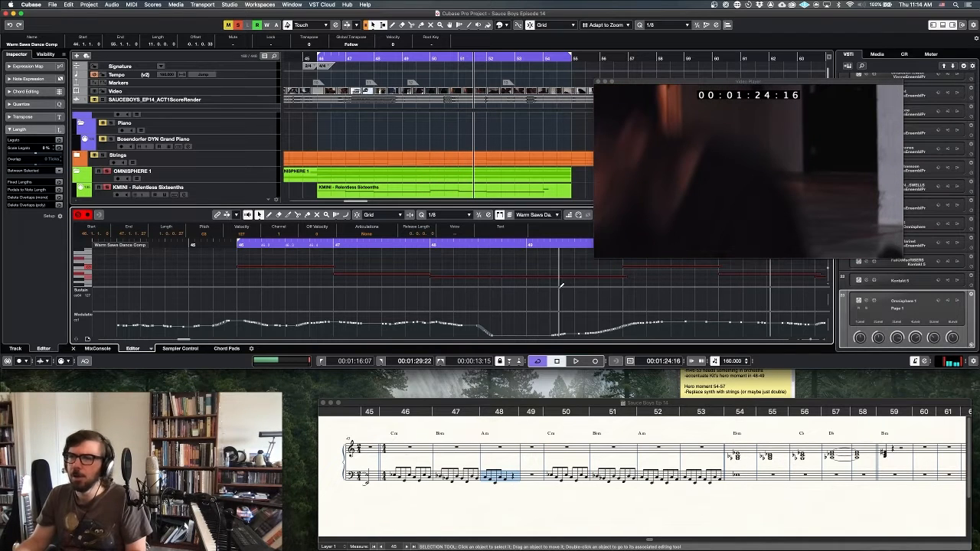
key(Return)
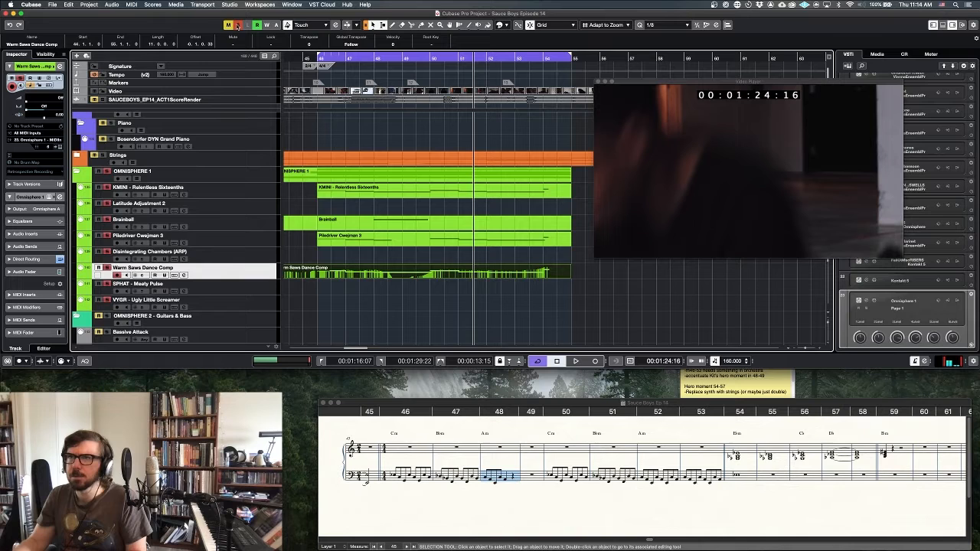
Turn off all solos and play back the synth layers with the full cue
click(237, 26)
click(295, 253)
key(space)
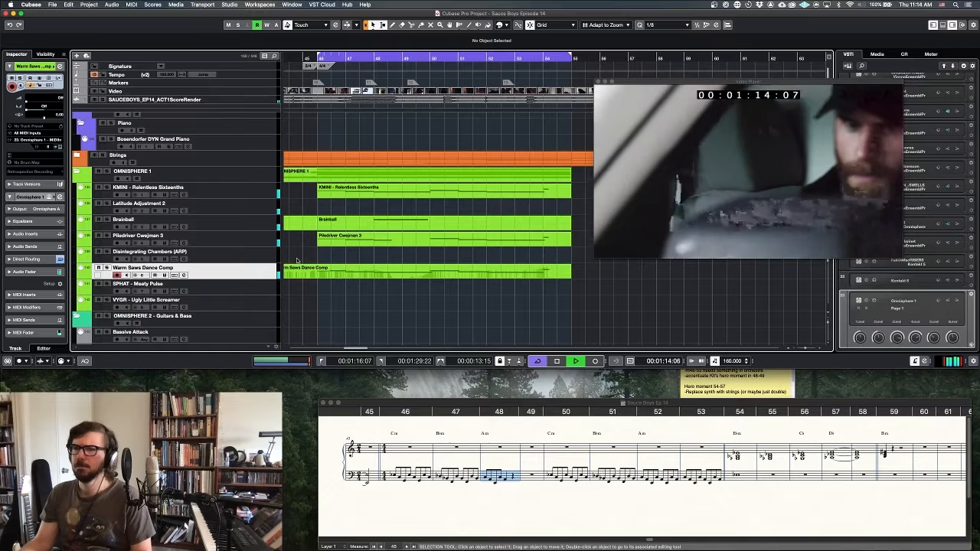
Audition the OMNISPHERE 2 sounds and record one held note through bar 49 on Dopamine Deficiency 1 (Electronic Mayhem)
scroll(283, 291, down, 2)
scroll(278, 291, down, 2)
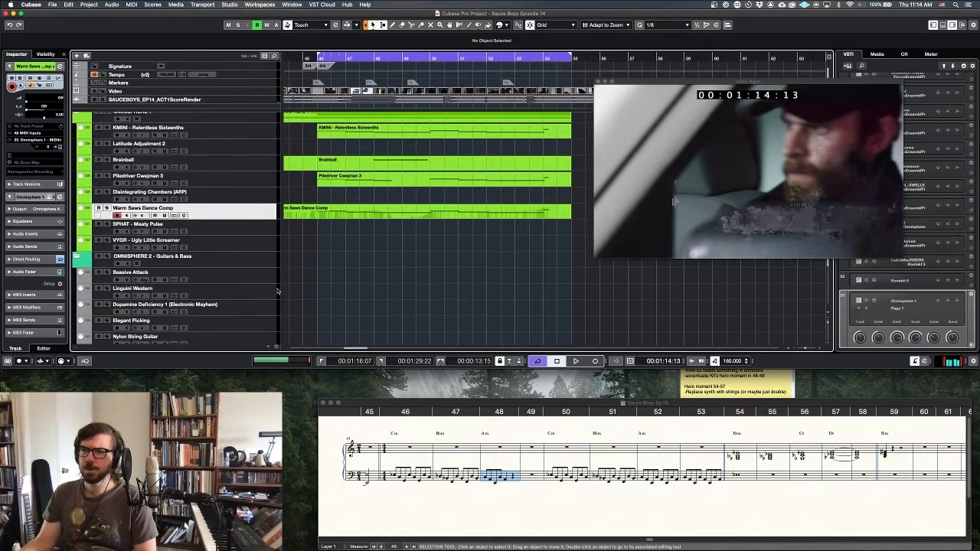
click(262, 272)
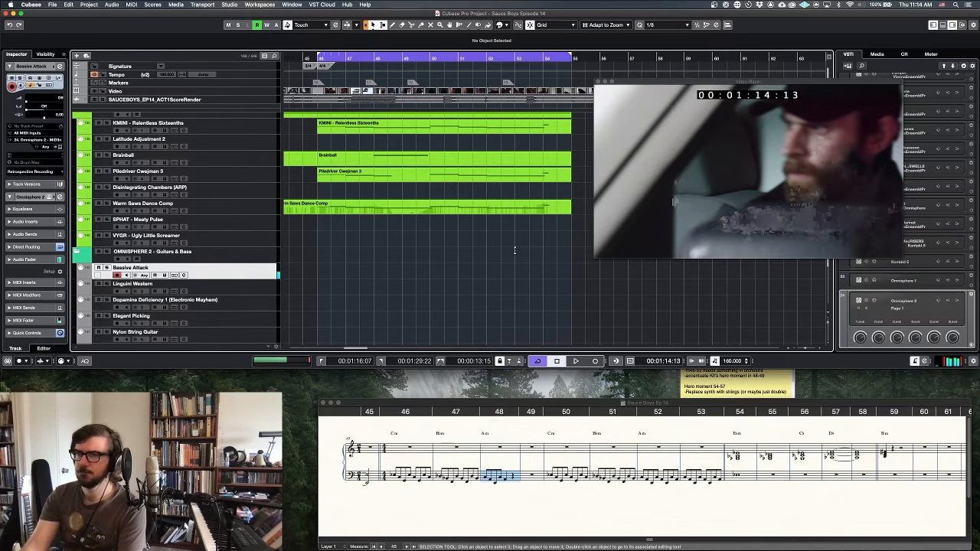
click(269, 307)
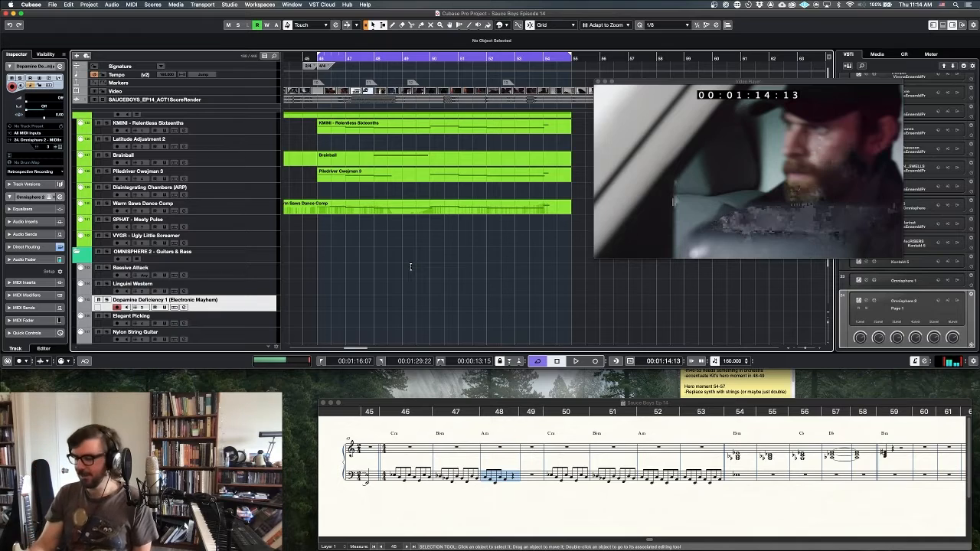
key(KP_Multiply)
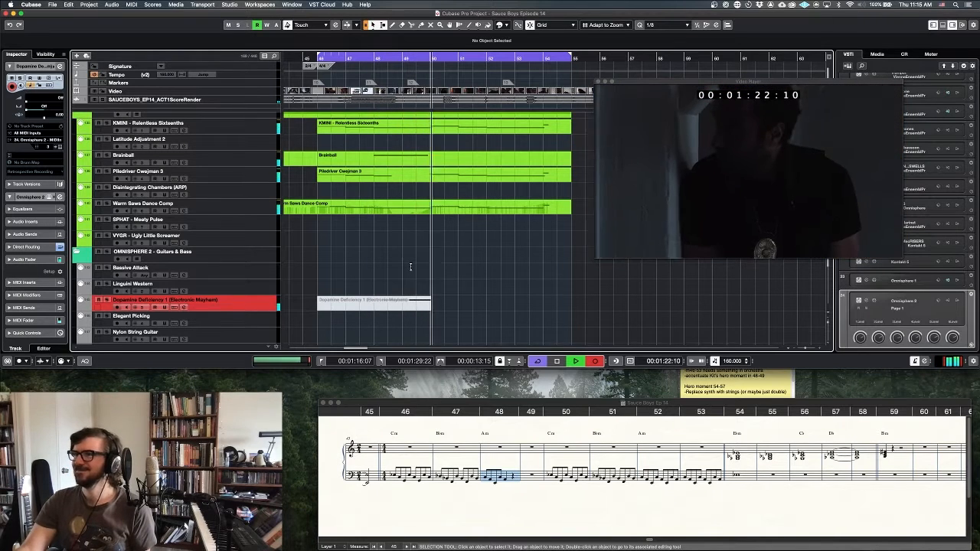
key(space)
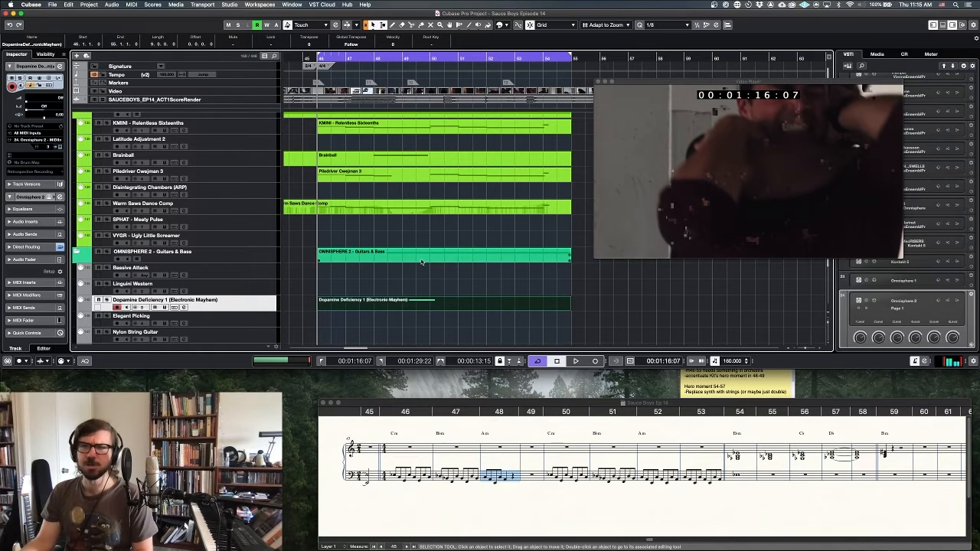
scroll(473, 259, down, 5)
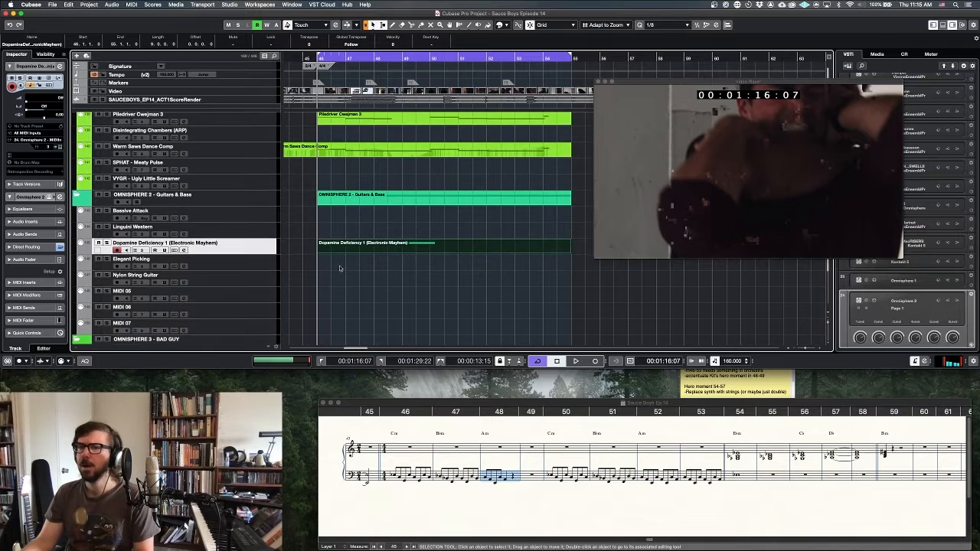
Record a line of short notes on the Drying Rack FM Growl track in OMNISPHERE 3 - BAD GUY from bar 46 to bar 55
scroll(270, 268, down, 10)
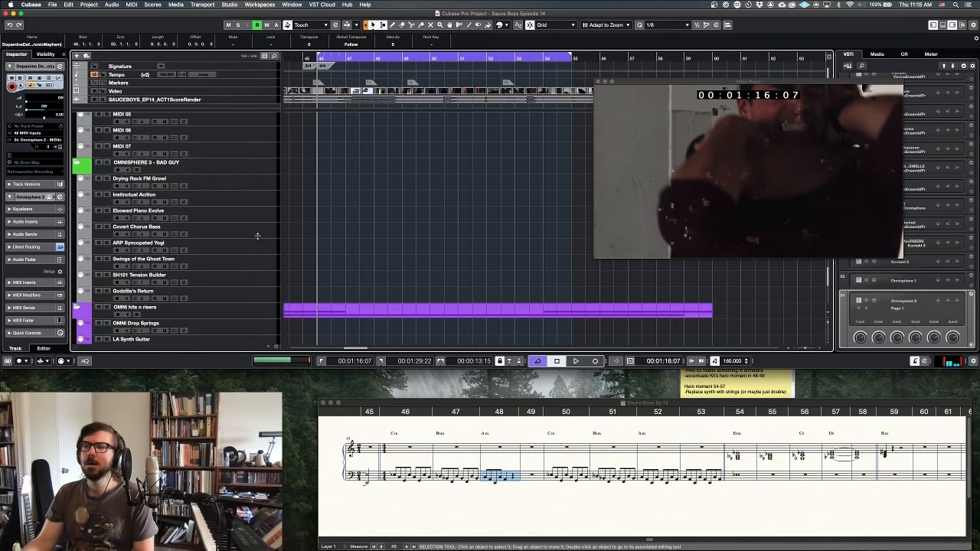
click(262, 186)
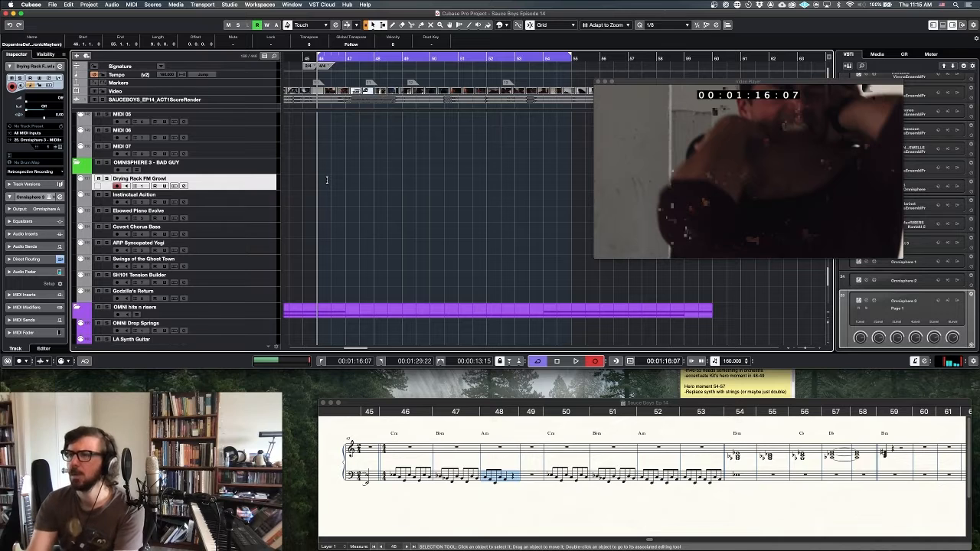
click(326, 180)
key(space)
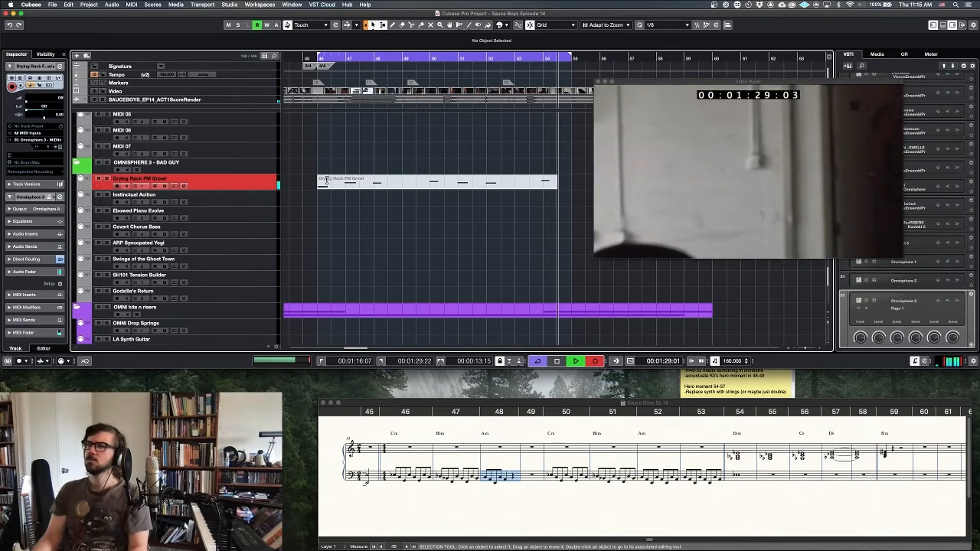
key(space)
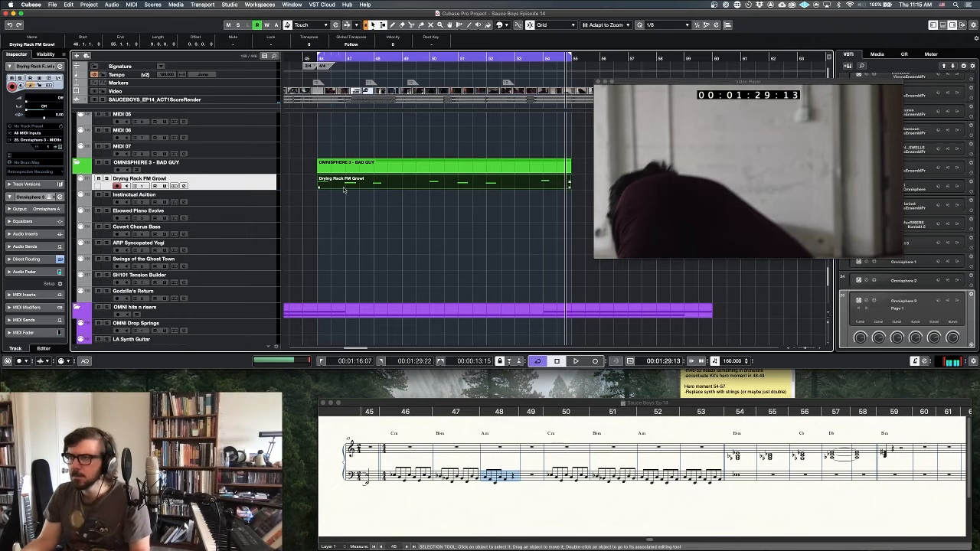
Quantize the recorded Drying Rack FM Growl notes and deselect the part
key(Return)
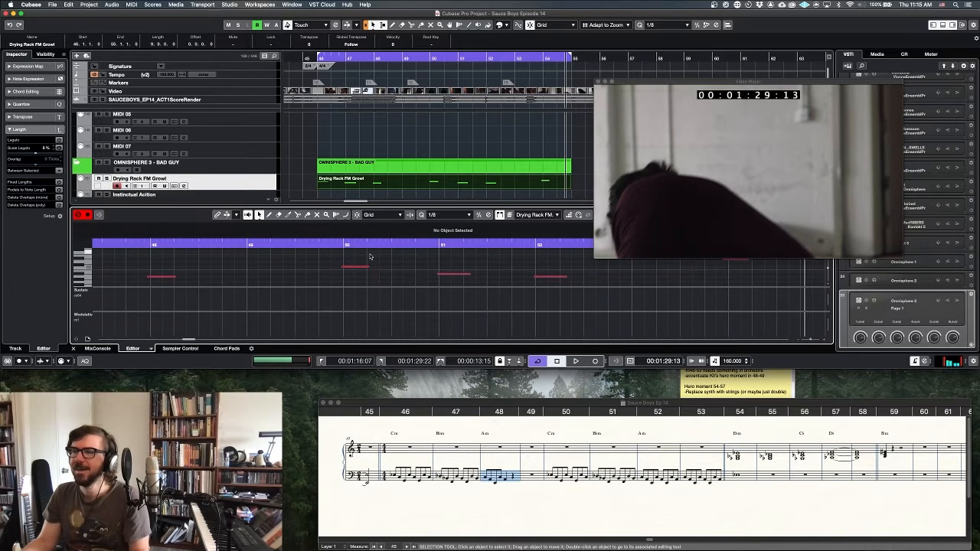
key(Return)
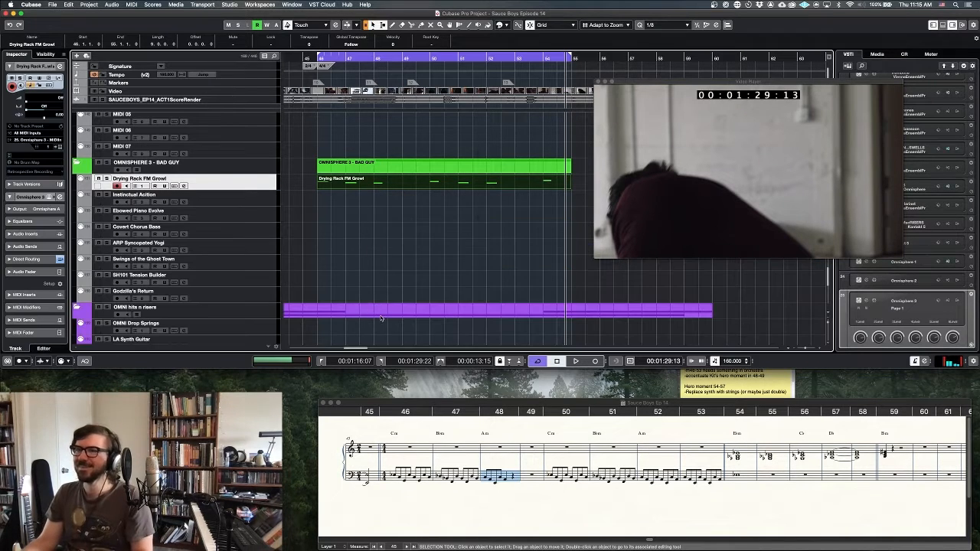
click(339, 276)
click(342, 171)
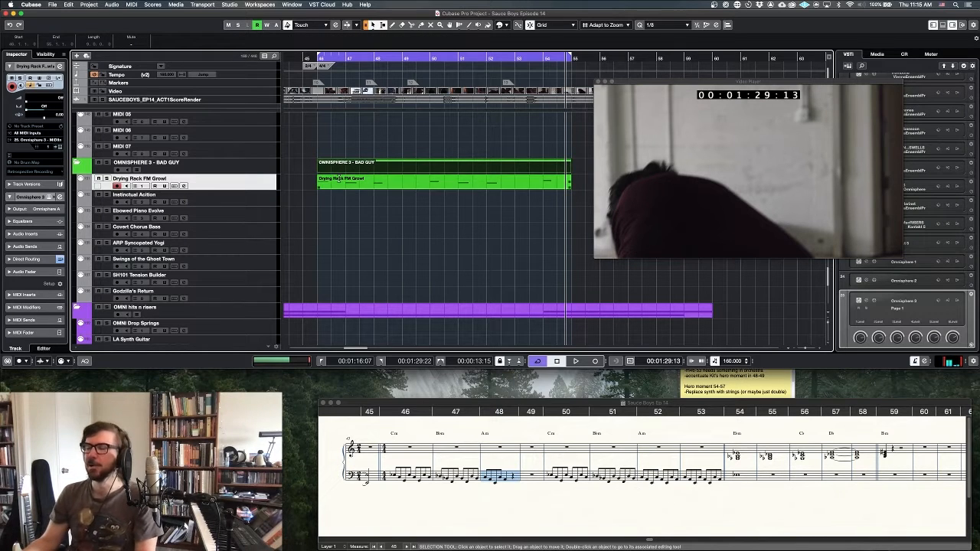
Record a sustained line on the Instinctual Action track from bar 46 to bar 55
click(271, 203)
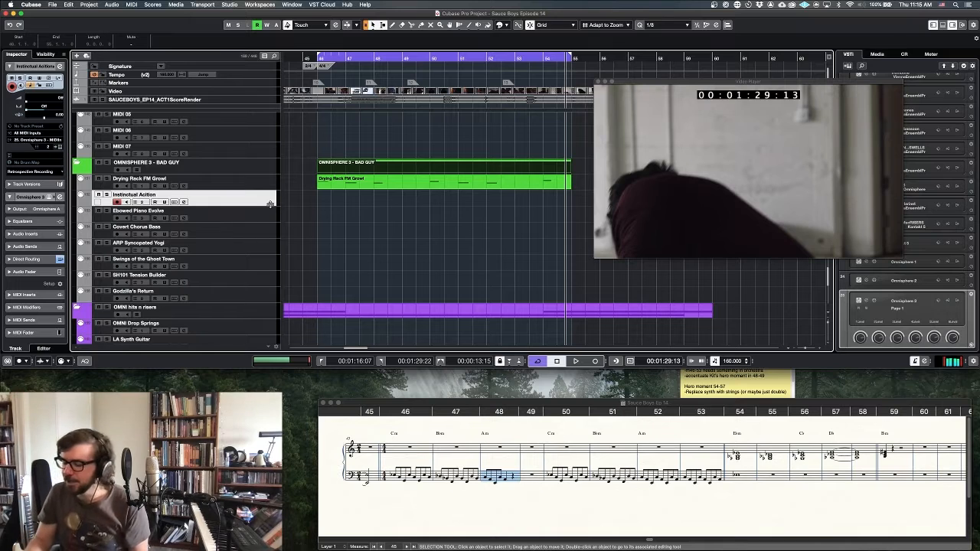
key(KP_Multiply)
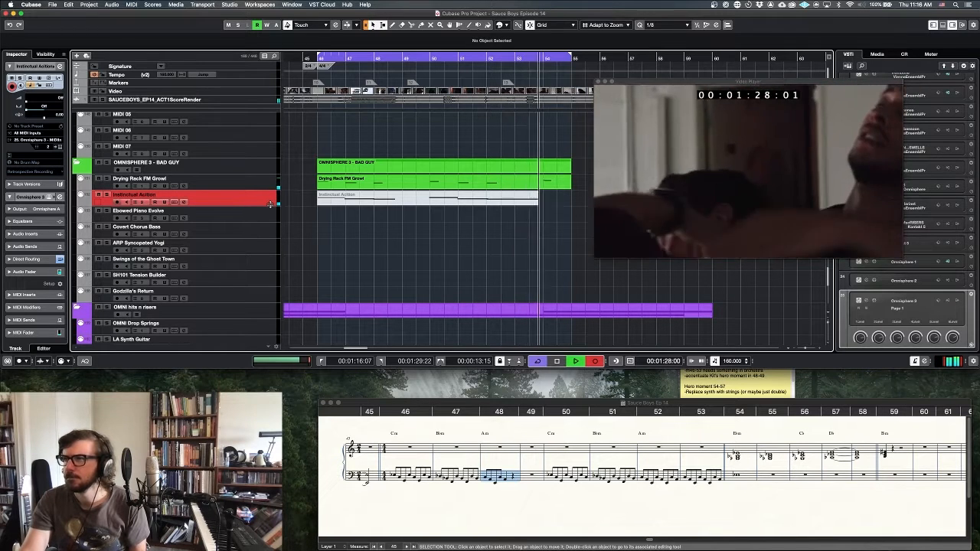
key(space)
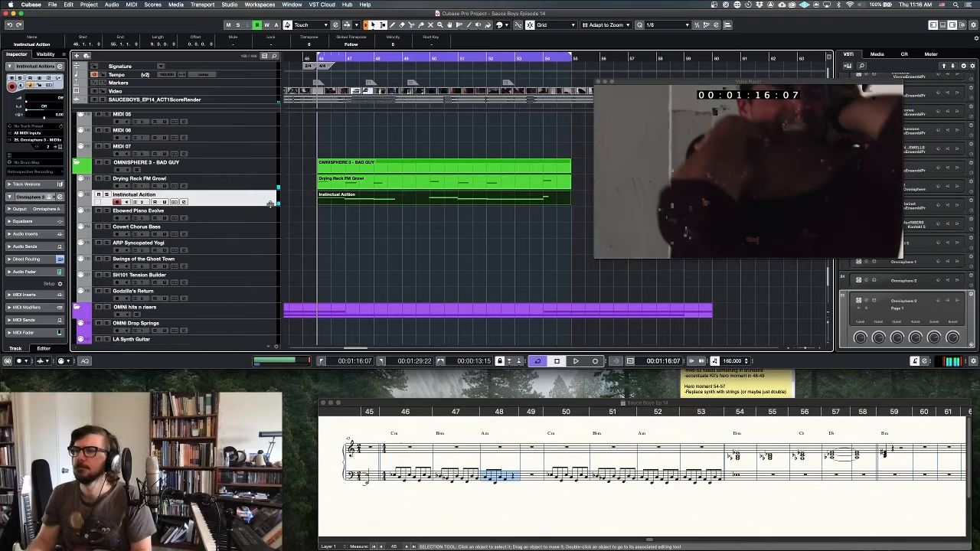
Delete the note at bar 54 from the Drying Rack FM Growl part
double_click(558, 181)
scroll(532, 266, right, 5)
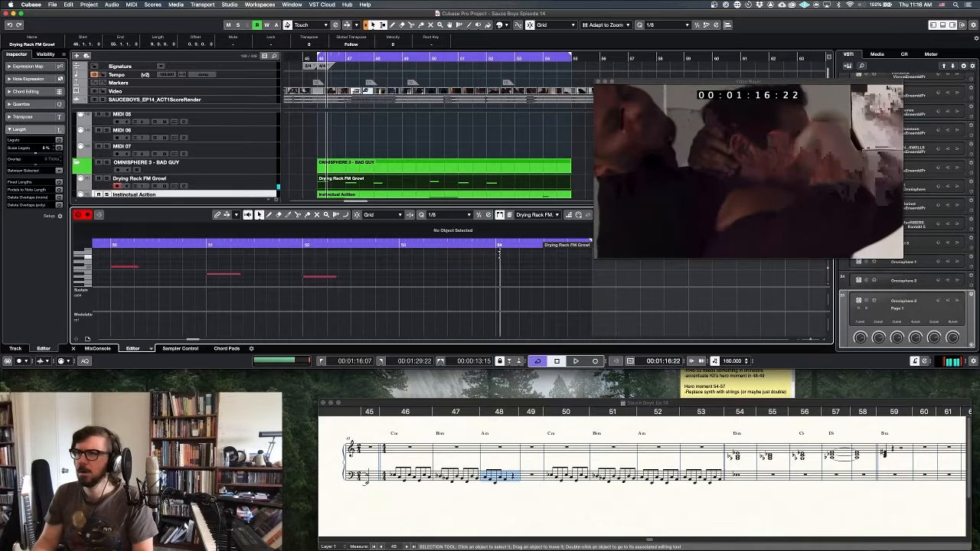
key(Return)
Turn off cycle mode and play the full cue from bar 46 past bar 55 to picture, with the timeline zoomed out
key(KP_1)
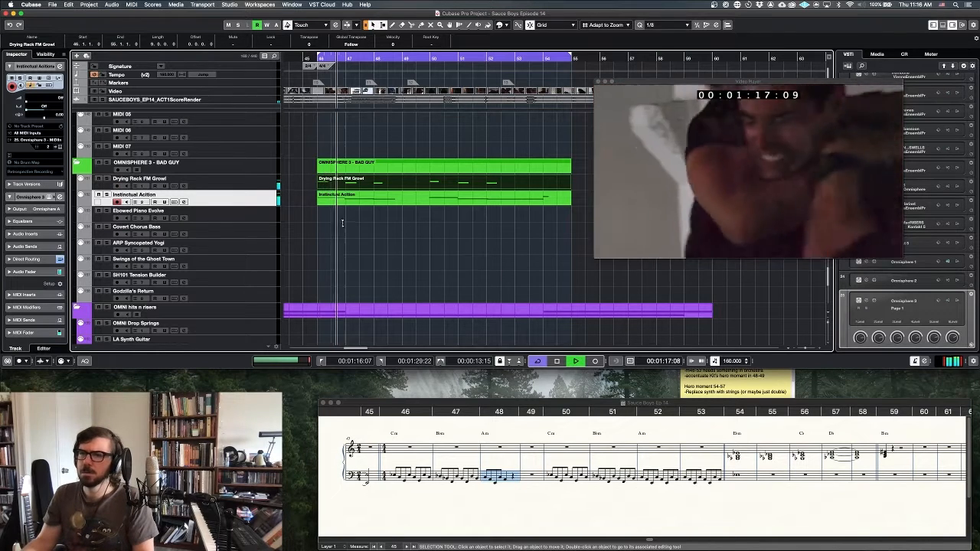
scroll(342, 223, right, 5)
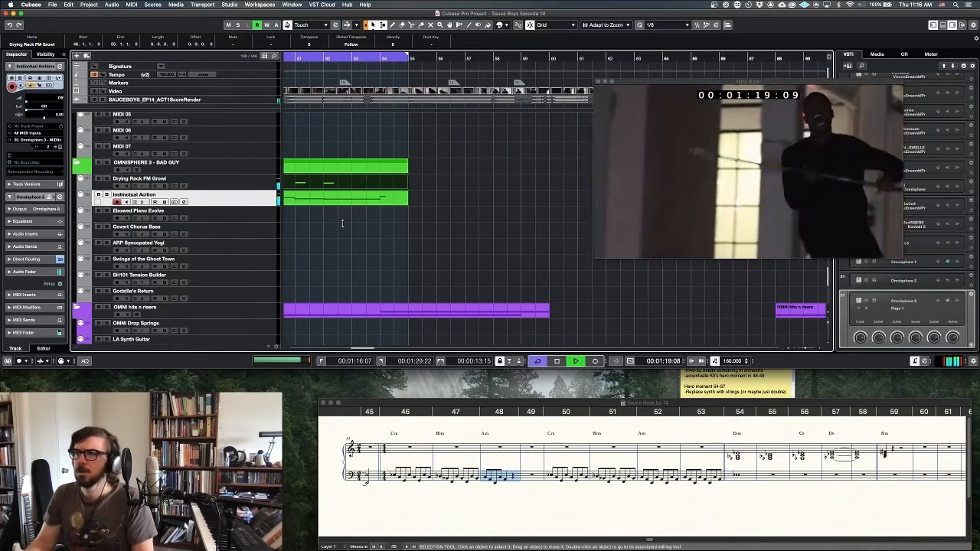
key(KP_Divide)
key(g)
key(g)
key(g)
key(g)
key(g)
scroll(450, 240, right, 5)
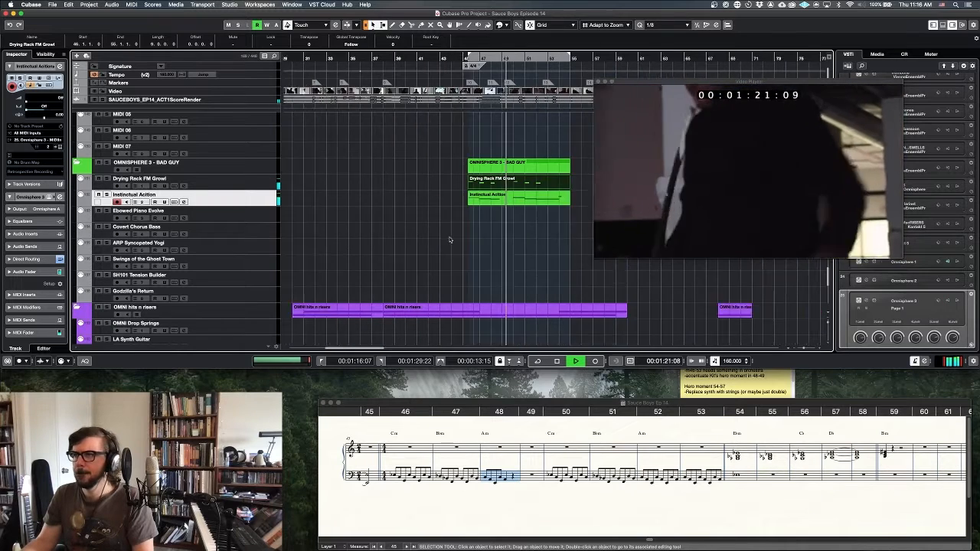
scroll(464, 222, up, 4)
scroll(475, 226, right, 7)
scroll(486, 229, left, 3)
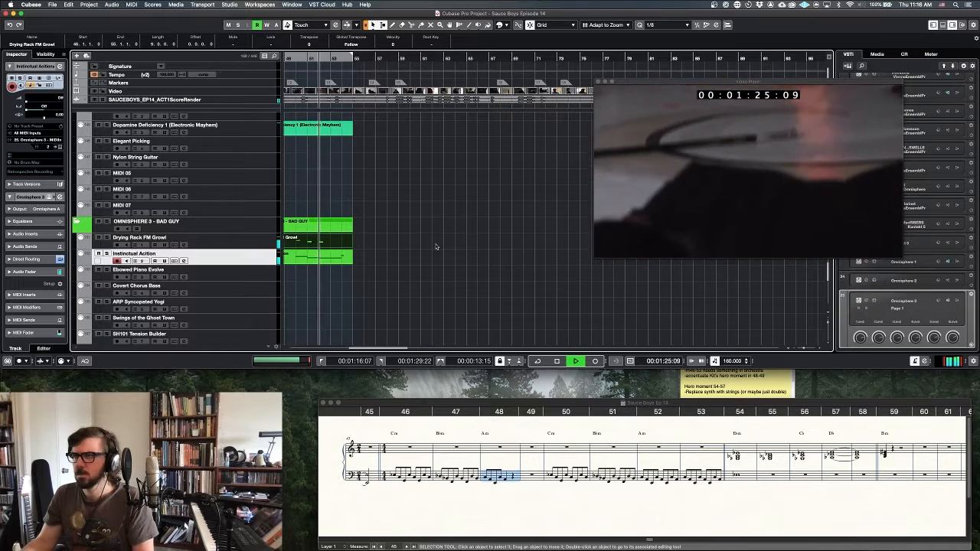
scroll(673, 508, right, 2)
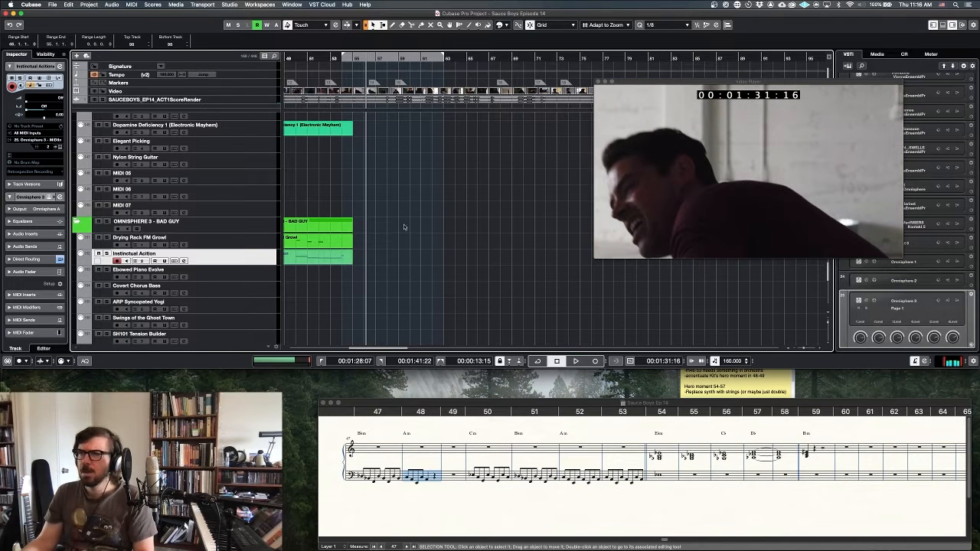
Play back the end of the passage from about bar 49 and review the OMNISPHERE 1 tracks that sound there
click(292, 58)
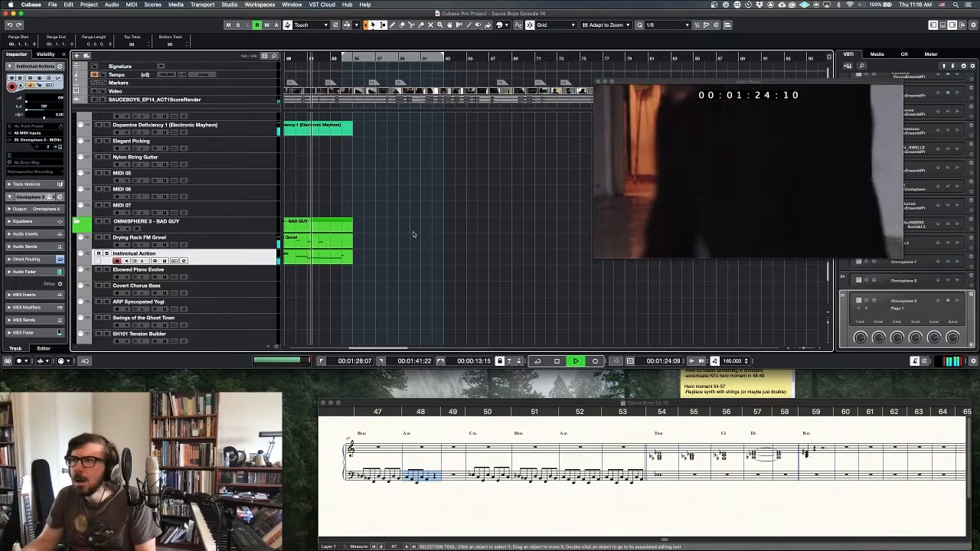
scroll(413, 234, up, 10)
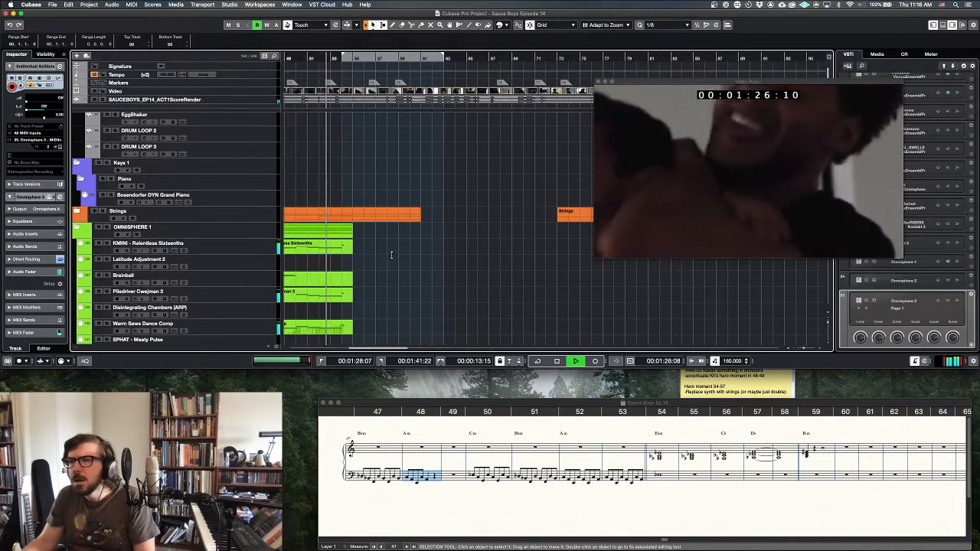
scroll(389, 268, up, 6)
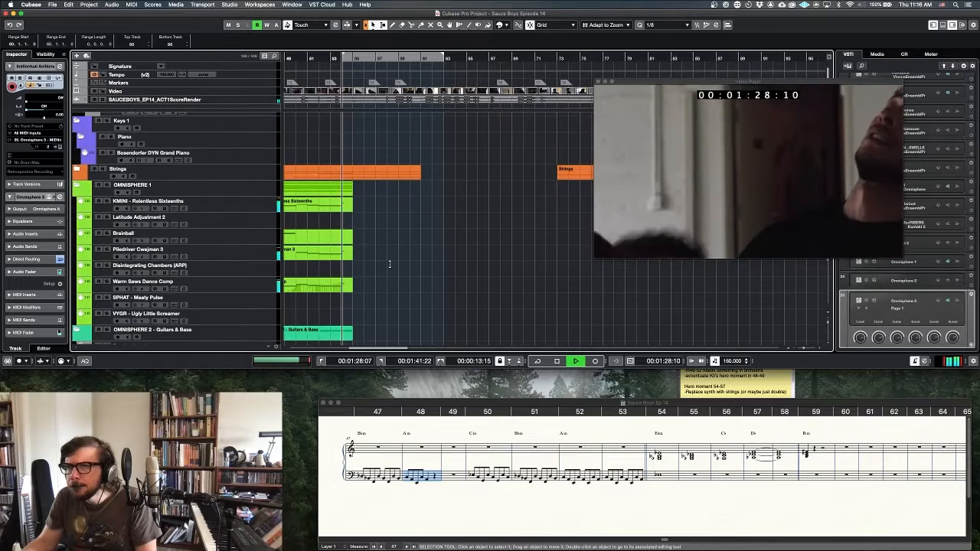
scroll(390, 264, down, 5)
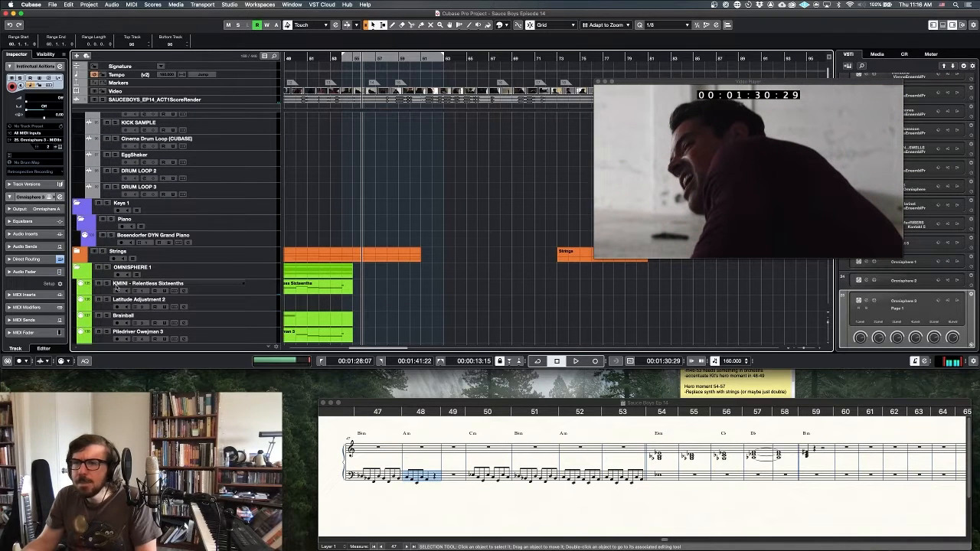
scroll(322, 287, down, 2)
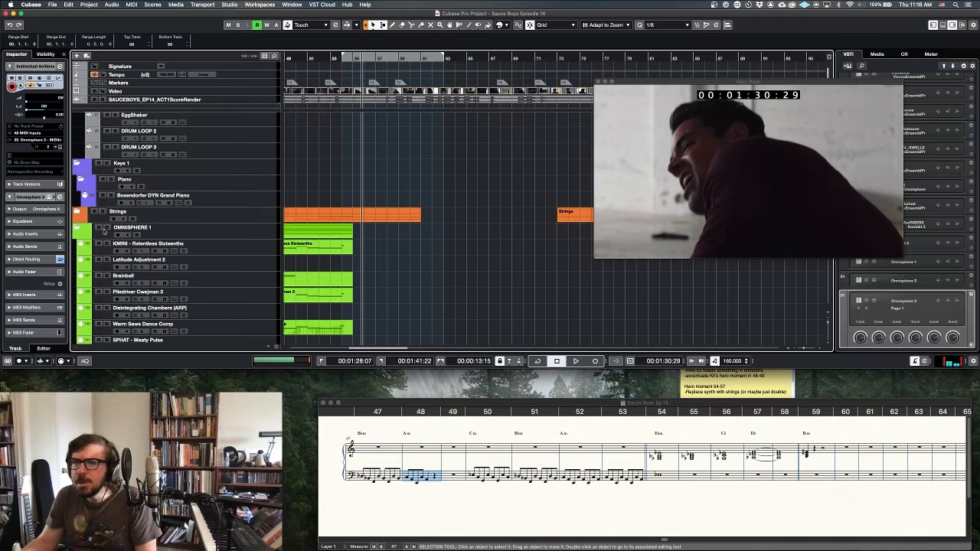
Solo the OMNISPHERE 1 folder and play from about bar 50 past bar 54 to check how its layers end
click(303, 58)
key(space)
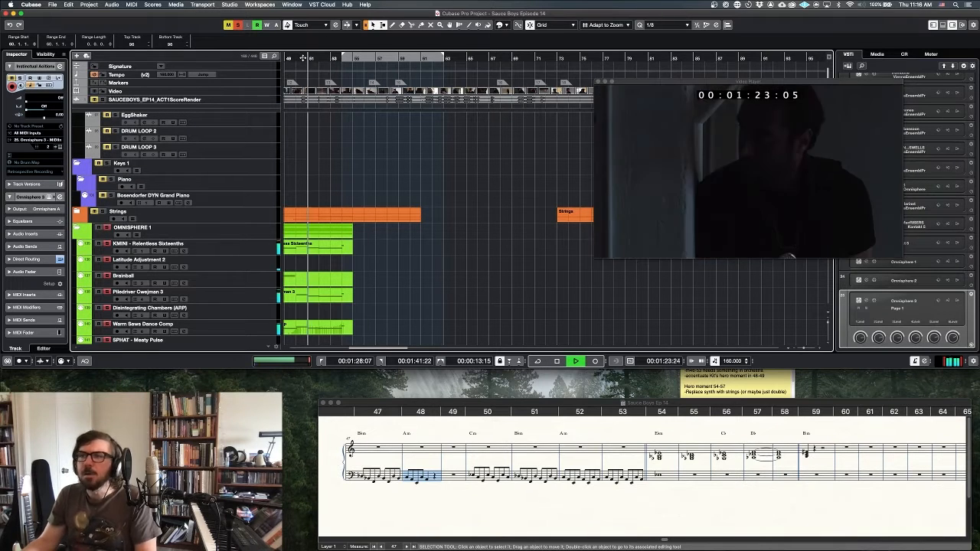
scroll(399, 288, down, 1)
scroll(398, 287, down, 2)
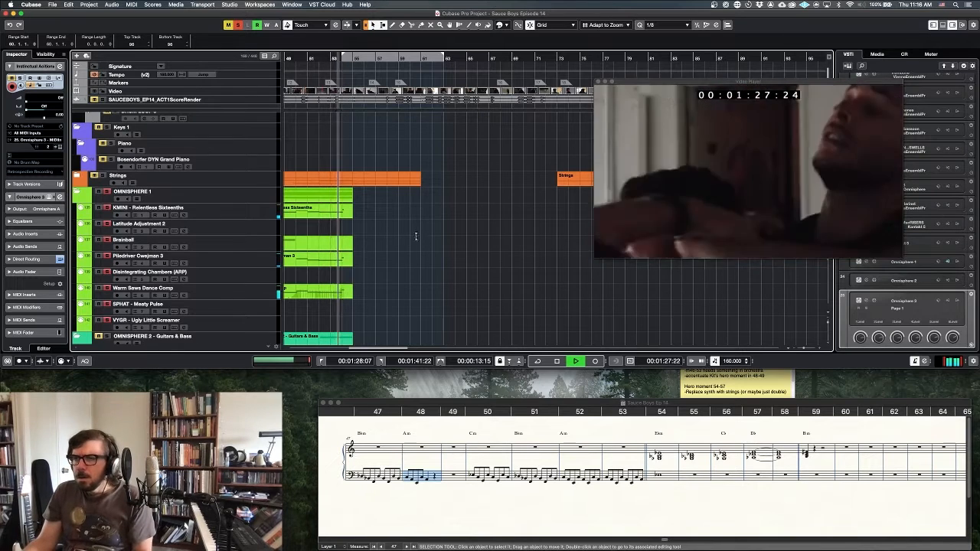
scroll(412, 242, down, 6)
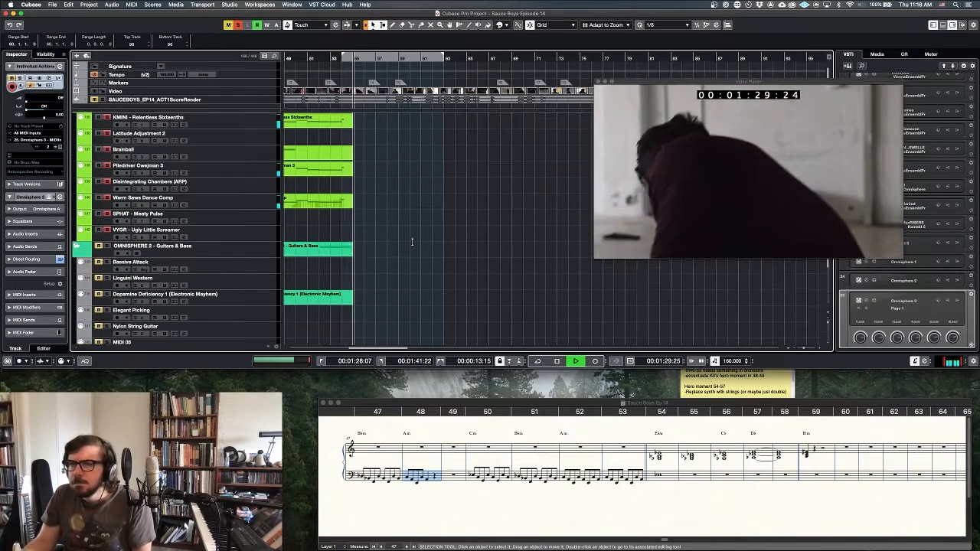
key(space)
Unsolo OMNISPHERE 1, solo the OMNISPHERE 3 - BAD GUY folder and play its layers from about bar 50 past bar 54
scroll(230, 208, up, 5)
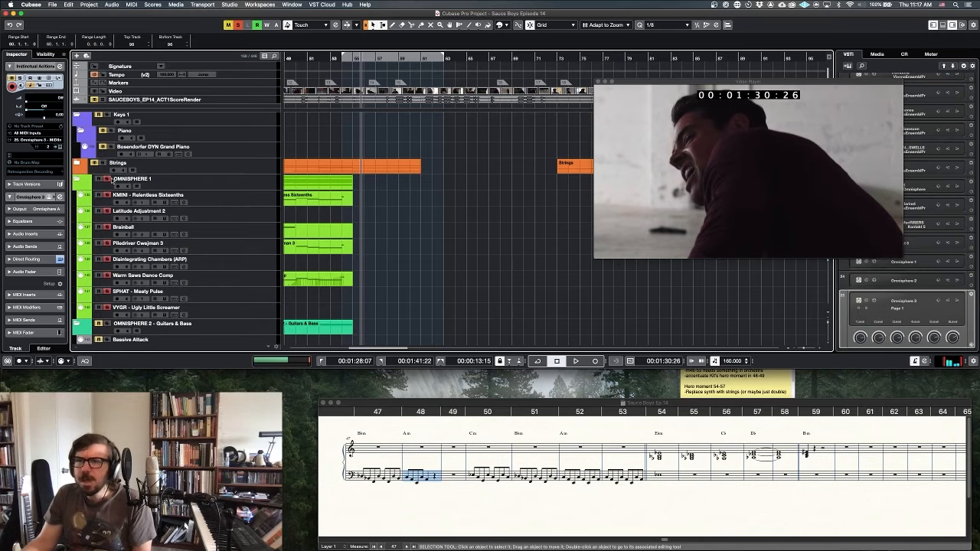
scroll(254, 204, down, 5)
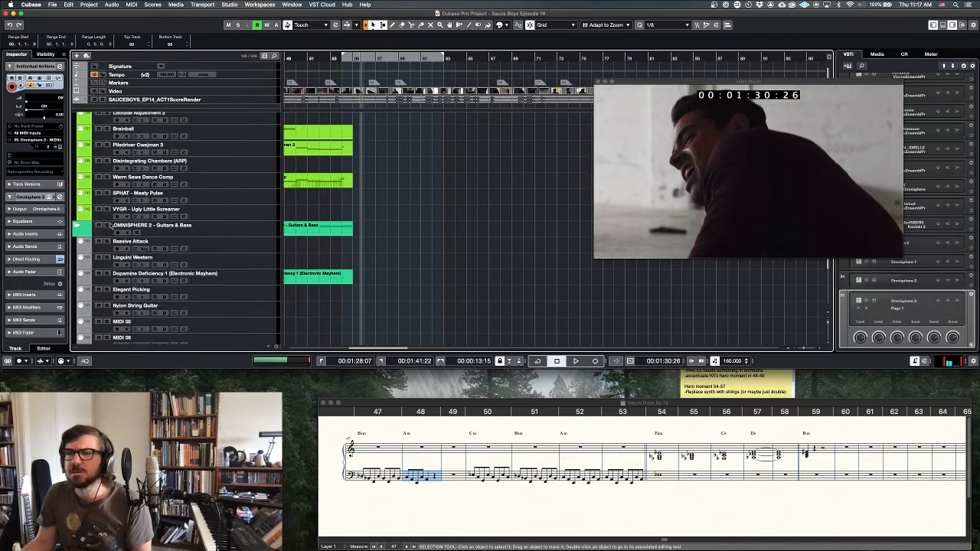
scroll(108, 227, down, 7)
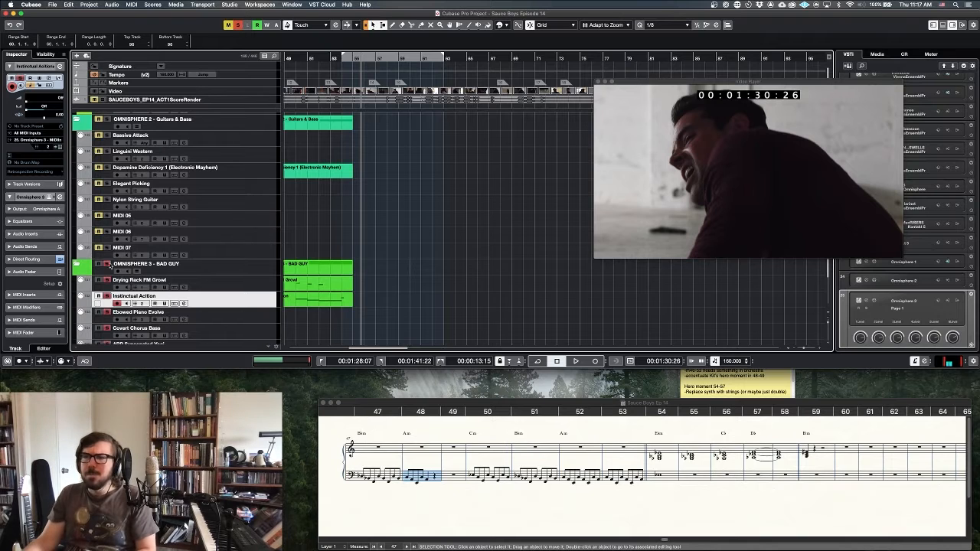
click(303, 62)
key(space)
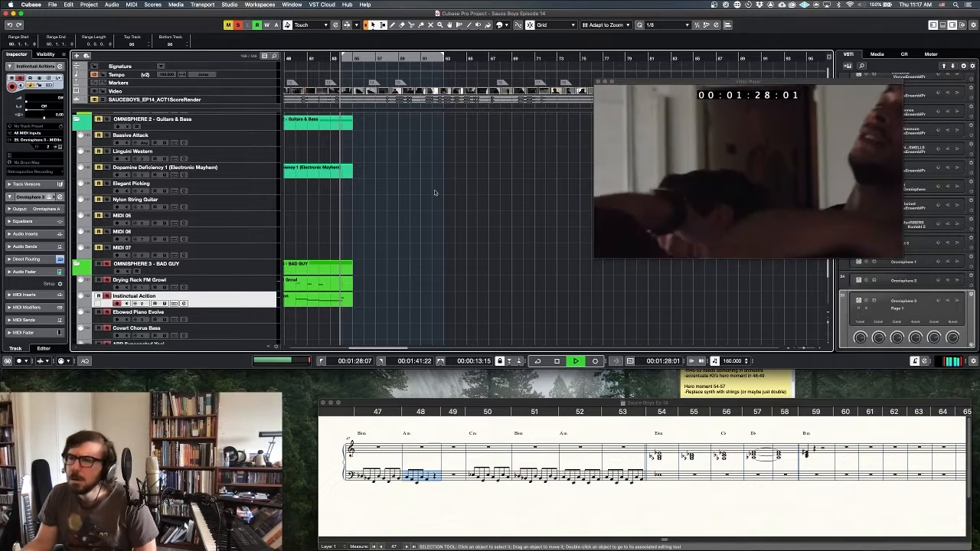
key(space)
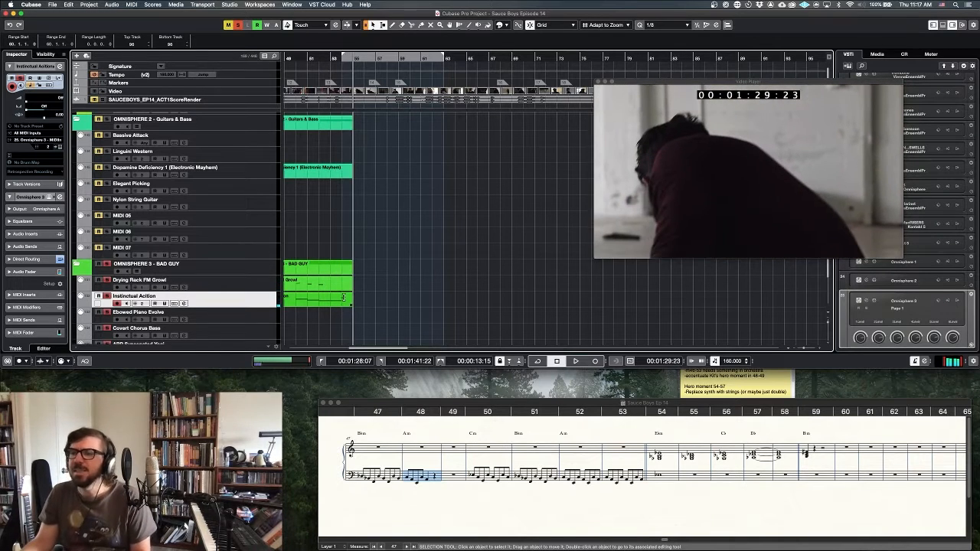
Delete the note at bar 54 from the Instinctual Action part and play the soloed ending from about bar 50
double_click(342, 305)
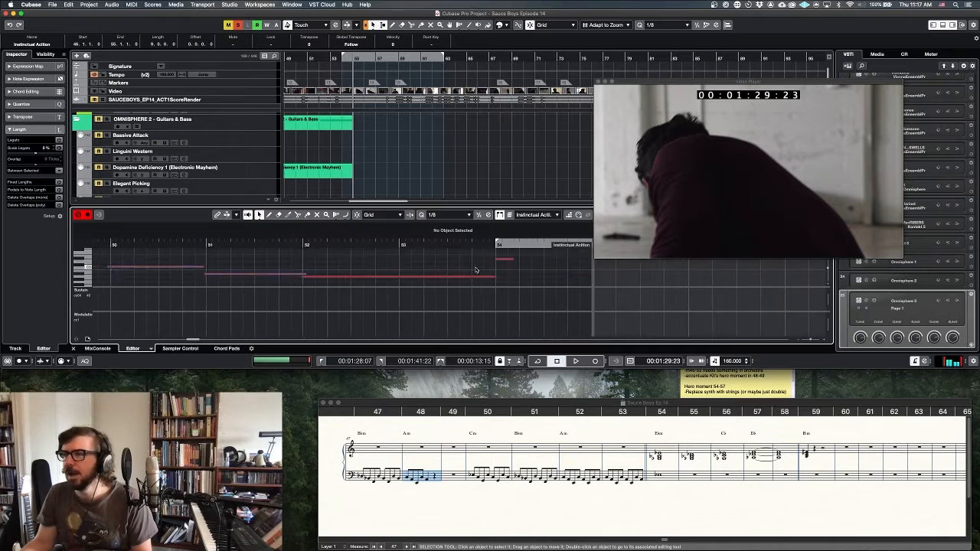
click(198, 276)
key(Return)
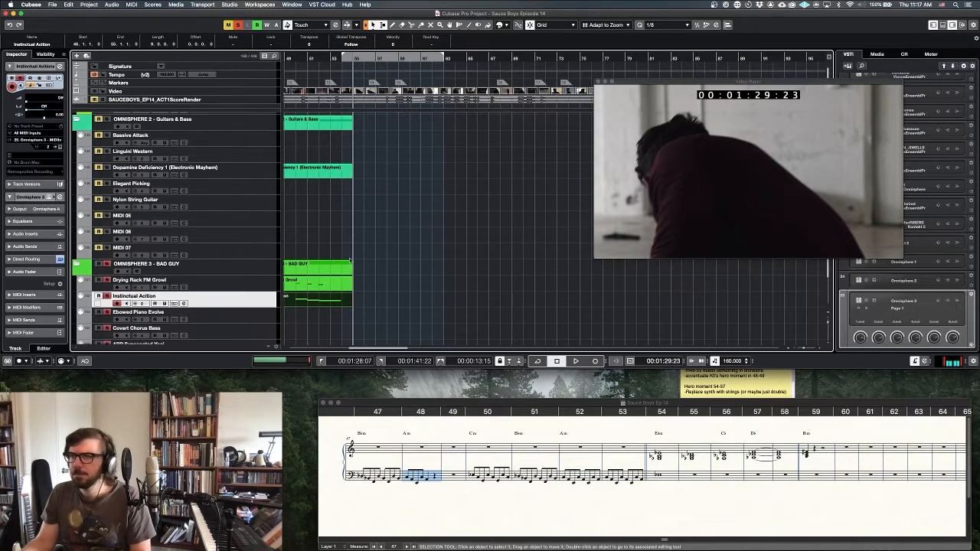
double_click(295, 60)
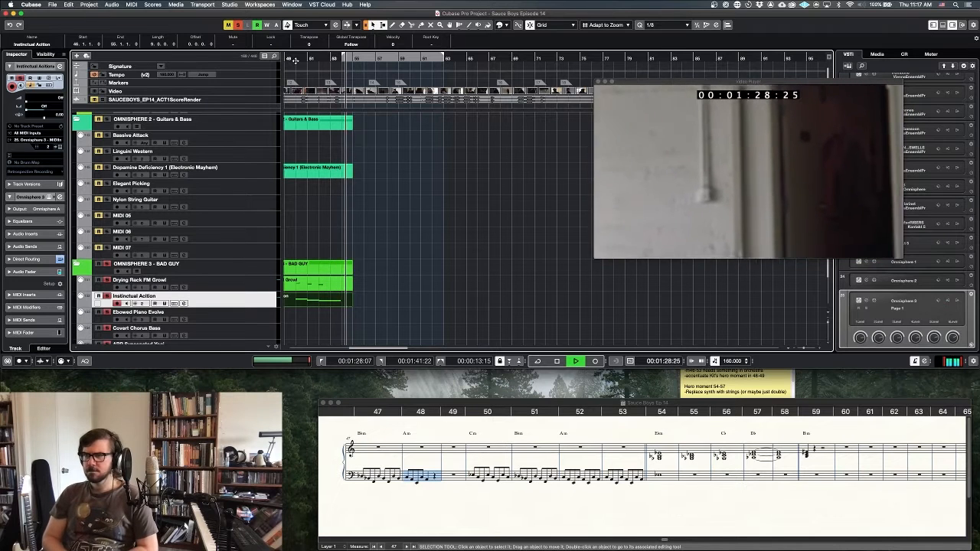
key(space)
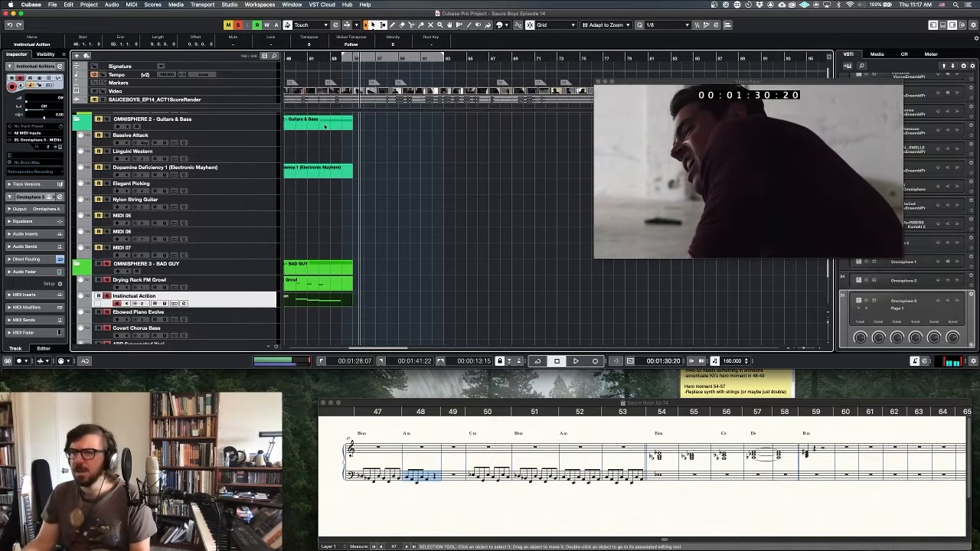
Shorten the last note of the Instinctual Action part to end within bar 53, and play the soloed ending from bar 50
double_click(346, 302)
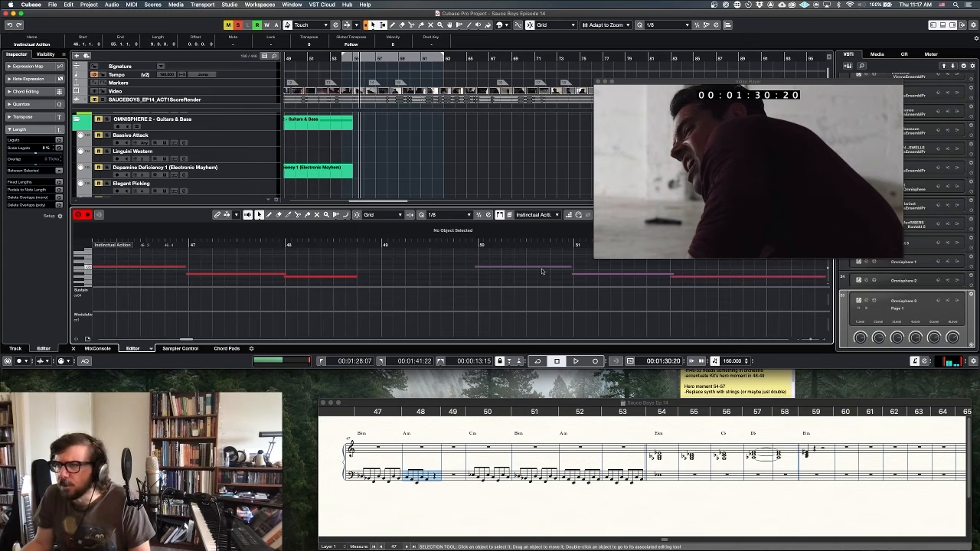
scroll(534, 270, right, 5)
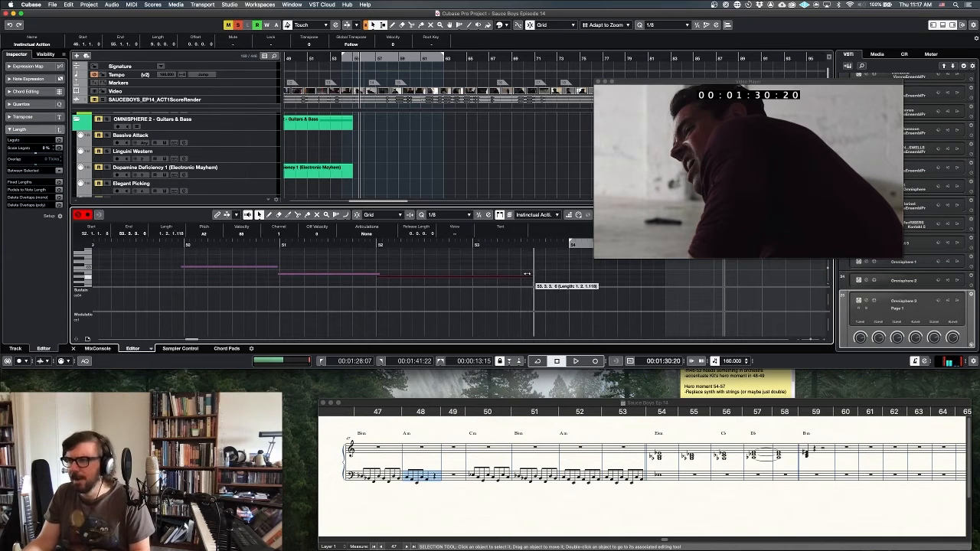
click(168, 245)
key(space)
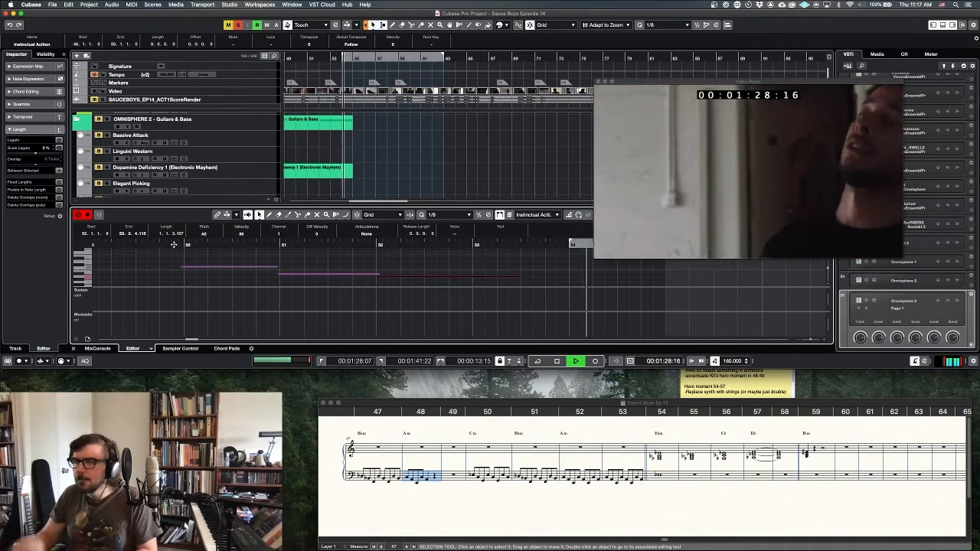
Quantize the Instinctual Action notes from bar 50 to bar 53 and return to the track arrangement
drag(226, 262, 434, 282)
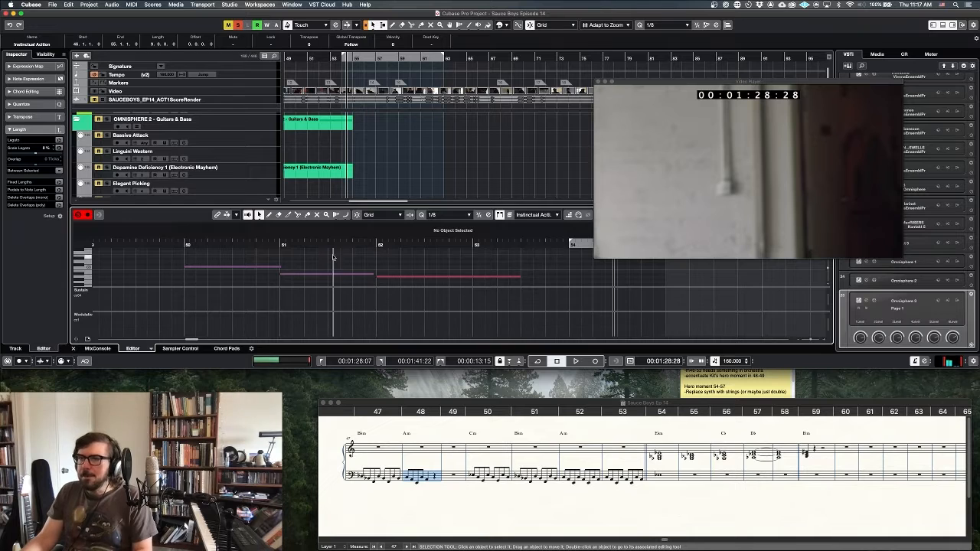
key(Return)
click(374, 251)
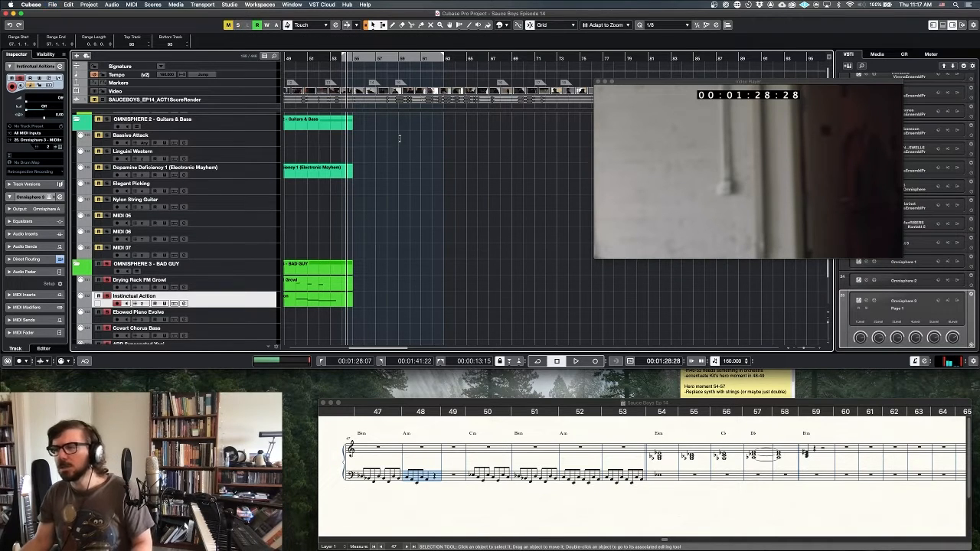
Unsolo the OMNISPHERE 3 - BAD GUY folder and play the full arrangement from about bar 46 to bar 58
scroll(399, 138, left, 5)
click(461, 68)
key(space)
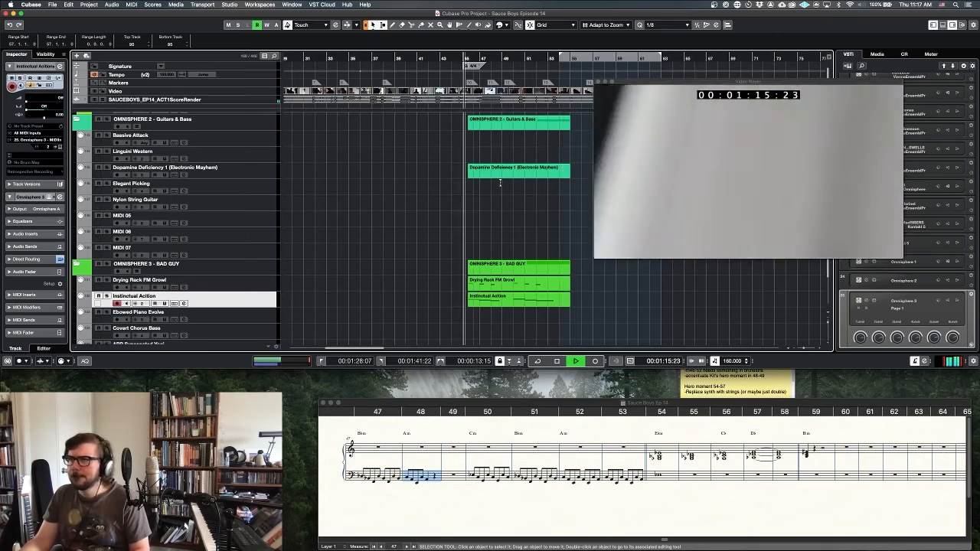
scroll(498, 196, up, 15)
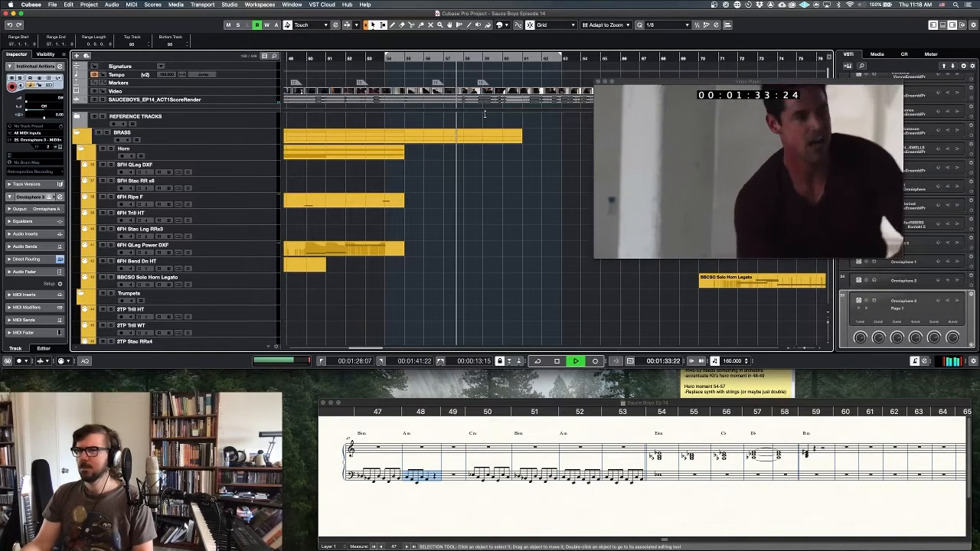
key(space)
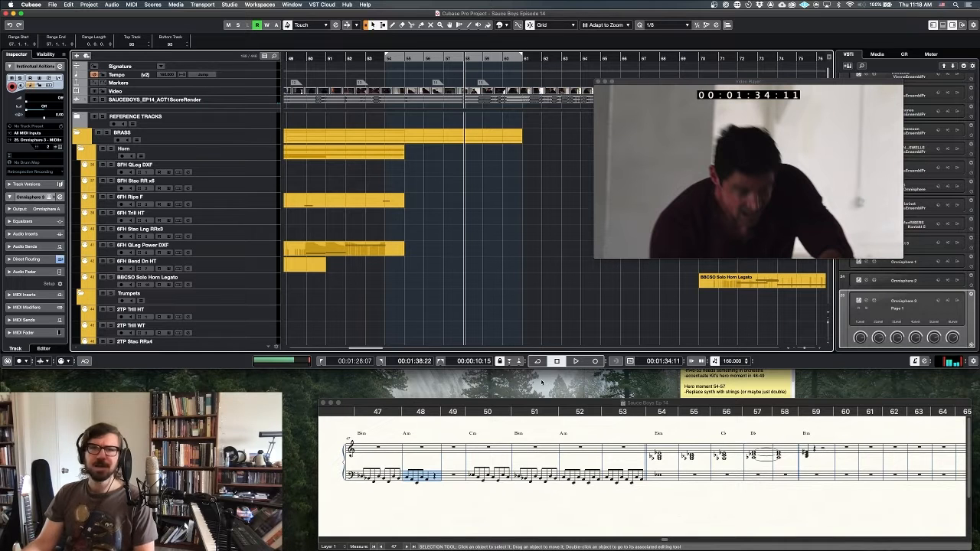
Switch to the Finale score and select measures 54 to 59 as the reference for the hero moment
click(741, 464)
click(663, 456)
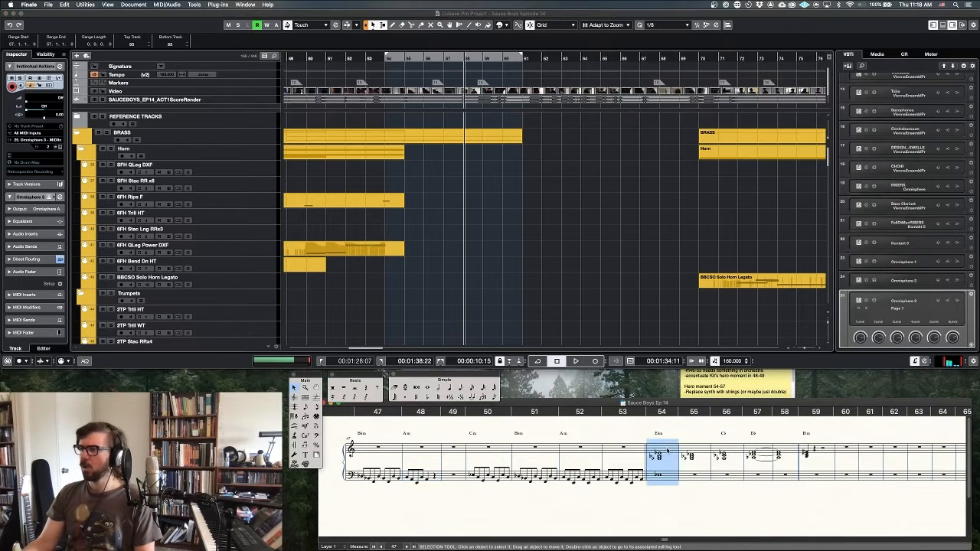
shift+click(781, 454)
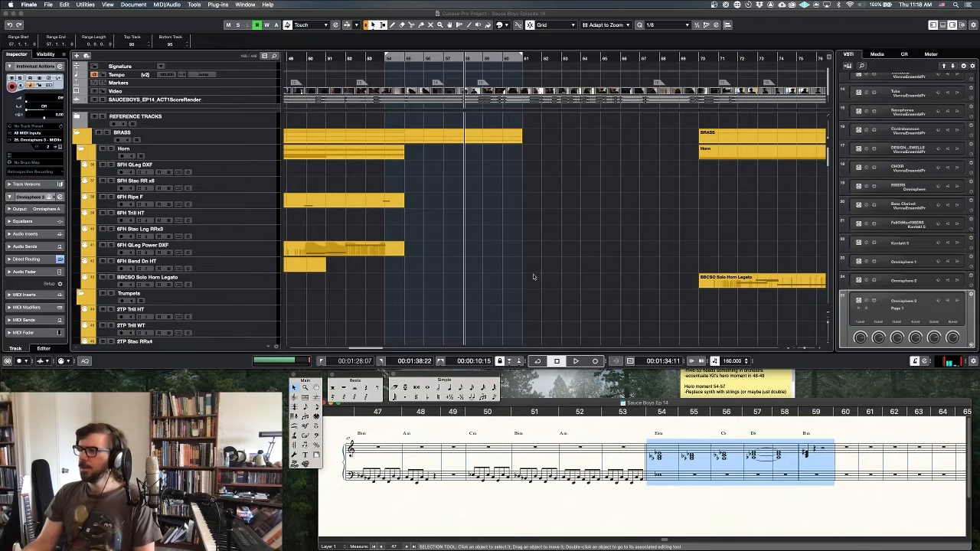
scroll(621, 225, right, 2)
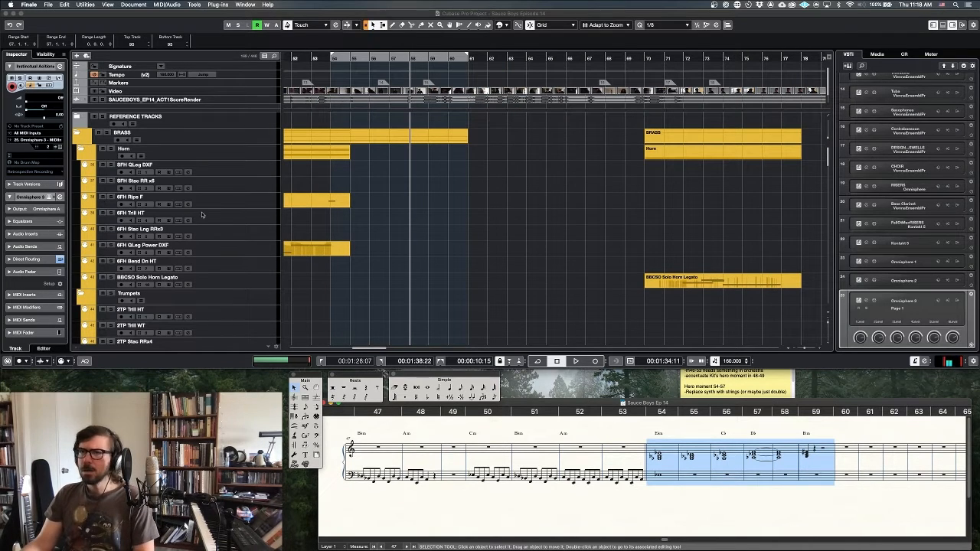
Record a solo horn melody on the BBCSO Solo Horn Legato track from about bar 53 through bar 59
click(264, 288)
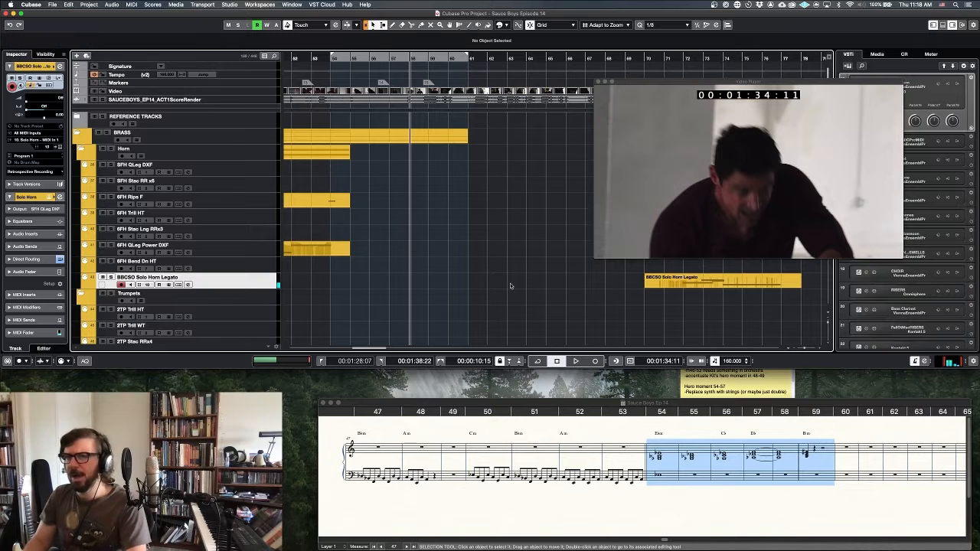
key(KP_Multiply)
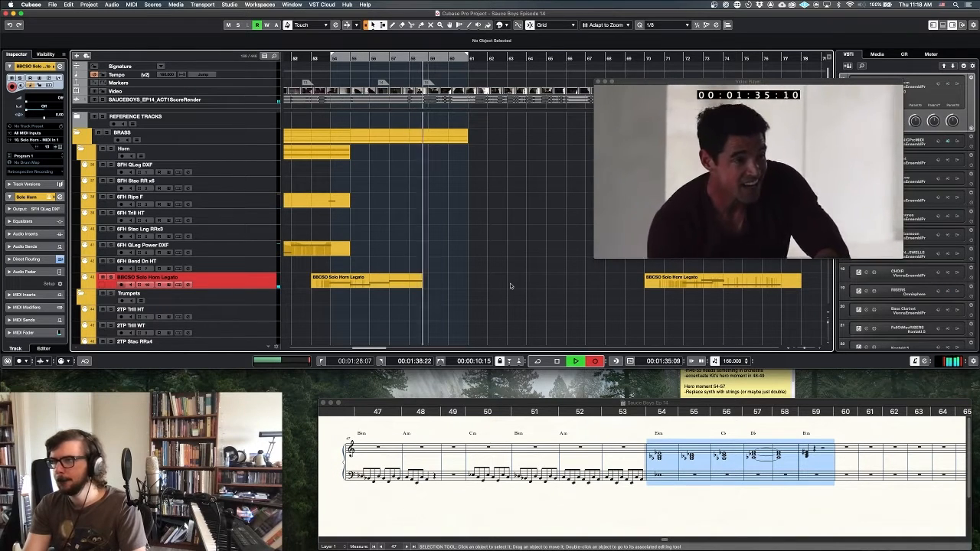
key(space)
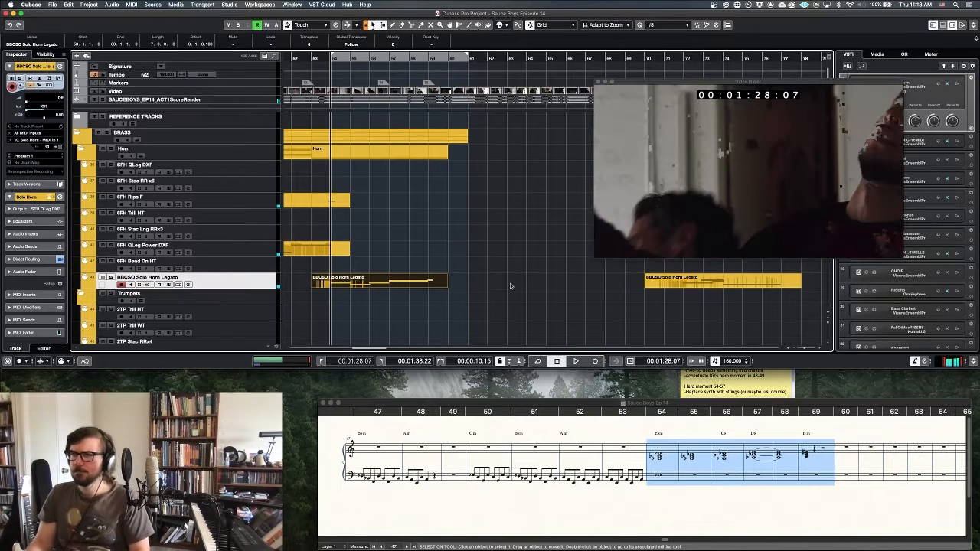
Record the horn line on the 6FH QLeg Power DXF track from bar 54 through bar 59, redoing the first take
click(260, 249)
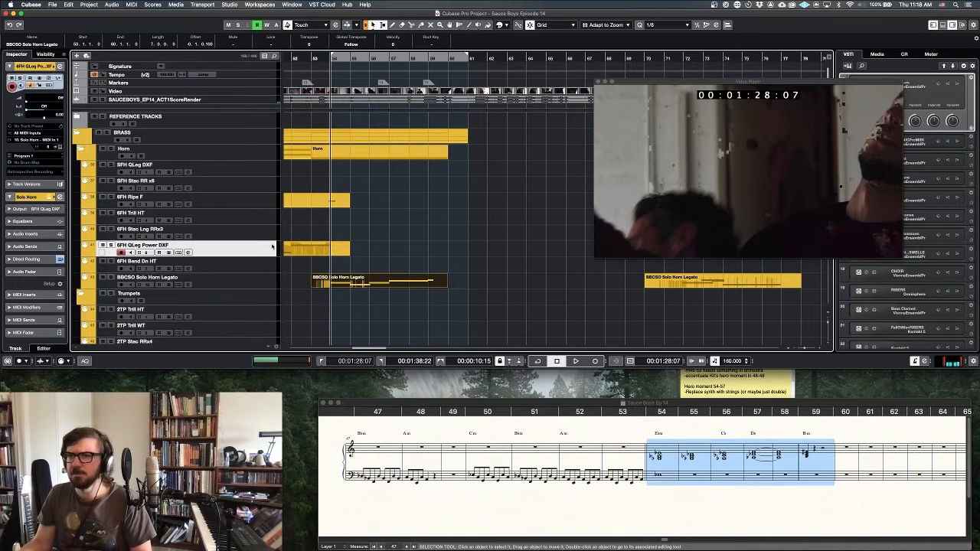
click(498, 241)
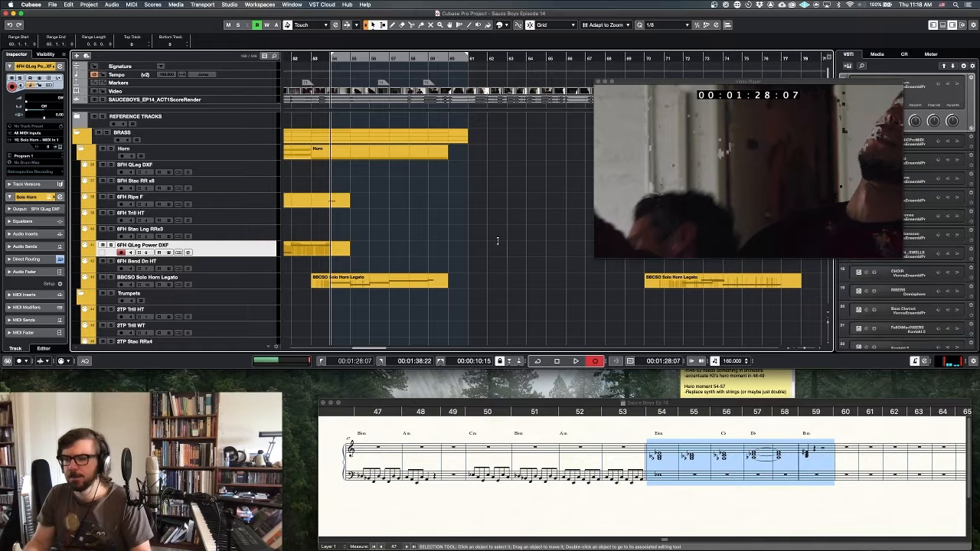
key(KP_Multiply)
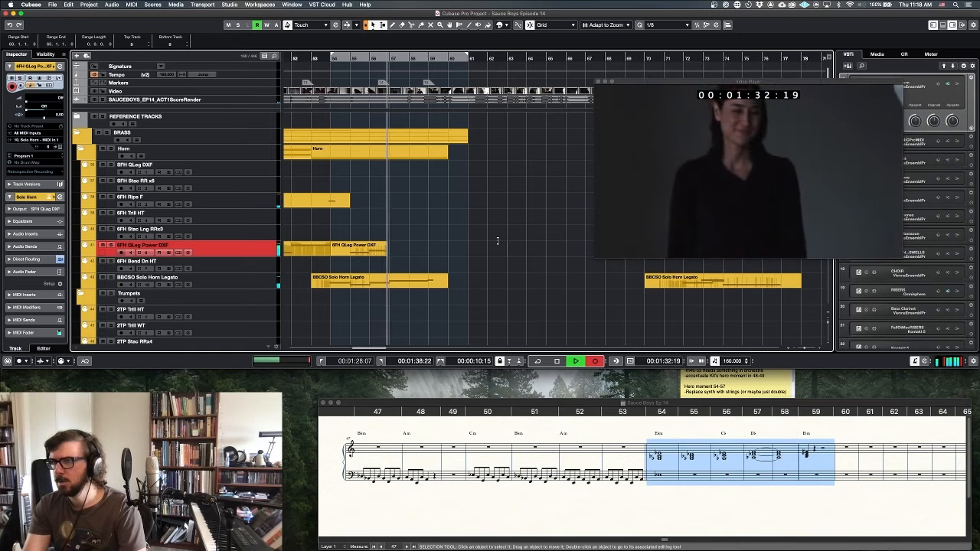
key(space)
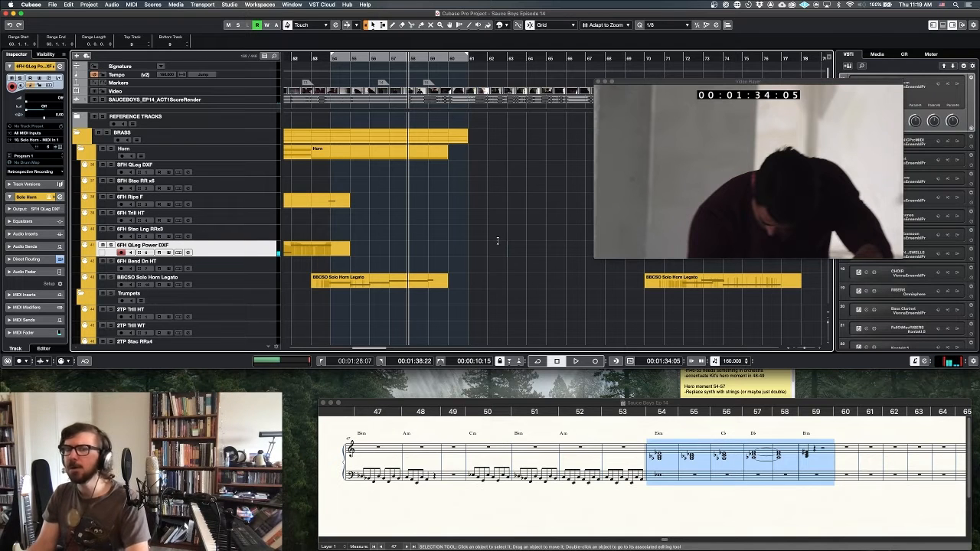
key(KP_Multiply)
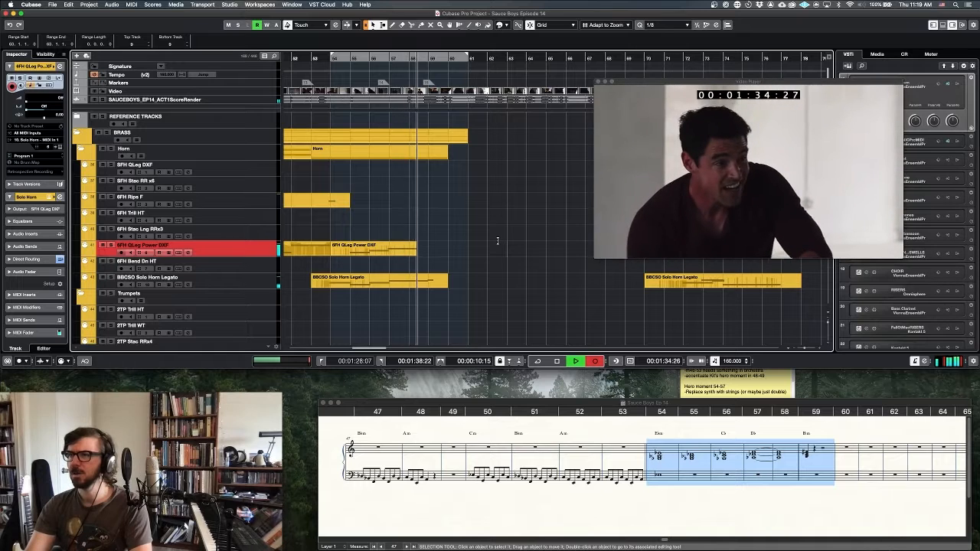
key(space)
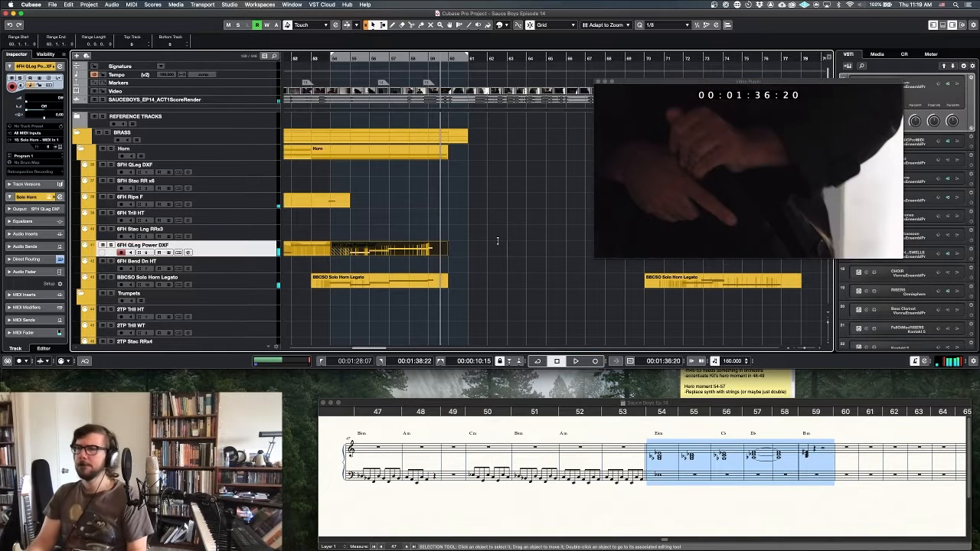
Set the left locator to bar 58 and record a horn rip into bar 59 on the 6FH Rips F track
click(229, 201)
ctrl+click(411, 57)
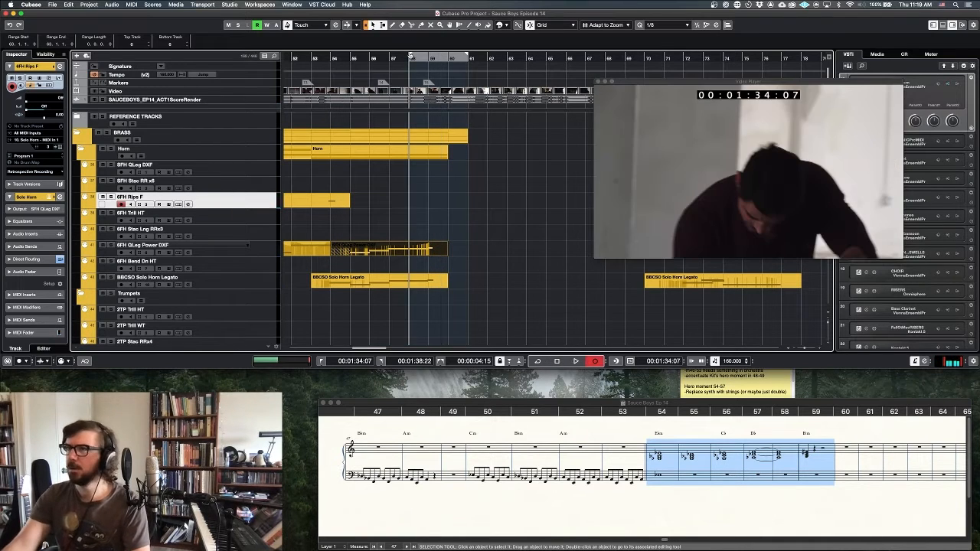
key(KP_Multiply)
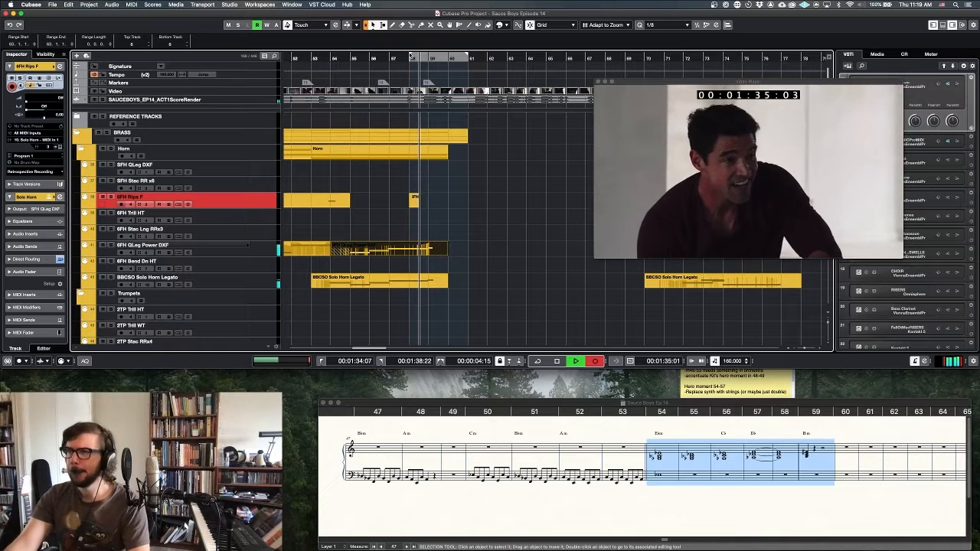
key(space)
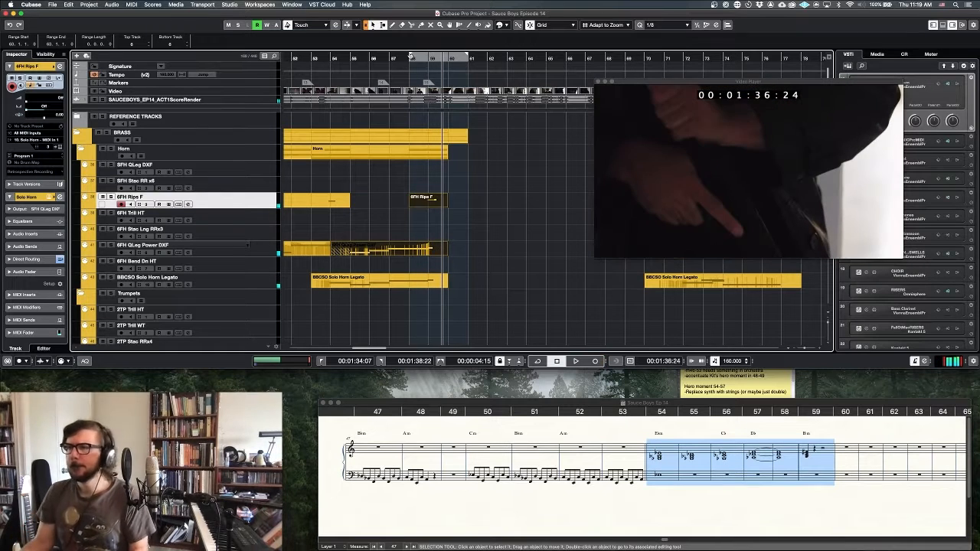
Play the new horn ending from bar 58 and solo the Horn folder to hear it alone
key(space)
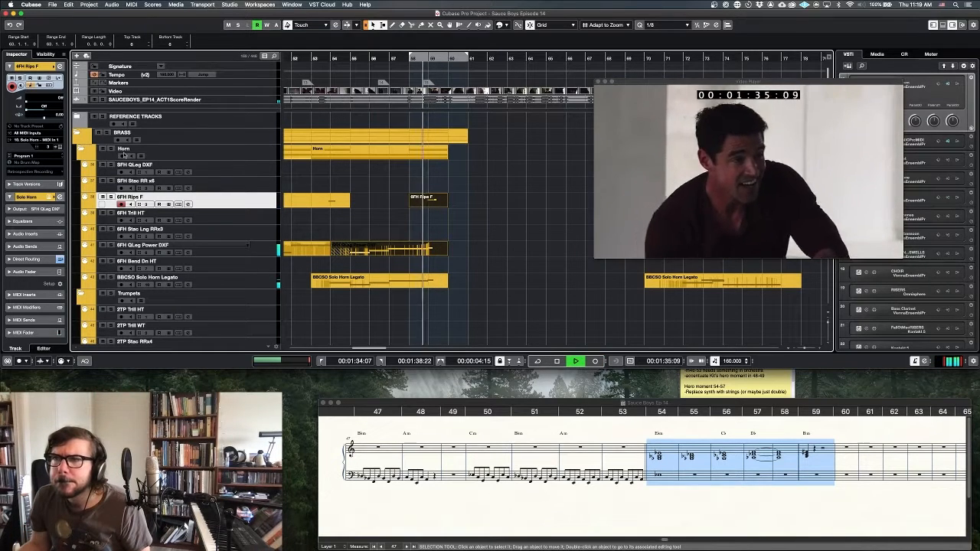
key(space)
key(space)
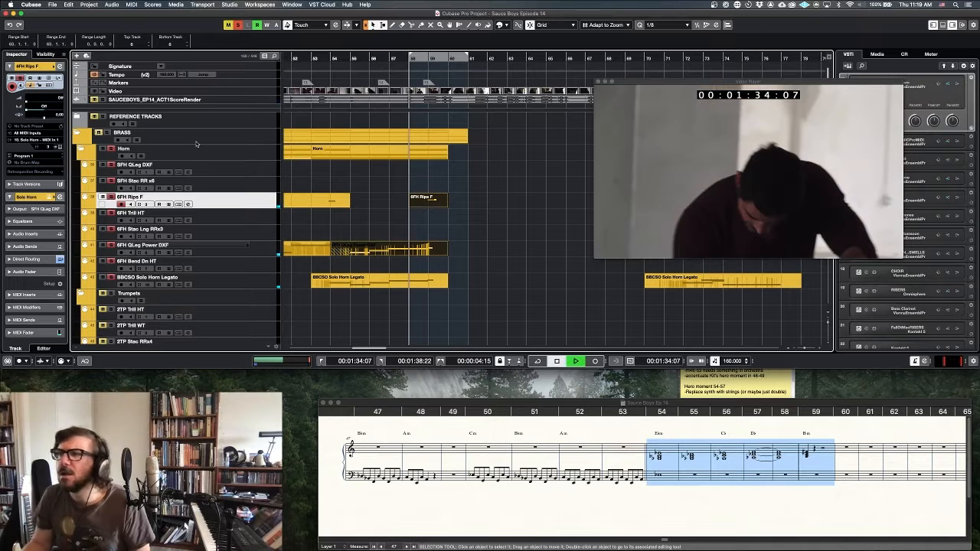
Inspect the rip note in the new 6FH Rips F part and play the soloed horns from bar 58
double_click(423, 200)
key(space)
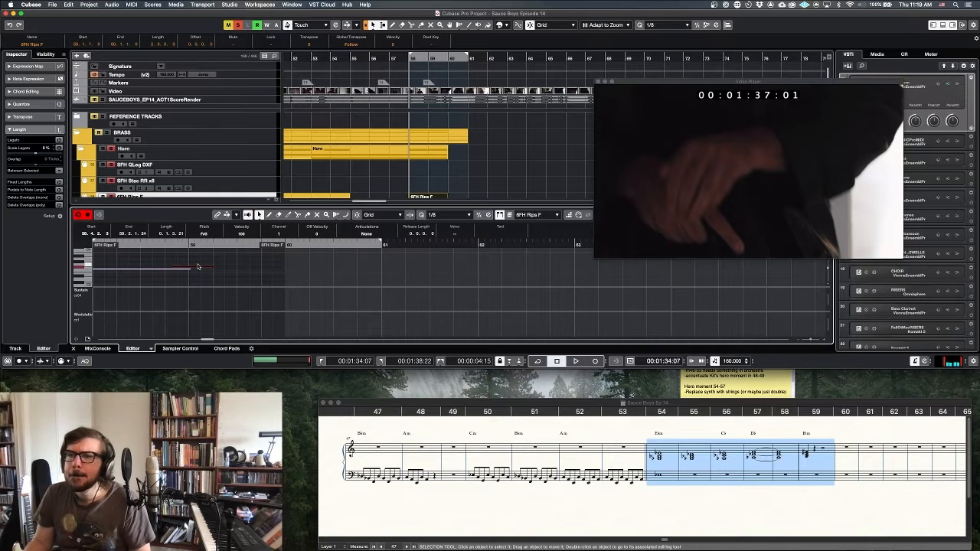
key(space)
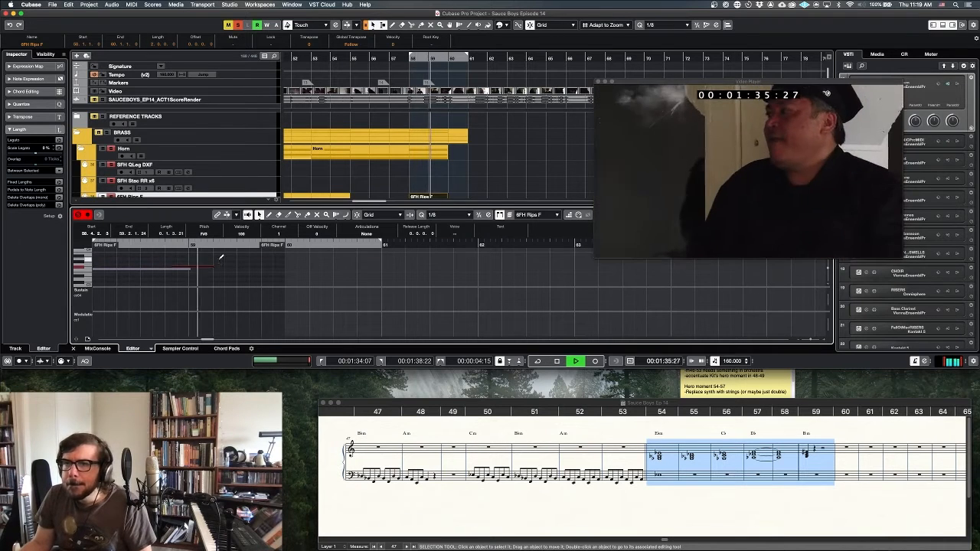
key(Return)
key(space)
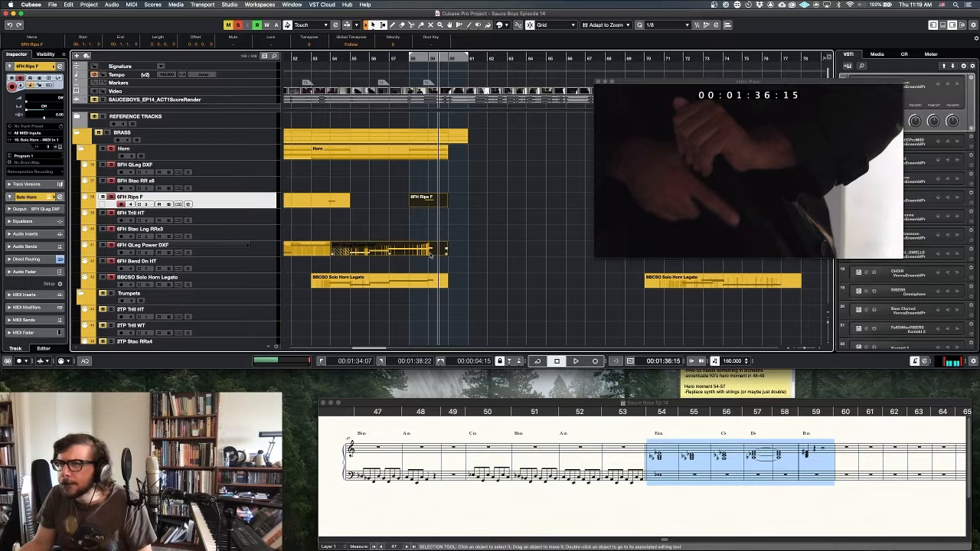
key(Return)
key(Return)
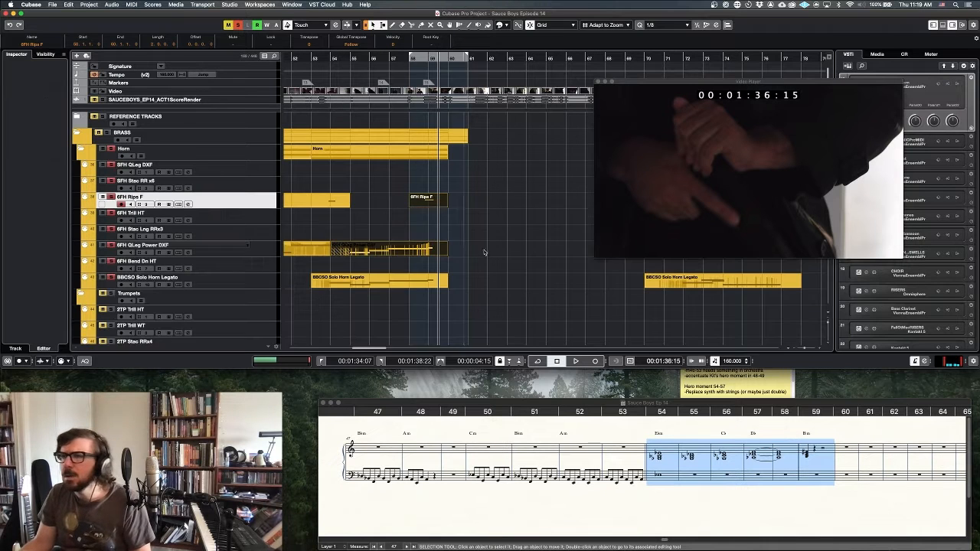
Remove the note at bar 59 from the 6FH QLeg Power DXF part and play the ending from bar 58
double_click(352, 244)
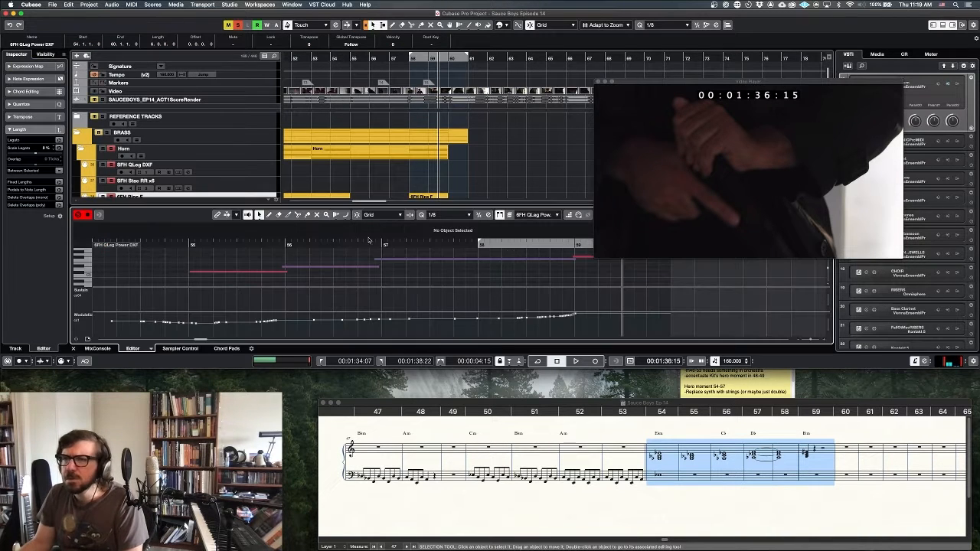
key(space)
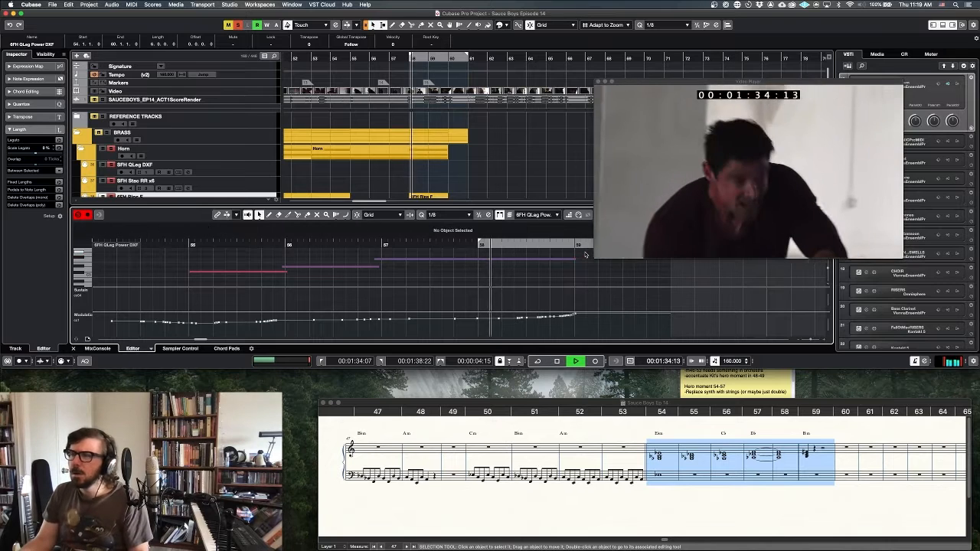
key(Return)
key(space)
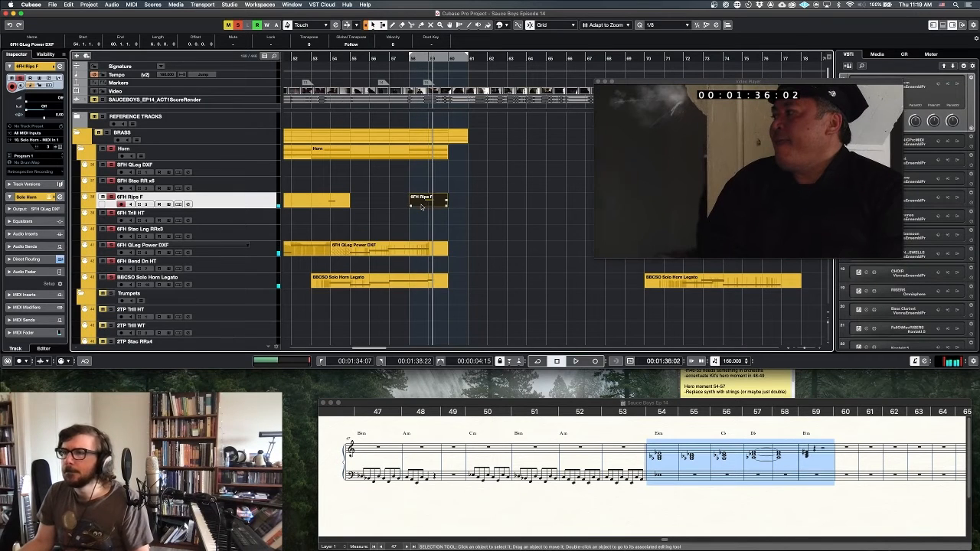
Move the rip note in the 6FH Rips F part slightly later before bar 59 and play the result
key(Return)
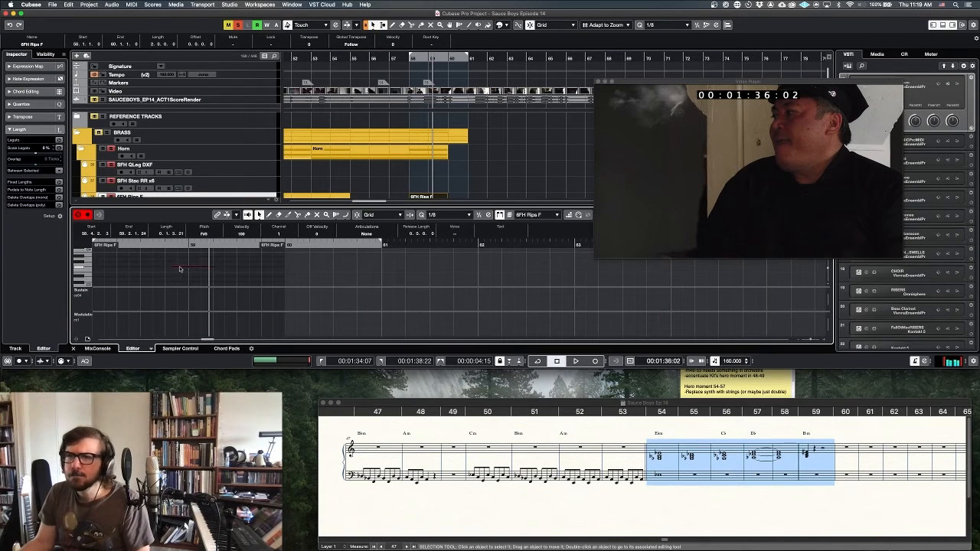
key(space)
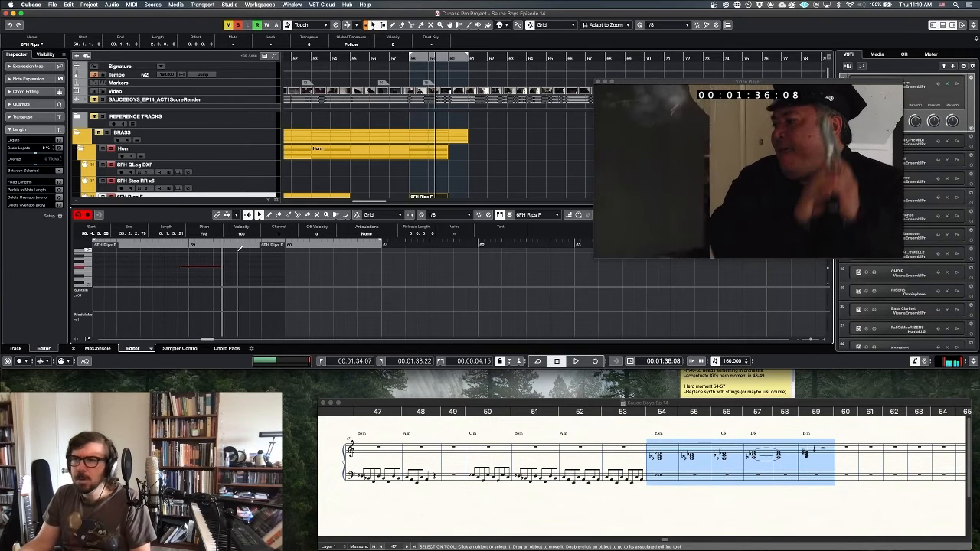
key(space)
key(Return)
Lengthen the final note in the 6FH QLeg Power DXF part slightly before bar 59 and play the horn ending
double_click(431, 251)
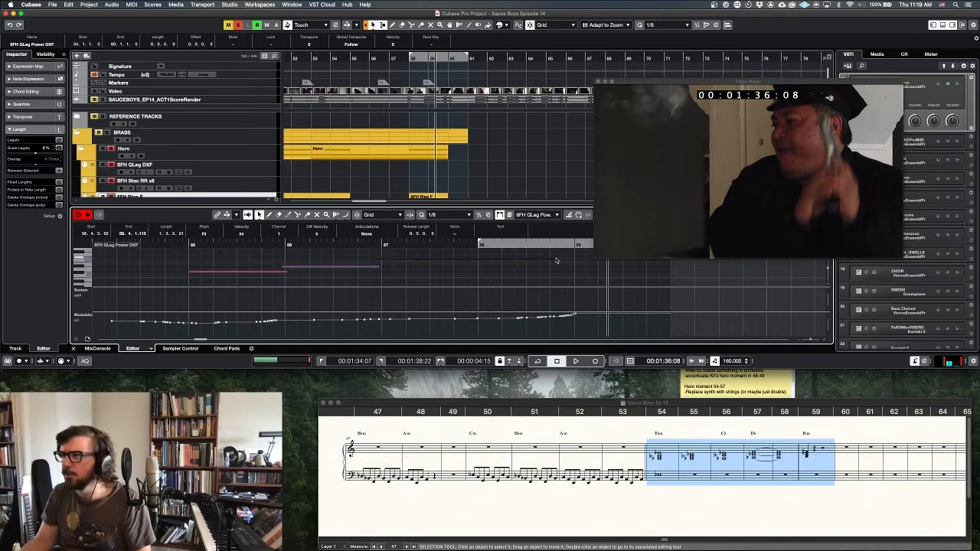
key(space)
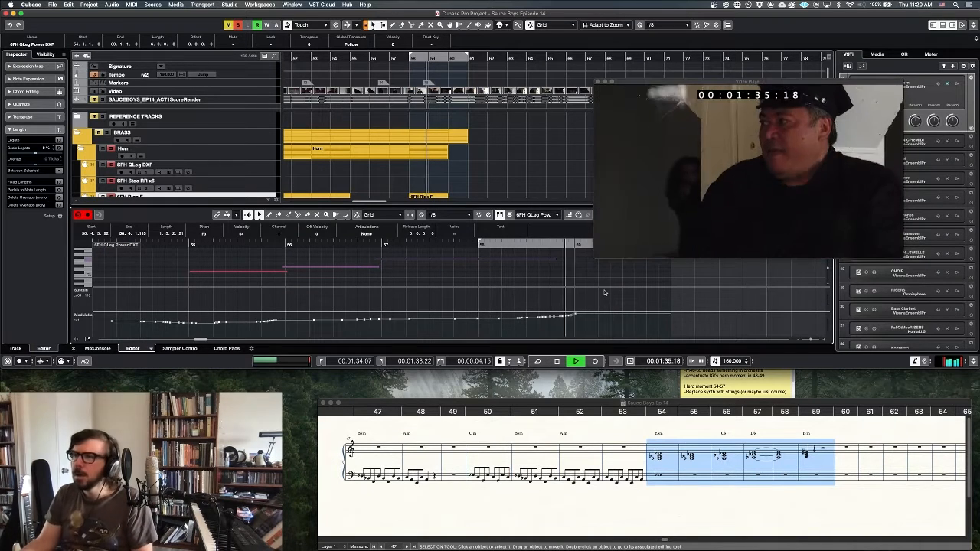
key(space)
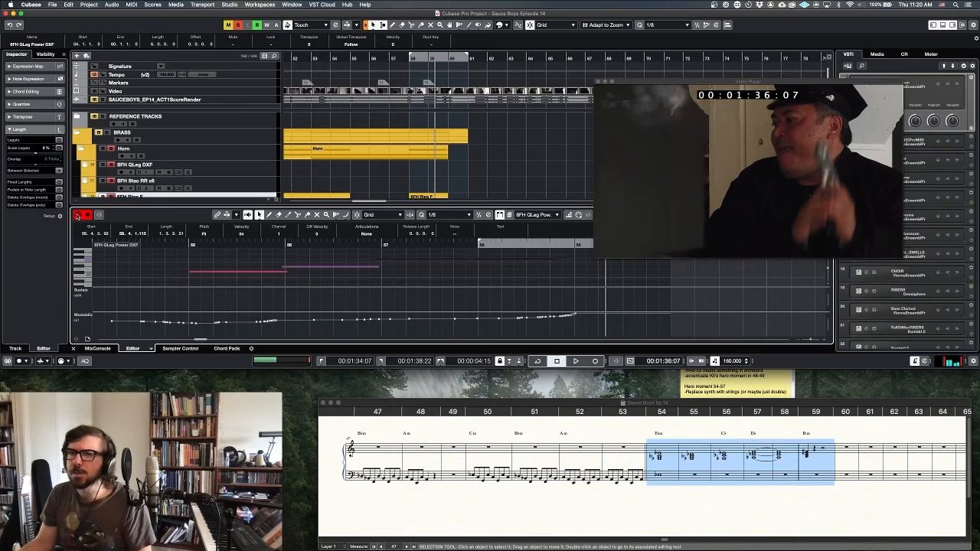
key(space)
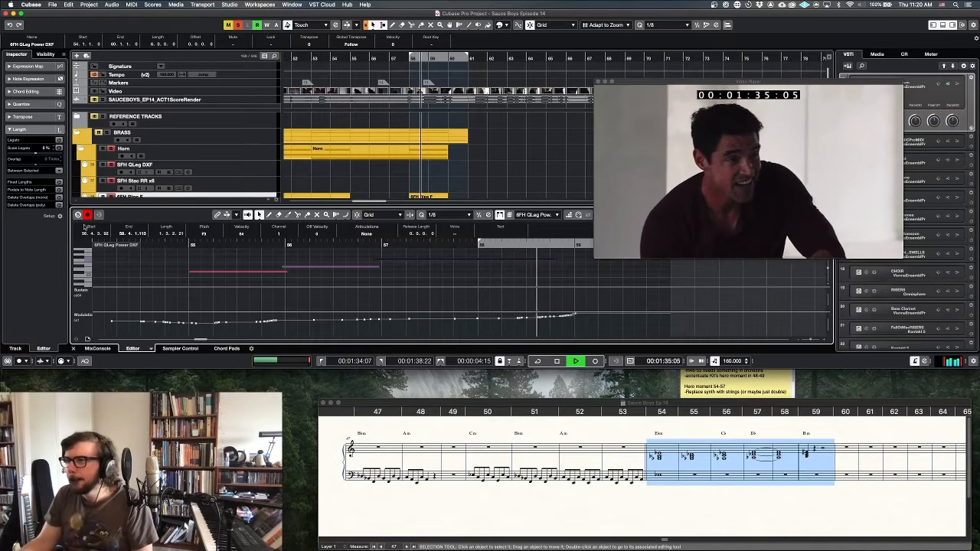
key(space)
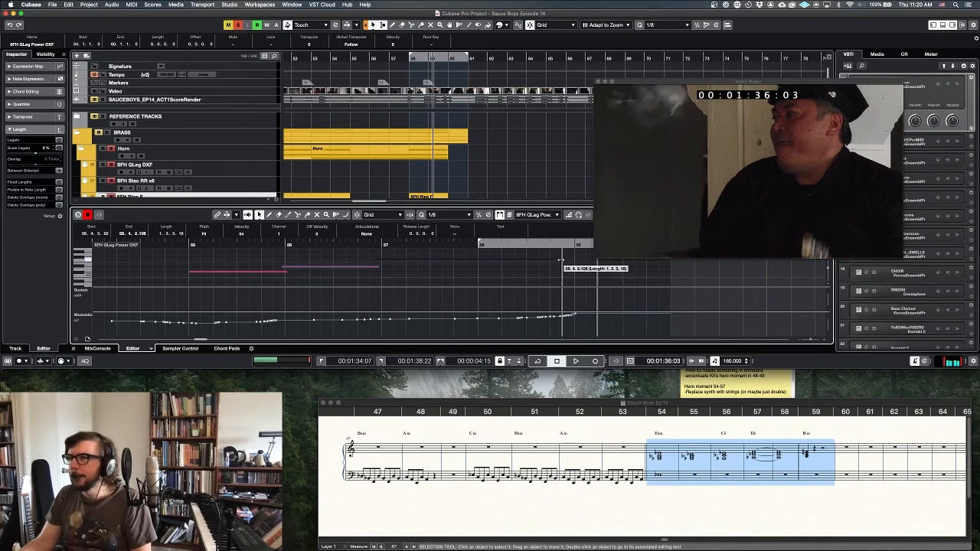
key(space)
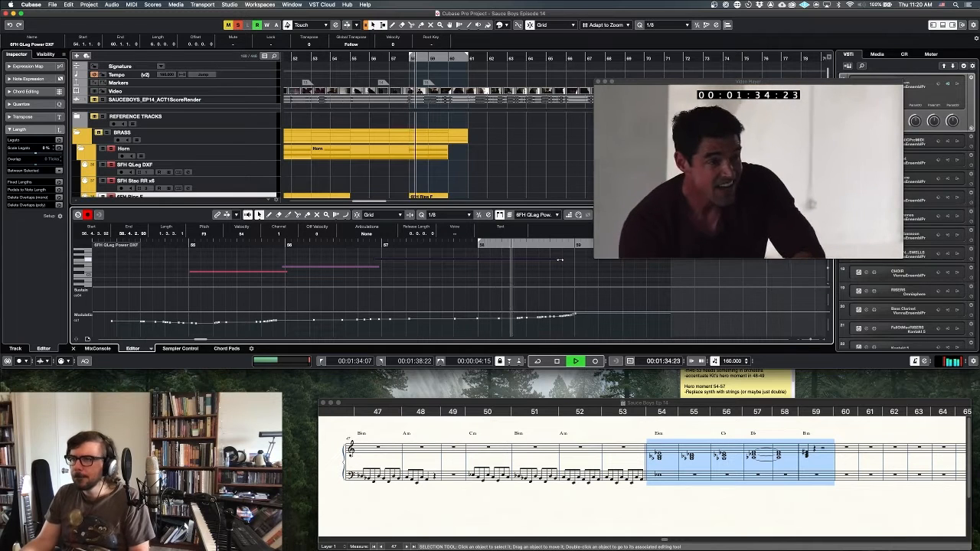
key(Return)
key(space)
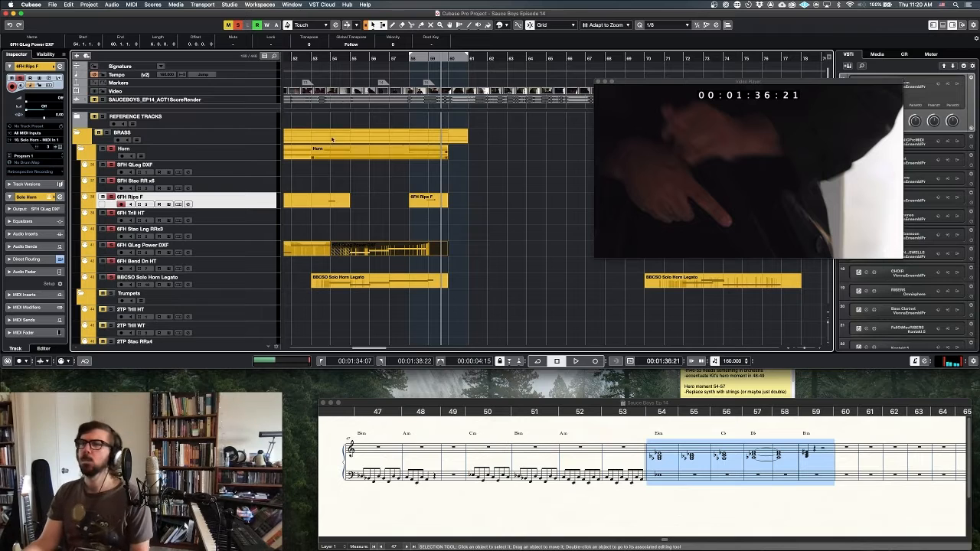
Set the range to start at bar 54 and select the STB QLeg track in the Trombones folder for recording
scroll(202, 291, down, 10)
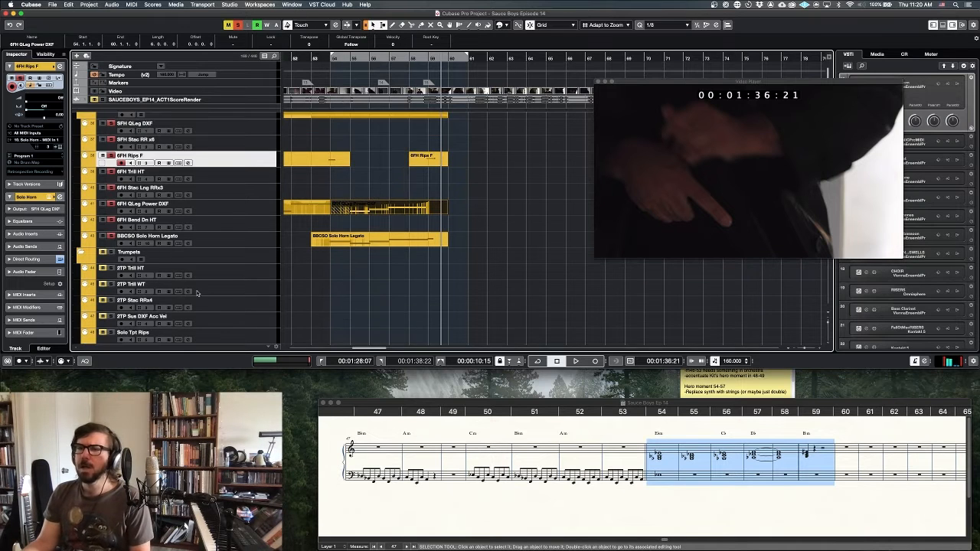
scroll(204, 287, up, 3)
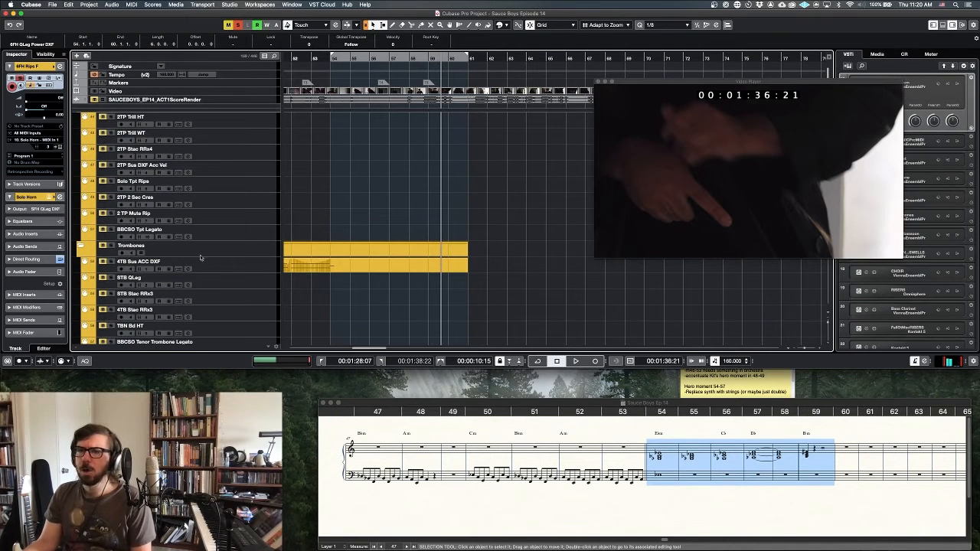
click(249, 280)
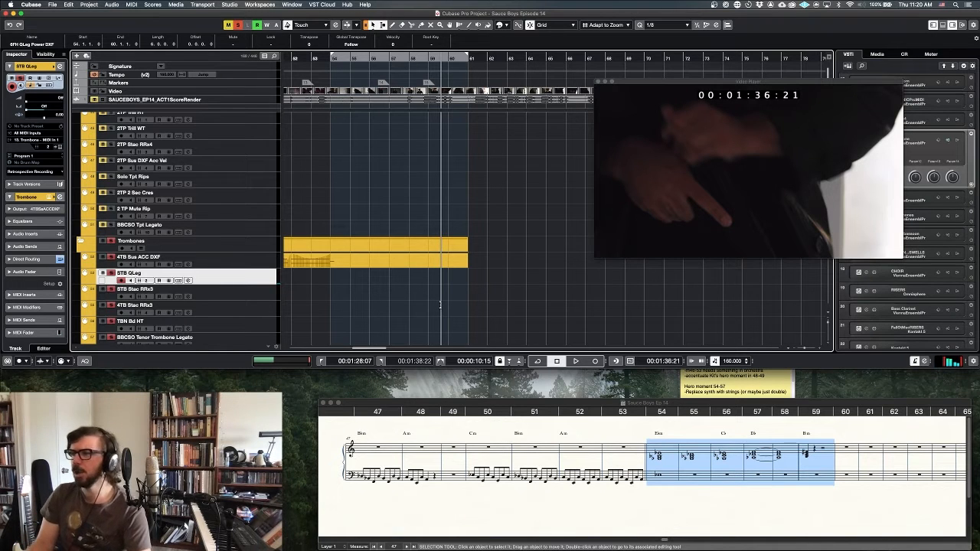
key(KP_Multiply)
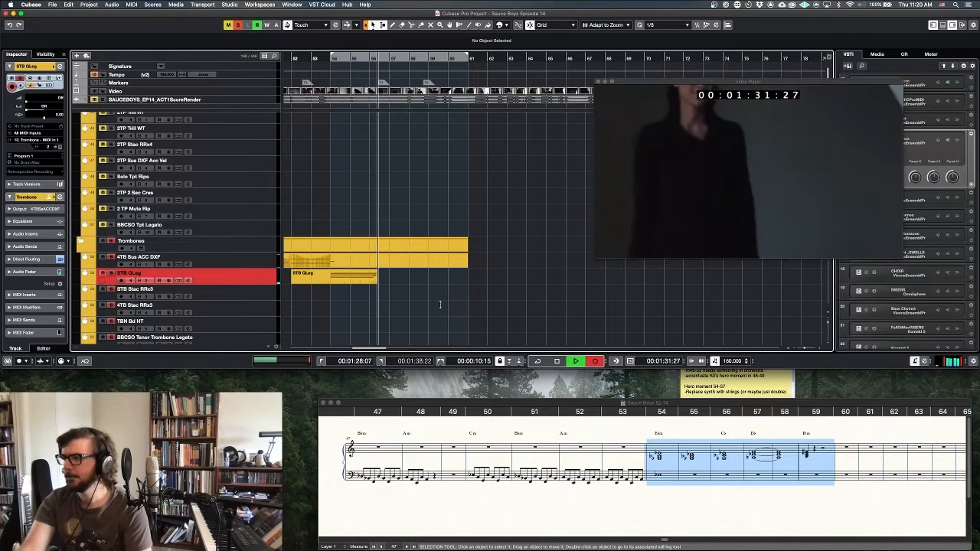
key(space)
key(super+z)
Record a legato trombone part on the STB QLeg track through the hero moment from bar 54 into bar 59
key(KP_Multiply)
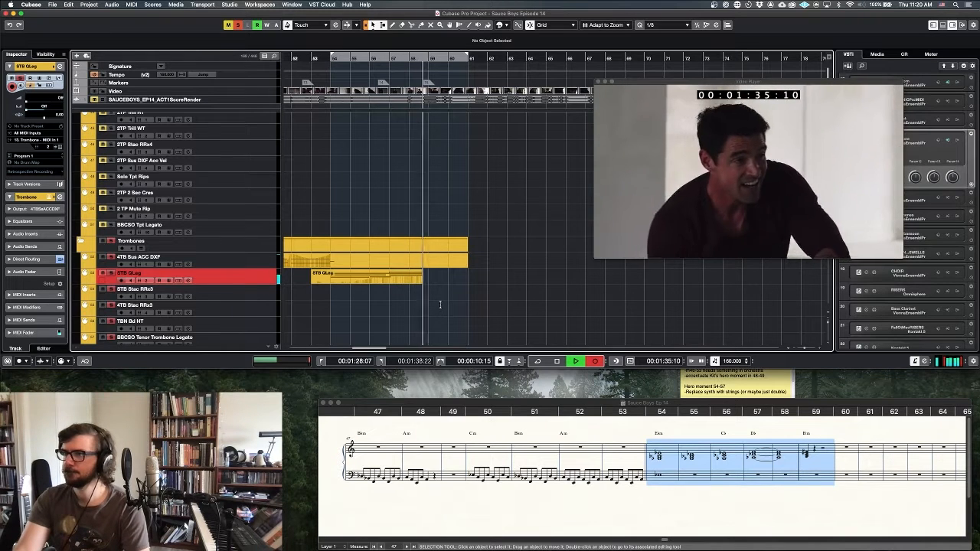
key(space)
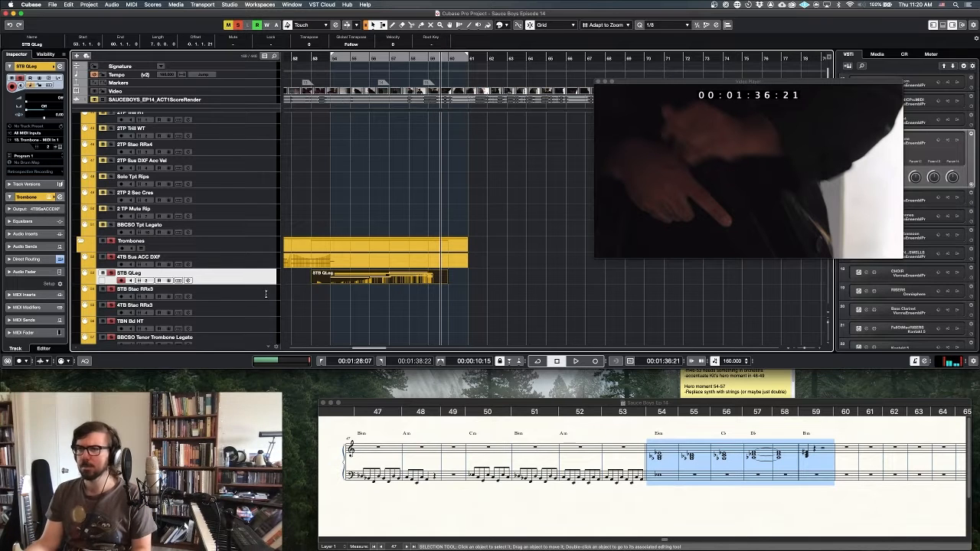
Record a short staccato trombone hit at bar 59 on the STB Stac RRx3 track
key(Down)
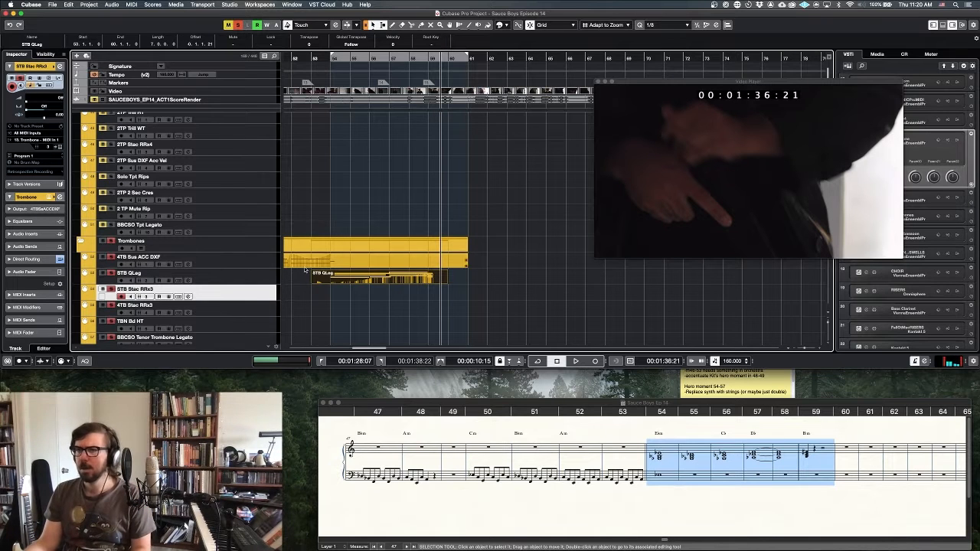
click(430, 59)
key(KP_Multiply)
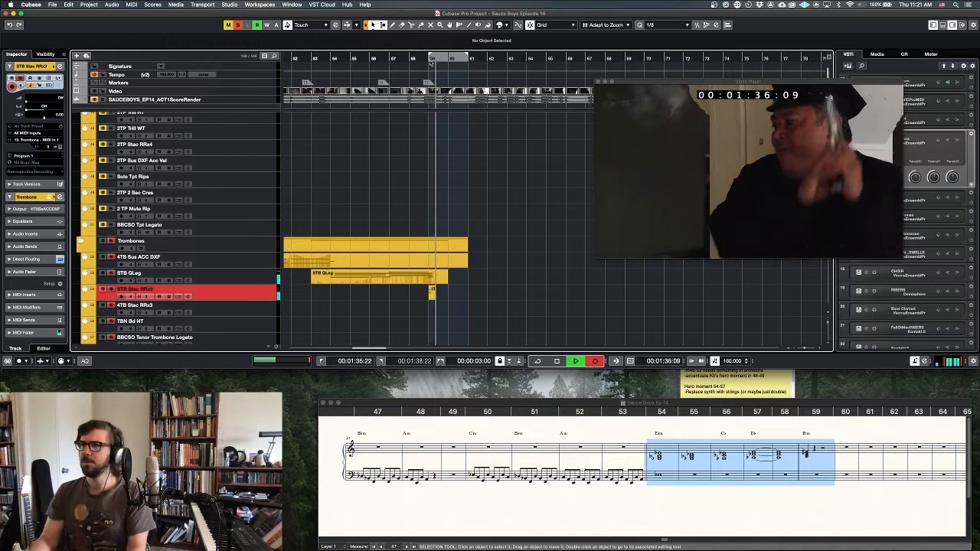
key(KP_Multiply)
key(space)
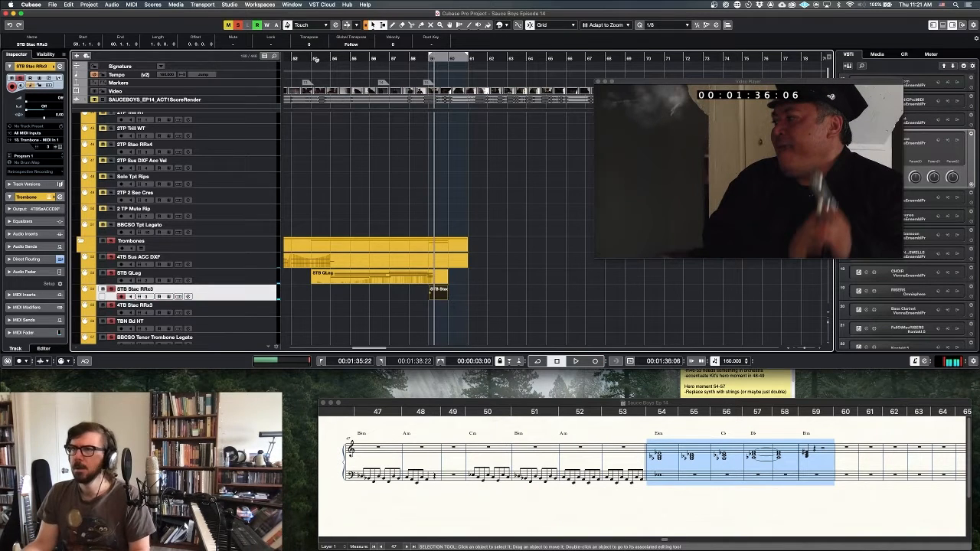
Play the new trombone parts from bar 53 through the ending
super+click(314, 59)
key(space)
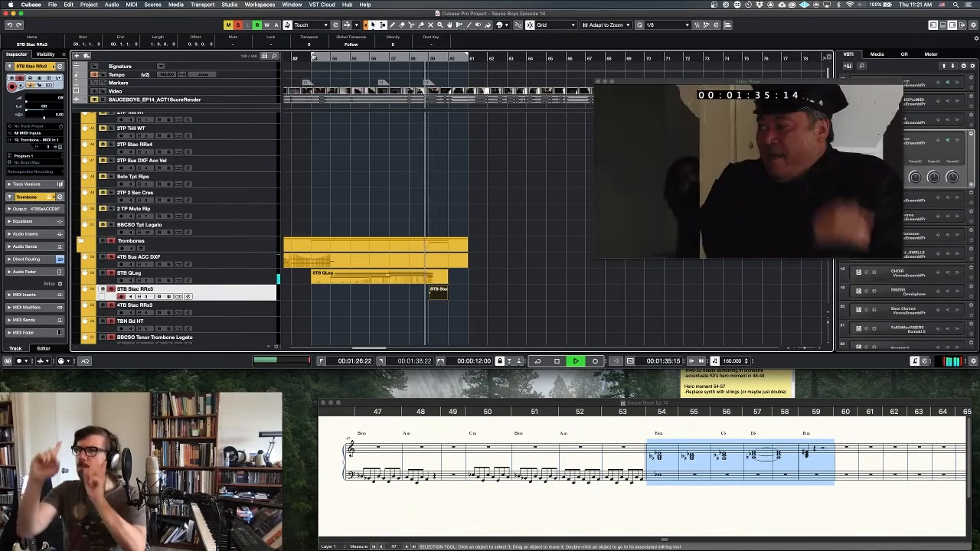
key(space)
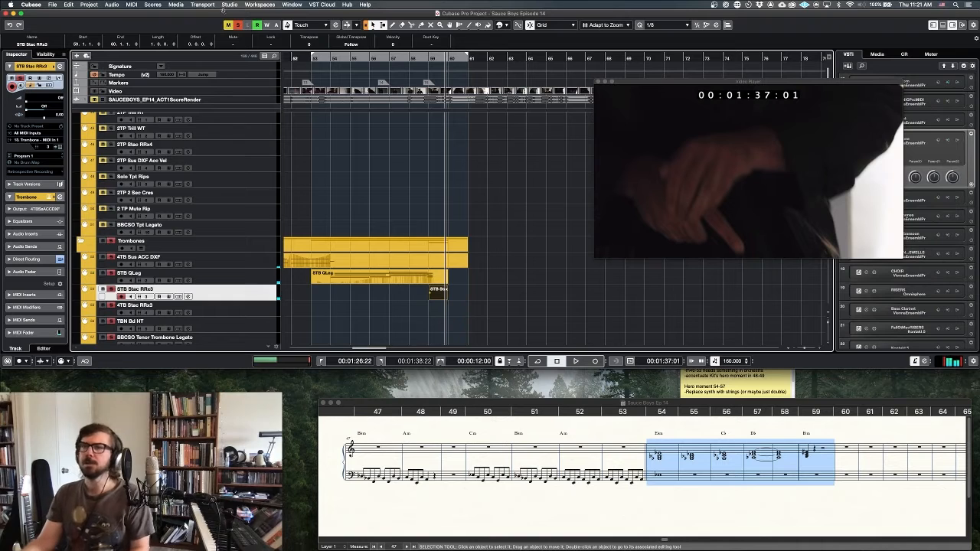
Clear all track solos and mutes and play the full arrangement from bar 43 through the hero moment ending
scroll(475, 242, down, 2)
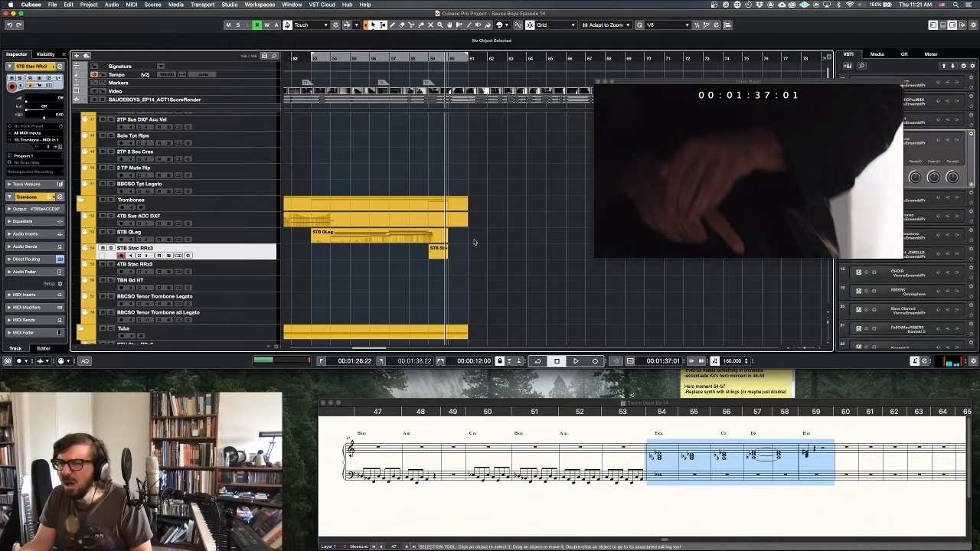
key(shift+g)
scroll(473, 253, down, 1)
scroll(451, 259, down, 3)
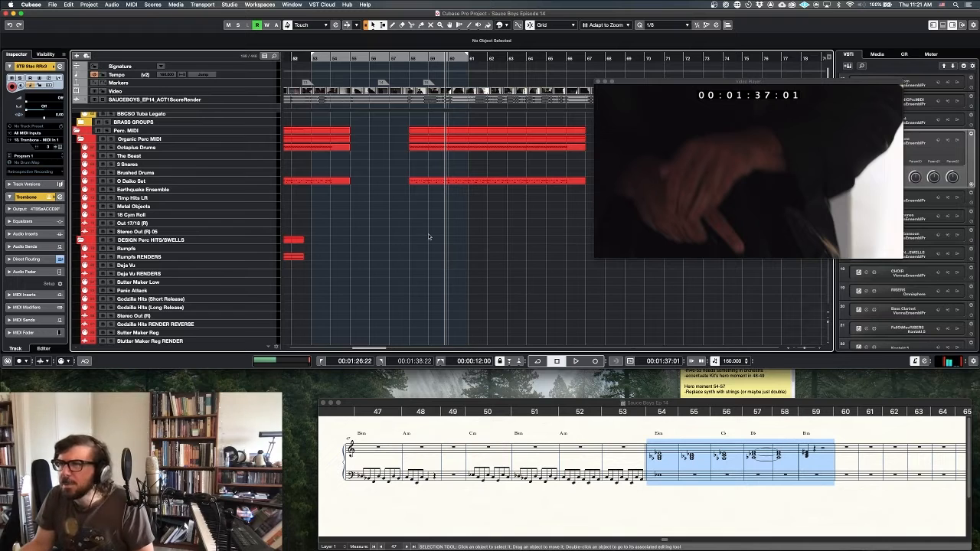
scroll(428, 233, left, 3)
scroll(431, 228, left, 3)
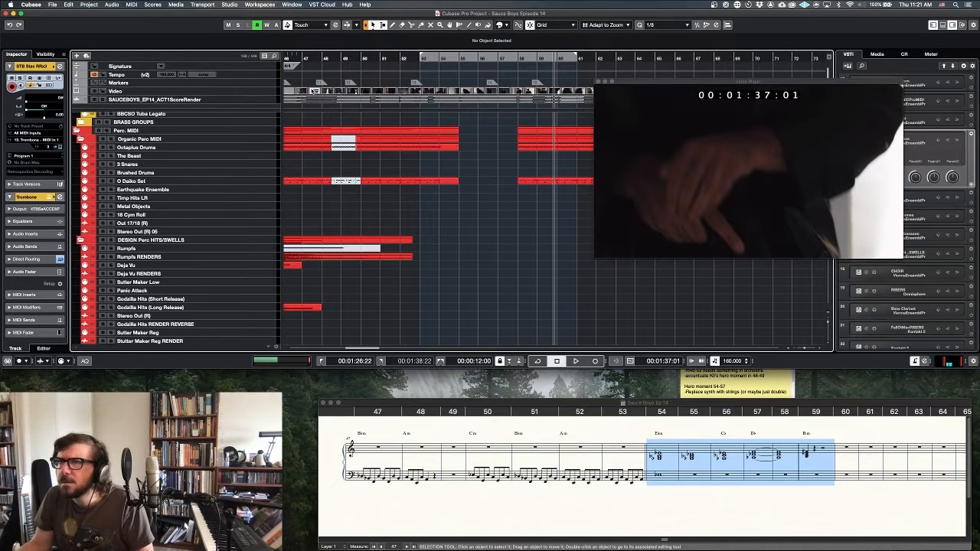
scroll(312, 89, left, 3)
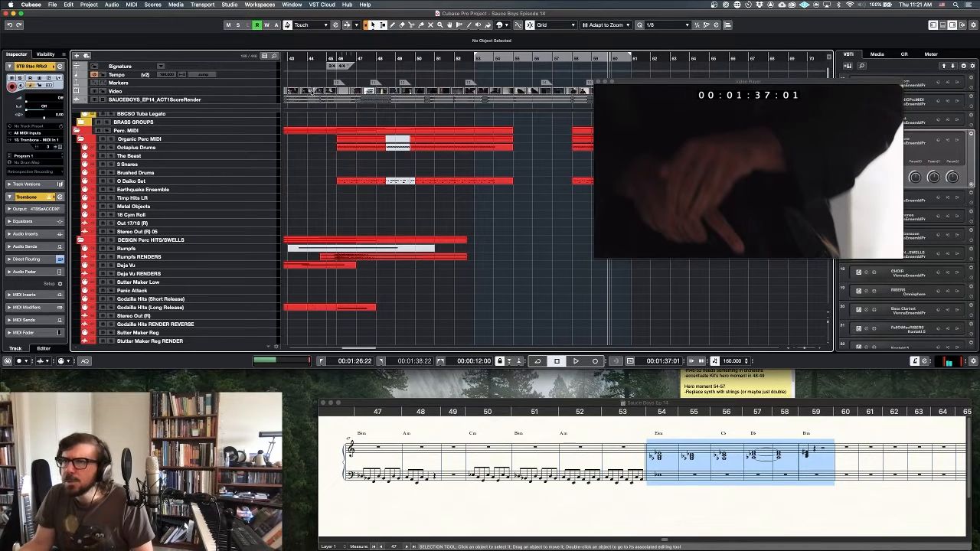
super+click(290, 58)
key(1)
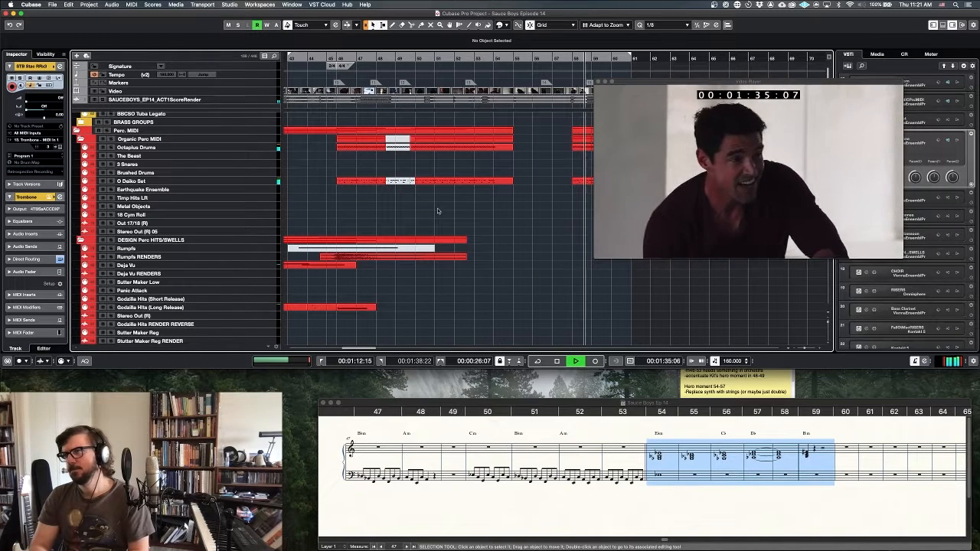
key(space)
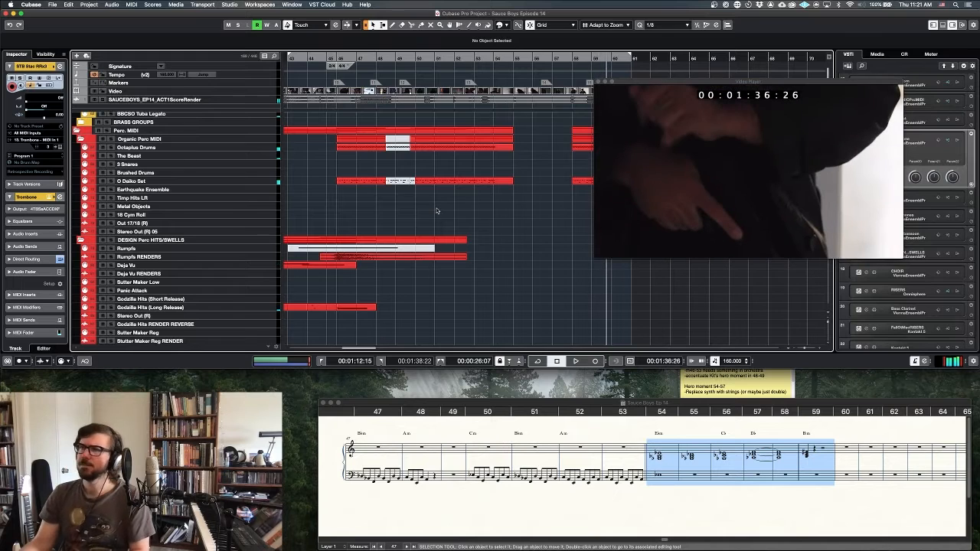
Switch to the Stickies note and read the orchestration plan for the section following the hero moment
scroll(523, 225, right, 5)
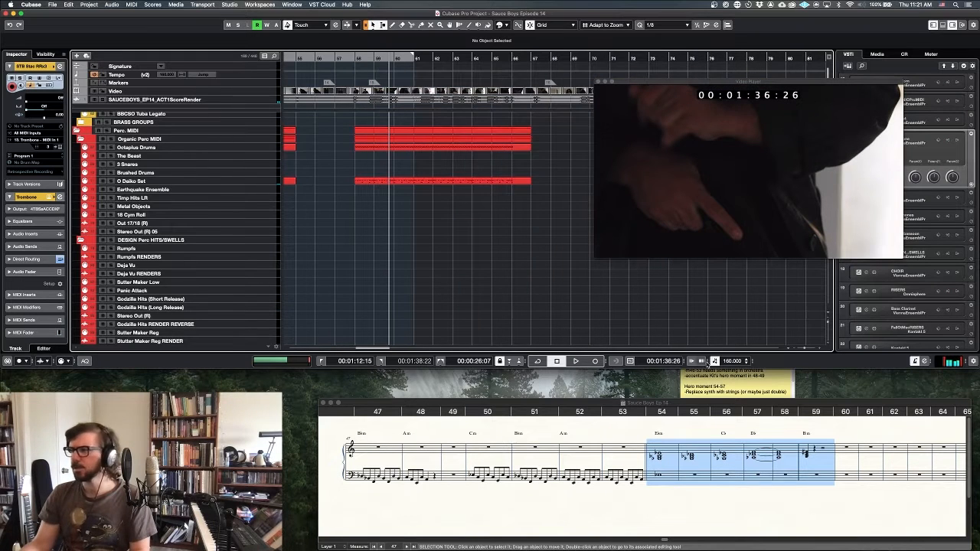
click(713, 375)
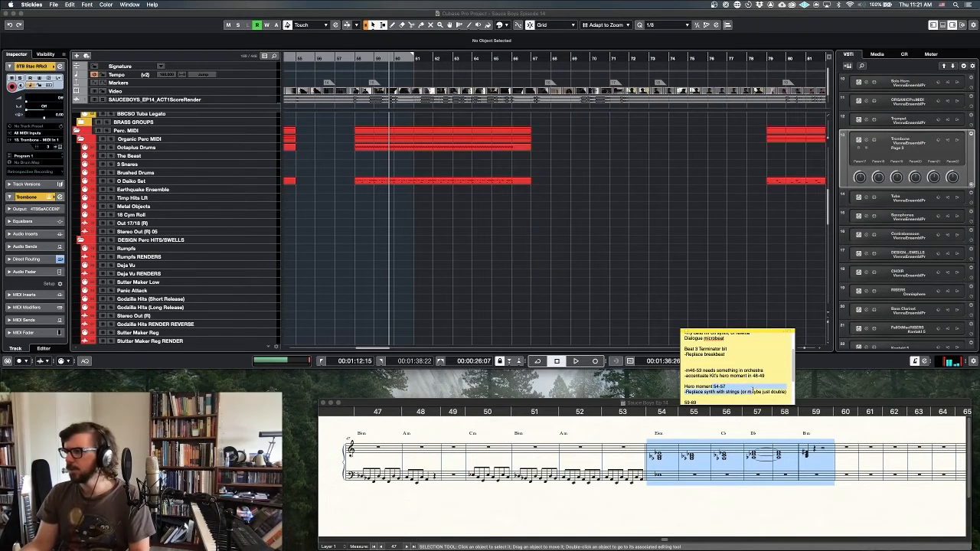
scroll(757, 376, down, 2)
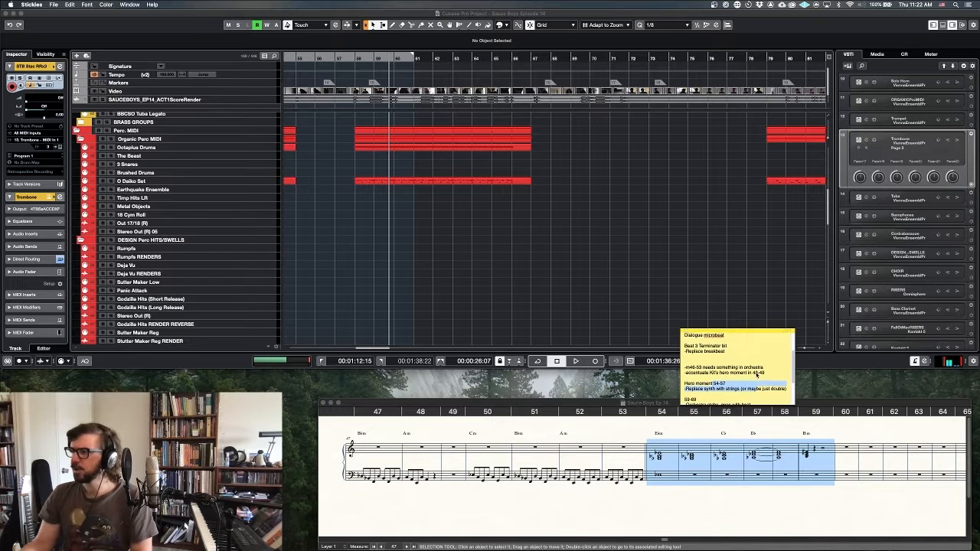
scroll(756, 373, down, 3)
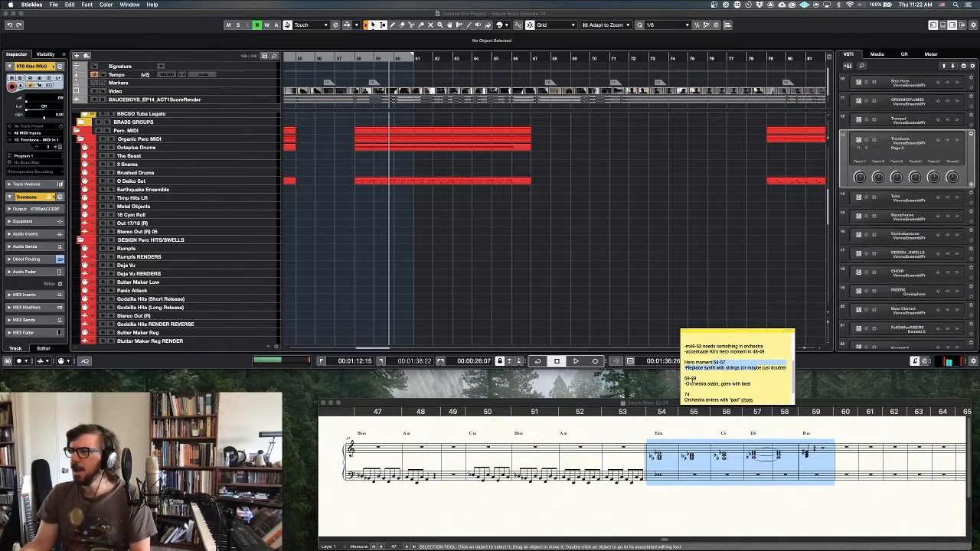
Set the Cubase locators from bar 59 to bar 70 and check the Stickies note about the orchestra stabs
click(423, 163)
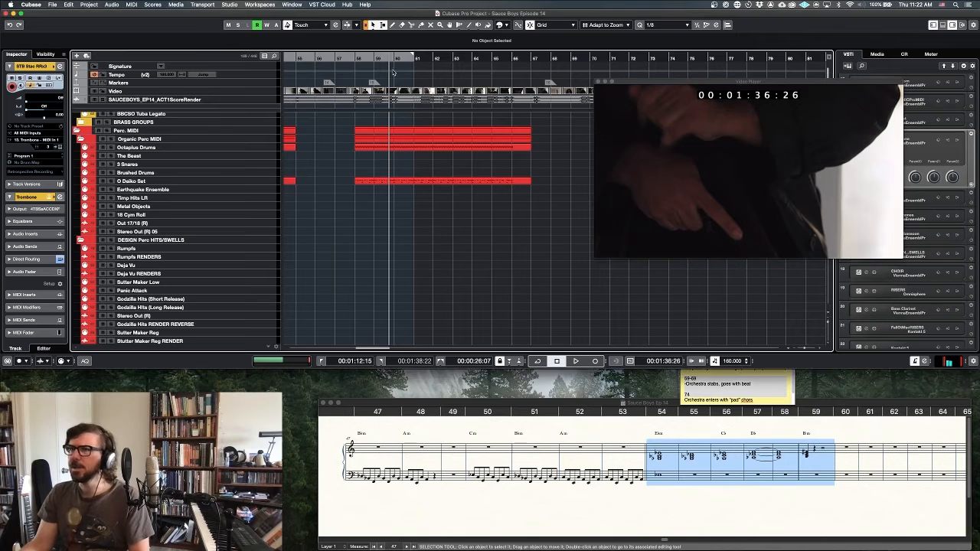
super+click(376, 58)
alt+click(588, 57)
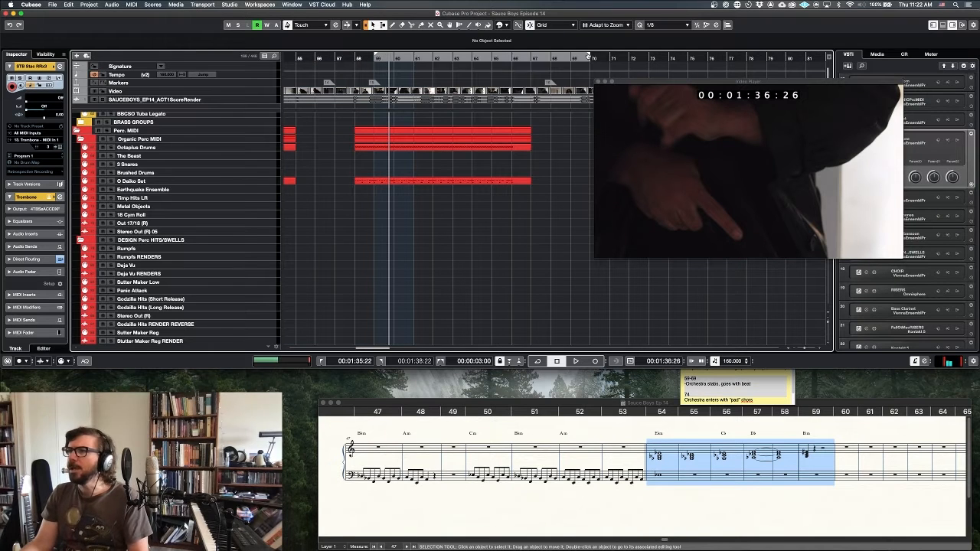
click(749, 397)
scroll(745, 360, down, 2)
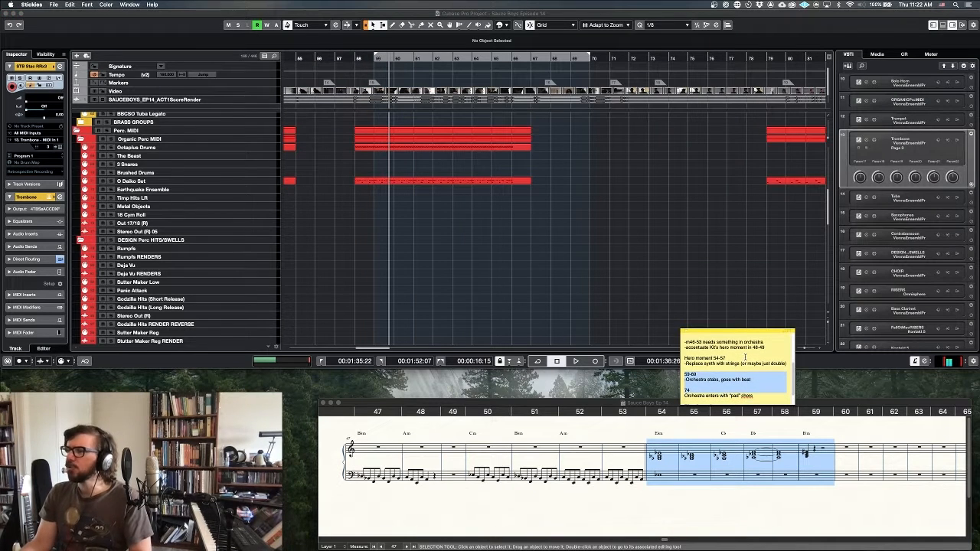